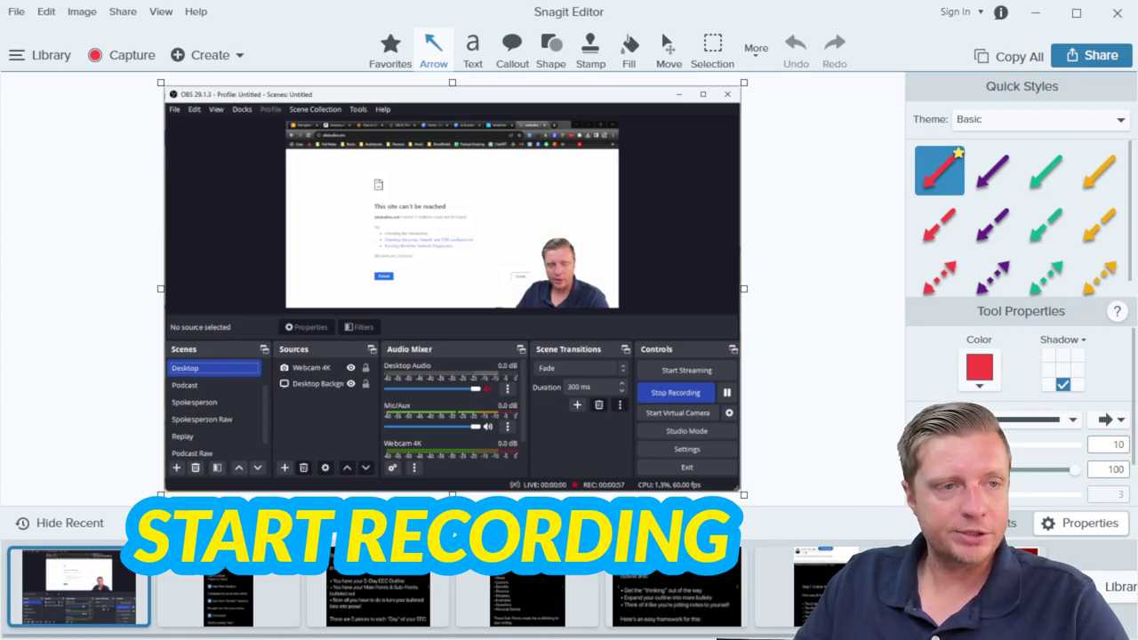
{"action": "key", "text": "super+e"}
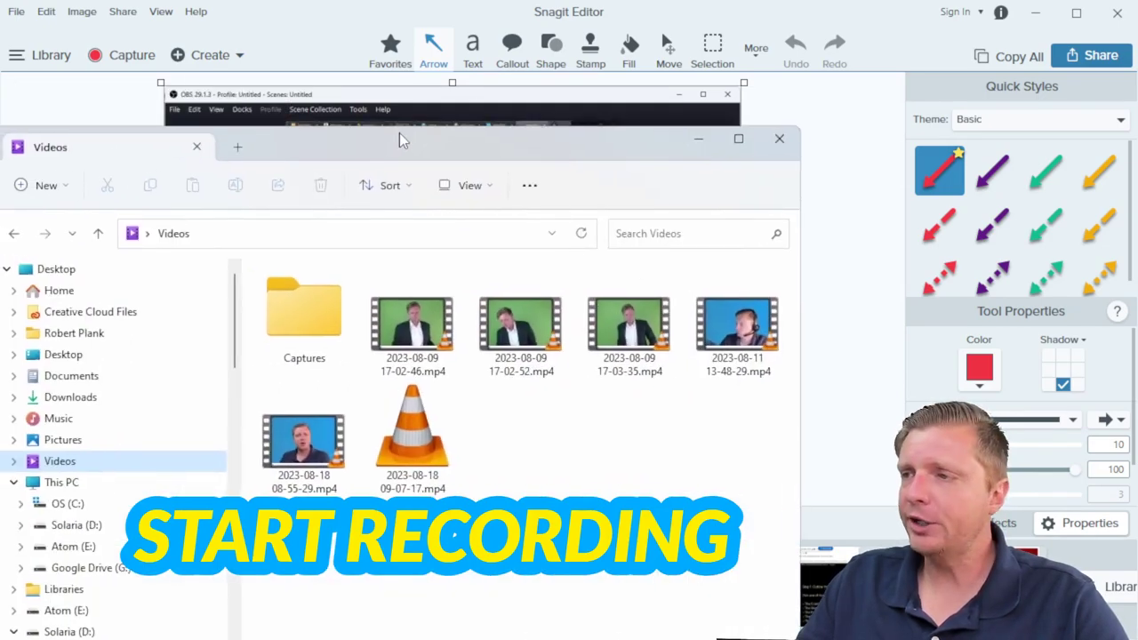
{"action": "double_click", "coordinate": [399, 132]}
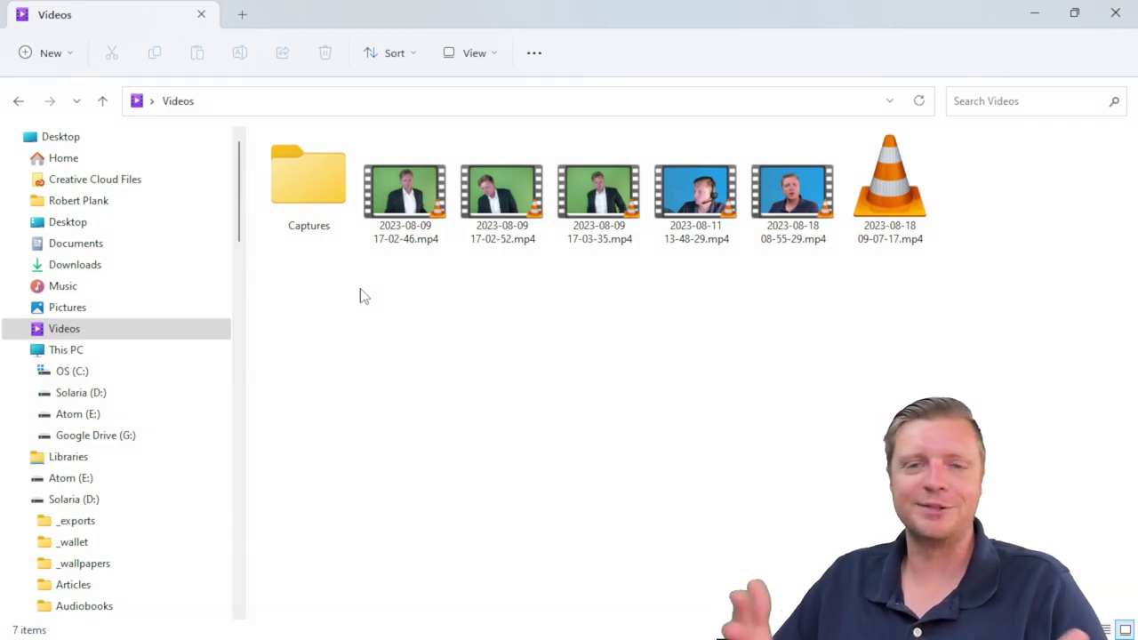
{"action": "left_click", "coordinate": [794, 199]}
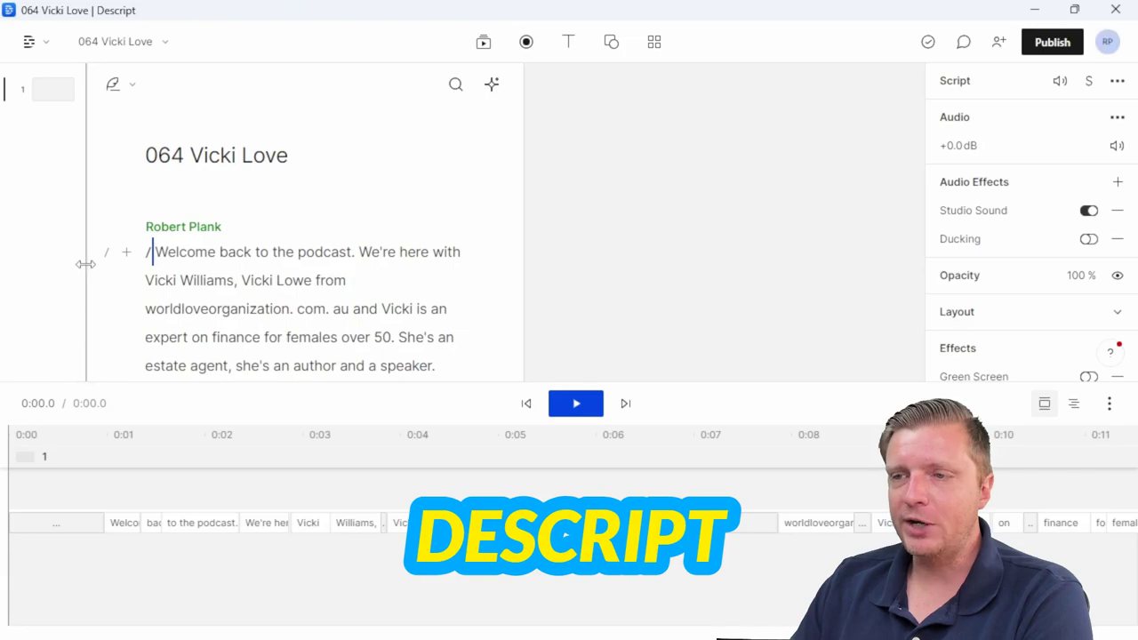
Step: Switch to Descript, leave the open podcast project and show the projects in the private workspace
{"action": "left_click", "coordinate": [30, 41]}
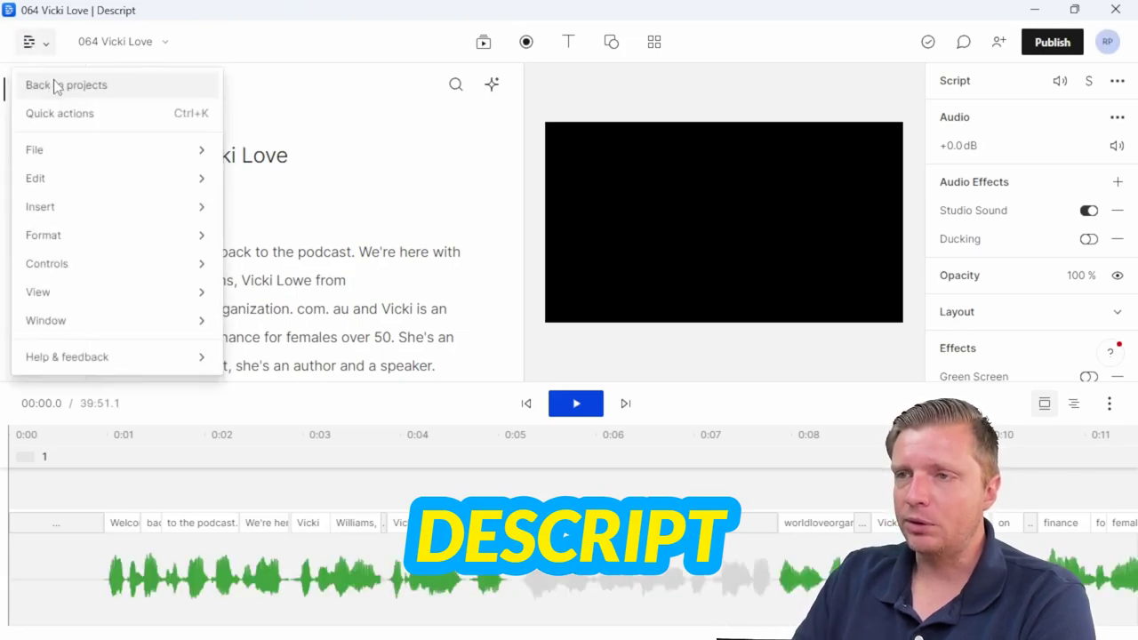
{"action": "left_click", "coordinate": [59, 86]}
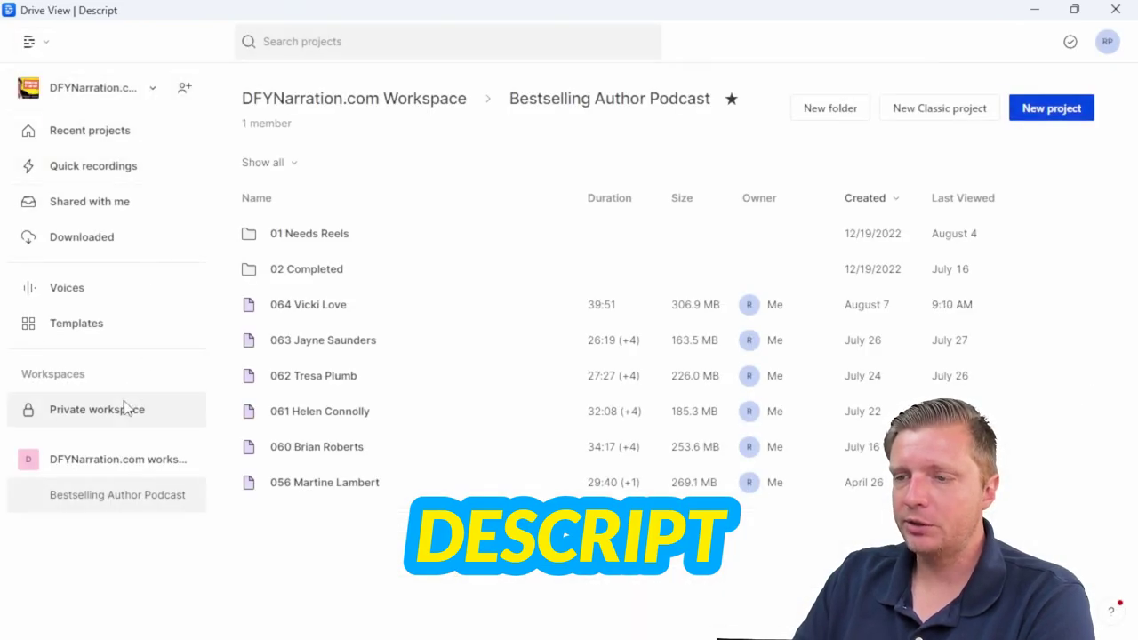
{"action": "left_click", "coordinate": [125, 407]}
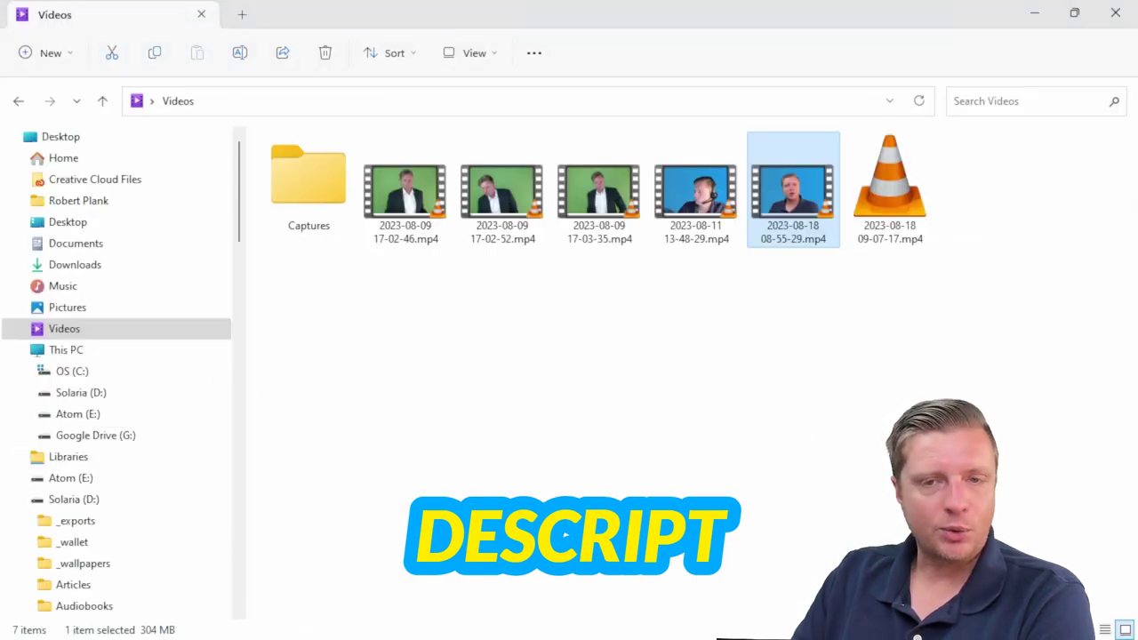
{"action": "left_click", "coordinate": [751, 305]}
{"action": "left_click", "coordinate": [796, 227]}
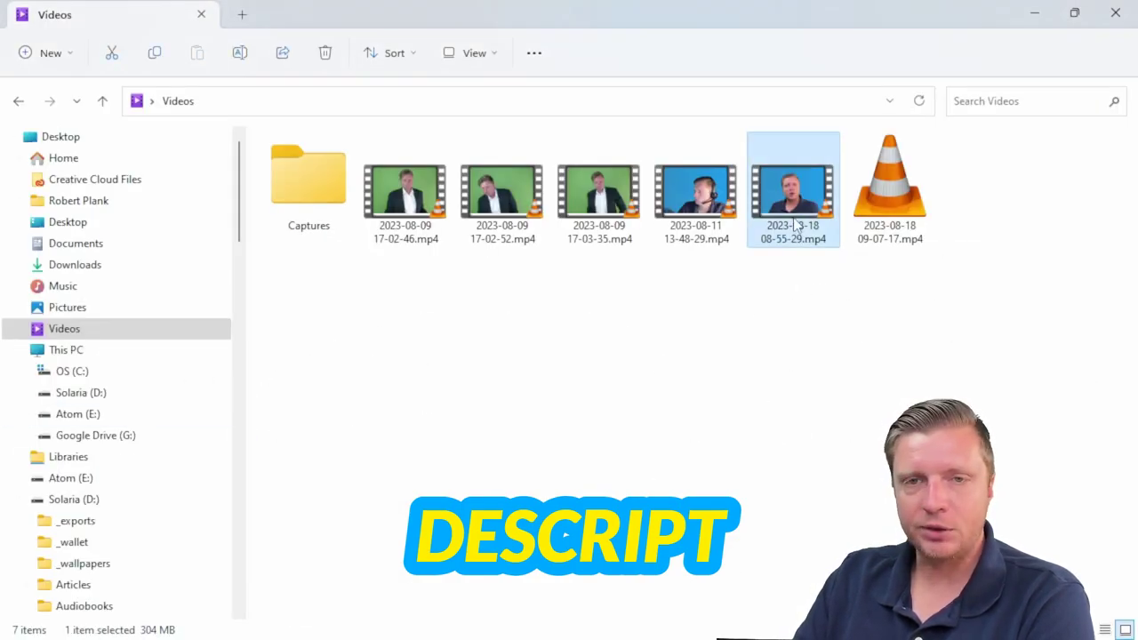
{"action": "right_click", "coordinate": [797, 227]}
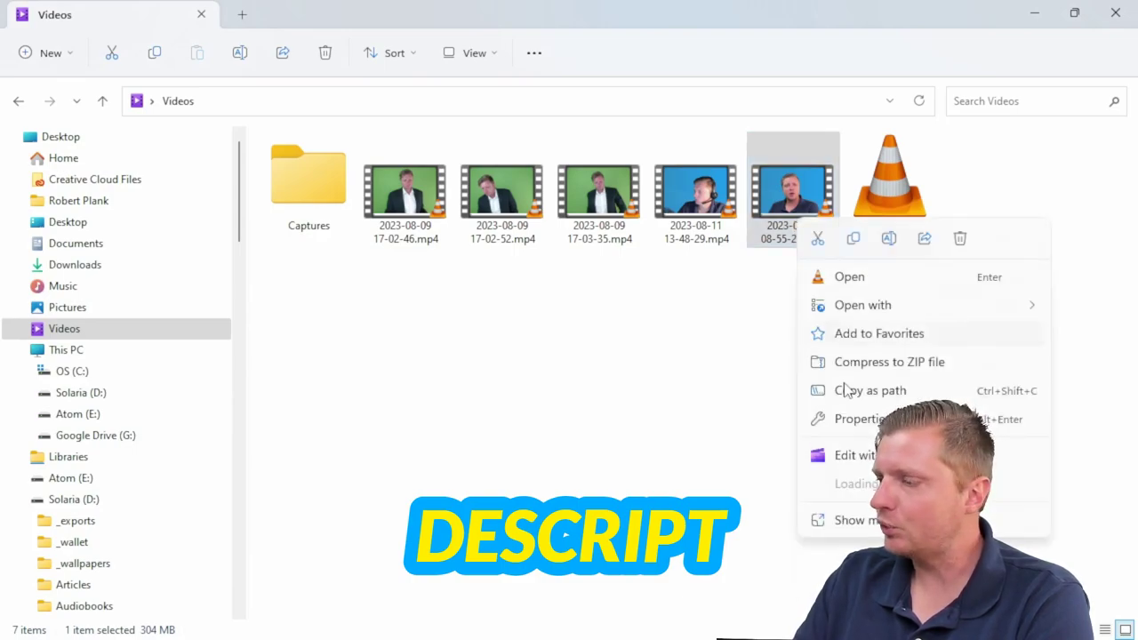
{"action": "left_click", "coordinate": [855, 521]}
{"action": "key", "text": "Down"}
{"action": "key", "text": "Down"}
{"action": "key", "text": "Down"}
{"action": "key", "text": "Return"}
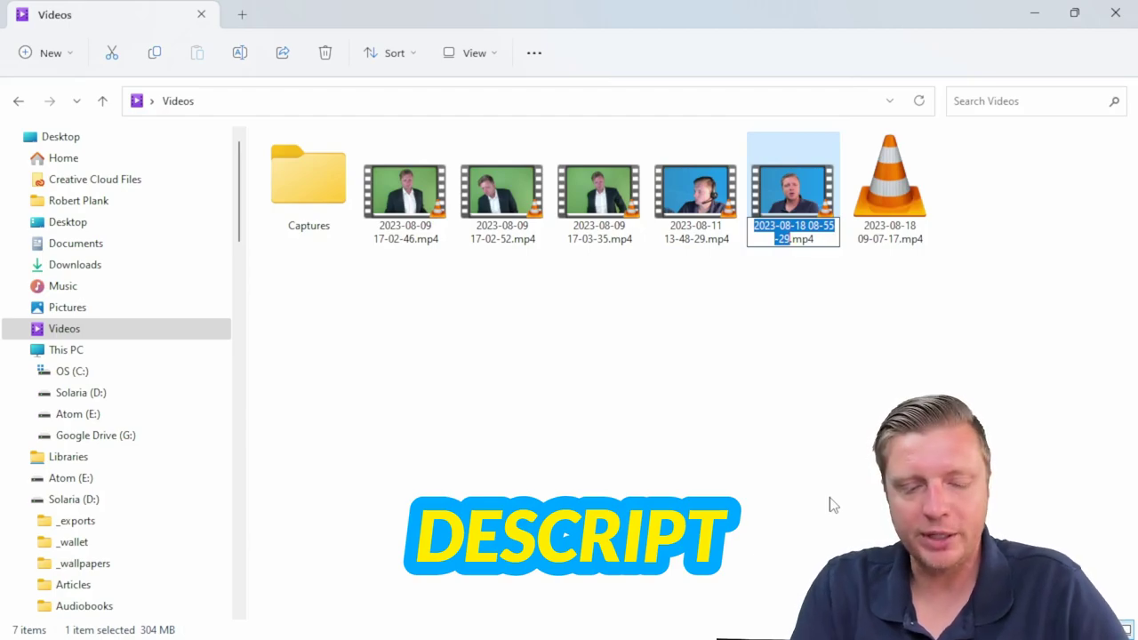
{"action": "type", "text": "20230818"}
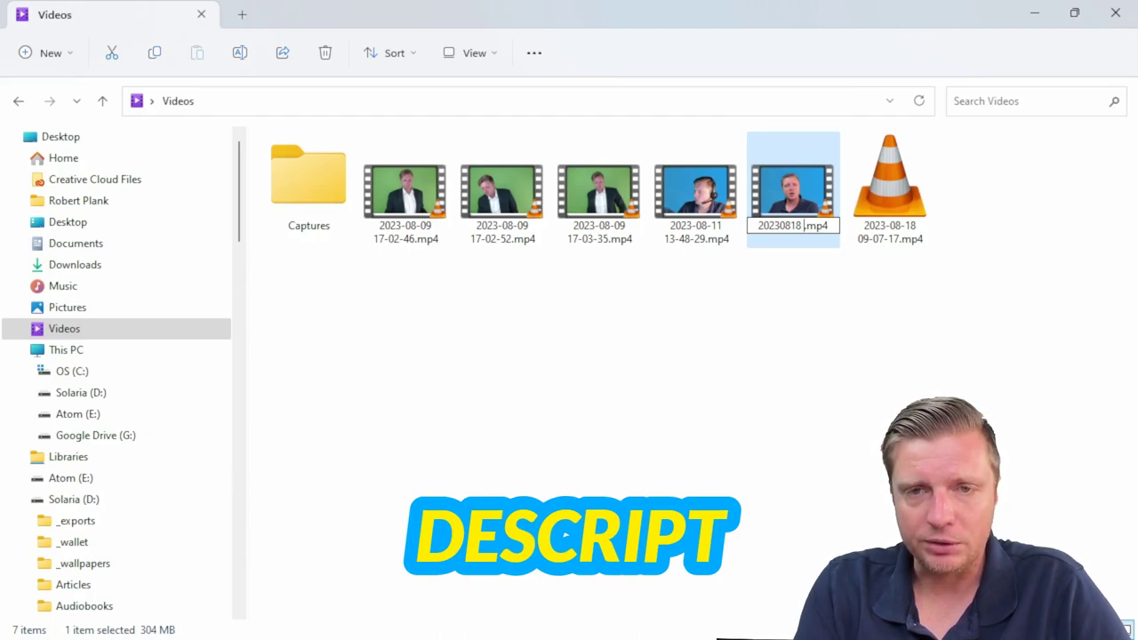
{"action": "type", "text": " Resize Audible S"}
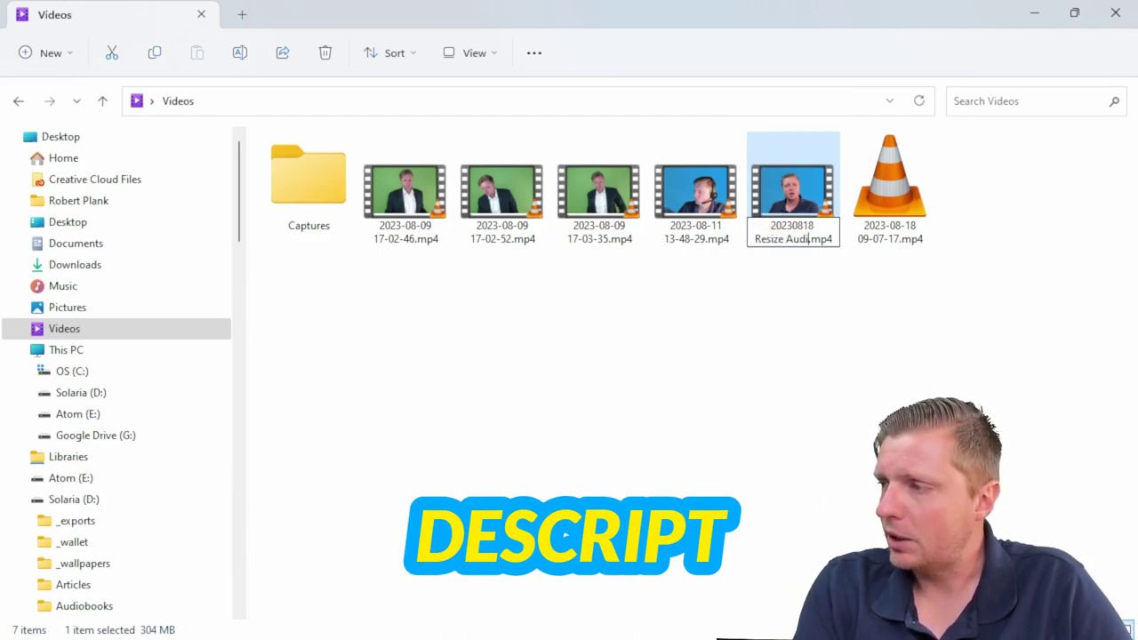
{"action": "type", "text": "quare Cover"}
{"action": "key", "text": "Return"}
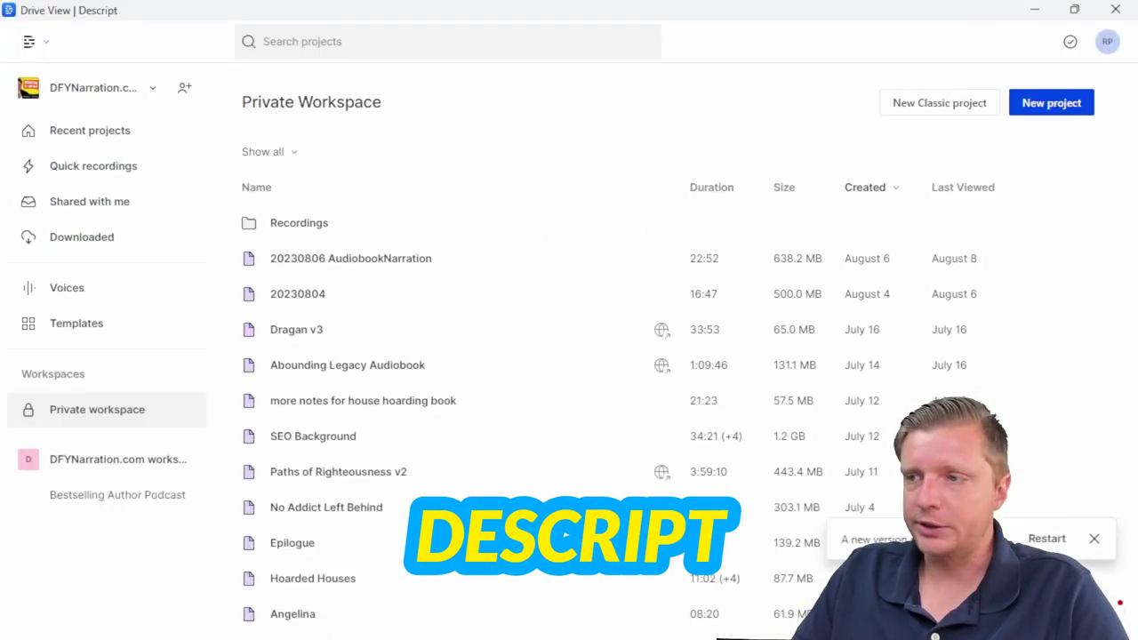
Step: In Descript, create a new project from 20230818 Resize Audible Square Cover.mp4 in the Videos folder and transcribe it in English
{"action": "left_click", "coordinate": [1039, 111]}
{"action": "left_click", "coordinate": [1094, 537]}
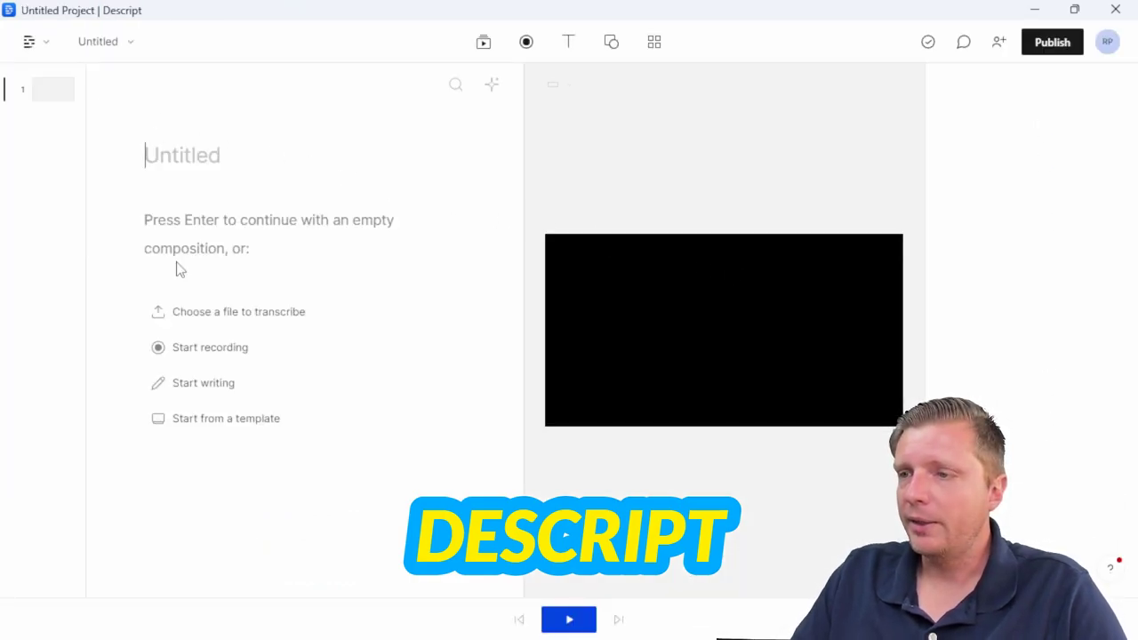
{"action": "left_click", "coordinate": [253, 313]}
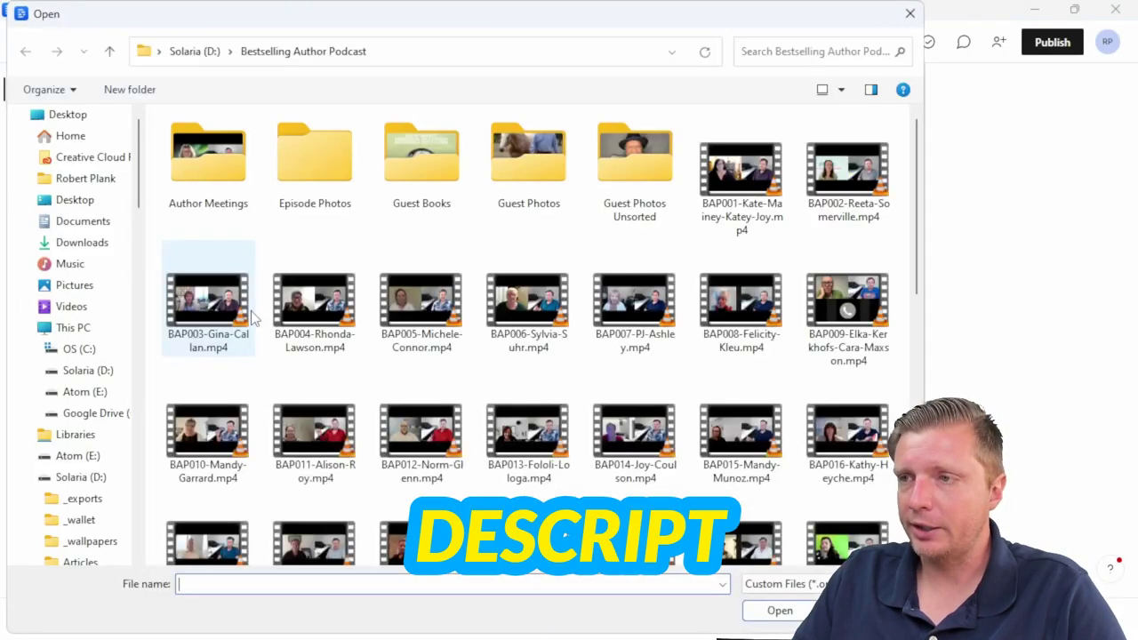
{"action": "left_click", "coordinate": [78, 306]}
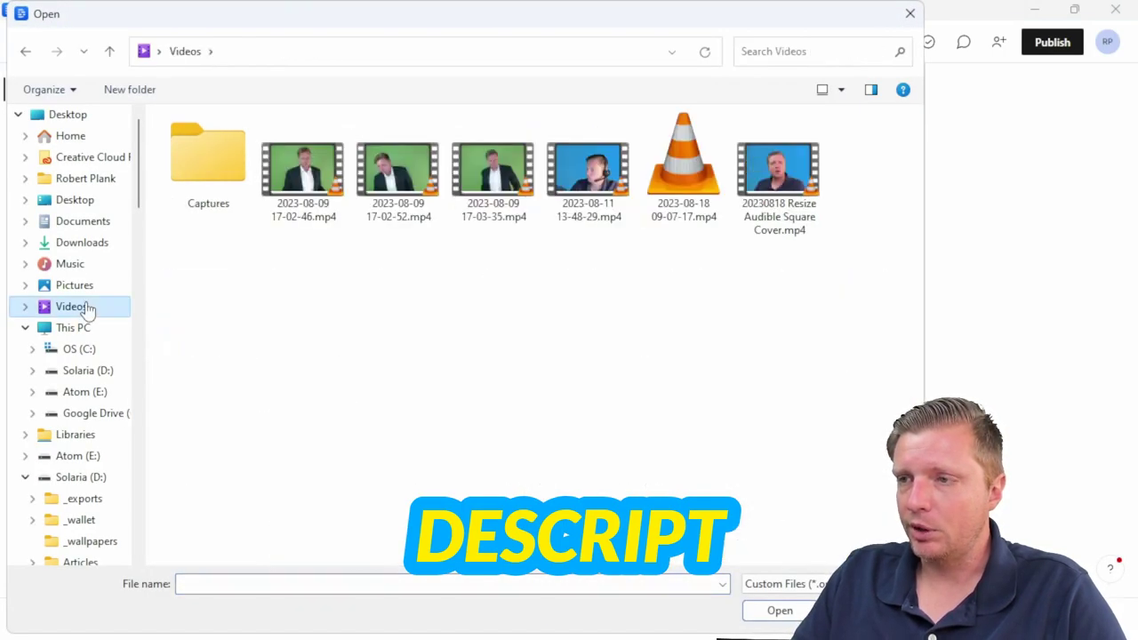
{"action": "double_click", "coordinate": [768, 183]}
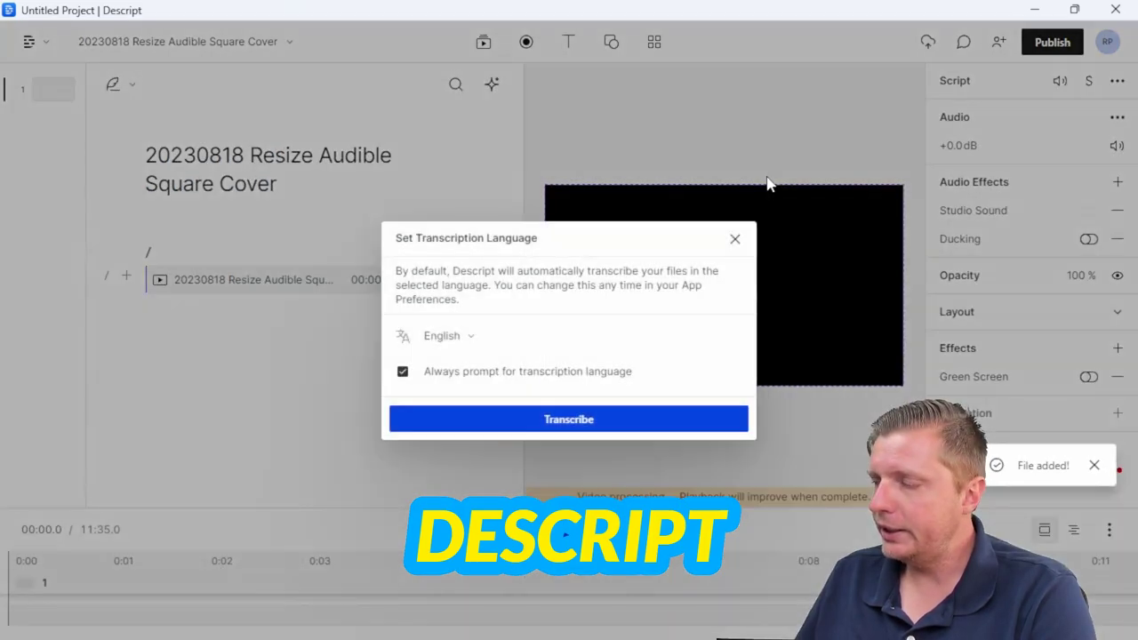
{"action": "left_click", "coordinate": [620, 426]}
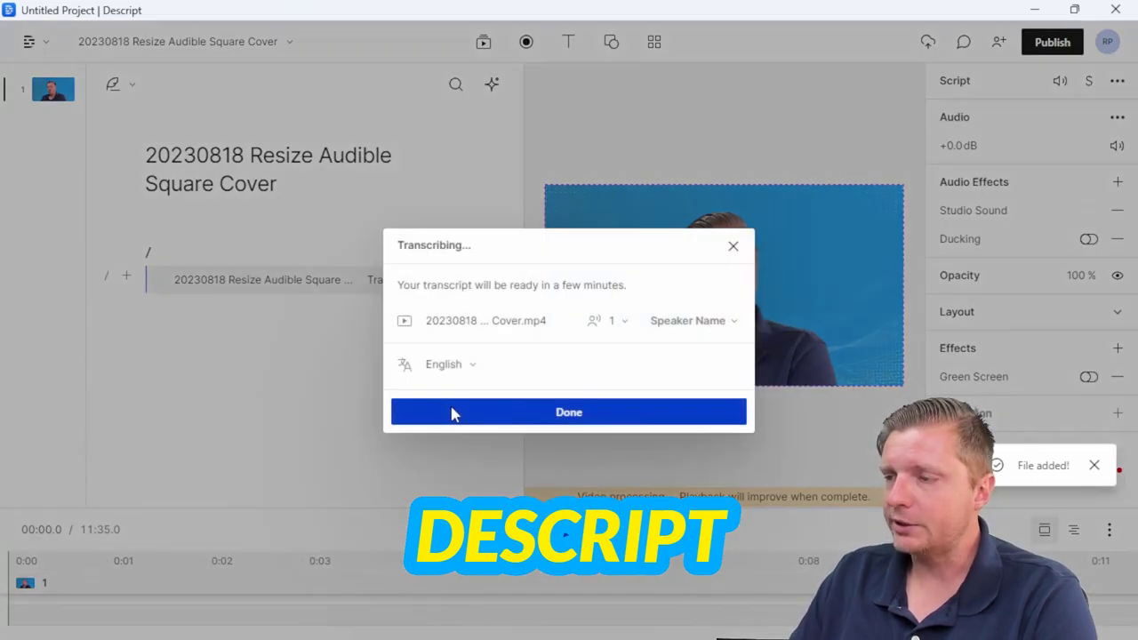
{"action": "left_click", "coordinate": [452, 412]}
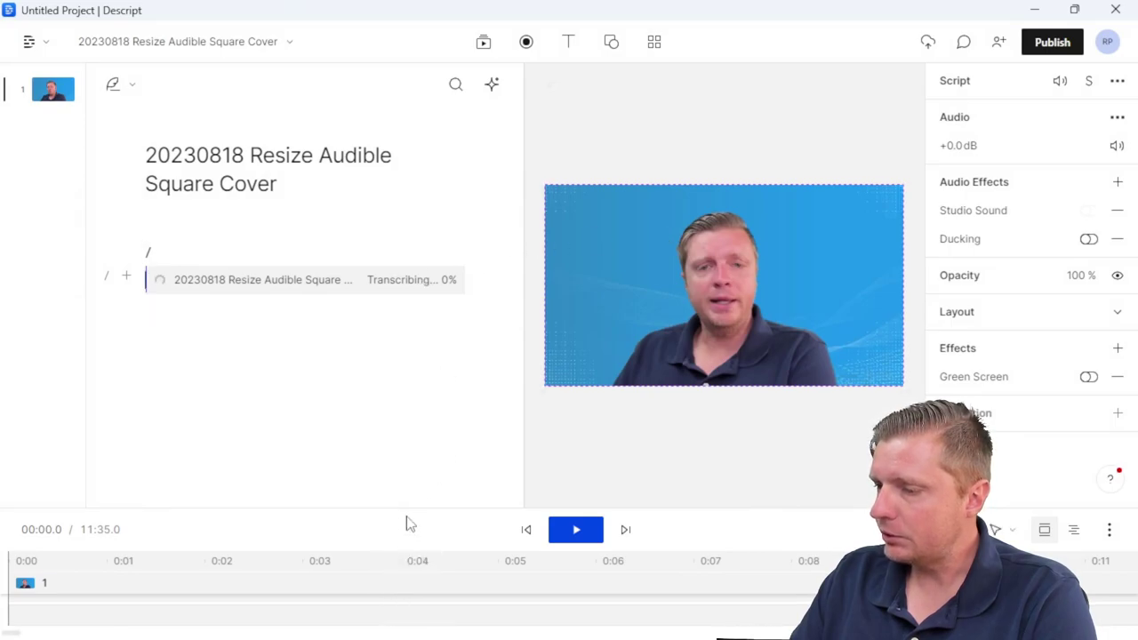
Step: Enlarge the timeline area, select the video clip and apply the Studio Sound audio effect to it
{"action": "left_click_drag", "start_coordinate": [407, 498], "coordinate": [403, 421]}
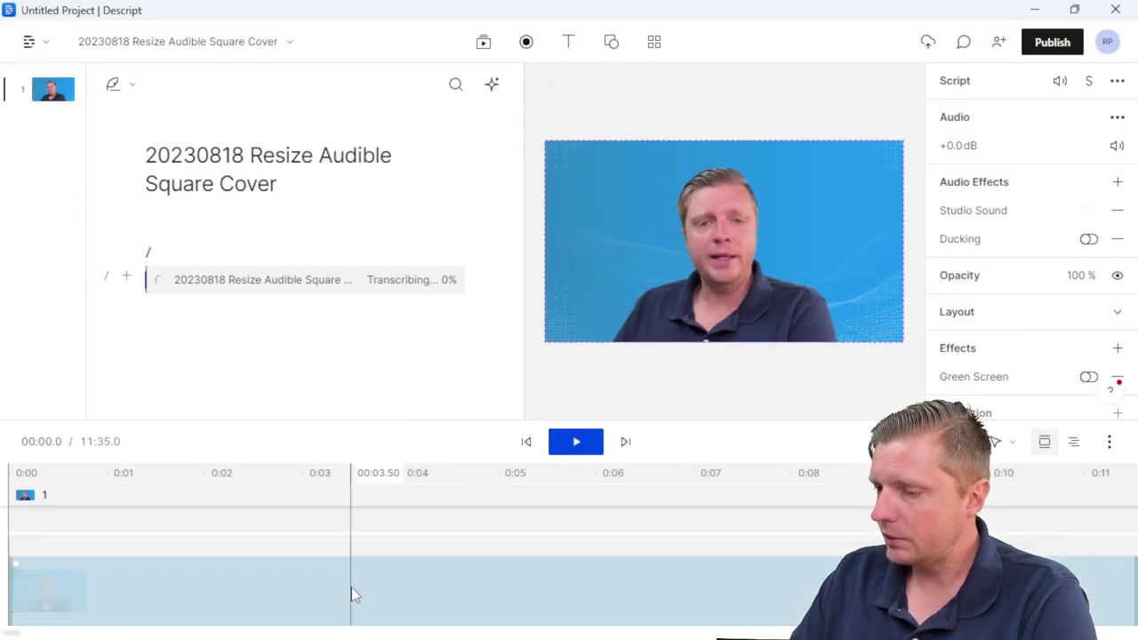
{"action": "left_click", "coordinate": [353, 593]}
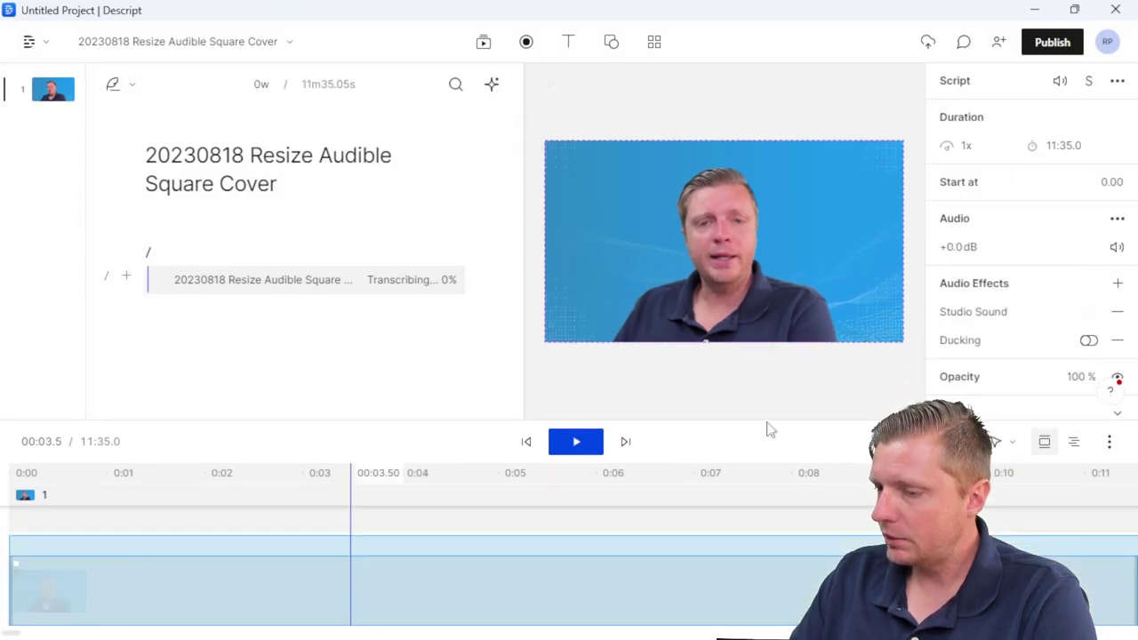
{"action": "left_click", "coordinate": [1117, 318]}
{"action": "left_click", "coordinate": [1119, 288]}
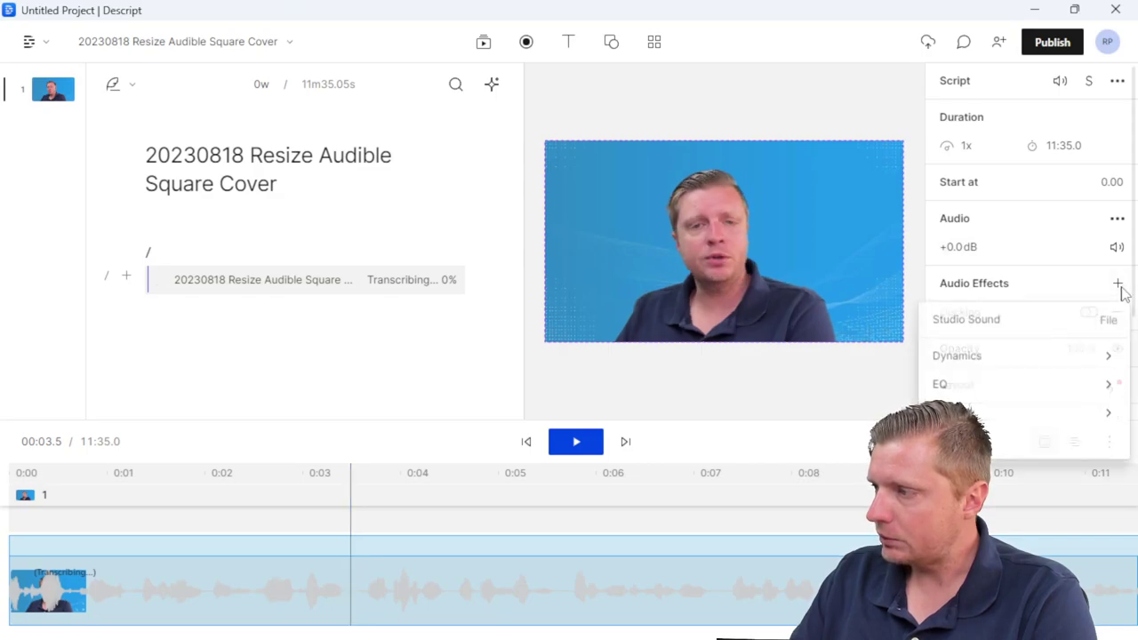
{"action": "left_click", "coordinate": [1070, 321]}
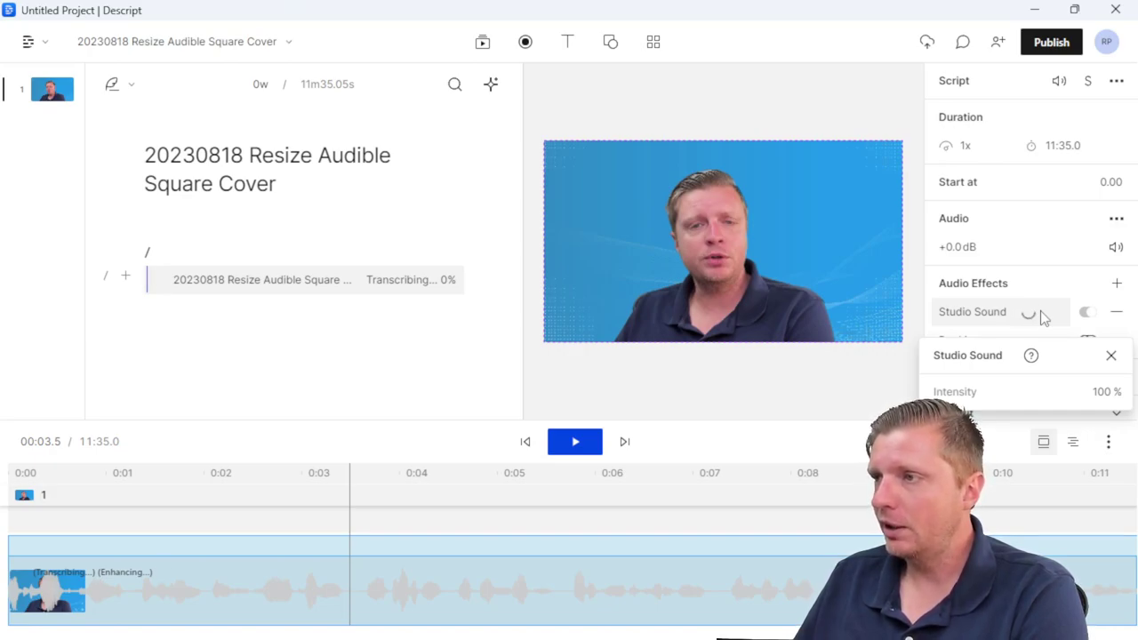
{"action": "left_click", "coordinate": [617, 215]}
{"action": "left_click", "coordinate": [44, 52]}
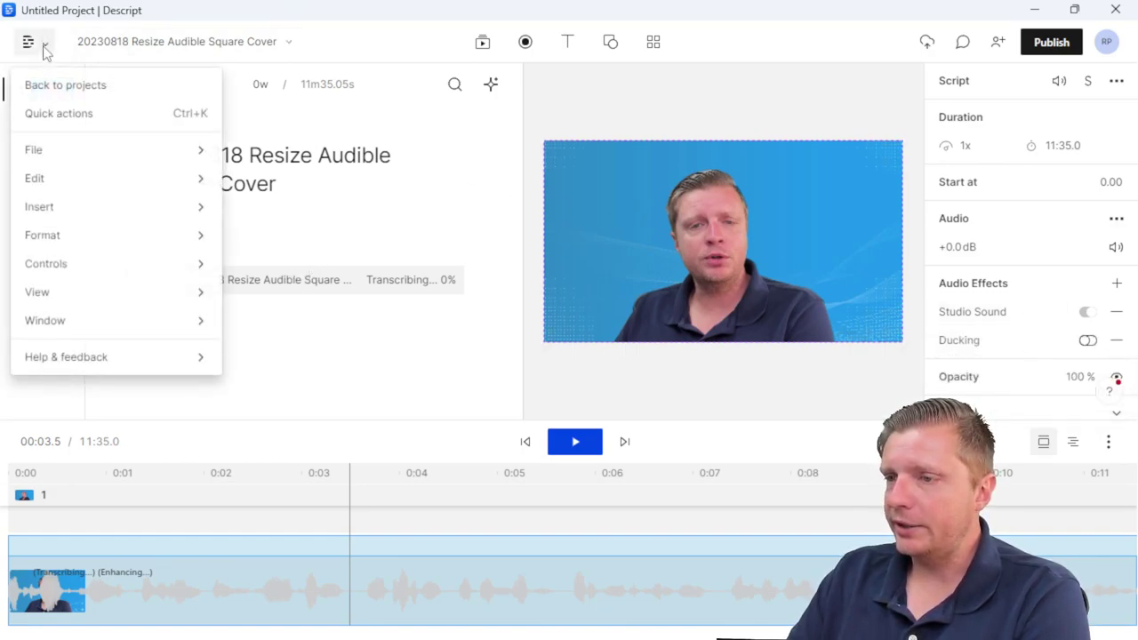
{"action": "mouse_move", "coordinate": [70, 160]}
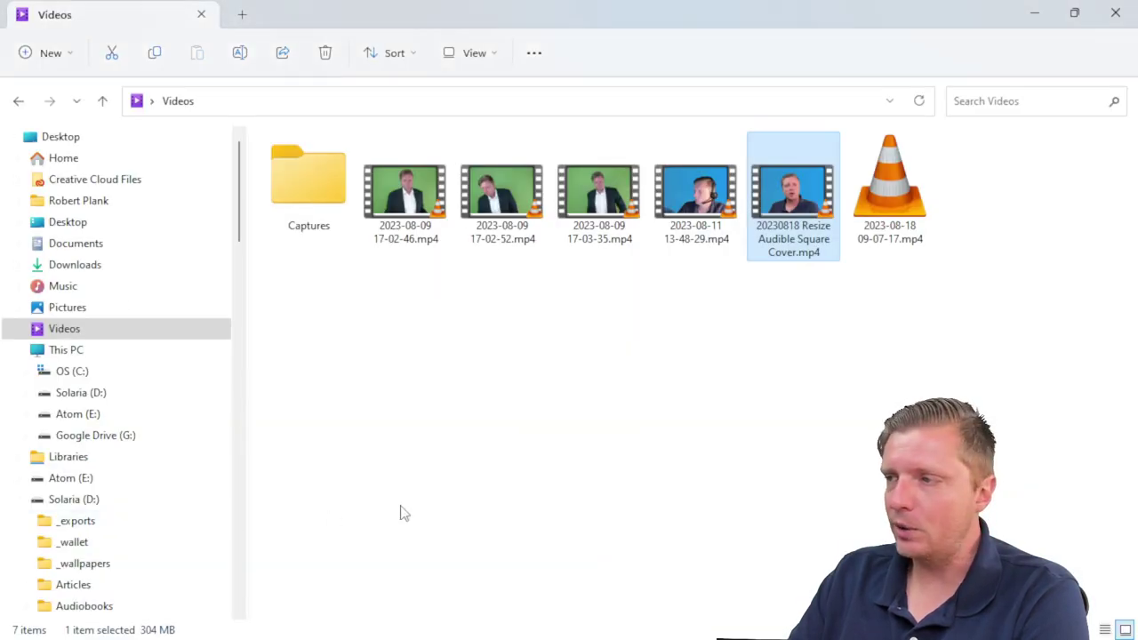
Step: Open 20230818 Resize Audible Square Cover.mp4 from the Videos folder in VLC and preview its opening and the screen-share part around 0:27
{"action": "left_click", "coordinate": [441, 474]}
{"action": "left_click", "coordinate": [786, 242]}
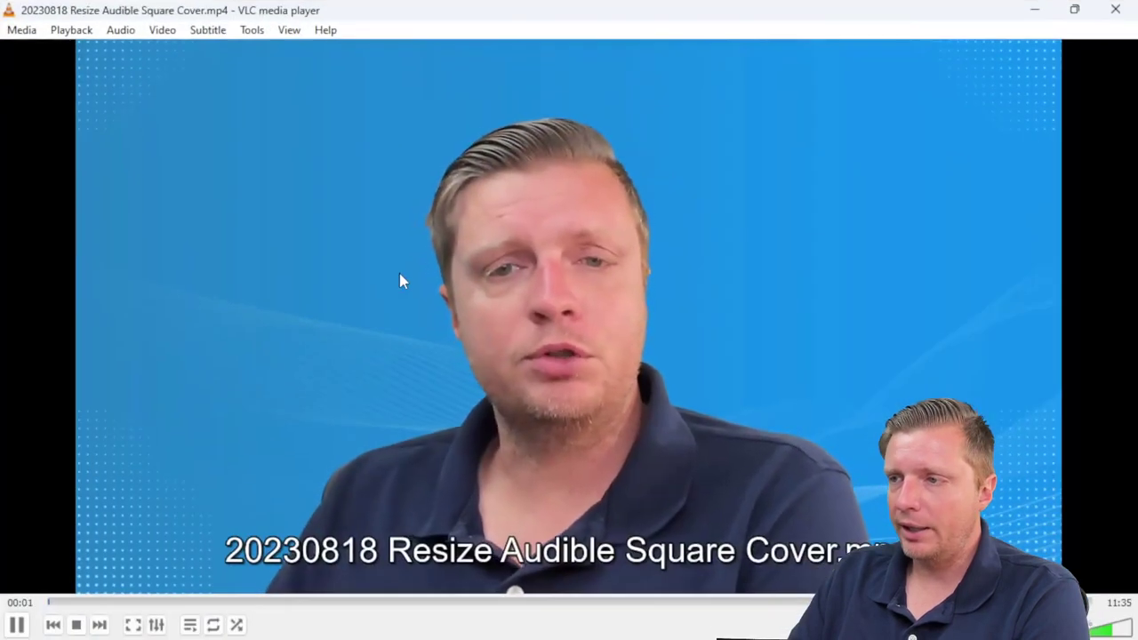
{"action": "key", "text": "space"}
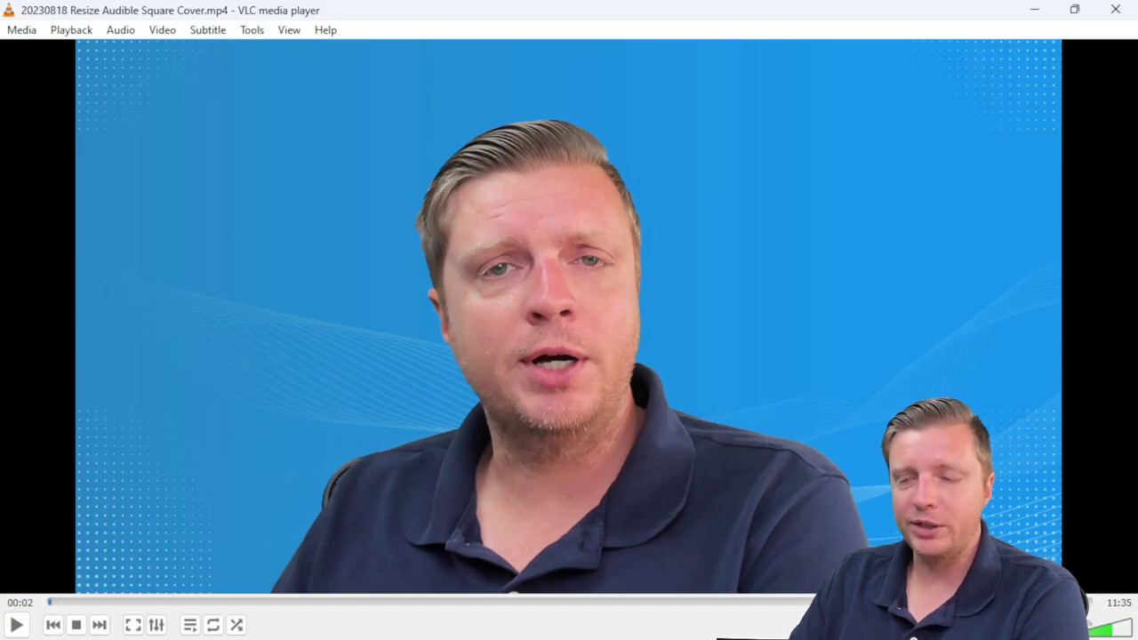
{"action": "left_click", "coordinate": [86, 602]}
{"action": "left_click", "coordinate": [16, 624]}
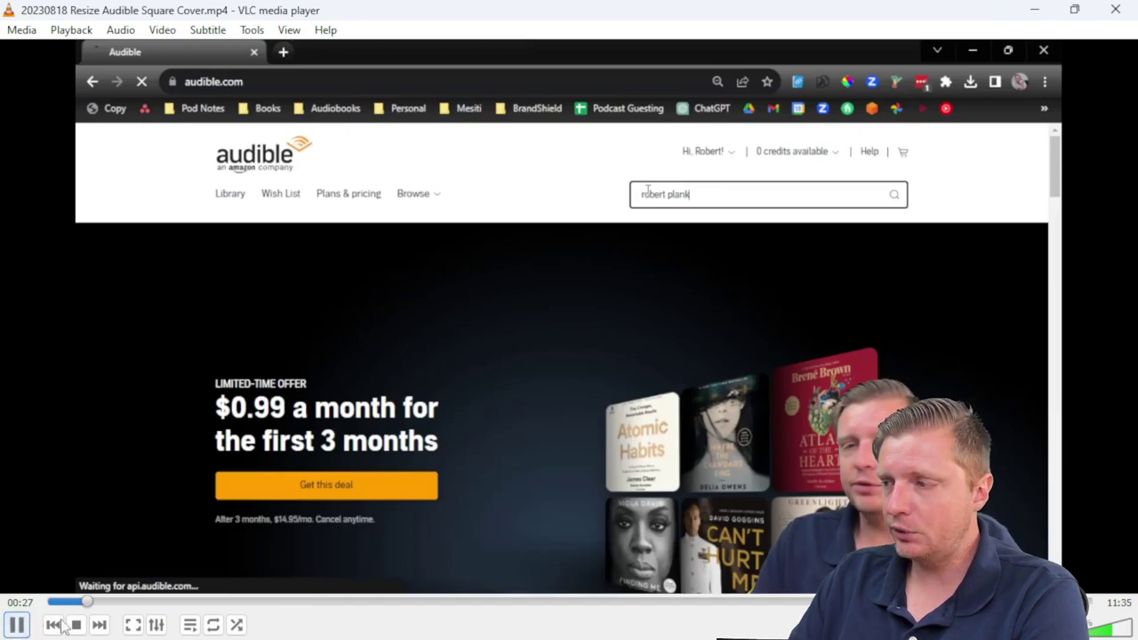
Step: Replay the talking-head intro from about 0:06 in short stretches, and skip forward to review the change to the screen-share scene
{"action": "left_click_drag", "start_coordinate": [257, 603], "coordinate": [54, 604]}
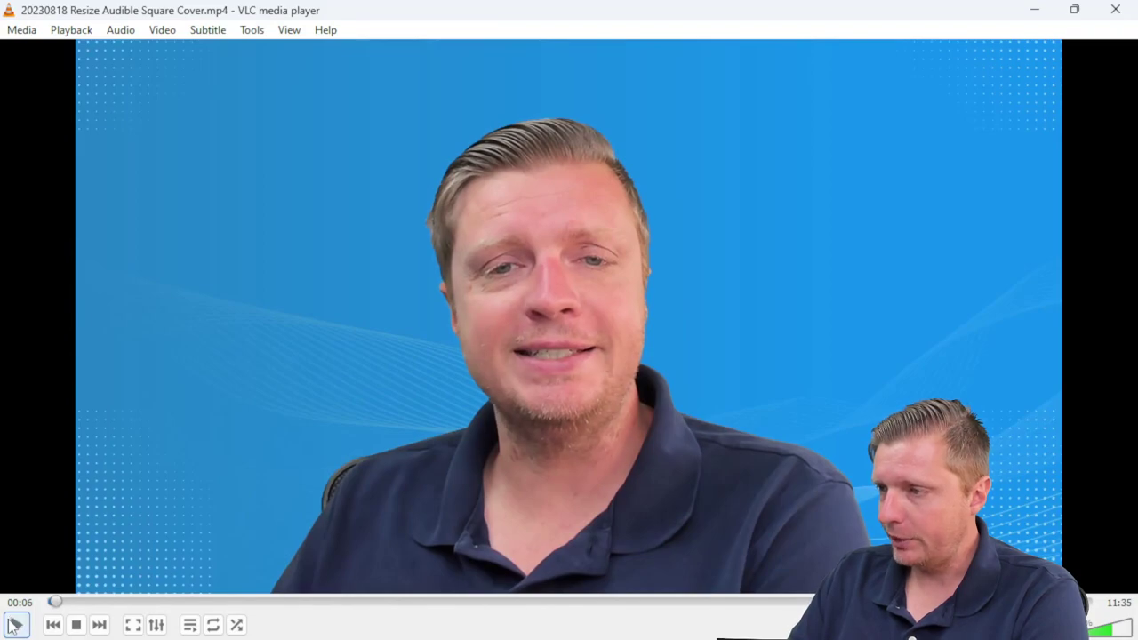
{"action": "left_click", "coordinate": [14, 626]}
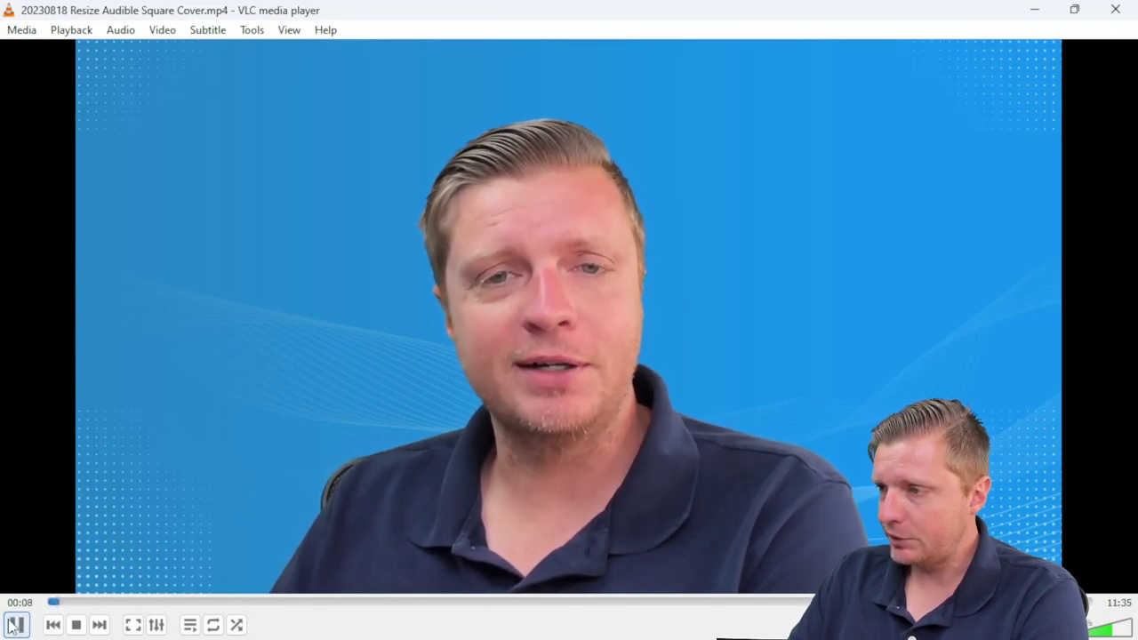
{"action": "left_click", "coordinate": [14, 625]}
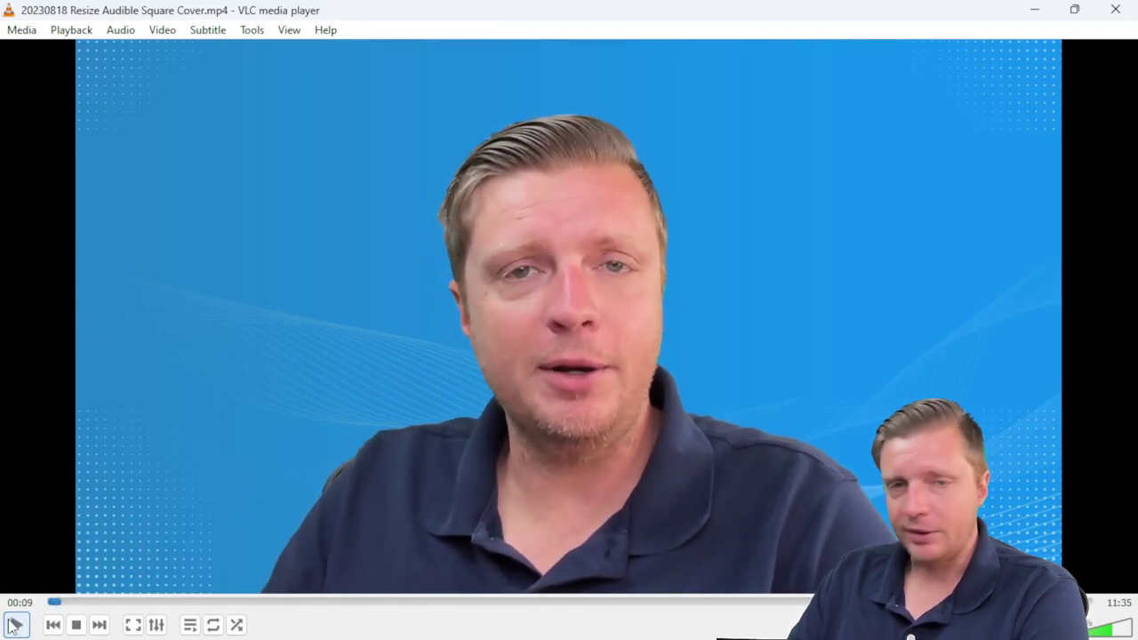
{"action": "left_click", "coordinate": [14, 626]}
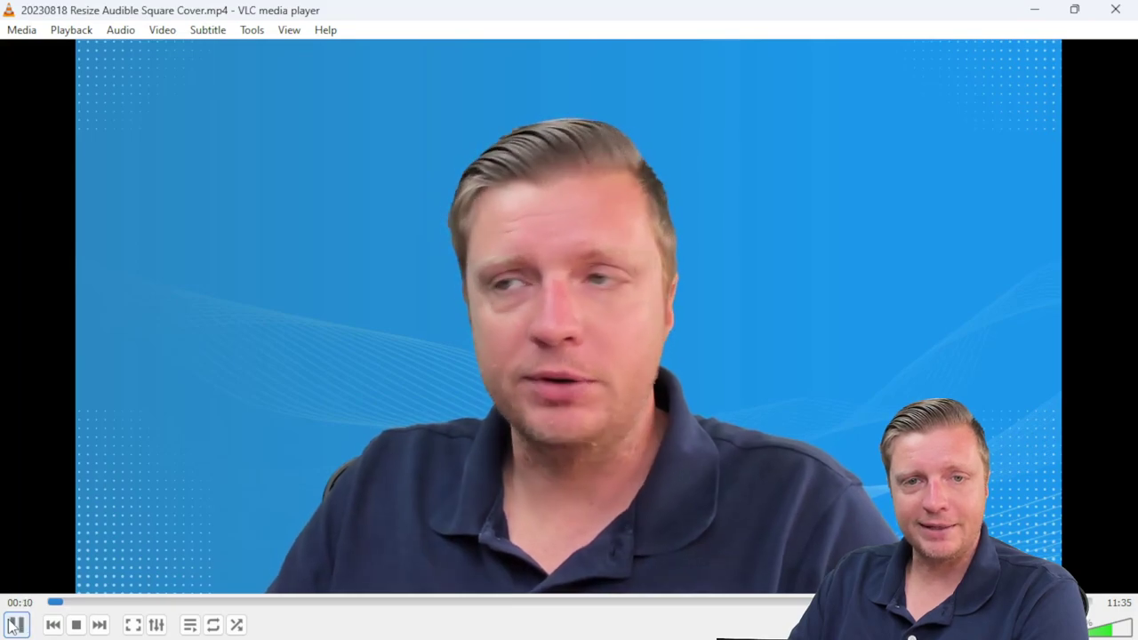
{"action": "left_click", "coordinate": [53, 602]}
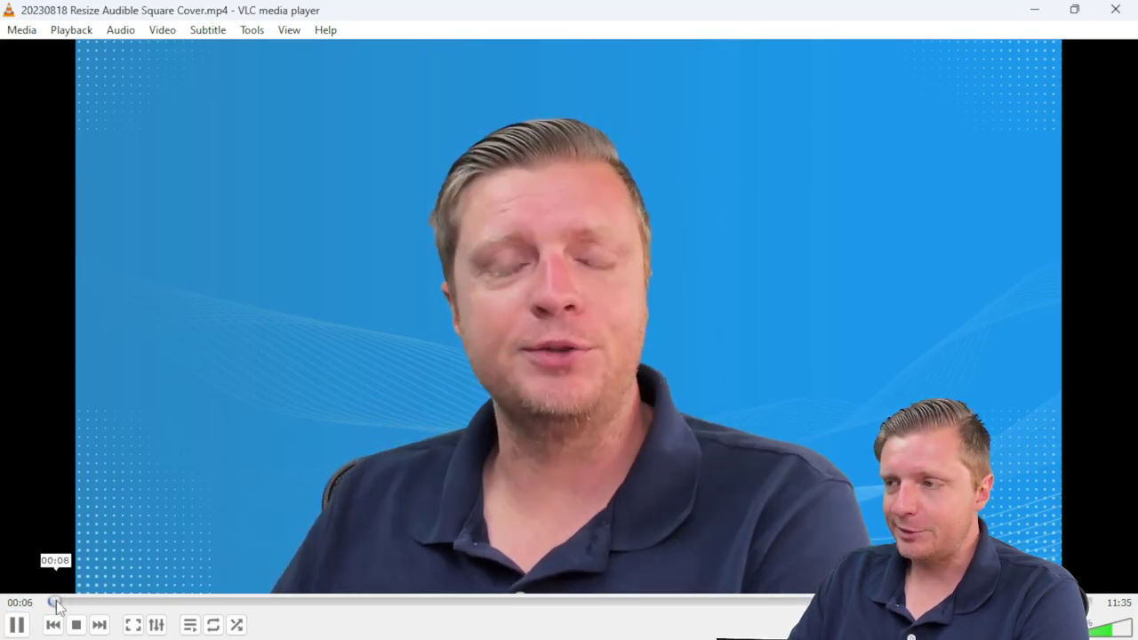
{"action": "left_click", "coordinate": [14, 626]}
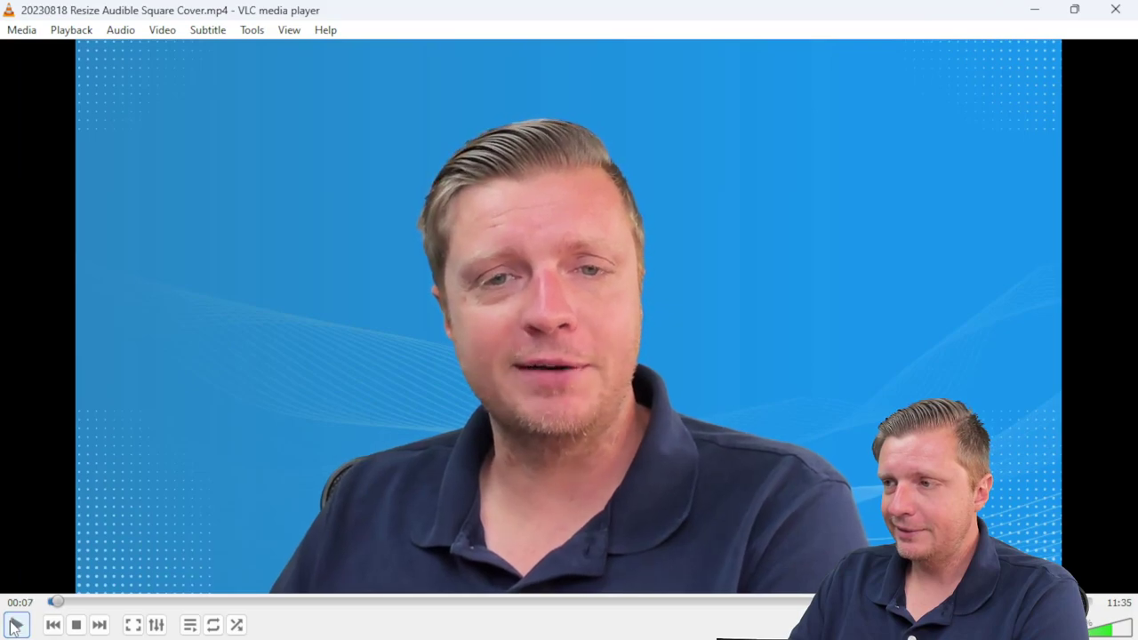
{"action": "left_click", "coordinate": [14, 626]}
{"action": "left_click", "coordinate": [64, 603]}
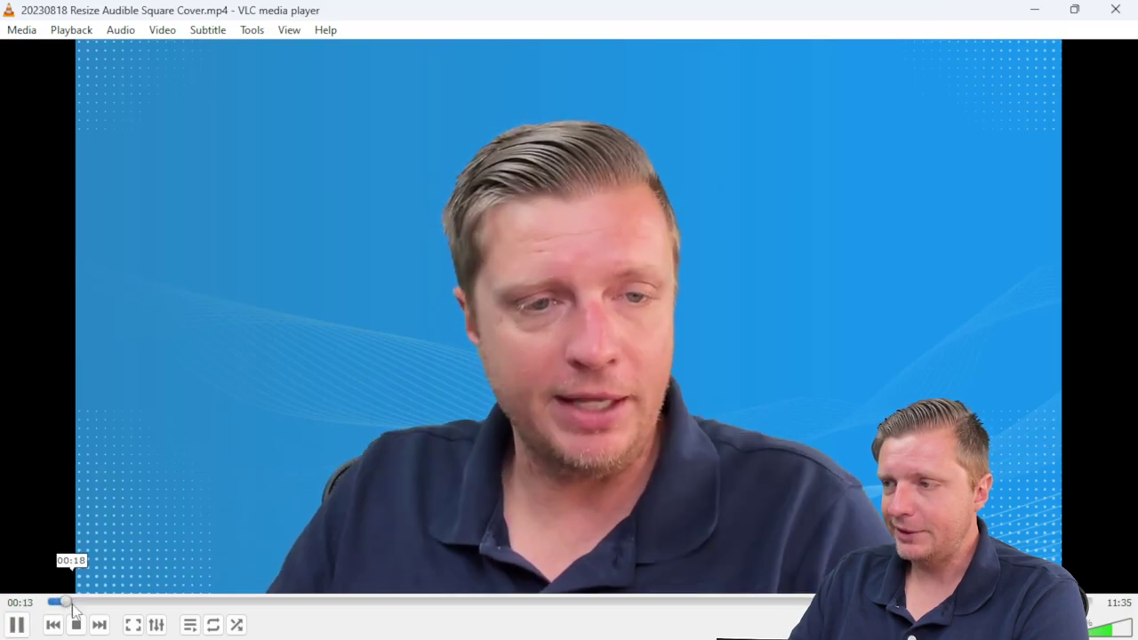
{"action": "left_click", "coordinate": [81, 603]}
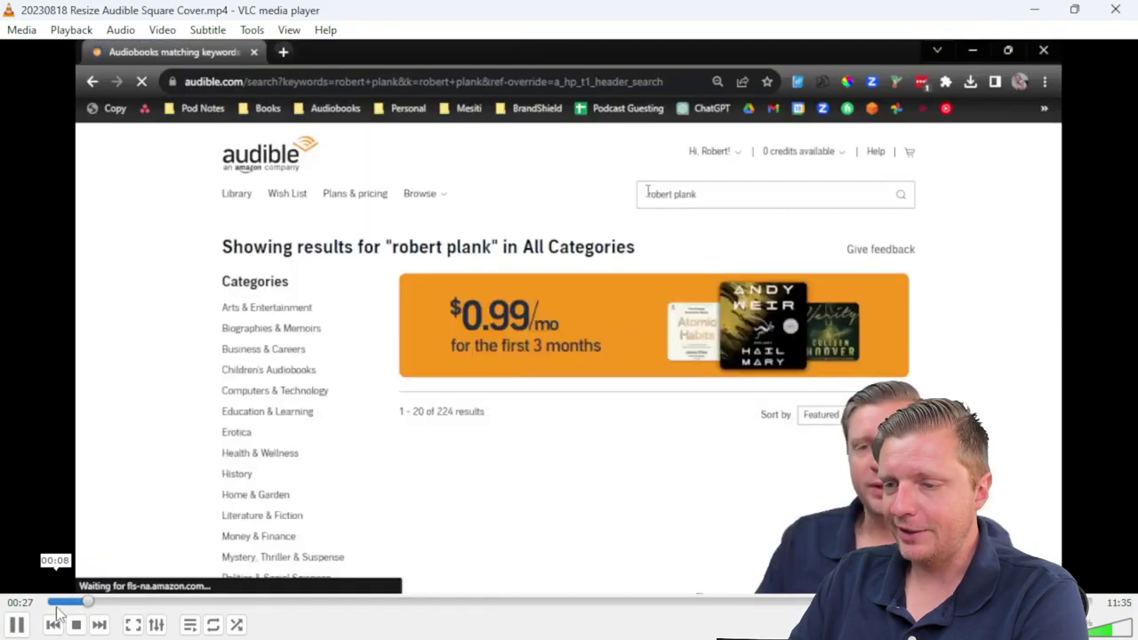
Step: Pause the video on a talking-head frame at 0:09, take a snapshot of it, and minimize the player
{"action": "left_click", "coordinate": [57, 603]}
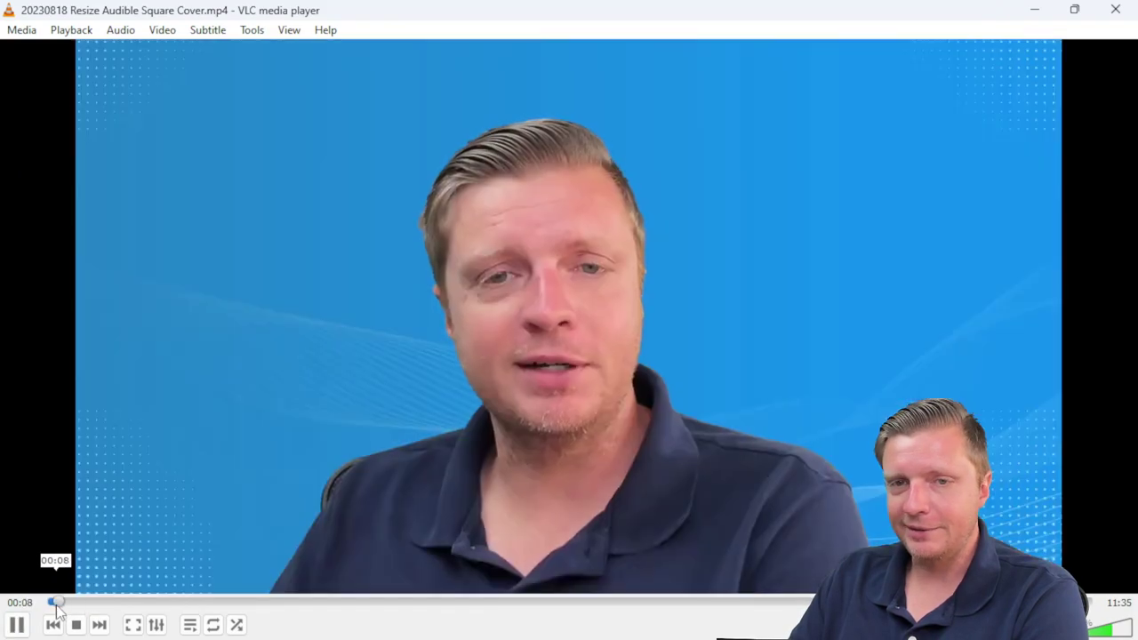
{"action": "left_click", "coordinate": [18, 625]}
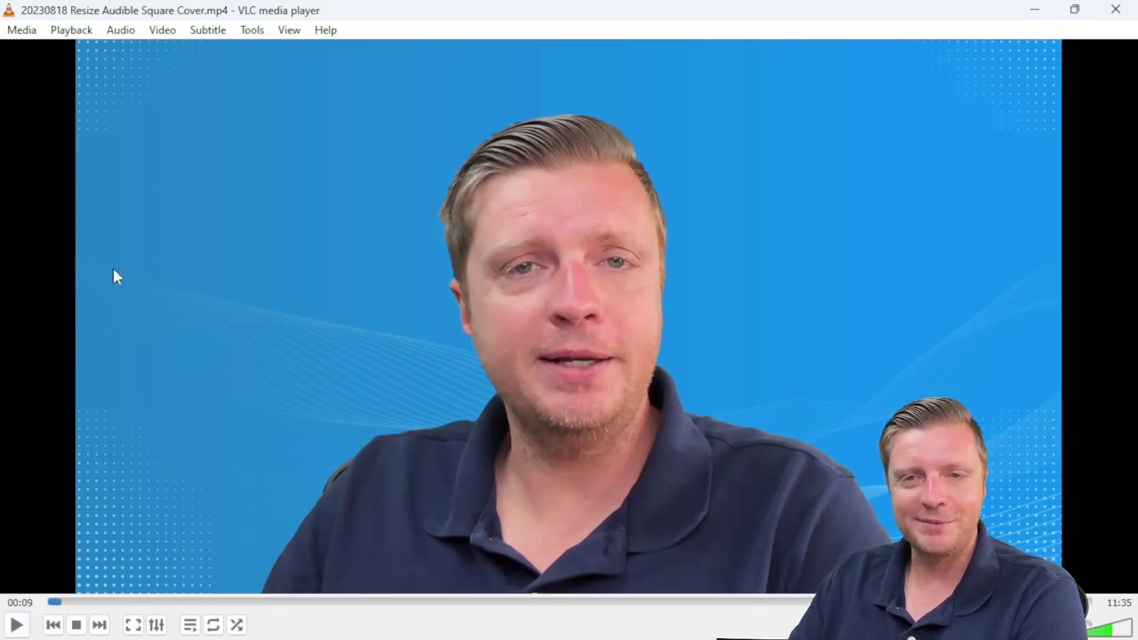
{"action": "left_click", "coordinate": [207, 36]}
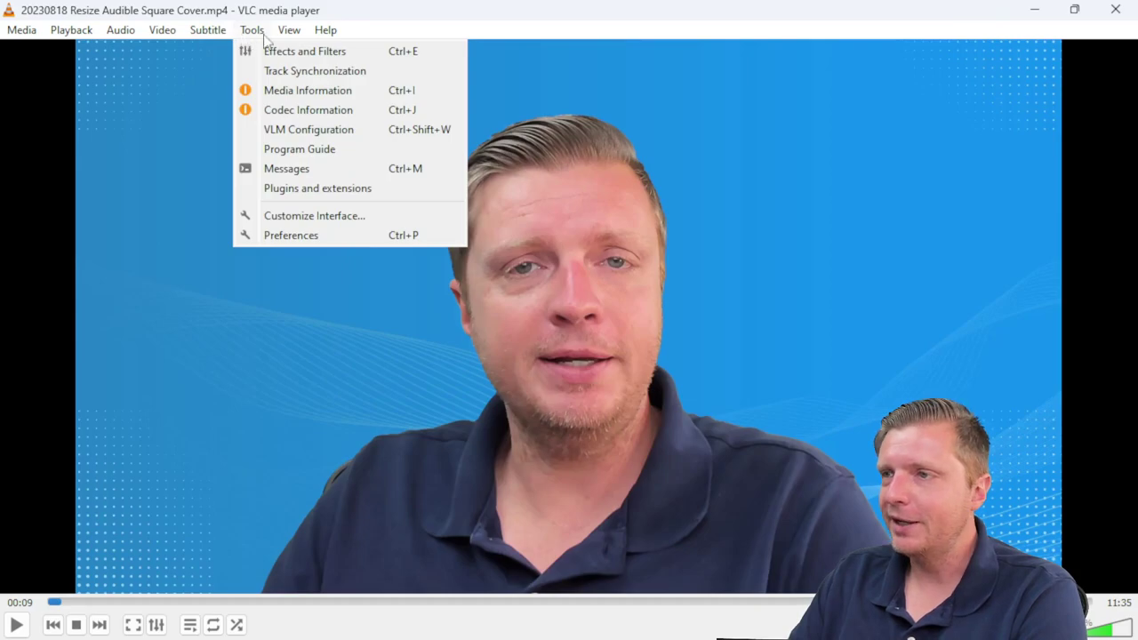
{"action": "mouse_move", "coordinate": [174, 40]}
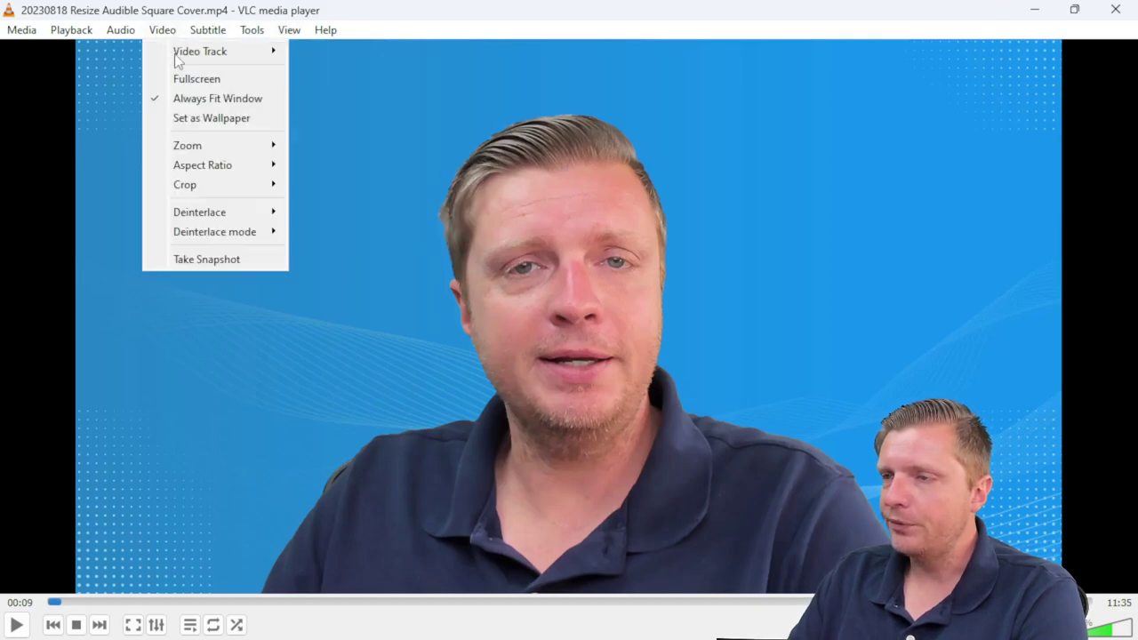
{"action": "left_click", "coordinate": [187, 258]}
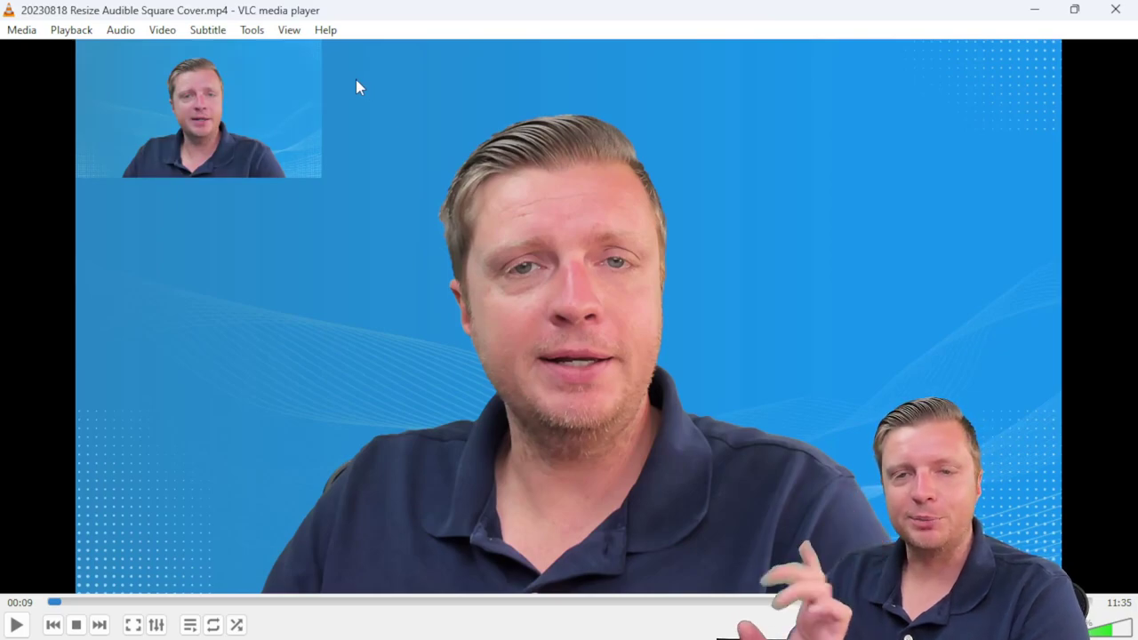
{"action": "left_click", "coordinate": [1033, 9]}
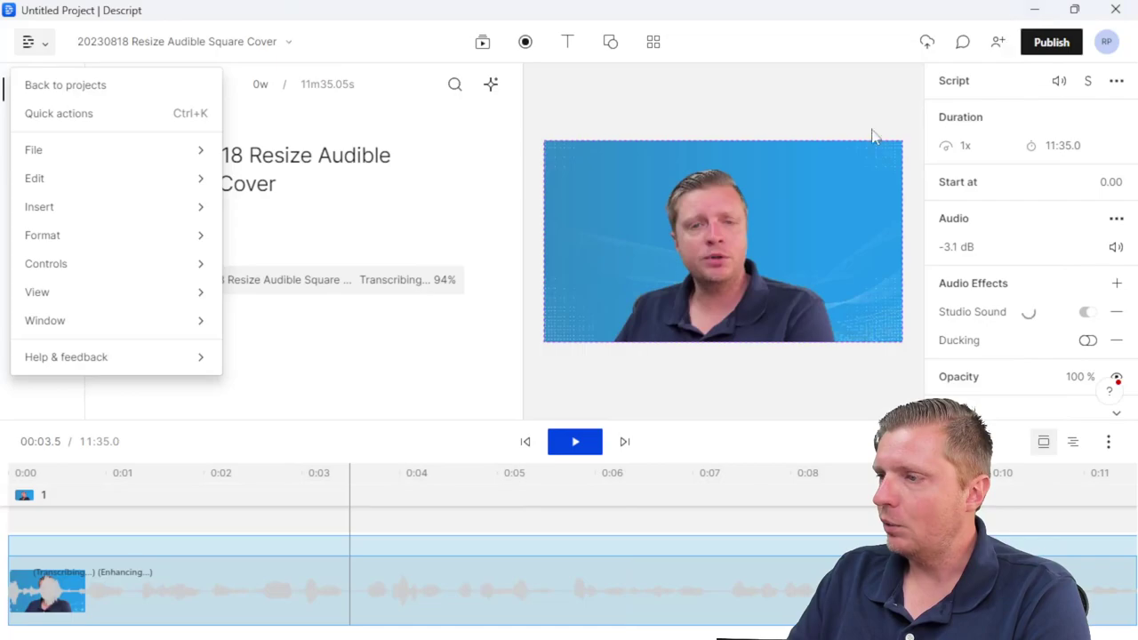
Step: Switch to Chrome, search the web for "obs project" and open the OBS Studio website
{"action": "left_click", "coordinate": [343, 230]}
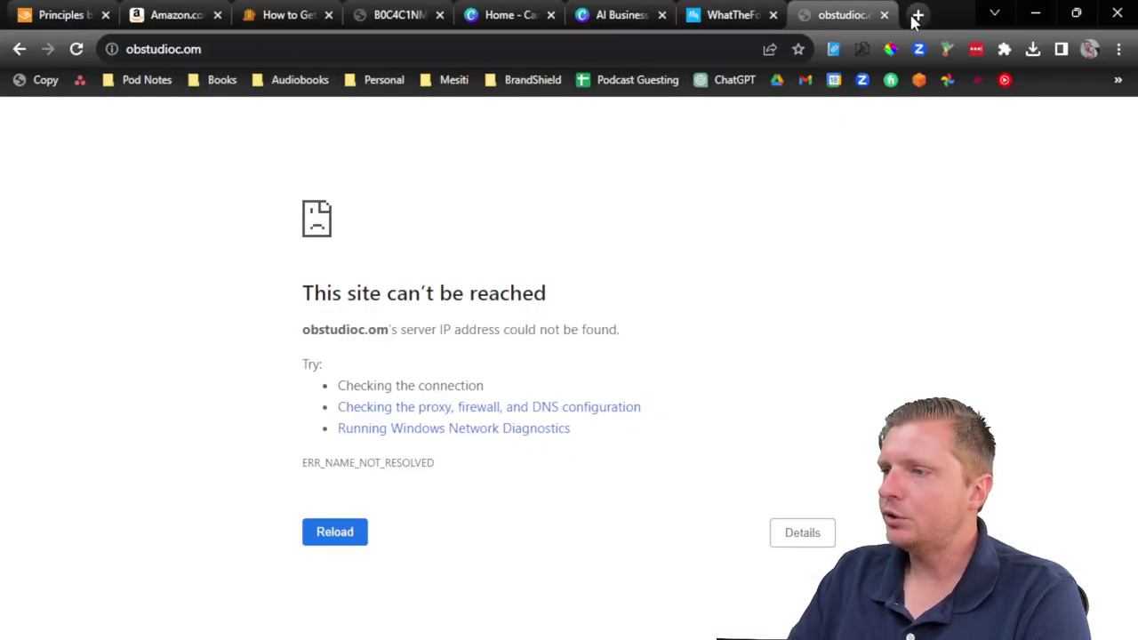
{"action": "left_click", "coordinate": [708, 48]}
{"action": "left_click", "coordinate": [662, 48]}
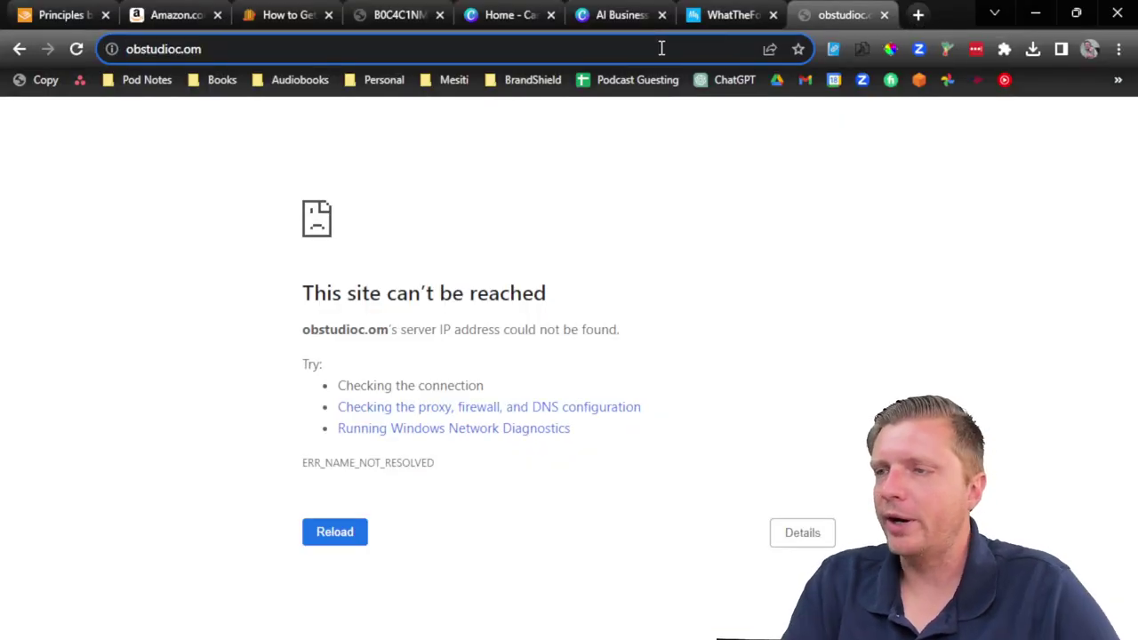
{"action": "key", "text": "BackSpace"}
{"action": "key", "text": "BackSpace"}
{"action": "key", "text": "BackSpace"}
{"action": "key", "text": "BackSpace"}
{"action": "key", "text": "ctrl+a"}
{"action": "type", "text": "o"}
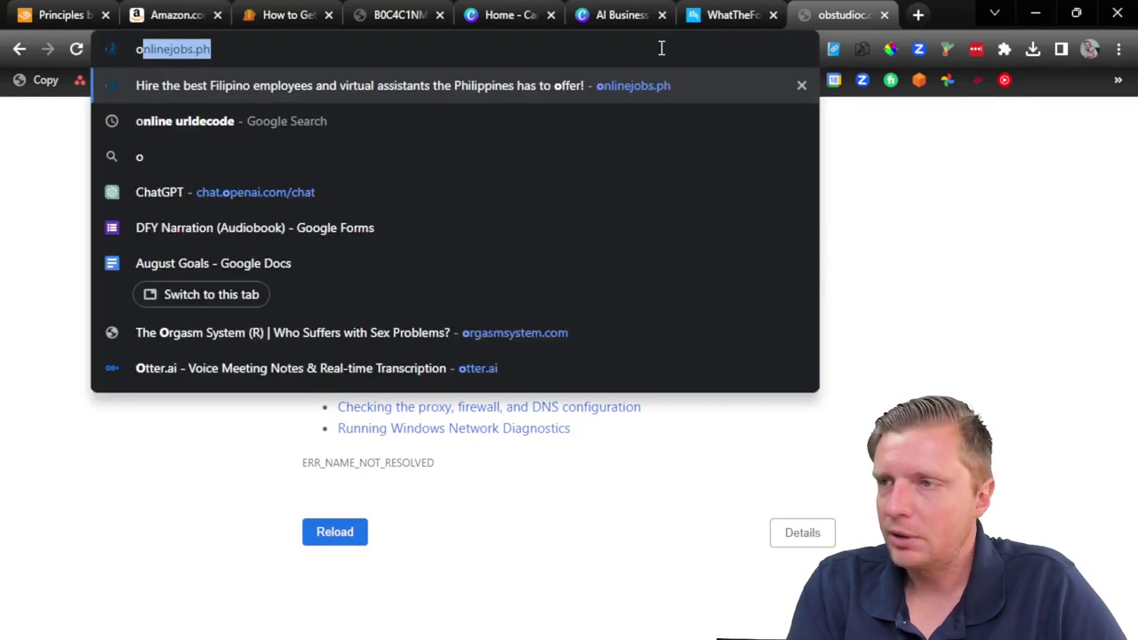
{"action": "type", "text": "bs project"}
{"action": "key", "text": "Return"}
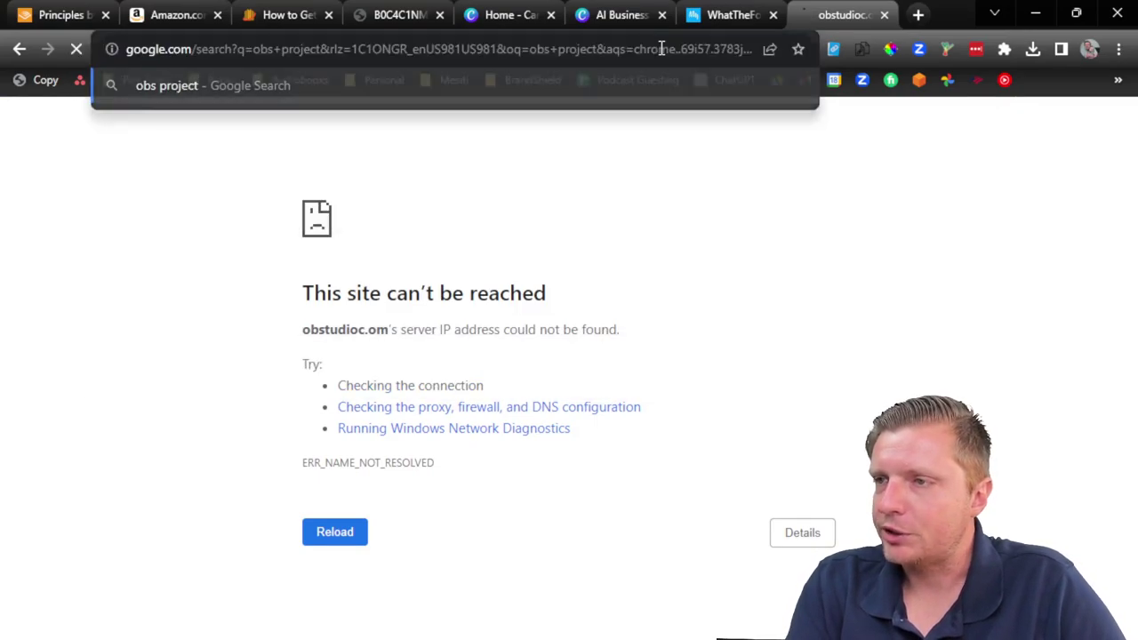
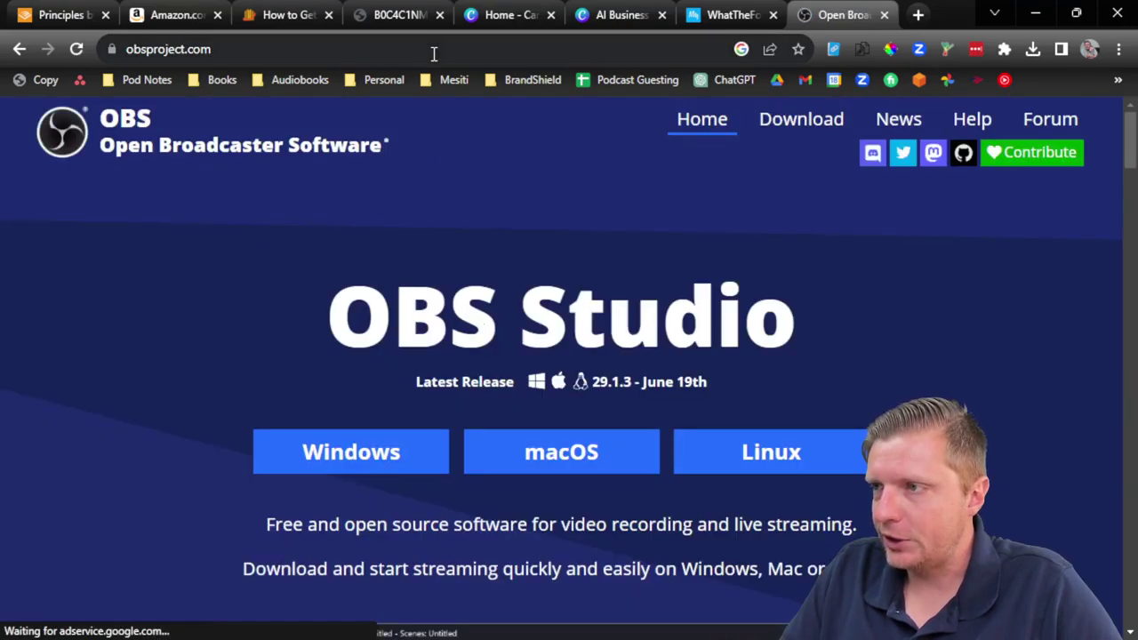
Step: Go to canva.com, search the design types for "youtube" and create a new YouTube Thumbnail design
{"action": "left_click", "coordinate": [433, 52]}
{"action": "type", "text": "canva"}
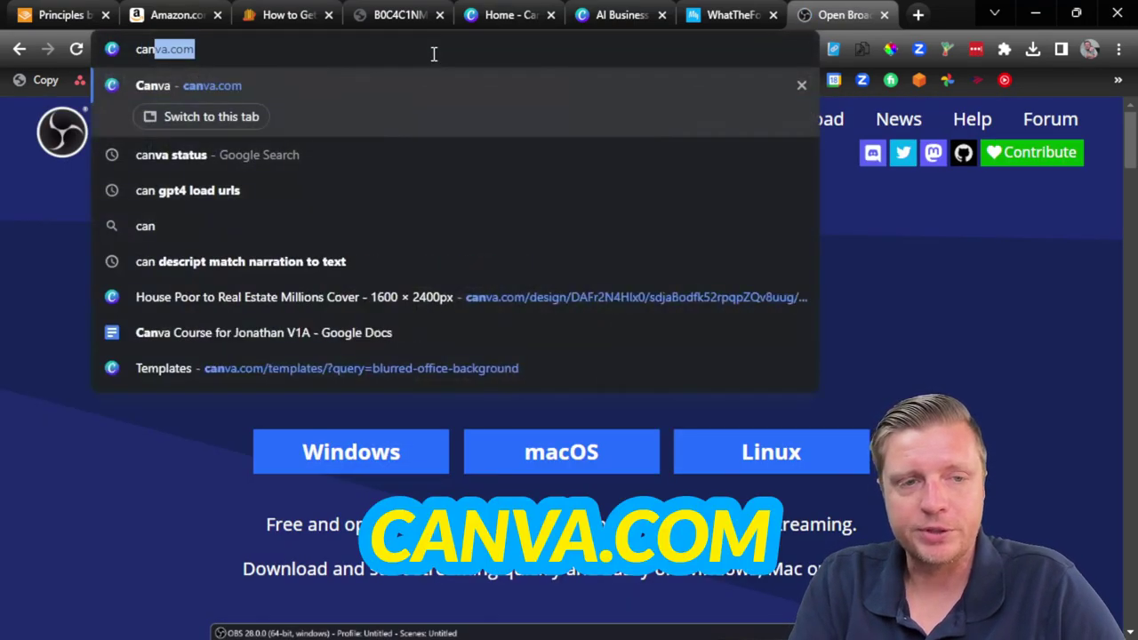
{"action": "key", "text": "Return"}
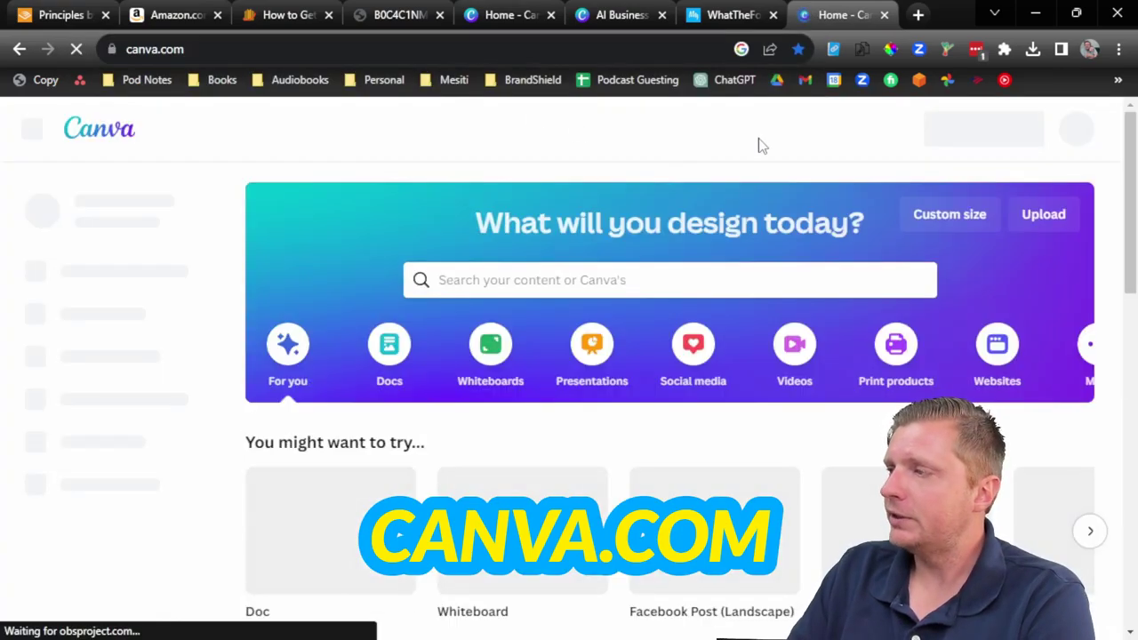
{"action": "left_click", "coordinate": [979, 136]}
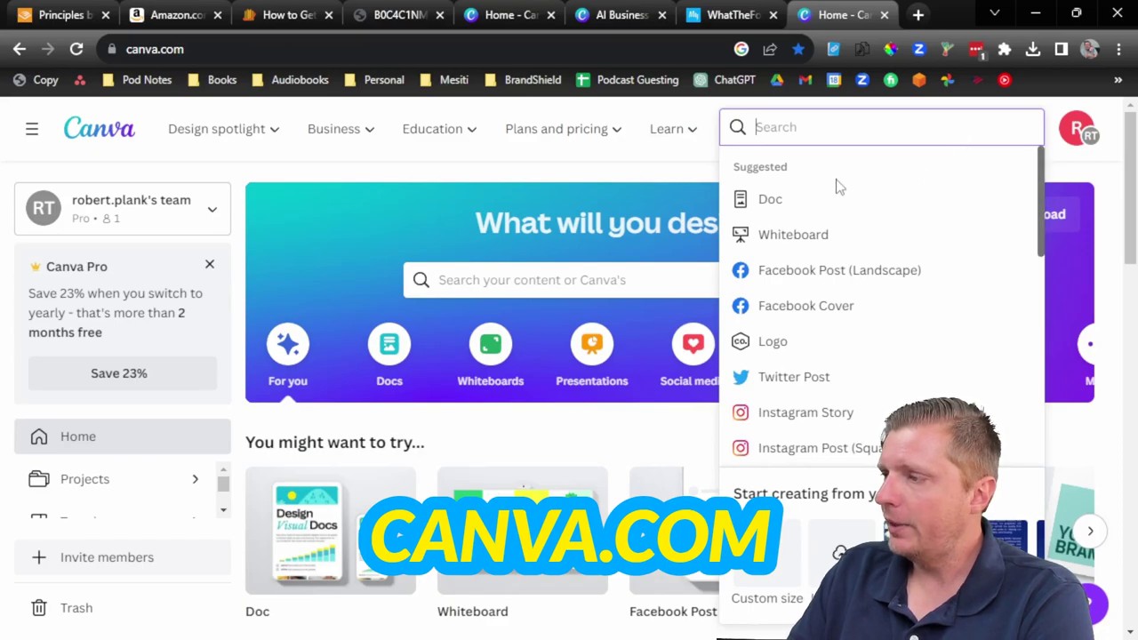
{"action": "type", "text": "youtube"}
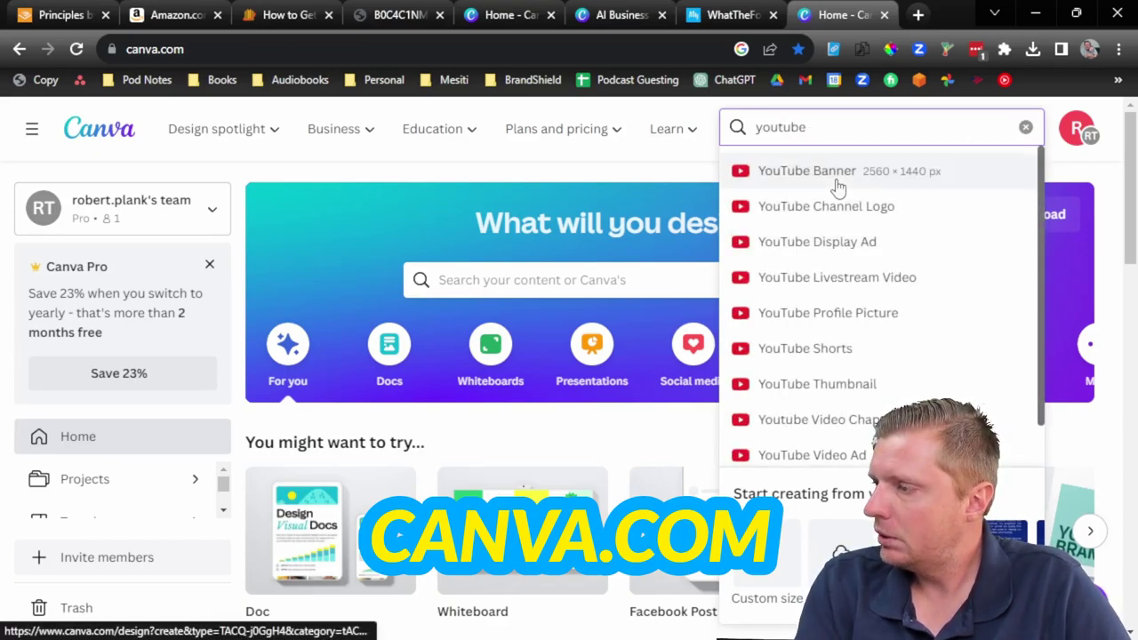
{"action": "left_click", "coordinate": [802, 384]}
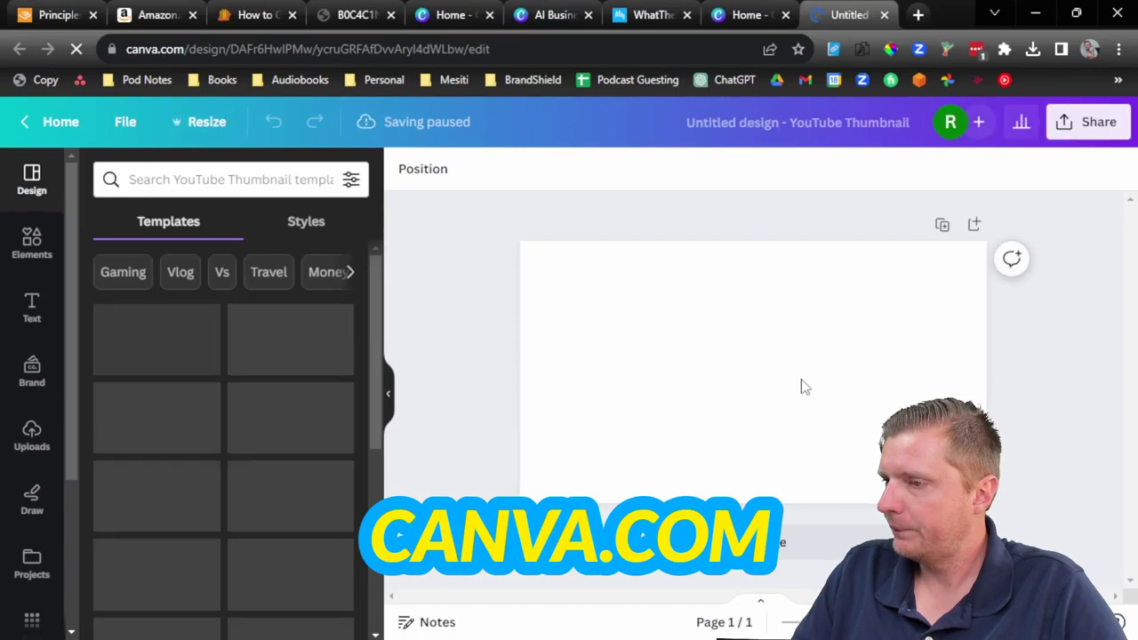
Step: Browse the YouTube thumbnail templates and apply the purple "This video got 1M views in 2 weeks!" template
{"action": "scroll", "coordinate": [287, 431], "scroll_direction": "down", "scroll_amount": 5}
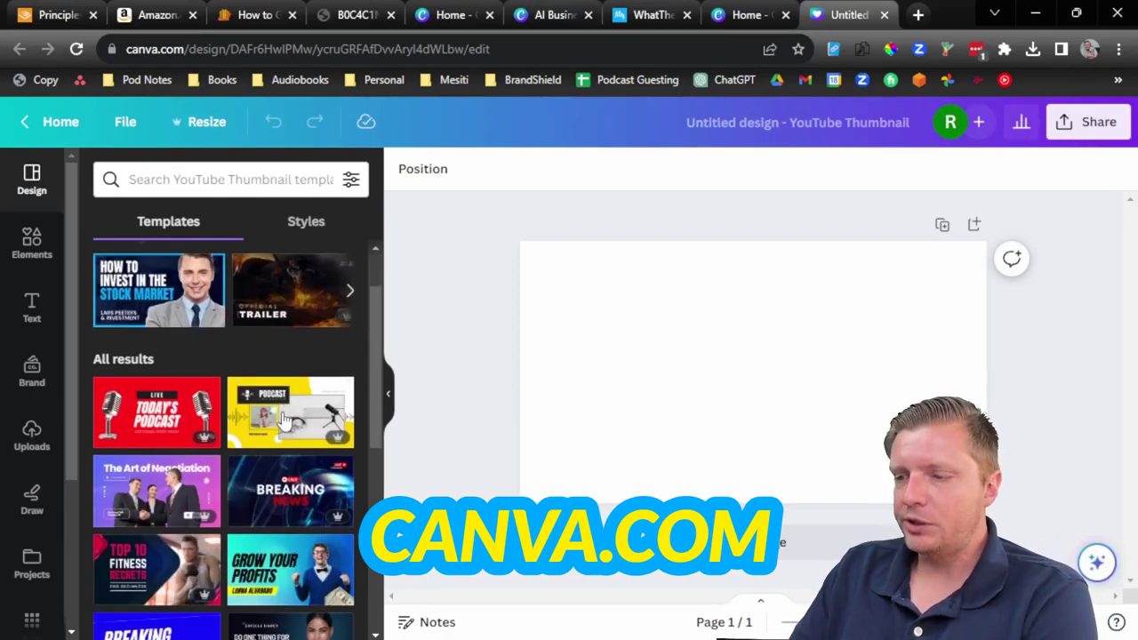
{"action": "scroll", "coordinate": [298, 400], "scroll_direction": "down", "scroll_amount": 4}
{"action": "scroll", "coordinate": [297, 400], "scroll_direction": "down", "scroll_amount": 6}
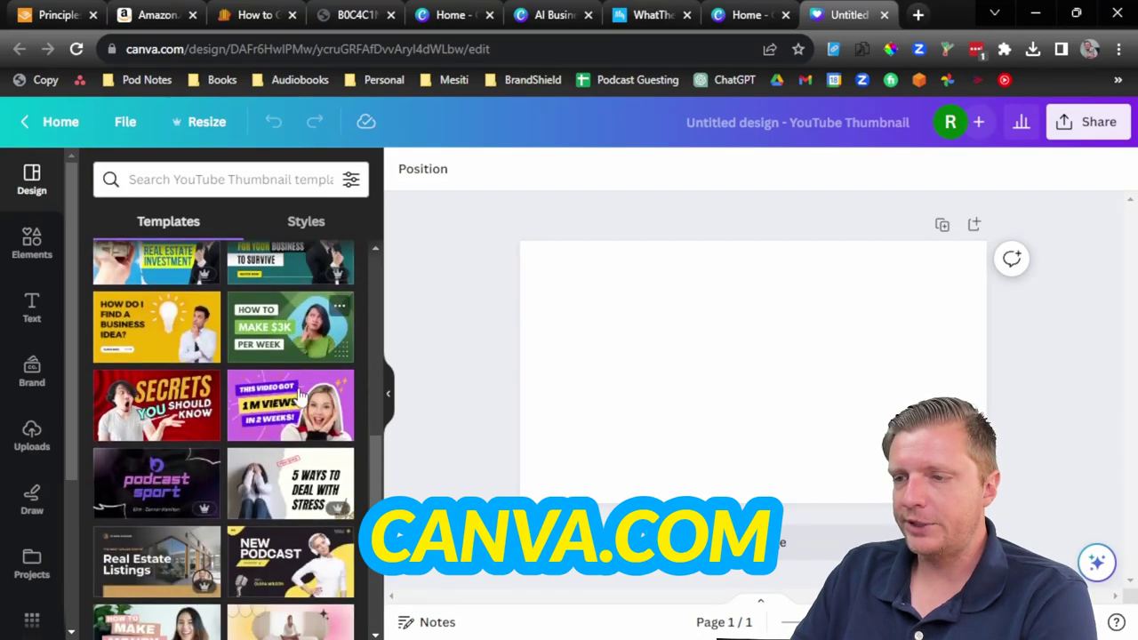
{"action": "scroll", "coordinate": [287, 422], "scroll_direction": "up", "scroll_amount": 3}
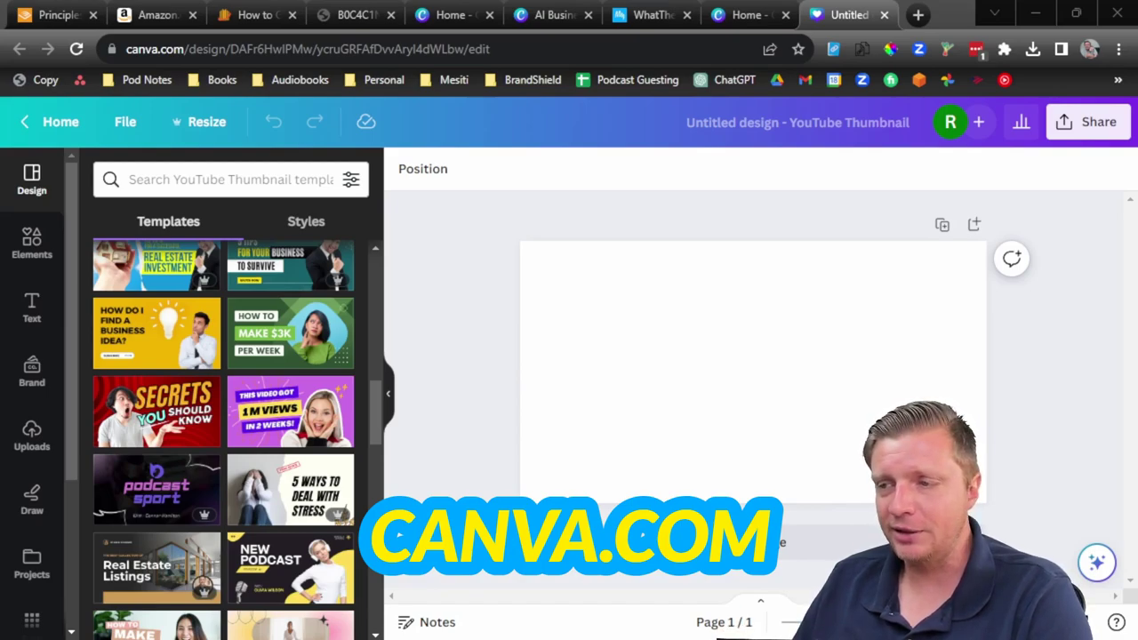
{"action": "left_click", "coordinate": [281, 428]}
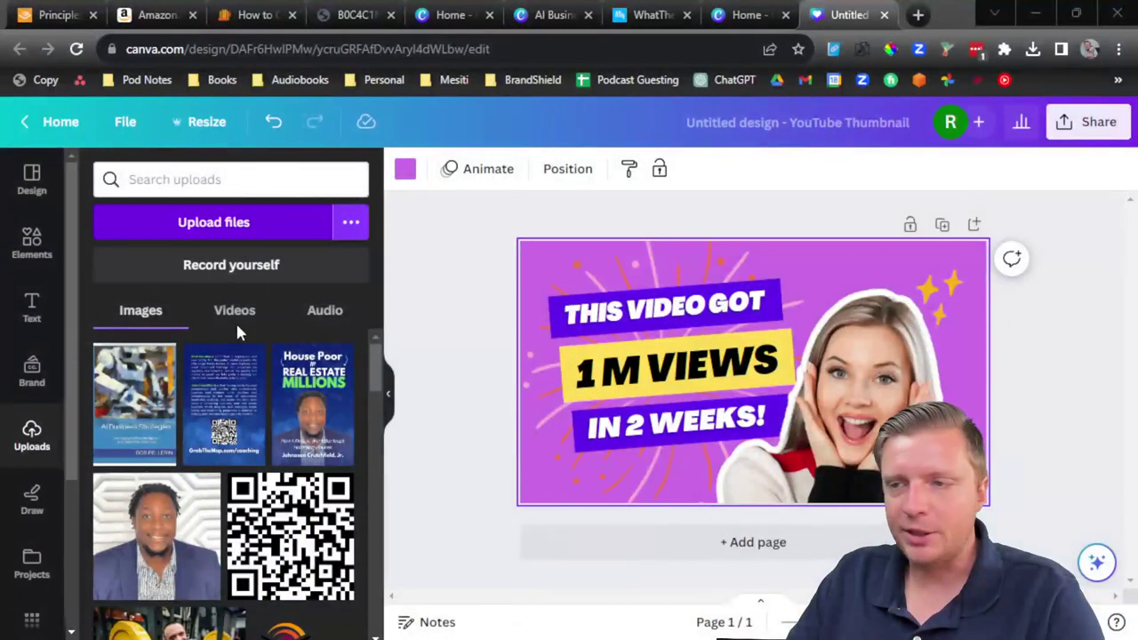
Step: Upload the video snapshot from the Videos folder and add it to the thumbnail
{"action": "left_click", "coordinate": [213, 221]}
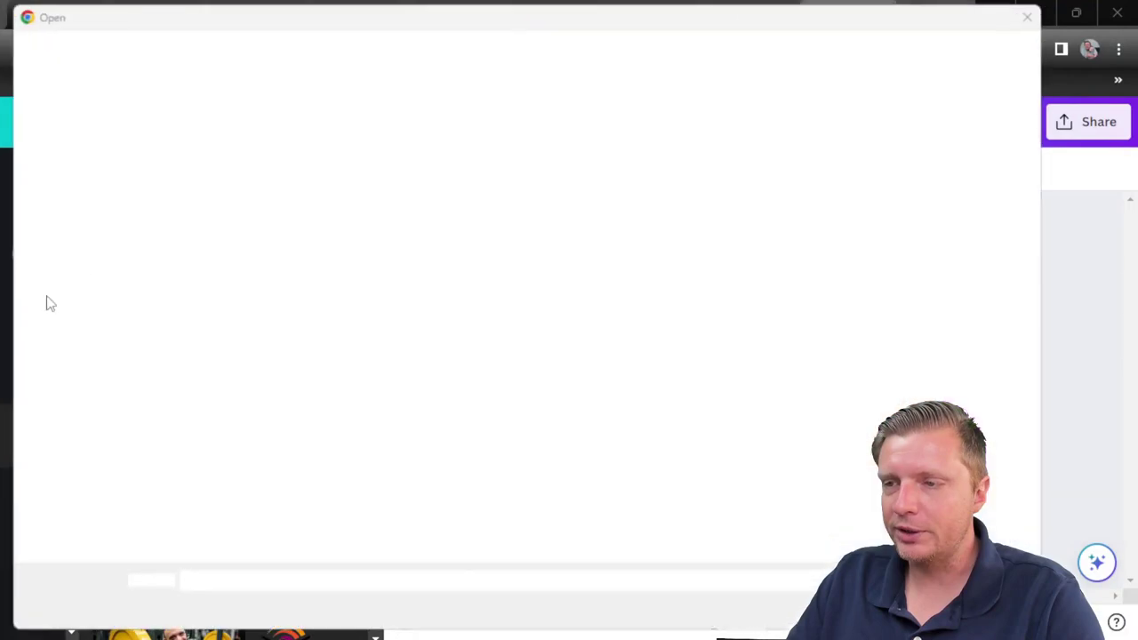
{"action": "left_click", "coordinate": [1028, 16]}
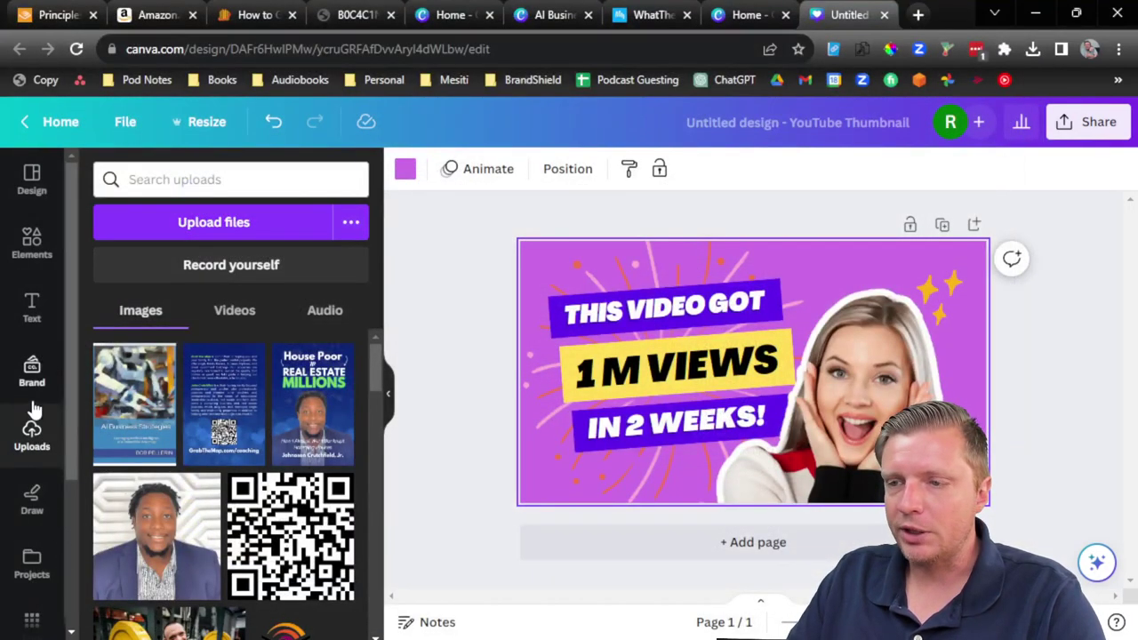
{"action": "left_click", "coordinate": [160, 221]}
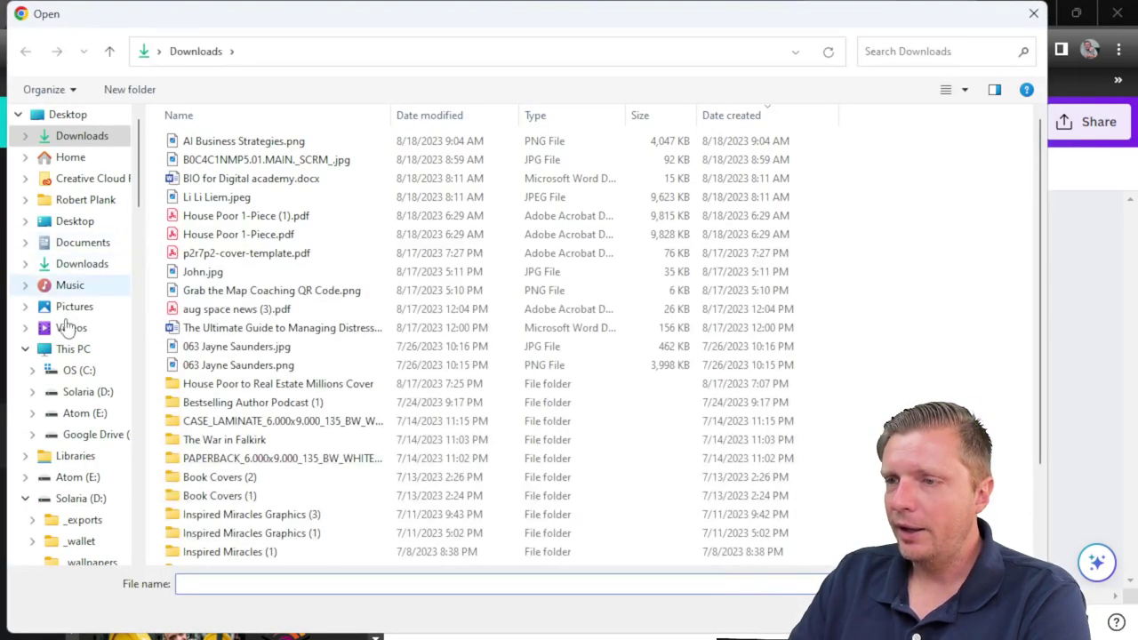
{"action": "left_click", "coordinate": [68, 329]}
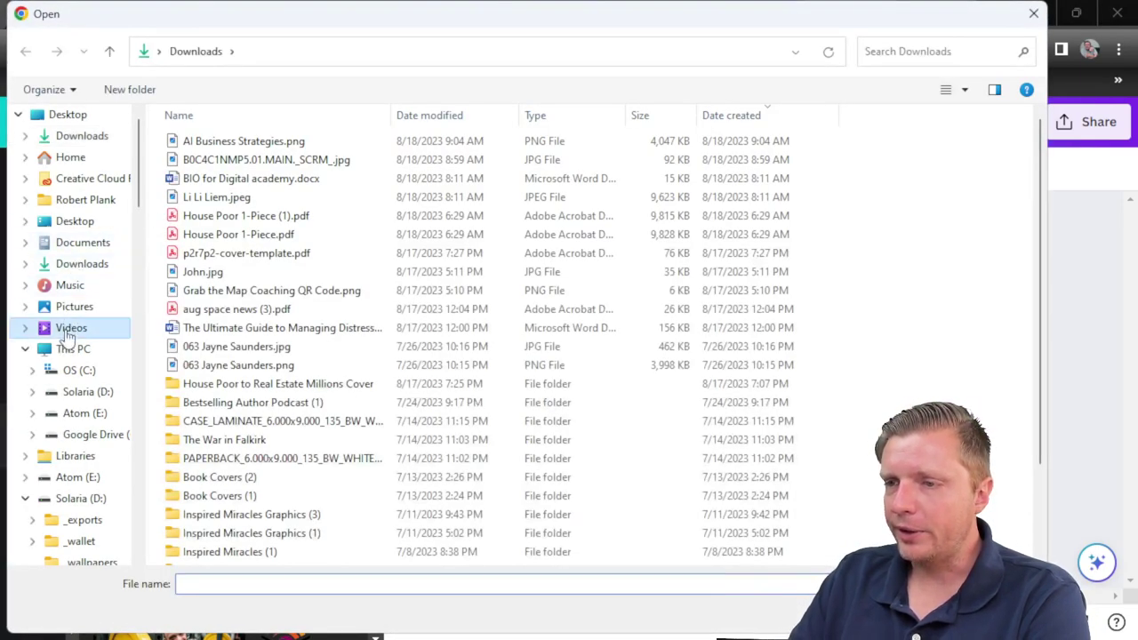
{"action": "double_click", "coordinate": [990, 178]}
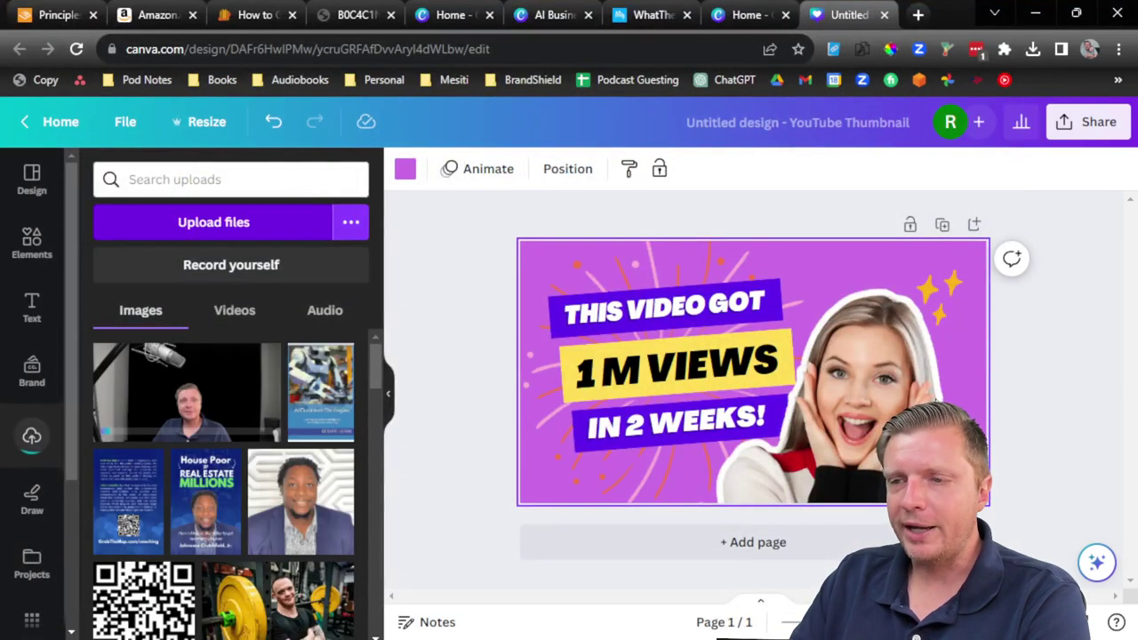
{"action": "left_click", "coordinate": [175, 383]}
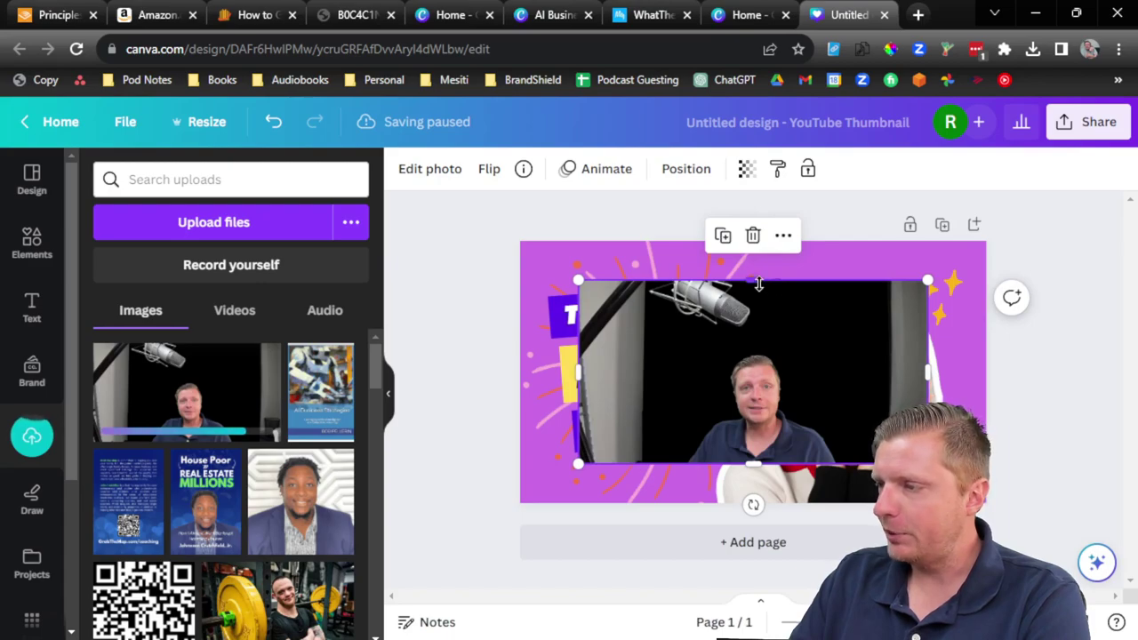
Step: Crop the snapshot from the top and sides so it closely frames the presenter
{"action": "left_click_drag", "start_coordinate": [756, 280], "coordinate": [756, 350]}
{"action": "left_click_drag", "start_coordinate": [576, 405], "coordinate": [666, 408]}
{"action": "left_click", "coordinate": [484, 369]}
{"action": "left_click", "coordinate": [719, 396]}
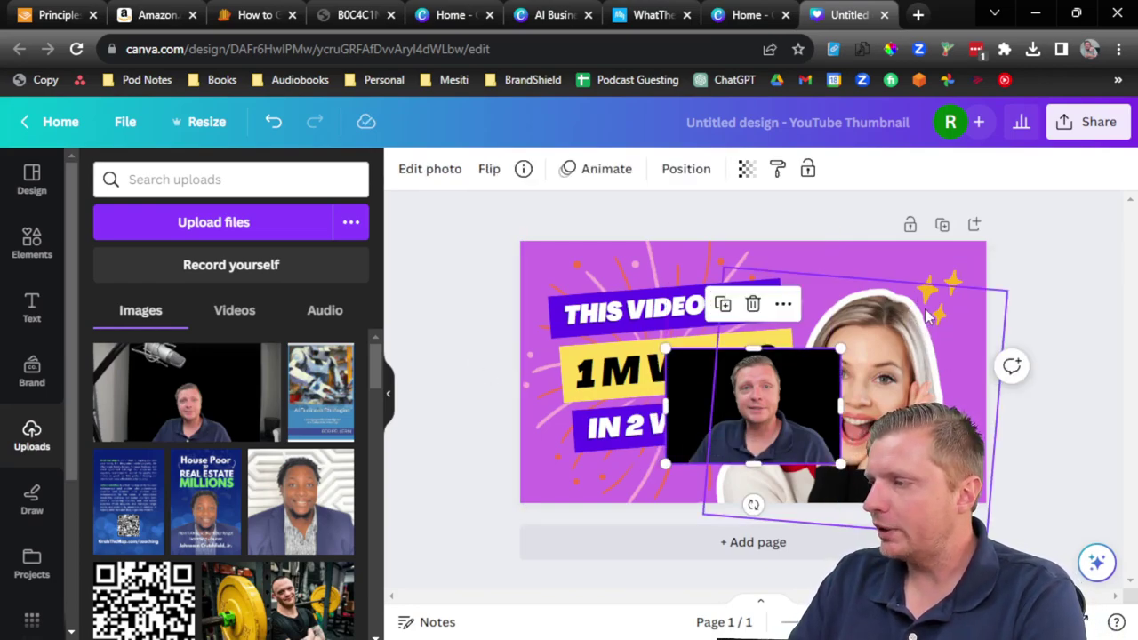
Step: Remove the snapshot's background with BG Remover
{"action": "left_click", "coordinate": [457, 171]}
{"action": "left_click", "coordinate": [118, 307]}
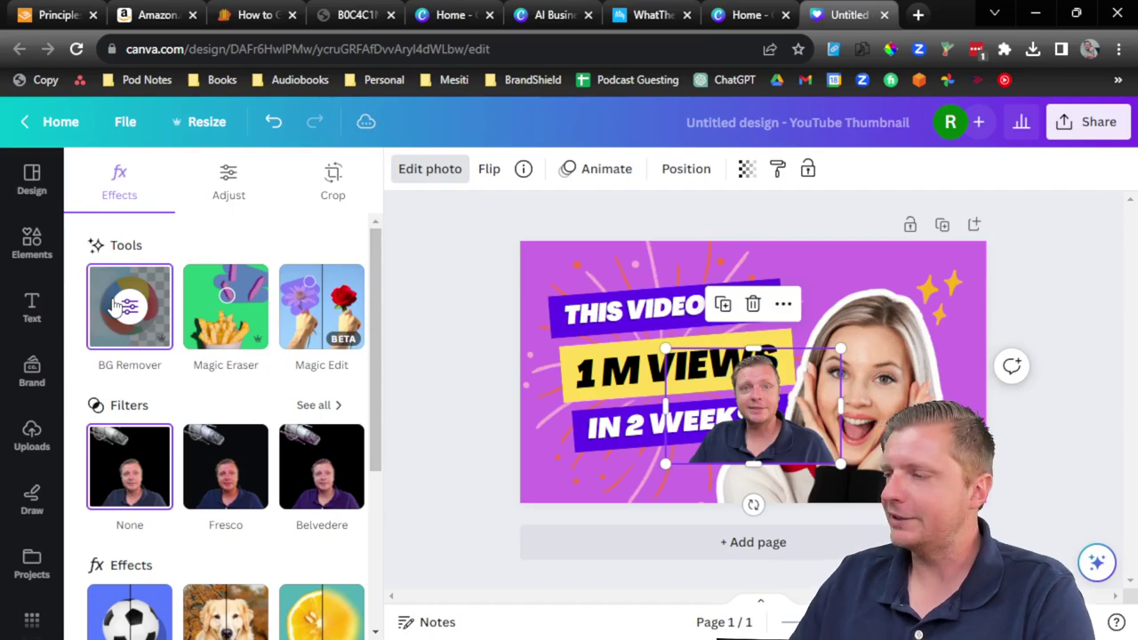
{"action": "key", "text": "Escape"}
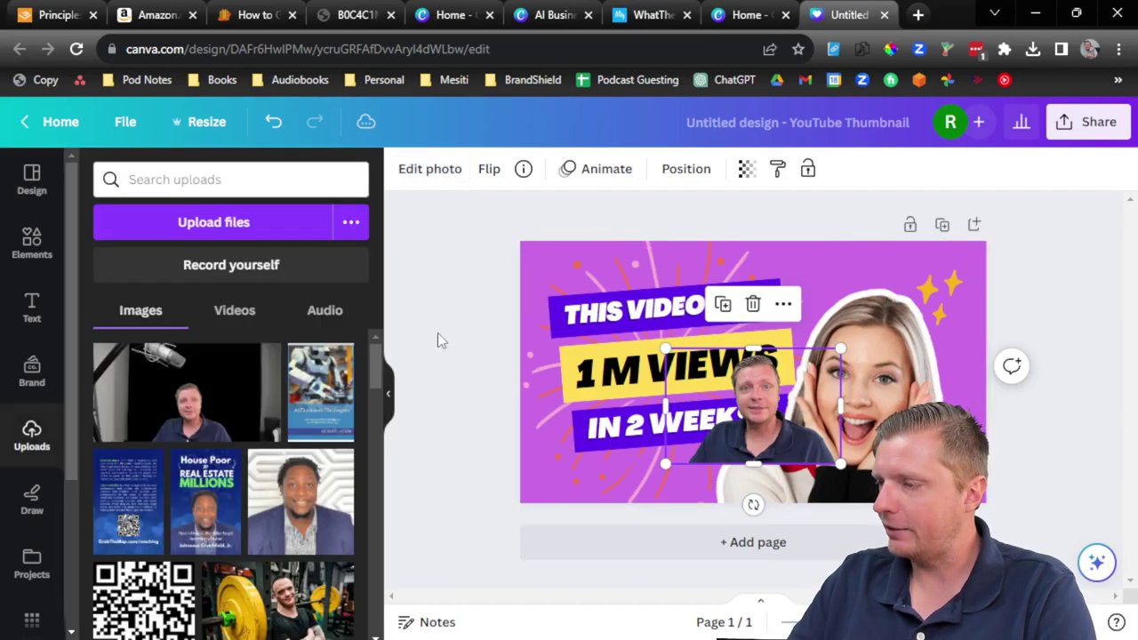
{"action": "key", "text": "Escape"}
Step: Enlarge the presenter cutout, rotate it about 9° and position it over the woman in the template
{"action": "left_click", "coordinate": [753, 406]}
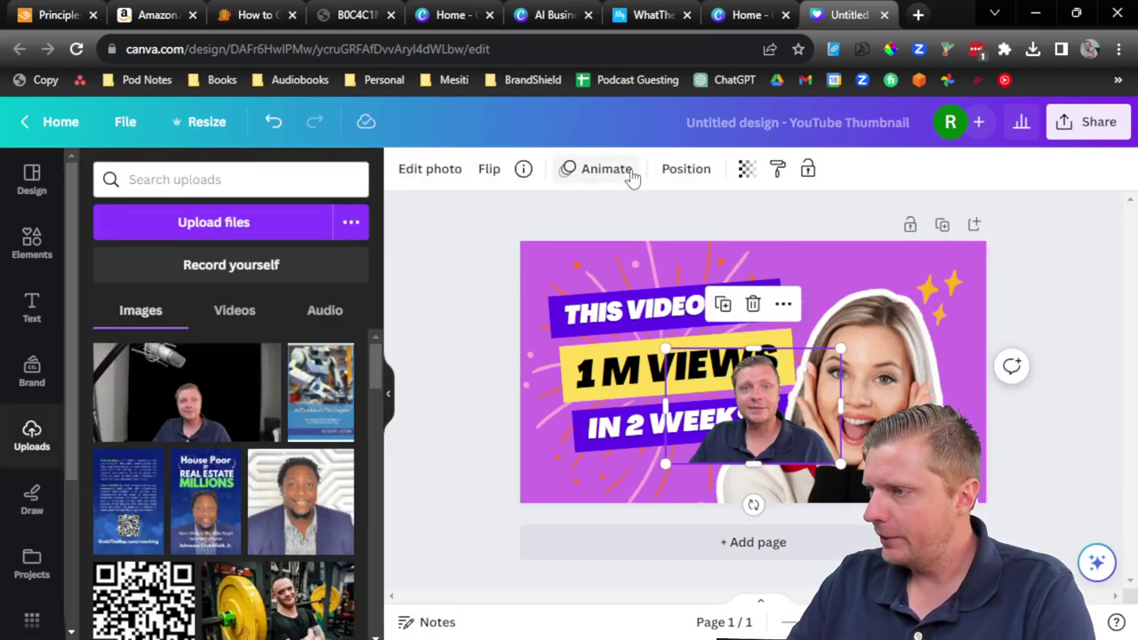
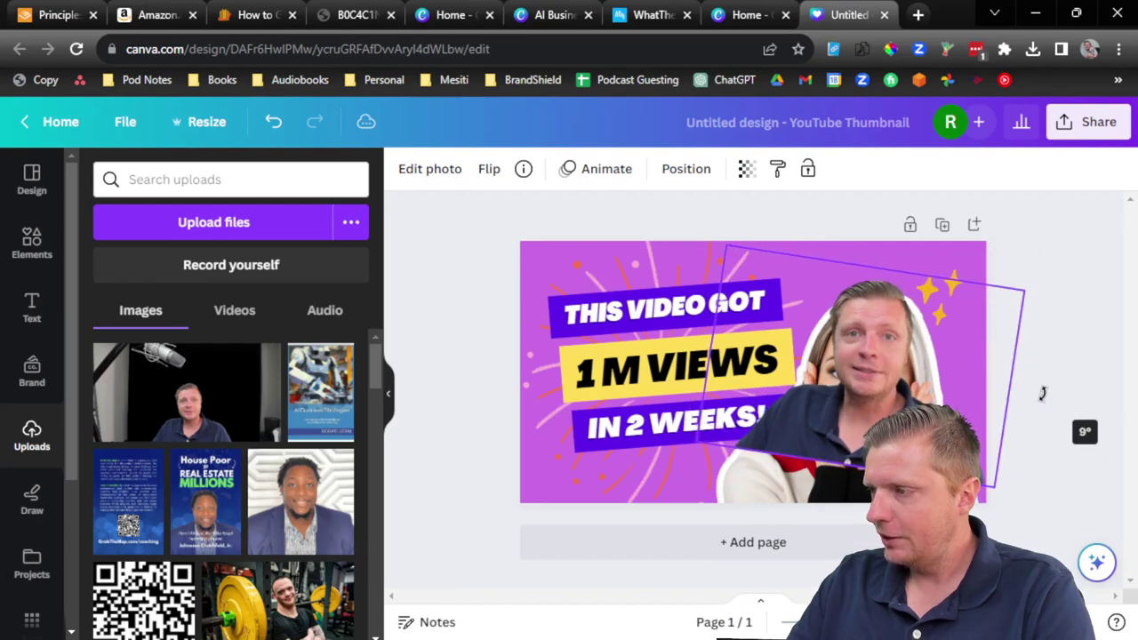
{"action": "left_click_drag", "start_coordinate": [880, 418], "coordinate": [836, 431]}
{"action": "left_click_drag", "start_coordinate": [1013, 304], "coordinate": [1045, 274]}
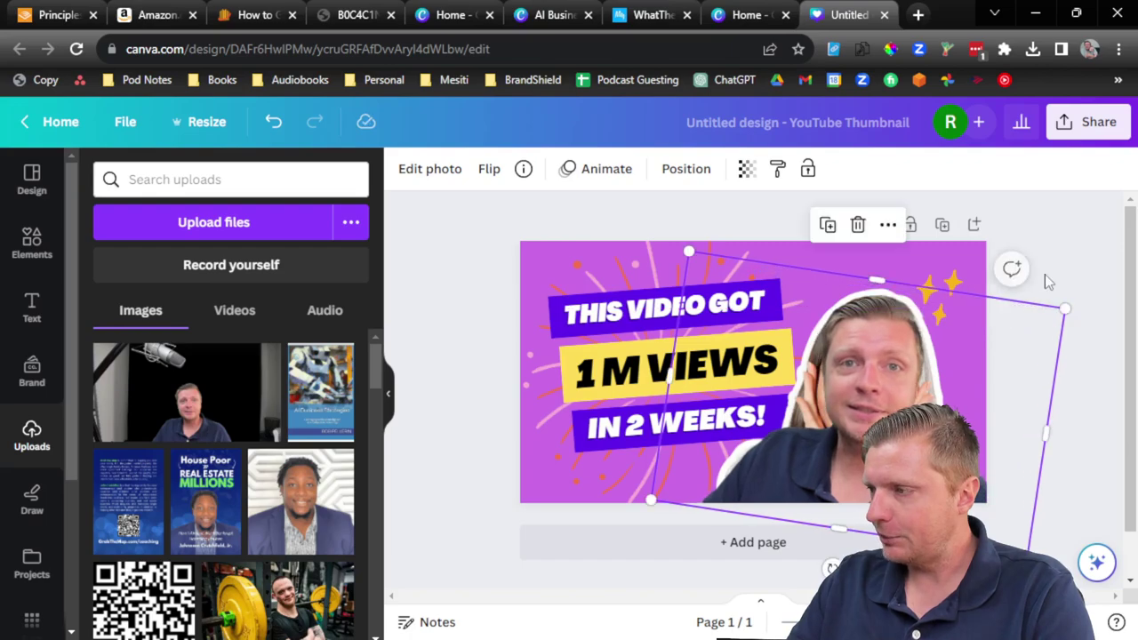
Step: Move the presenter cutout aside, delete the template's woman photo, and place the cutout where she was
{"action": "left_click_drag", "start_coordinate": [826, 457], "coordinate": [592, 455]}
{"action": "left_click", "coordinate": [924, 462]}
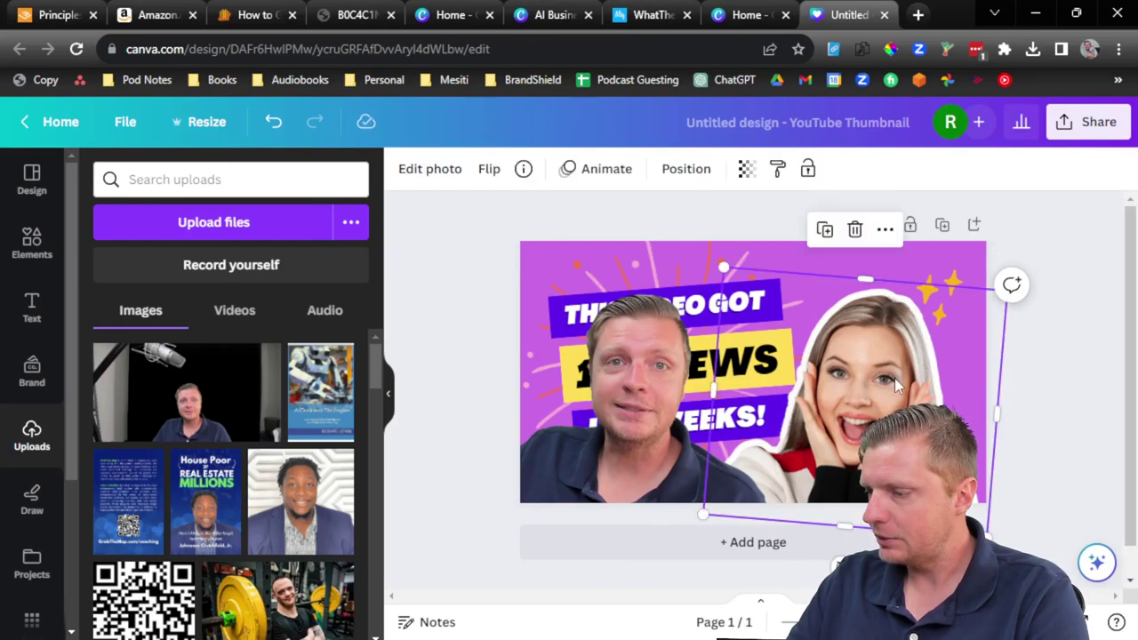
{"action": "key", "text": "Delete"}
{"action": "left_click", "coordinate": [672, 368]}
{"action": "left_click_drag", "start_coordinate": [672, 368], "coordinate": [902, 365]}
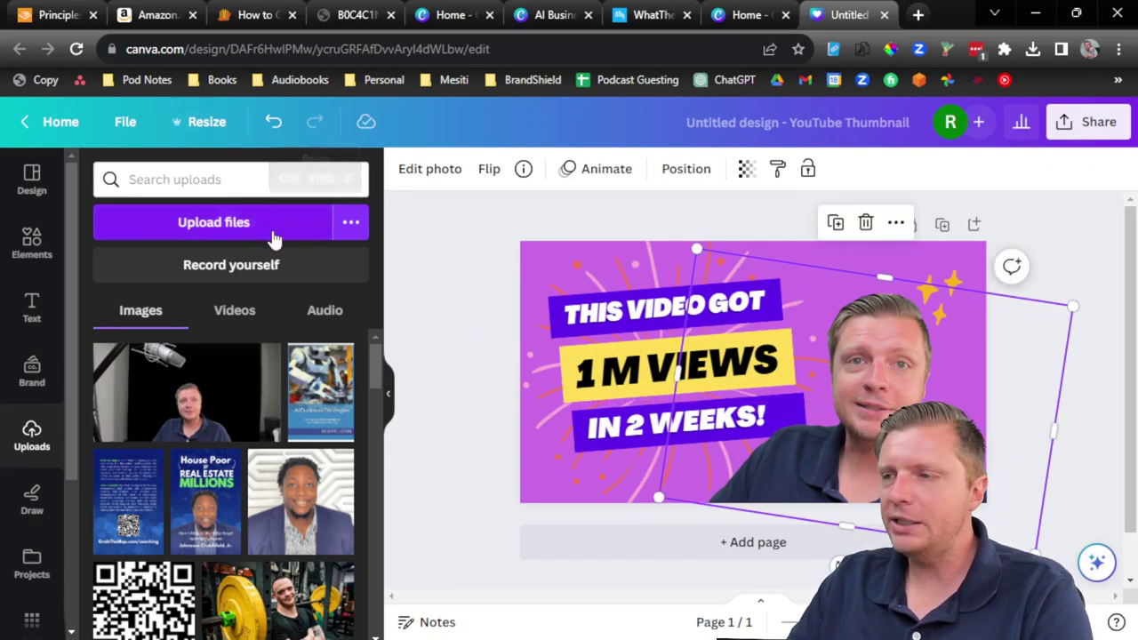
{"action": "left_click", "coordinate": [431, 235]}
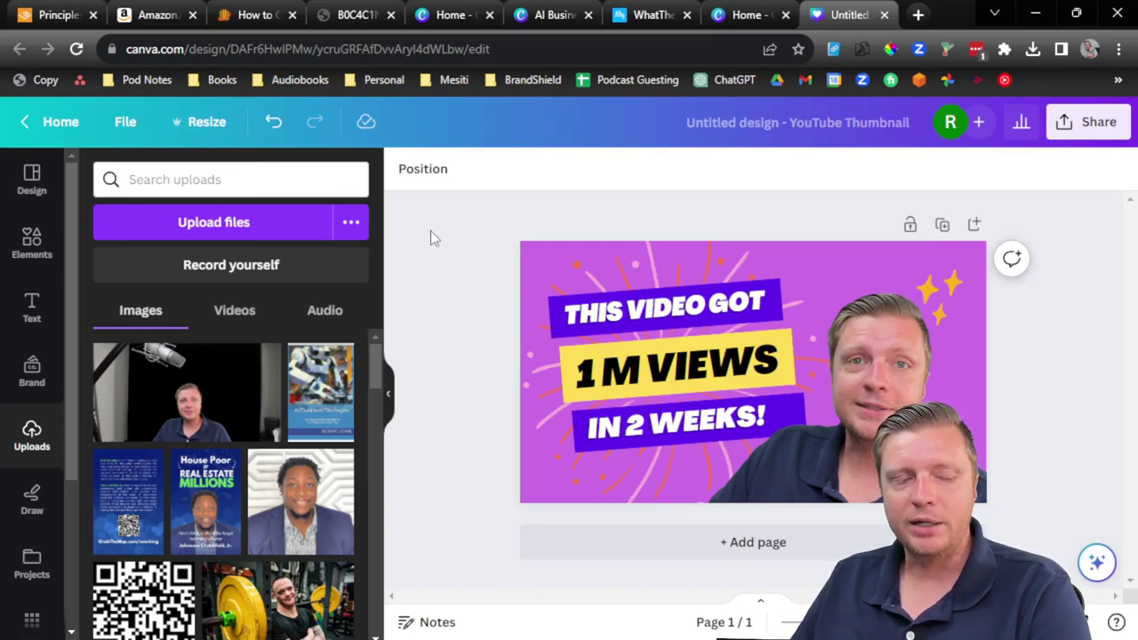
Step: Open YouTube in a new tab, search for the podcast host by name, and look through the results for his channel
{"action": "left_click", "coordinate": [917, 16]}
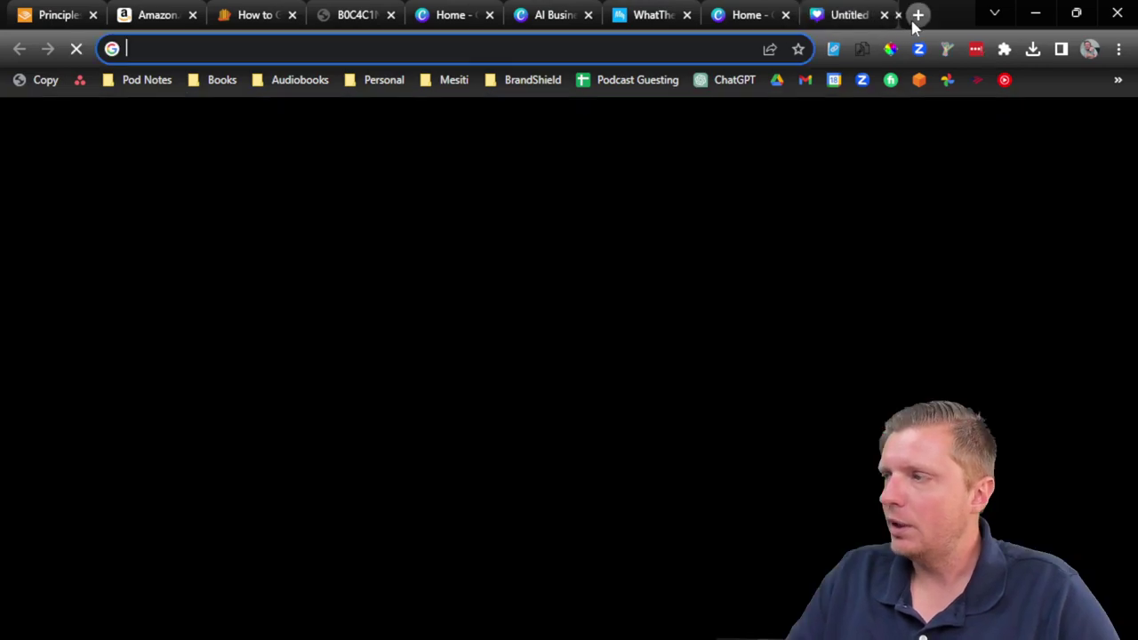
{"action": "type", "text": "you"}
{"action": "key", "text": "Return"}
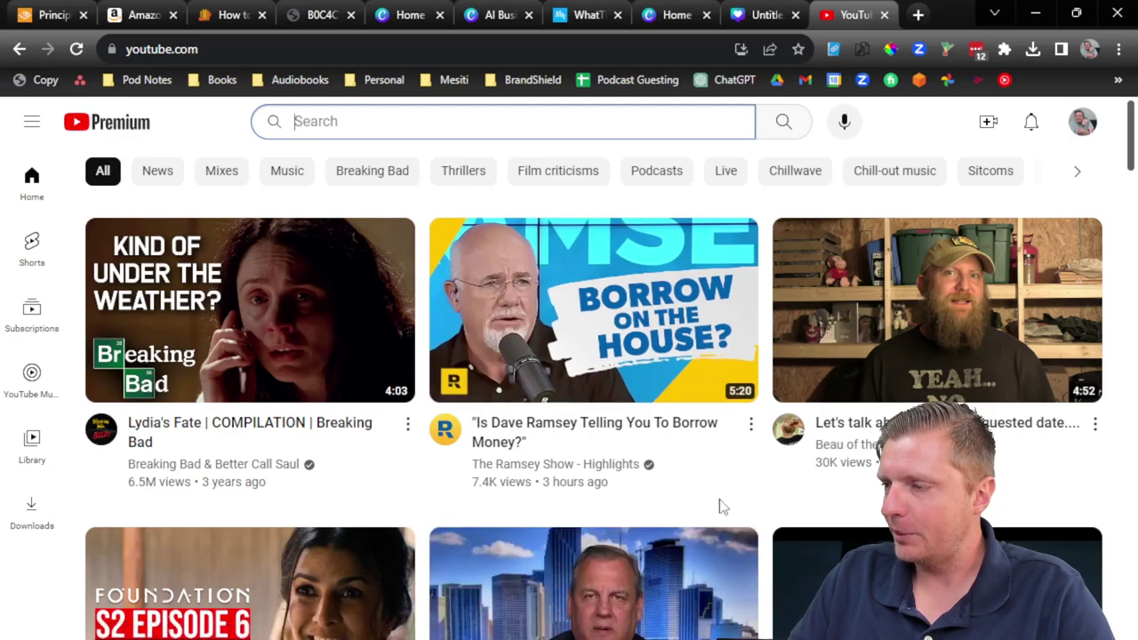
{"action": "type", "text": "chris miles"}
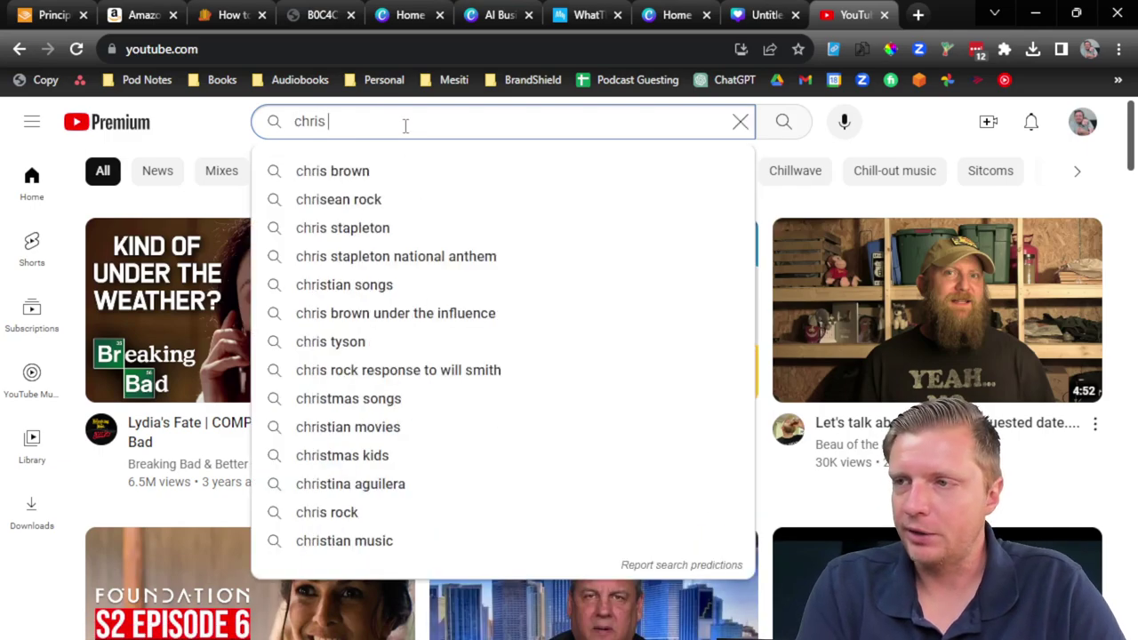
{"action": "key", "text": "Return"}
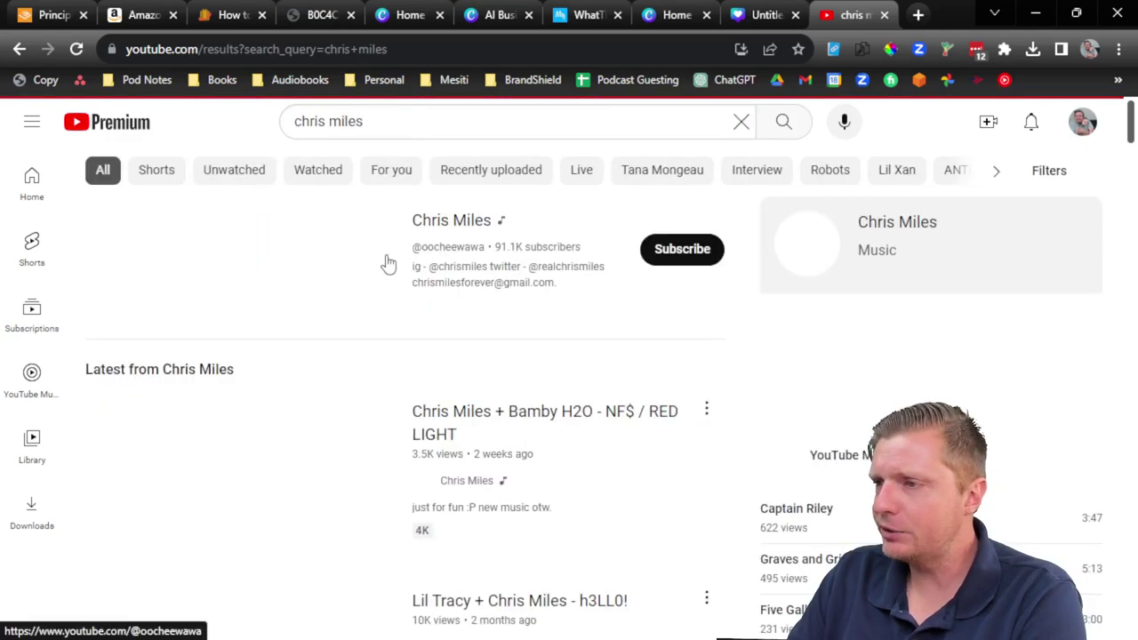
{"action": "scroll", "coordinate": [350, 305], "scroll_direction": "down", "scroll_amount": 8}
{"action": "scroll", "coordinate": [373, 311], "scroll_direction": "down", "scroll_amount": 15}
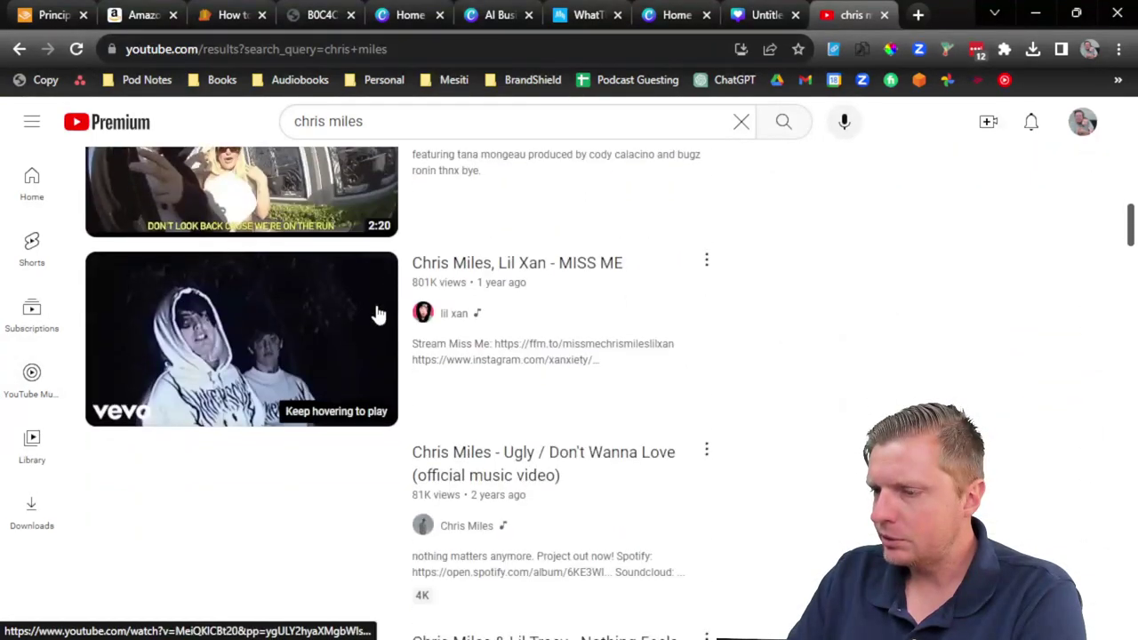
{"action": "scroll", "coordinate": [378, 313], "scroll_direction": "up", "scroll_amount": 2}
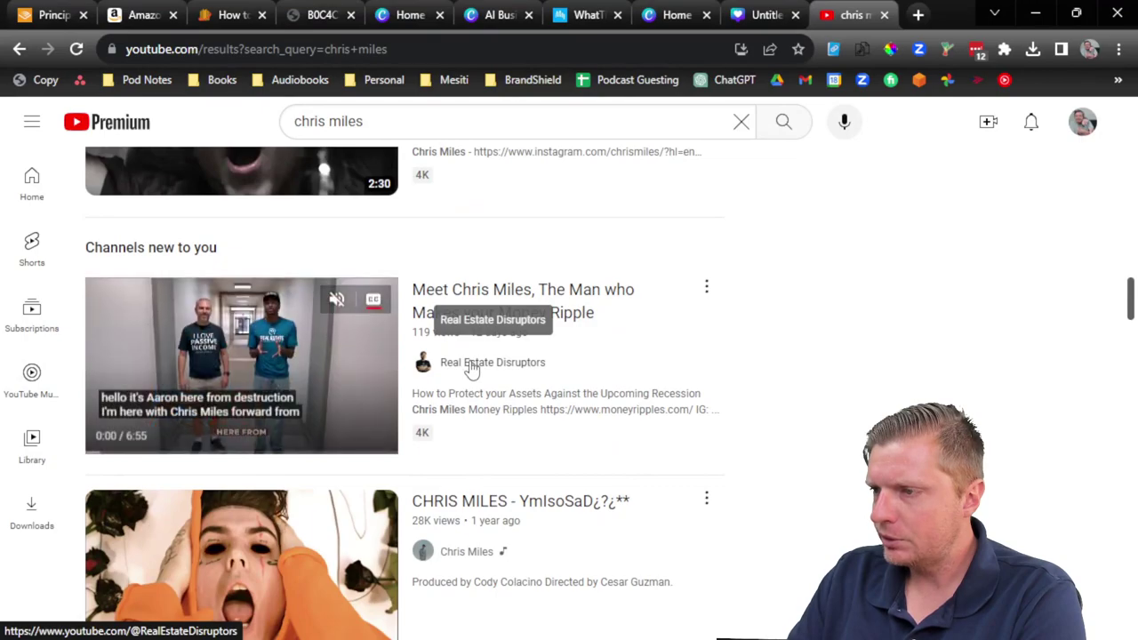
{"action": "scroll", "coordinate": [471, 370], "scroll_direction": "down", "scroll_amount": 12}
{"action": "scroll", "coordinate": [515, 322], "scroll_direction": "down", "scroll_amount": 5}
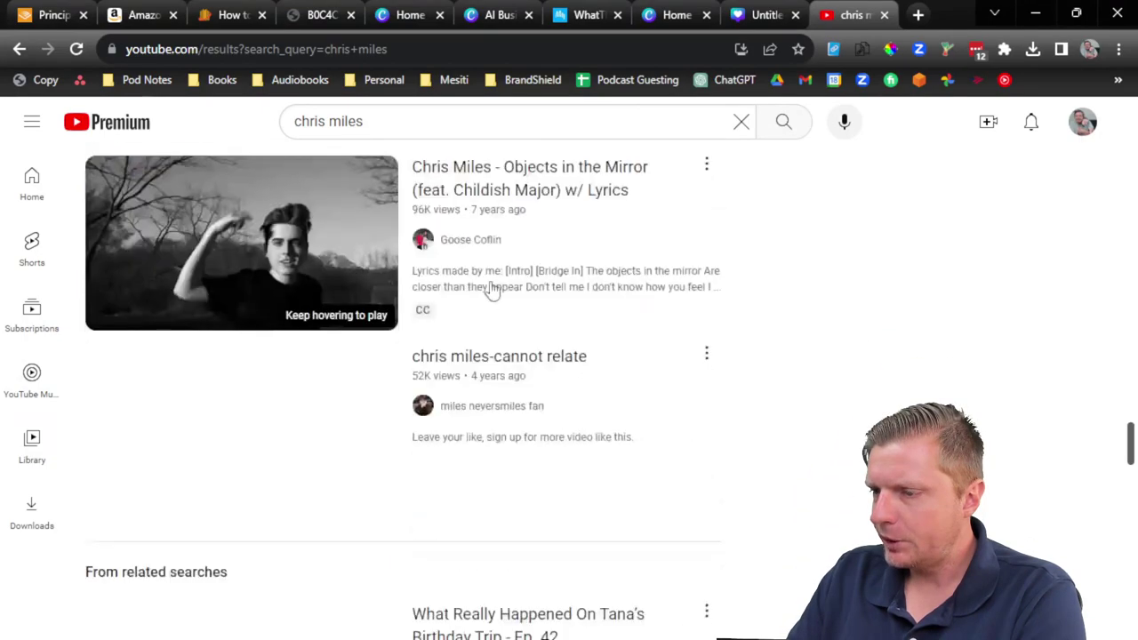
Step: Add "money ripples" to the YouTube search and open the Money Ripples channel
{"action": "left_click", "coordinate": [381, 113]}
{"action": "type", "text": "money ripples"}
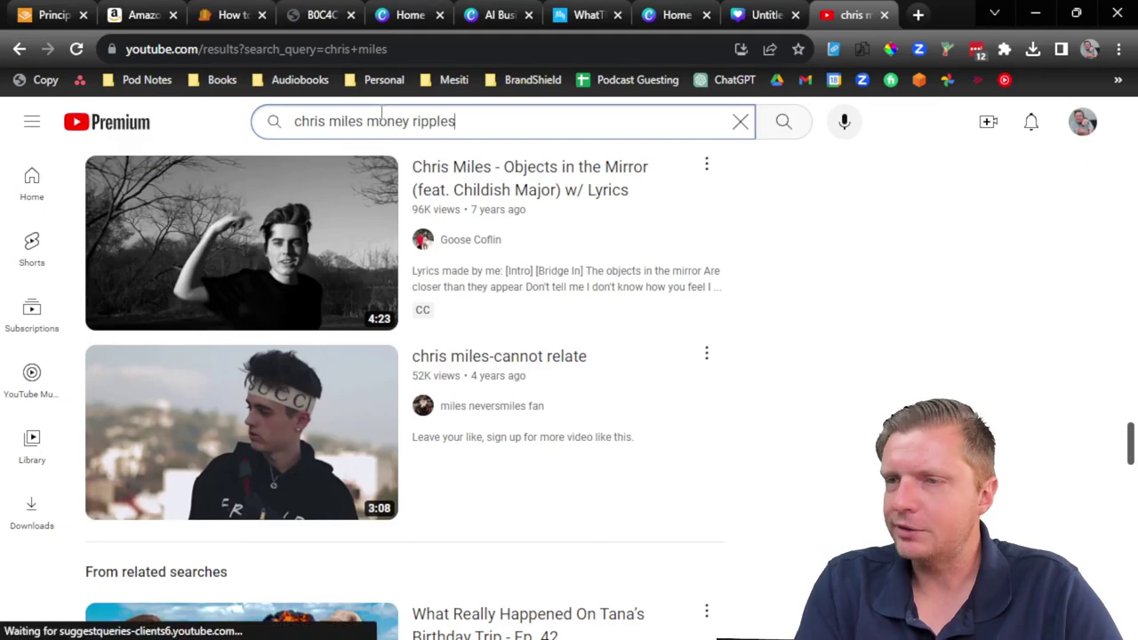
{"action": "key", "text": "Return"}
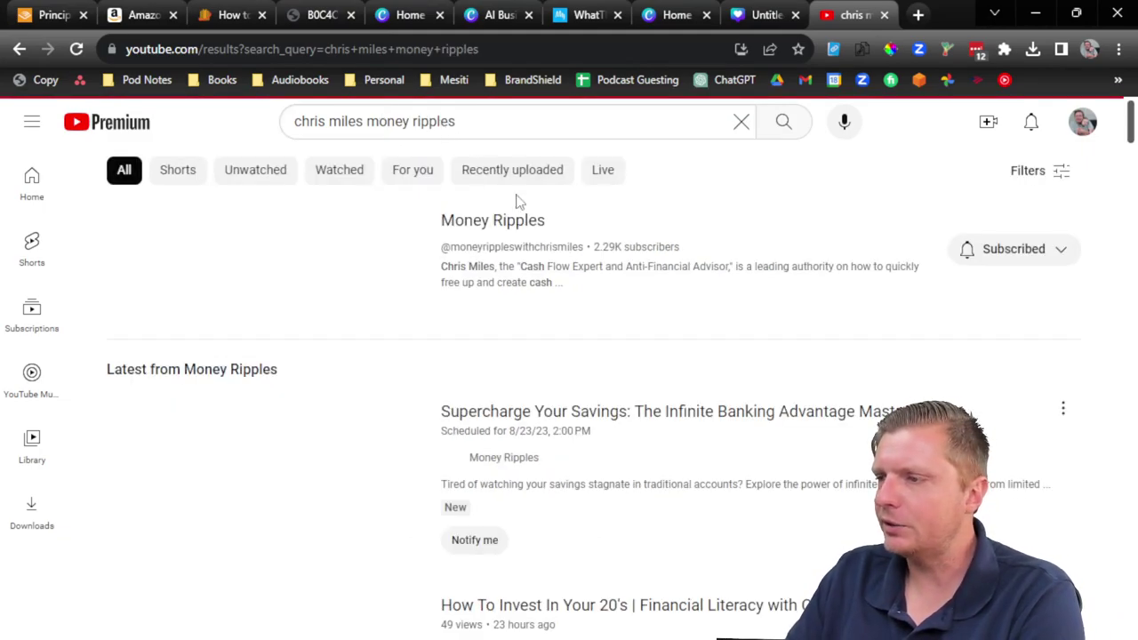
{"action": "left_click", "coordinate": [497, 227]}
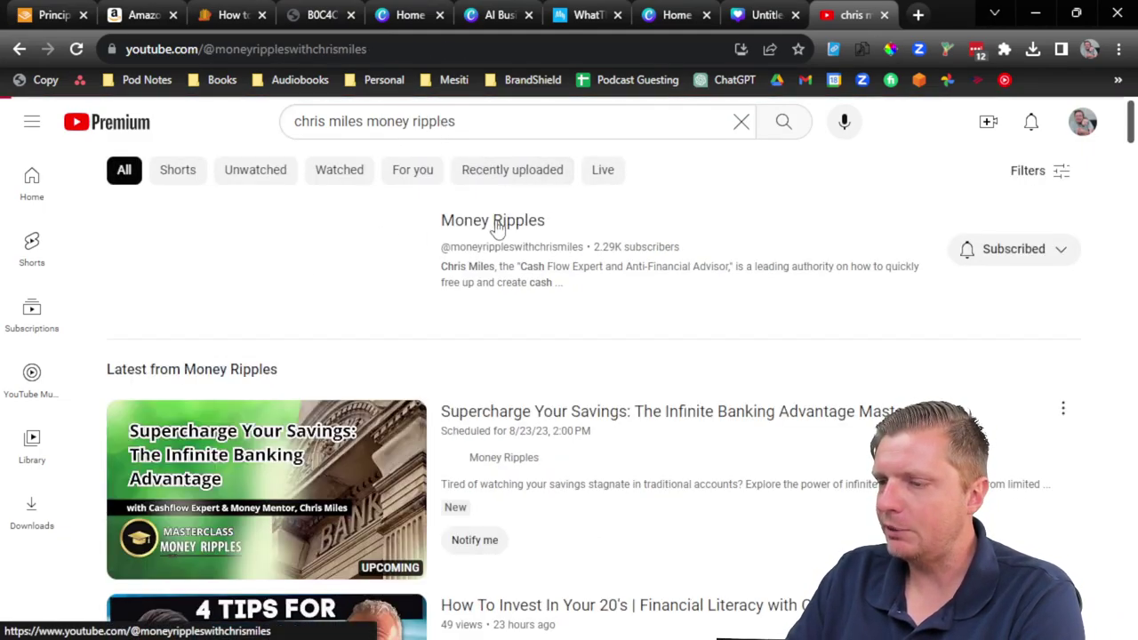
Step: Open the Money Ripples channel's video list and examine the style and wording of its thumbnails
{"action": "scroll", "coordinate": [305, 364], "scroll_direction": "down", "scroll_amount": 3}
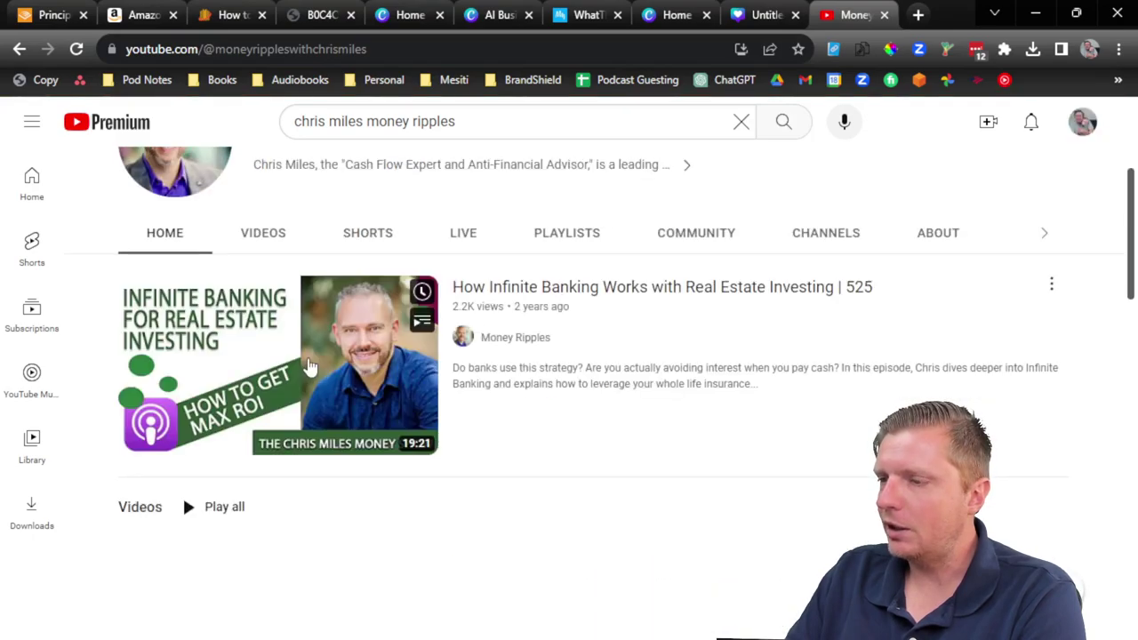
{"action": "left_click", "coordinate": [278, 245]}
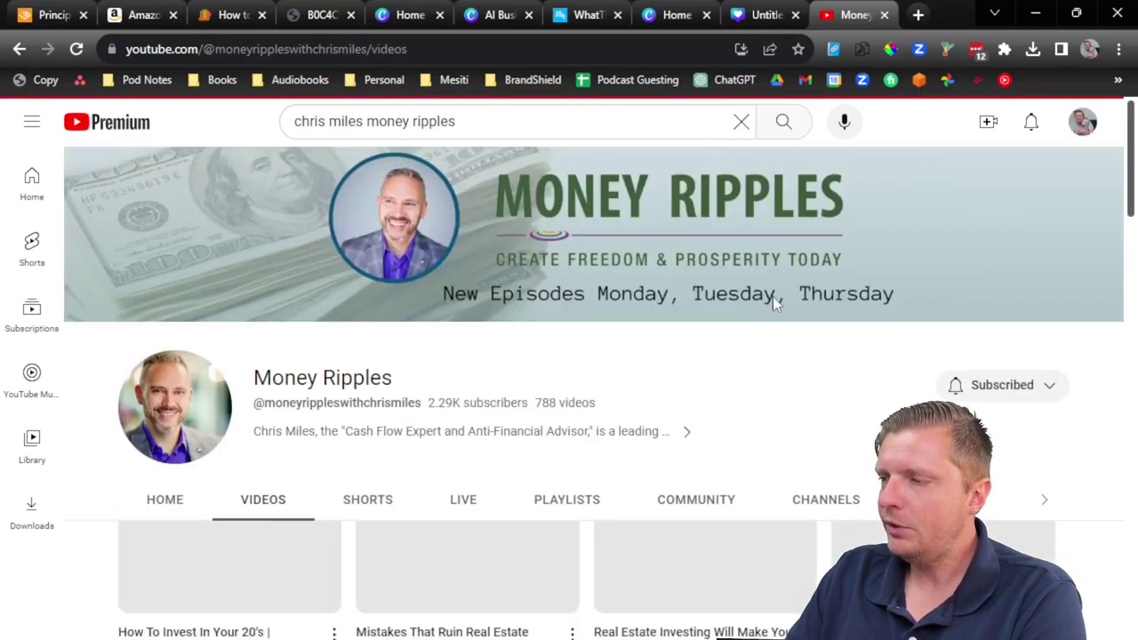
{"action": "scroll", "coordinate": [827, 333], "scroll_direction": "down", "scroll_amount": 3}
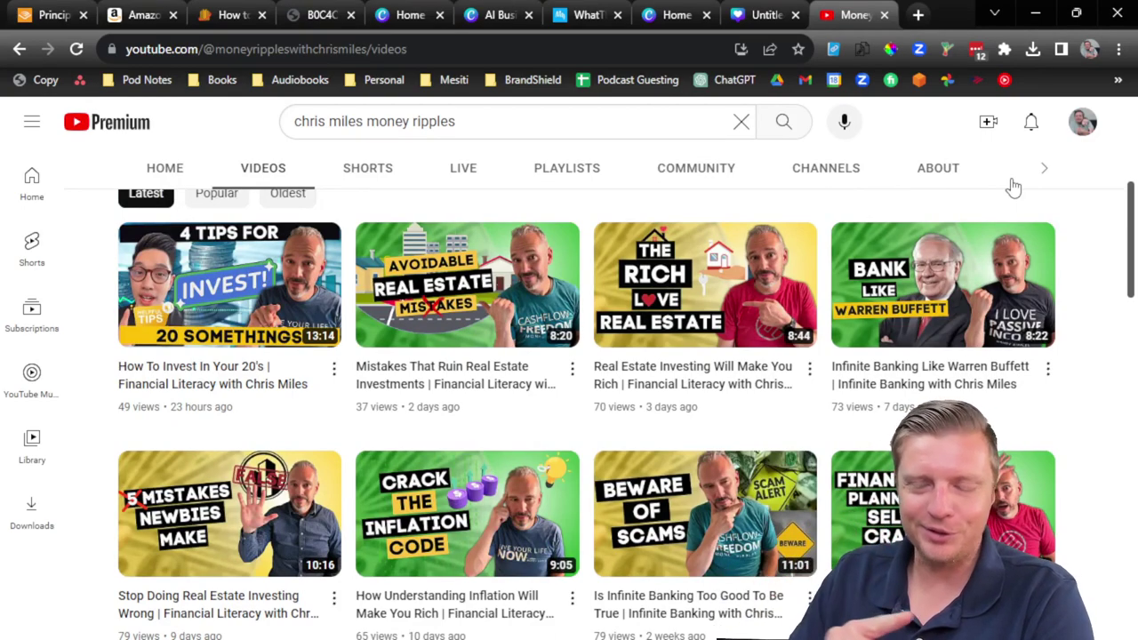
{"action": "scroll", "coordinate": [533, 498], "scroll_direction": "down", "scroll_amount": 2}
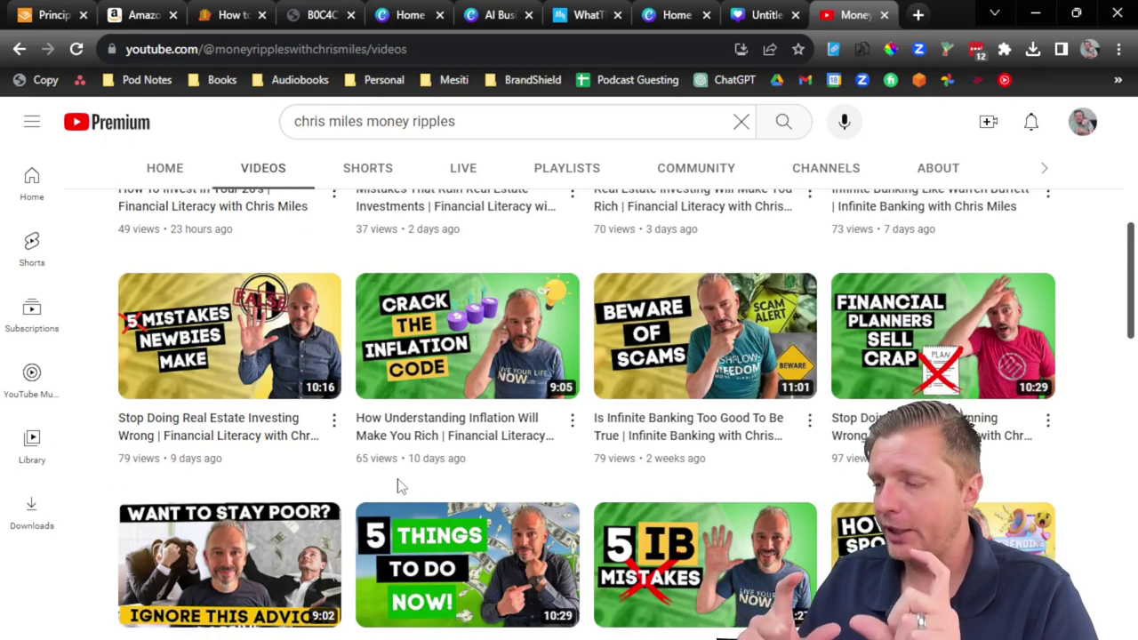
Step: Return to the Canva thumbnail design and replace the headline's first line with "CREATE A"
{"action": "left_click", "coordinate": [762, 14]}
{"action": "left_click", "coordinate": [657, 311]}
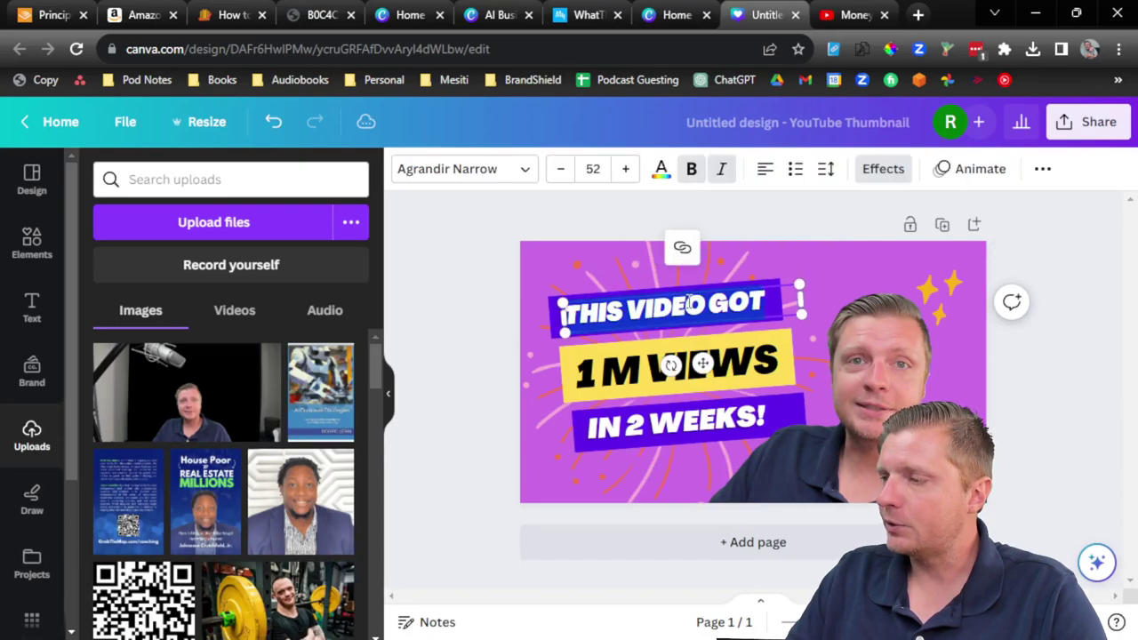
{"action": "type", "text": "CREATE A"}
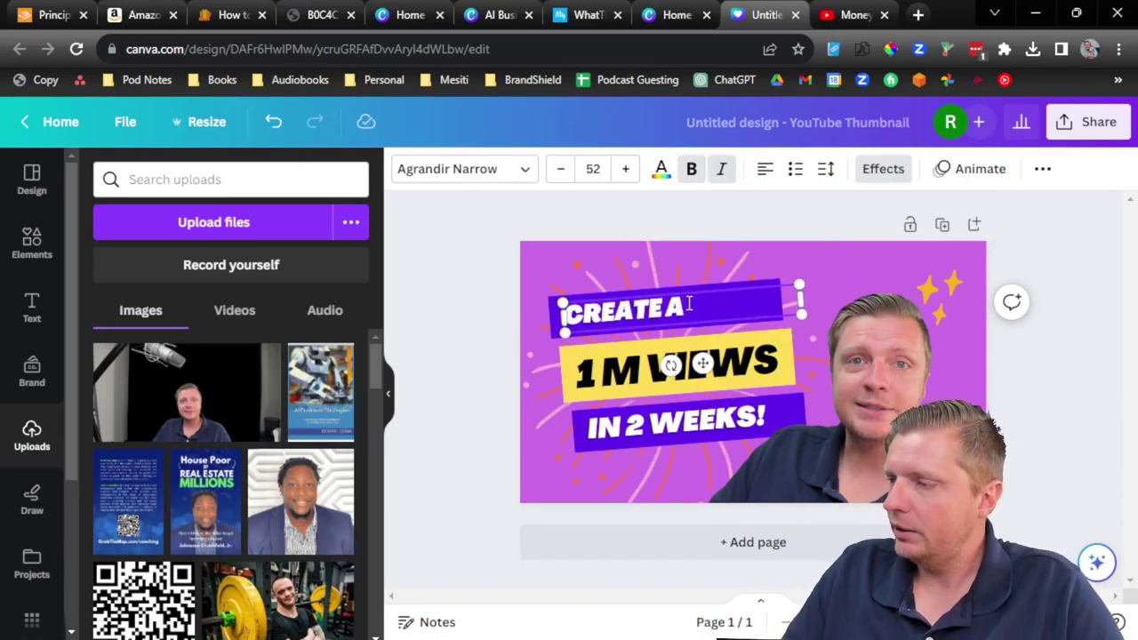
Step: Replace the "1 M VIEWS" line on the yellow band with "SQUARE COVER"
{"action": "double_click", "coordinate": [611, 382]}
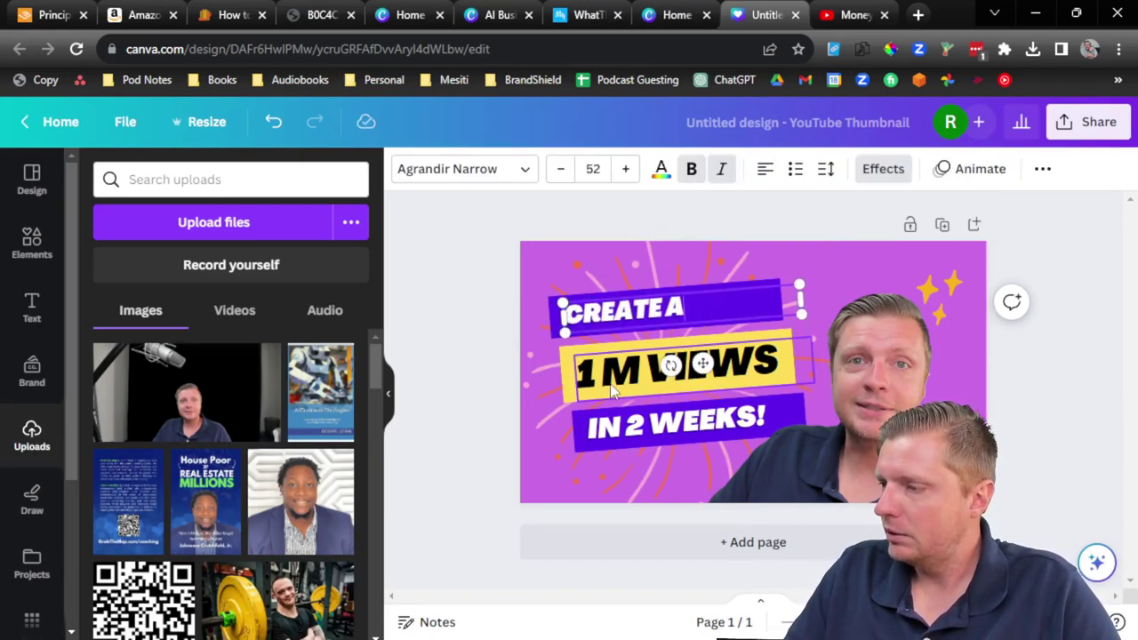
{"action": "type", "text": "SQUARE"}
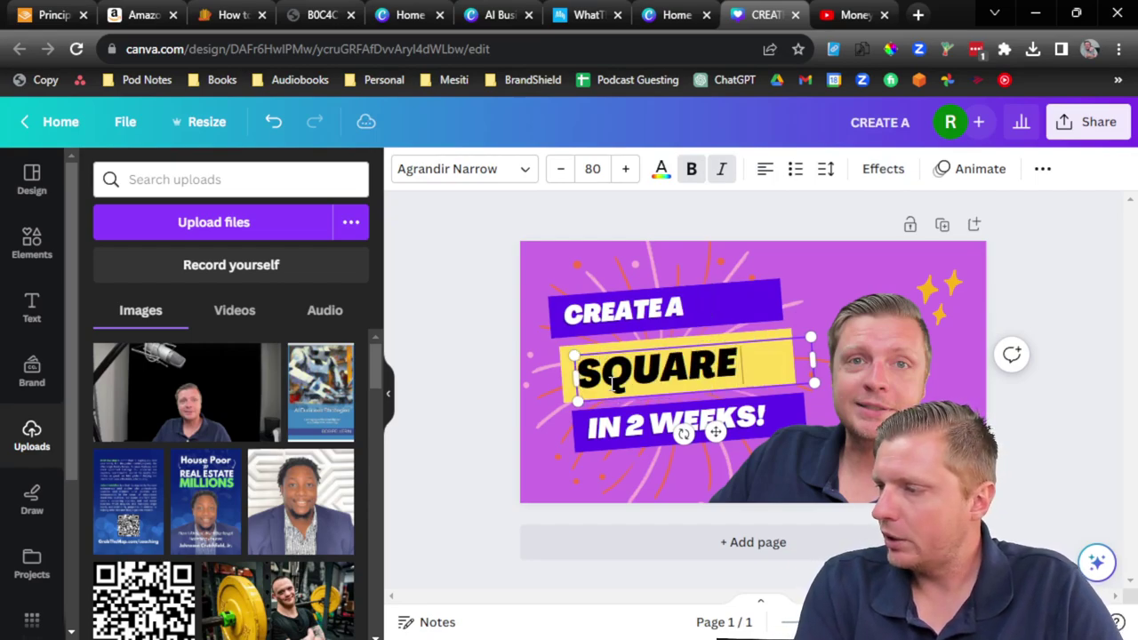
{"action": "type", "text": " COVER"}
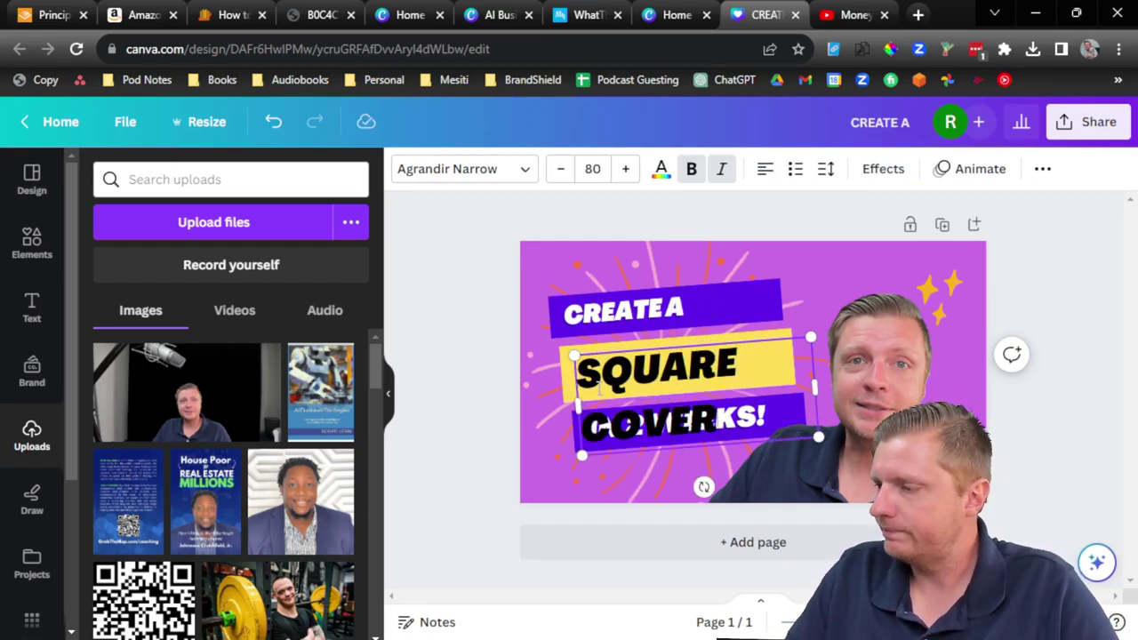
{"action": "left_click", "coordinate": [501, 320]}
Step: Narrow the "CREATE A" text box to fit its text and move it toward the middle of its purple band
{"action": "key", "text": "ctrl+z"}
{"action": "left_click", "coordinate": [622, 318]}
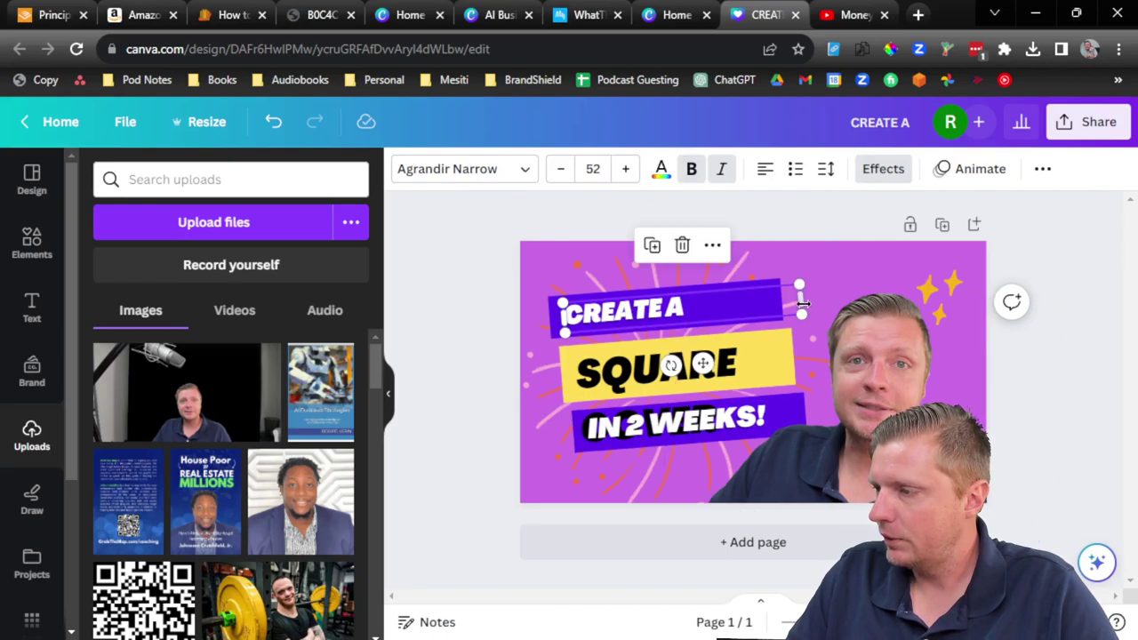
{"action": "left_click_drag", "start_coordinate": [803, 303], "coordinate": [705, 317]}
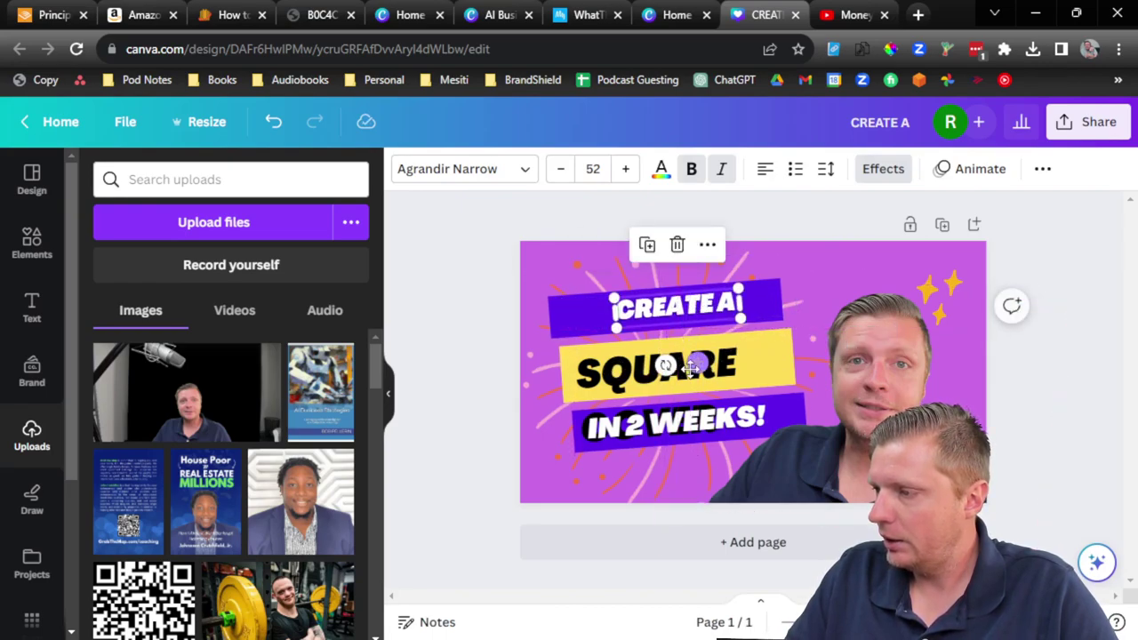
Step: Set the "SQUARE COVER" text to font size 55 and reposition it to sit within the yellow band
{"action": "left_click", "coordinate": [612, 377]}
{"action": "left_click", "coordinate": [592, 169]}
{"action": "key", "text": "Return"}
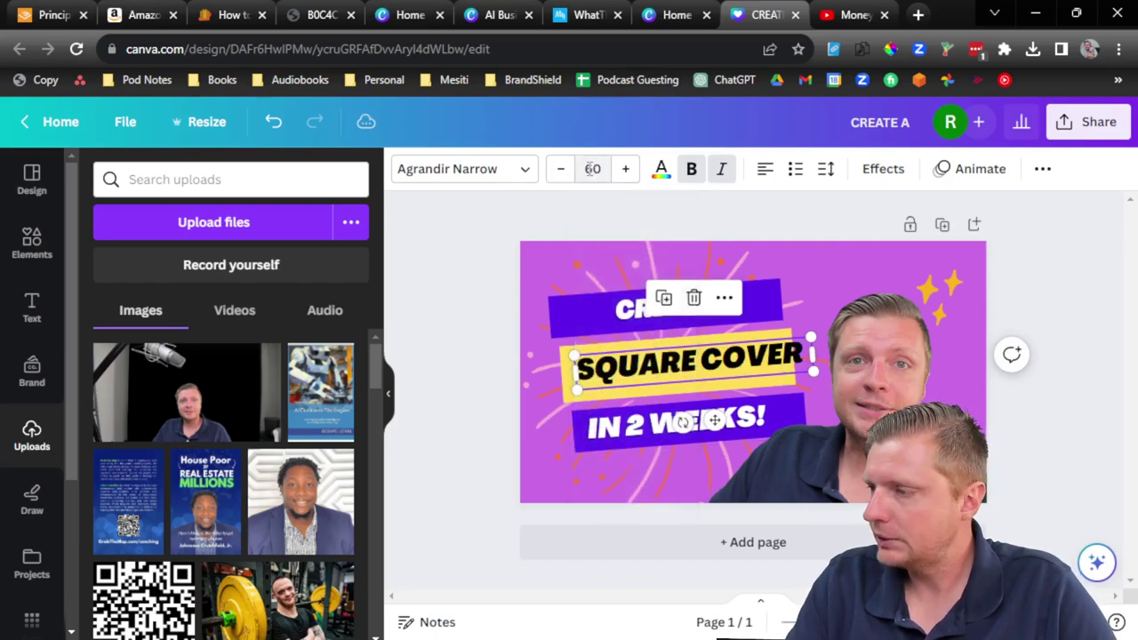
{"action": "left_click", "coordinate": [590, 169]}
{"action": "key", "text": "Return"}
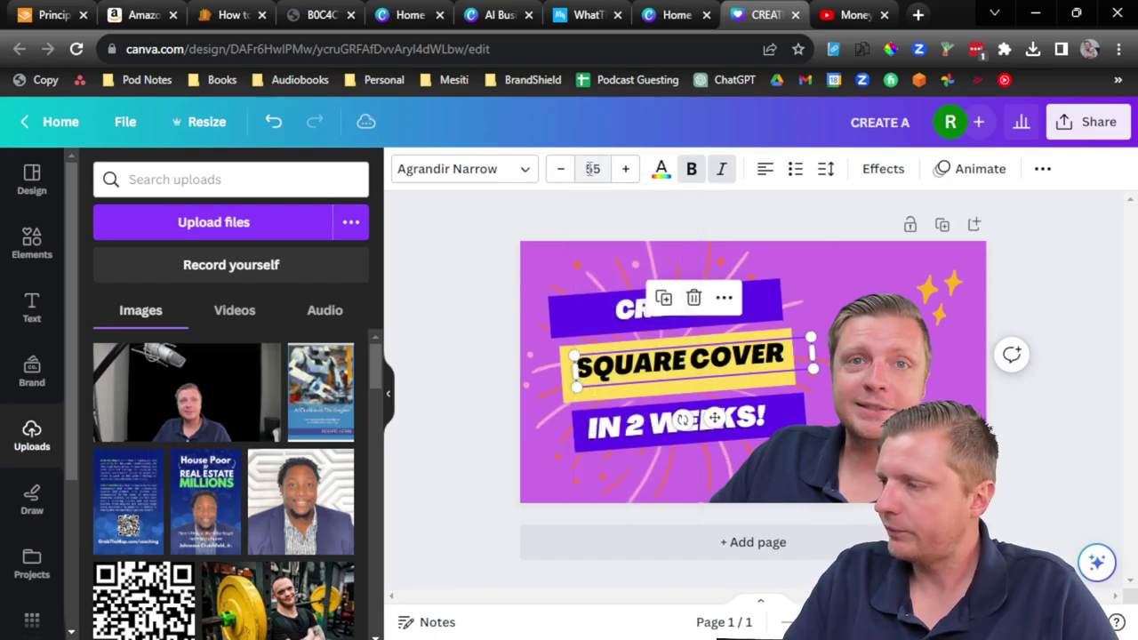
{"action": "left_click", "coordinate": [464, 332]}
{"action": "left_click", "coordinate": [617, 363]}
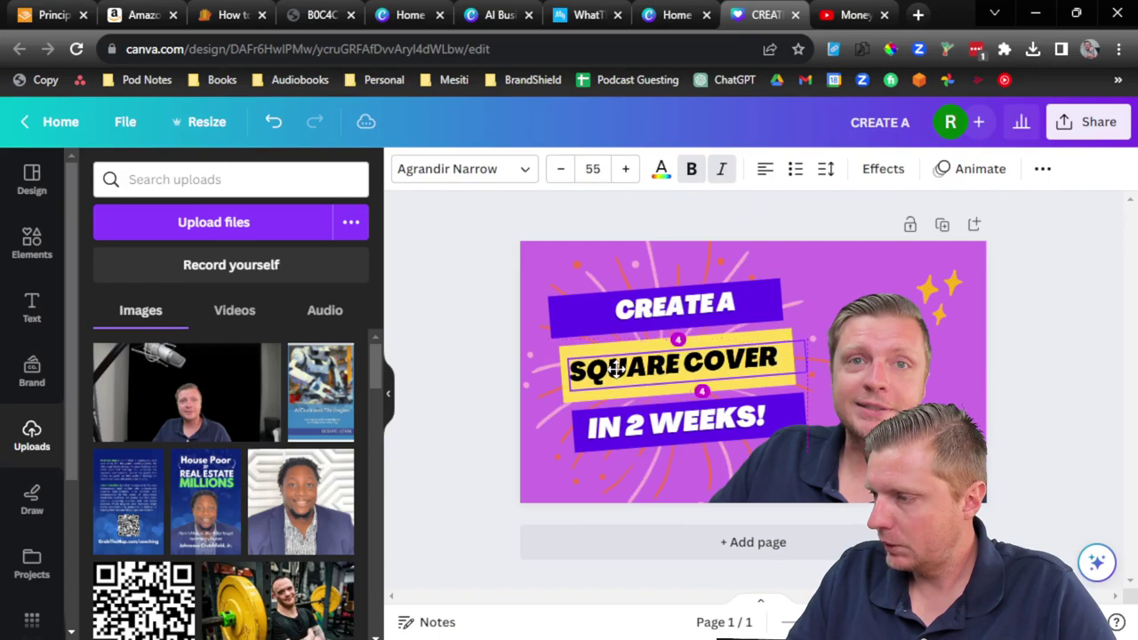
Step: Replace the "IN 2 WEEKS!" line with "FOR AUDIBLE"
{"action": "left_click", "coordinate": [653, 424]}
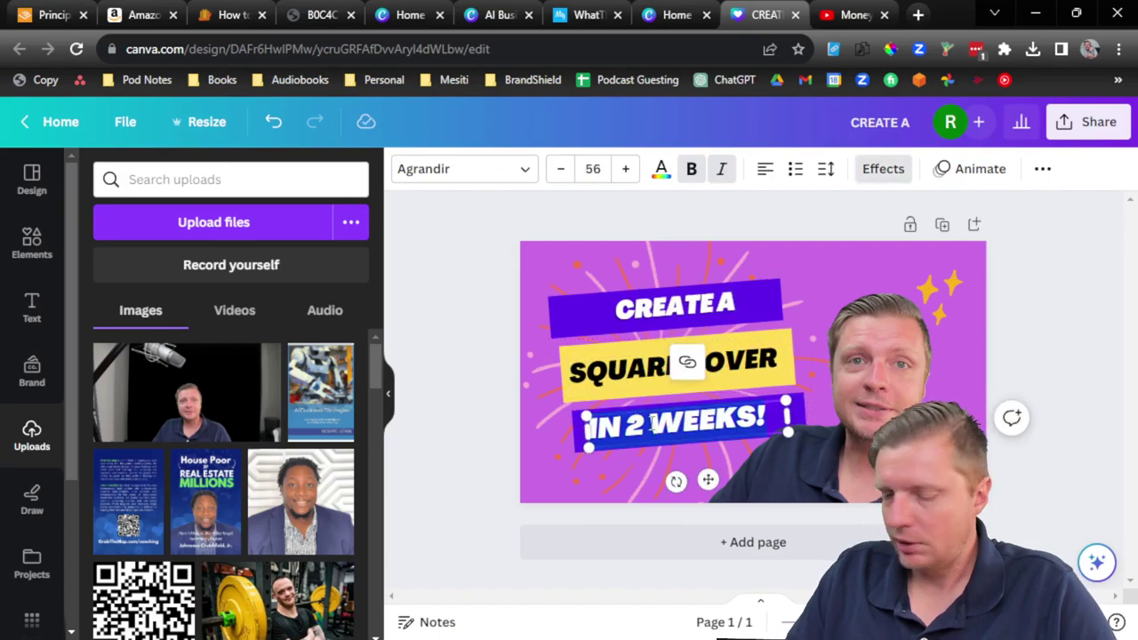
{"action": "type", "text": "FOR AUDIBLE!"}
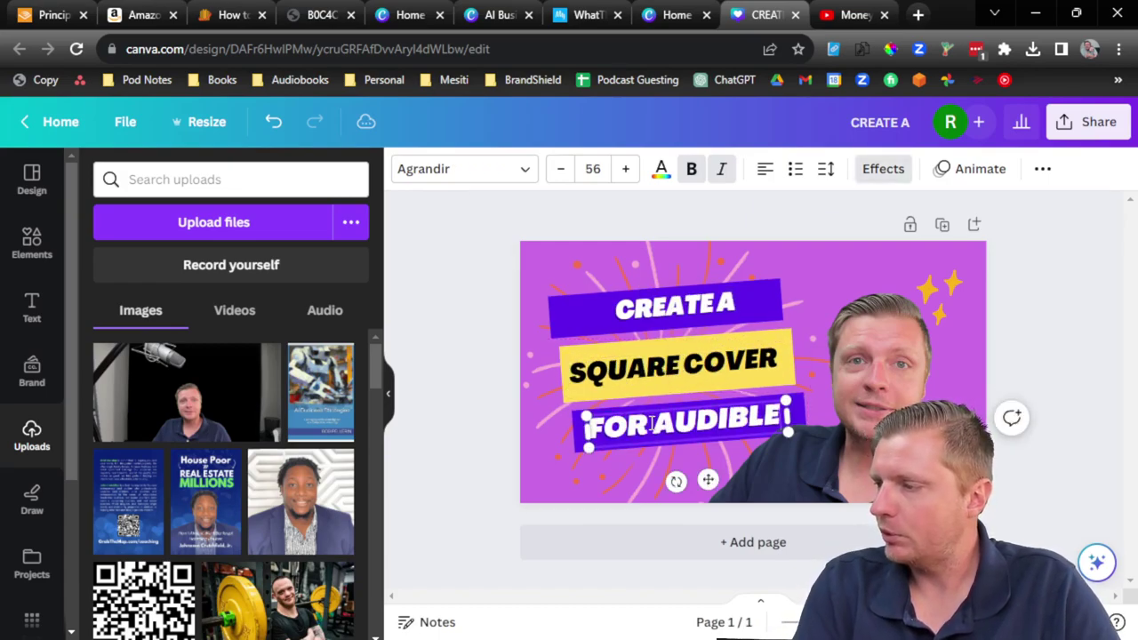
{"action": "left_click", "coordinate": [544, 354]}
Step: Shift the "CREATE A" text slightly so it is centred on its purple band
{"action": "left_click", "coordinate": [658, 311]}
{"action": "left_click", "coordinate": [659, 311]}
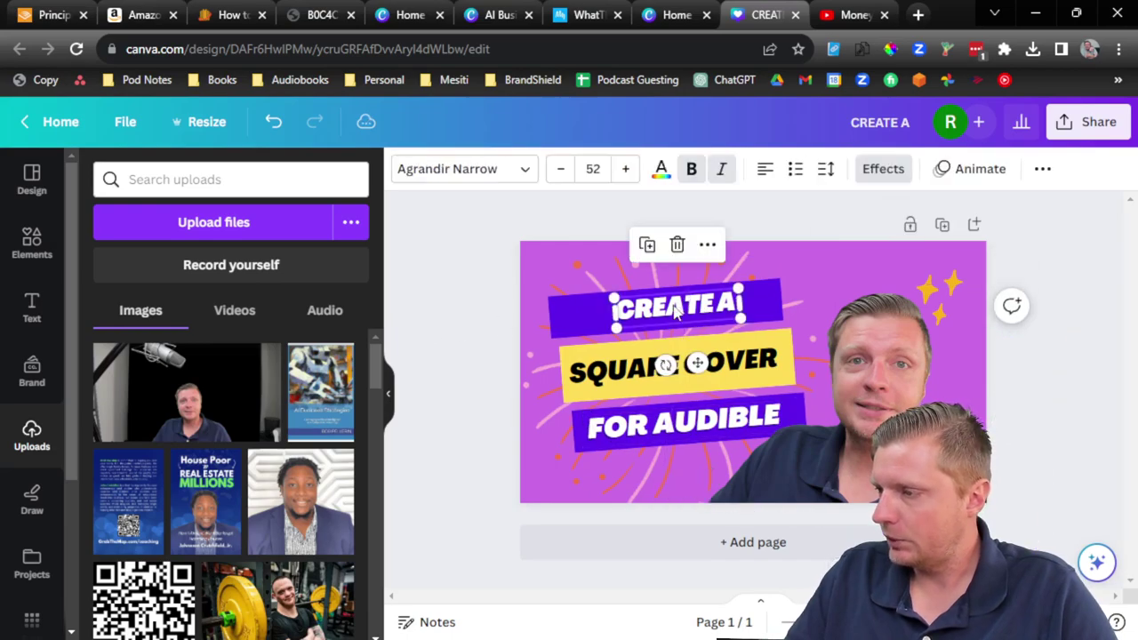
{"action": "left_click_drag", "start_coordinate": [659, 311], "coordinate": [663, 307]}
{"action": "left_click", "coordinate": [1045, 276]}
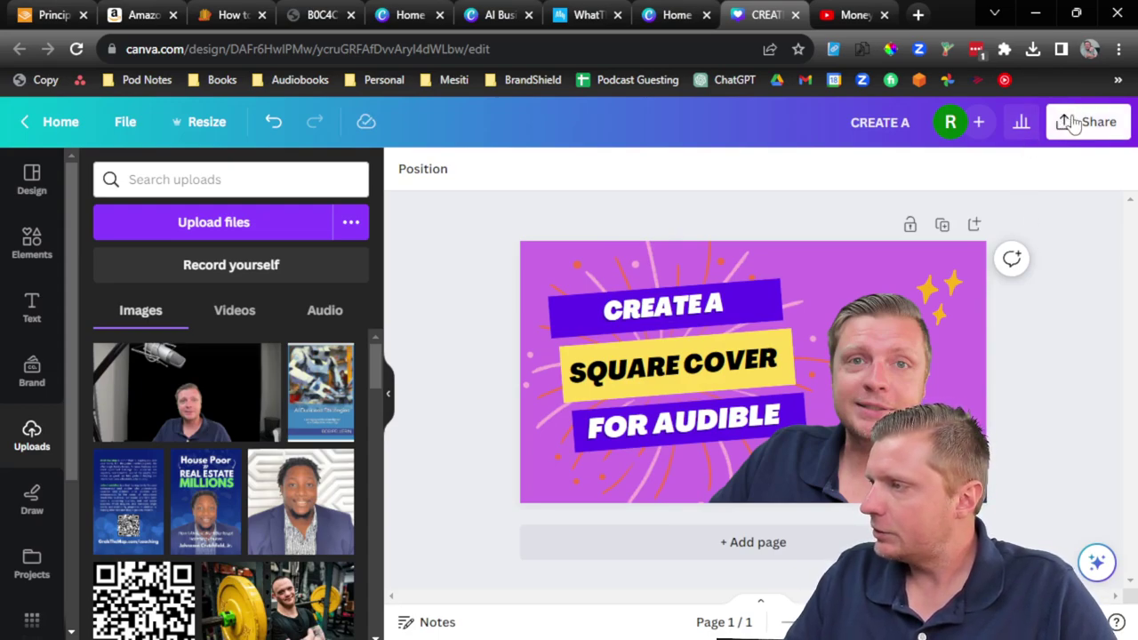
Step: Rename the design "Square cover thumbnail"
{"action": "left_click", "coordinate": [895, 121]}
{"action": "type", "text": "s"}
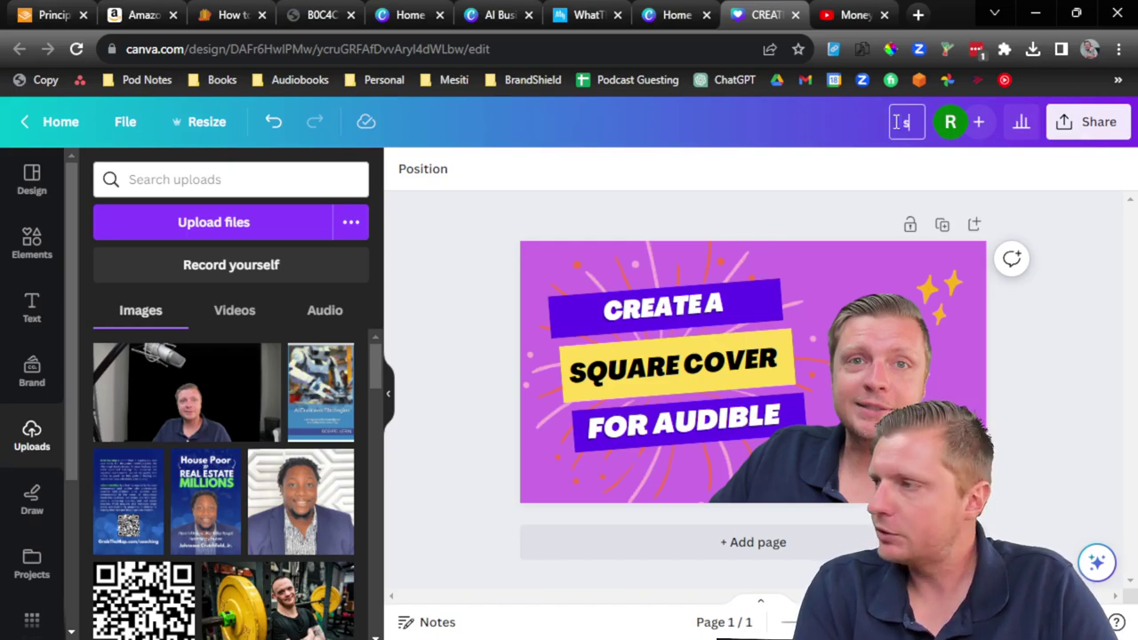
{"action": "type", "text": "quare cover thumbnail"}
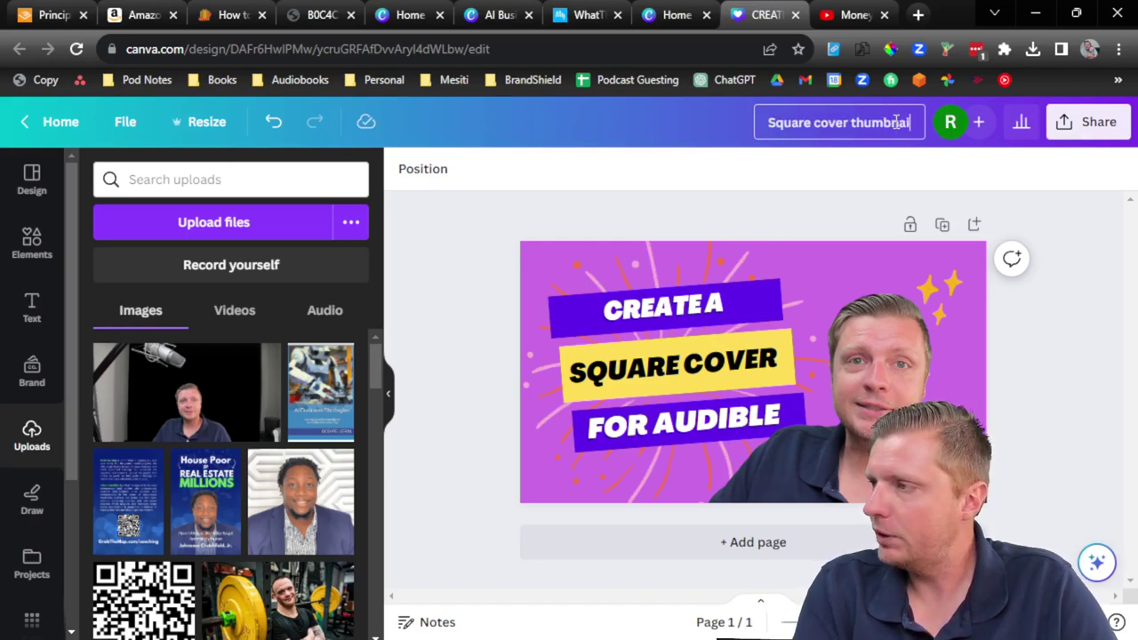
{"action": "key", "text": "Return"}
Step: Download the thumbnail design as a JPG
{"action": "left_click", "coordinate": [1071, 118]}
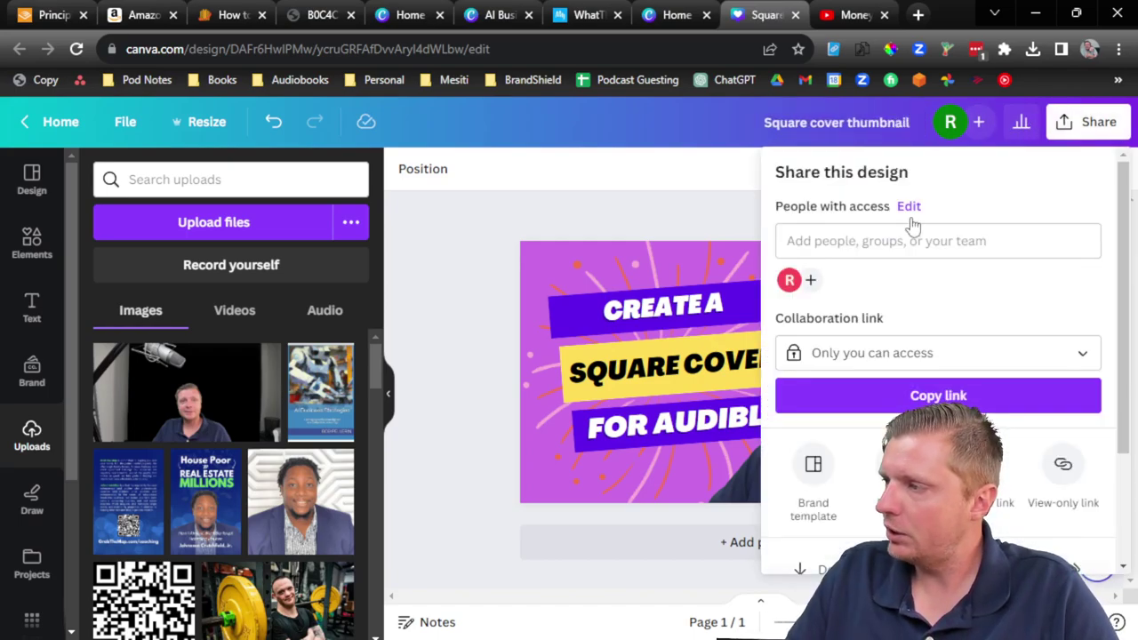
{"action": "scroll", "coordinate": [871, 445], "scroll_direction": "down", "scroll_amount": 3}
{"action": "left_click", "coordinate": [875, 413]}
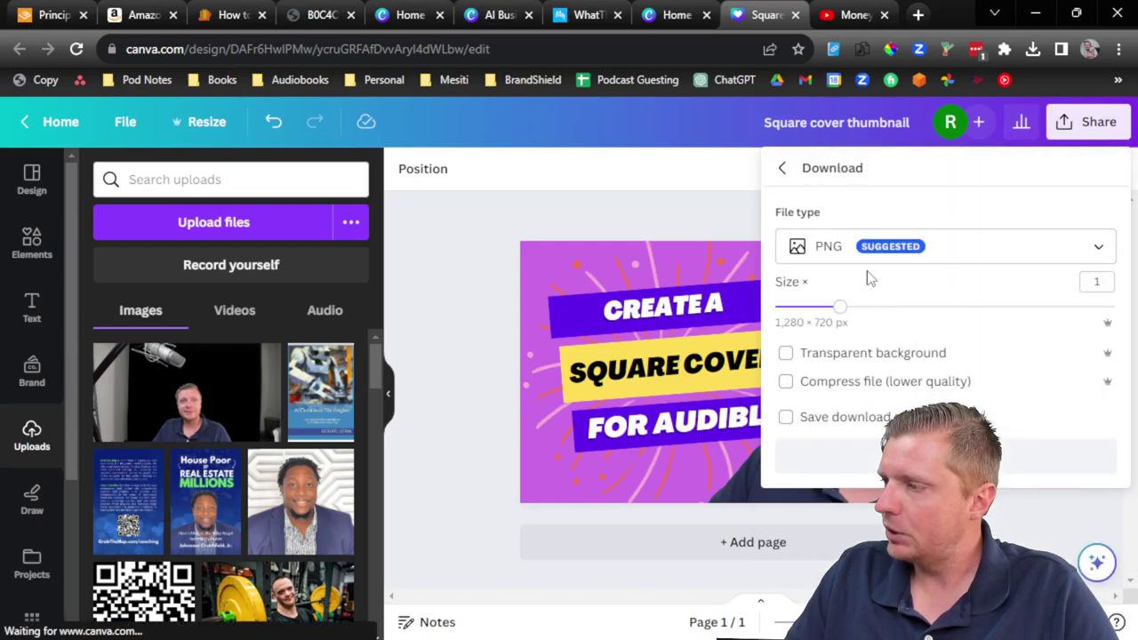
{"action": "left_click", "coordinate": [865, 249]}
{"action": "left_click", "coordinate": [857, 152]}
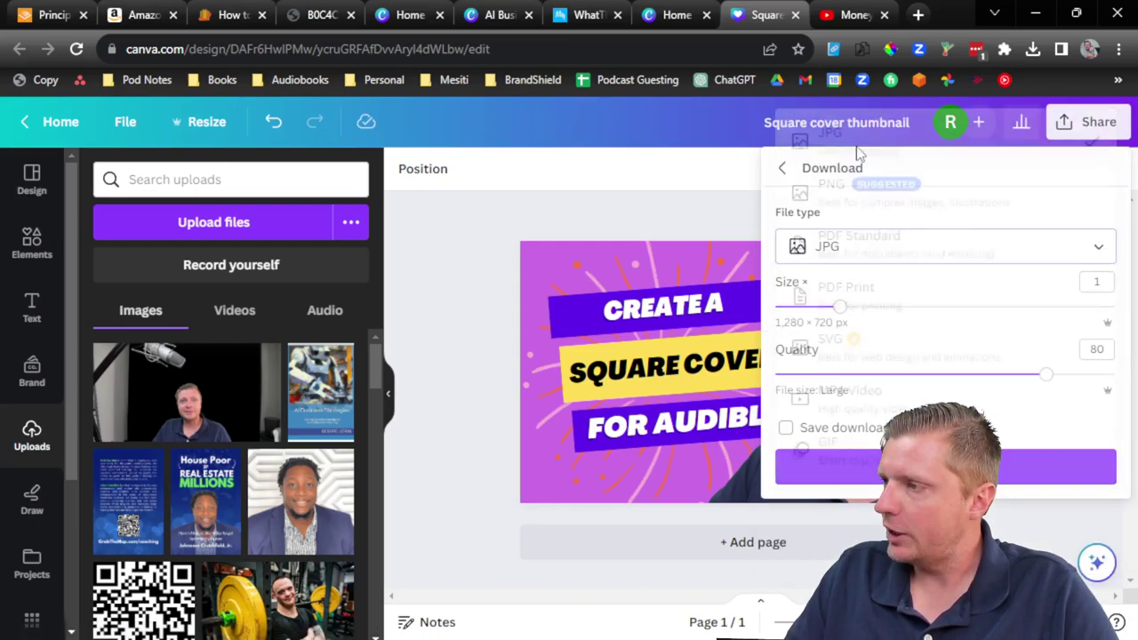
{"action": "left_click", "coordinate": [945, 467]}
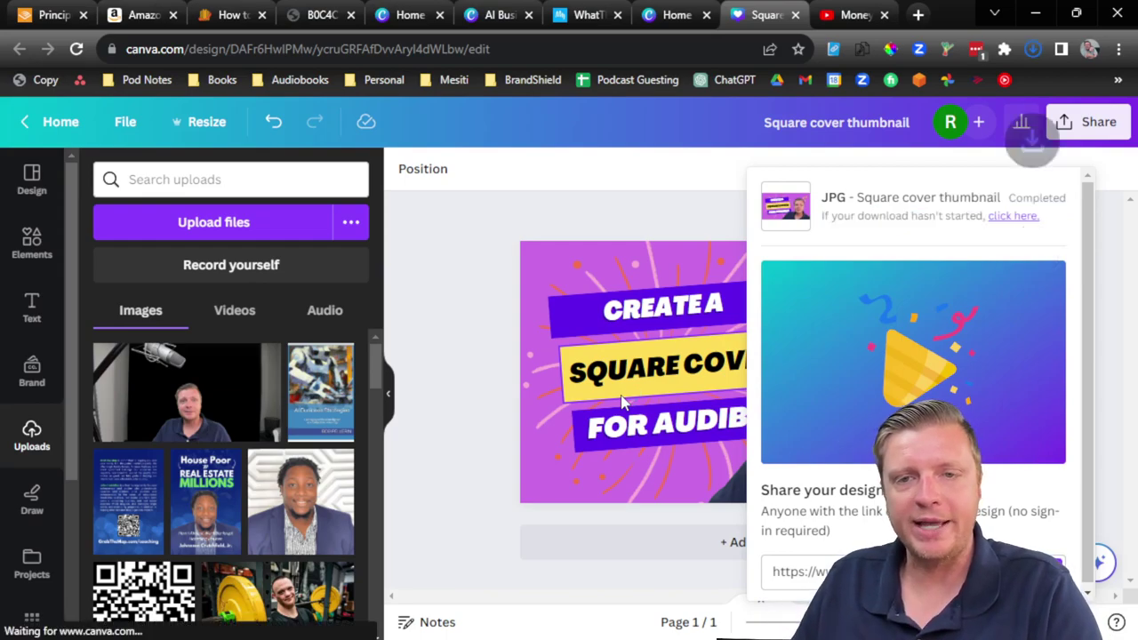
Step: Switch to Descript and skim the transcript, checking the video frame at several passages, and return to its beginning
{"action": "left_click", "coordinate": [430, 288]}
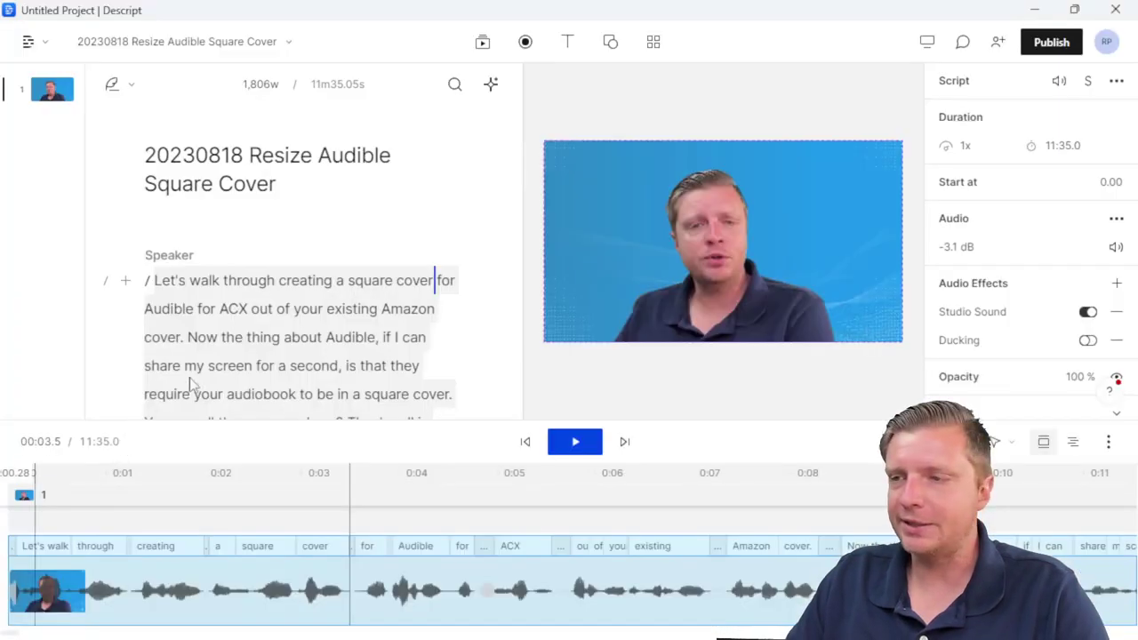
{"action": "key", "text": "ctrl+a"}
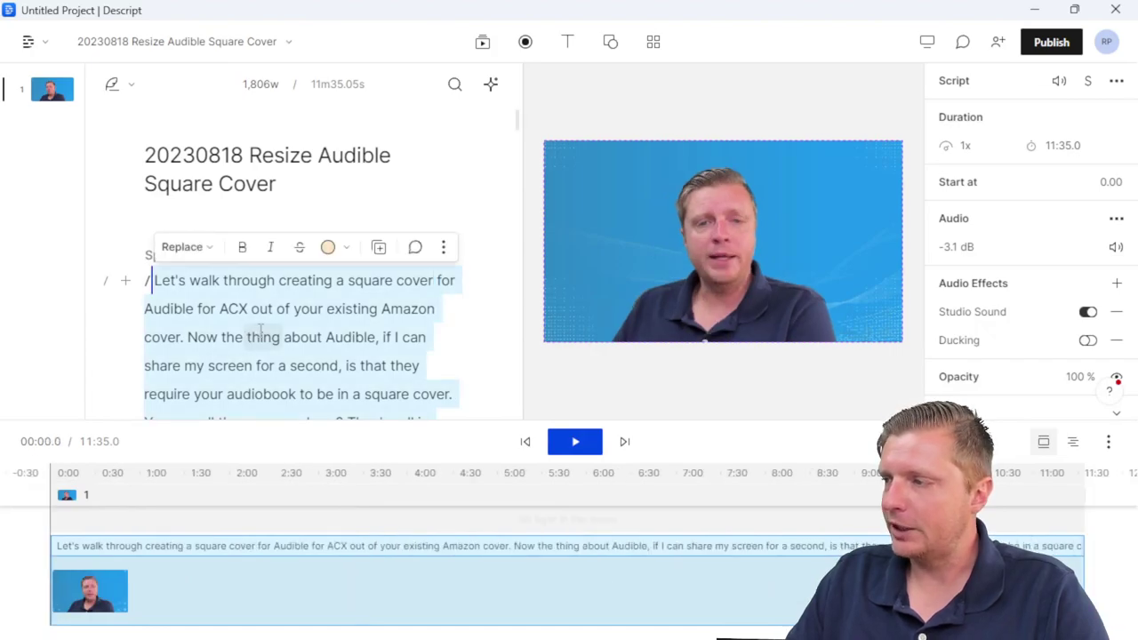
{"action": "scroll", "coordinate": [261, 331], "scroll_direction": "down", "scroll_amount": 5}
{"action": "left_click", "coordinate": [285, 297]}
{"action": "scroll", "coordinate": [285, 297], "scroll_direction": "down", "scroll_amount": 5}
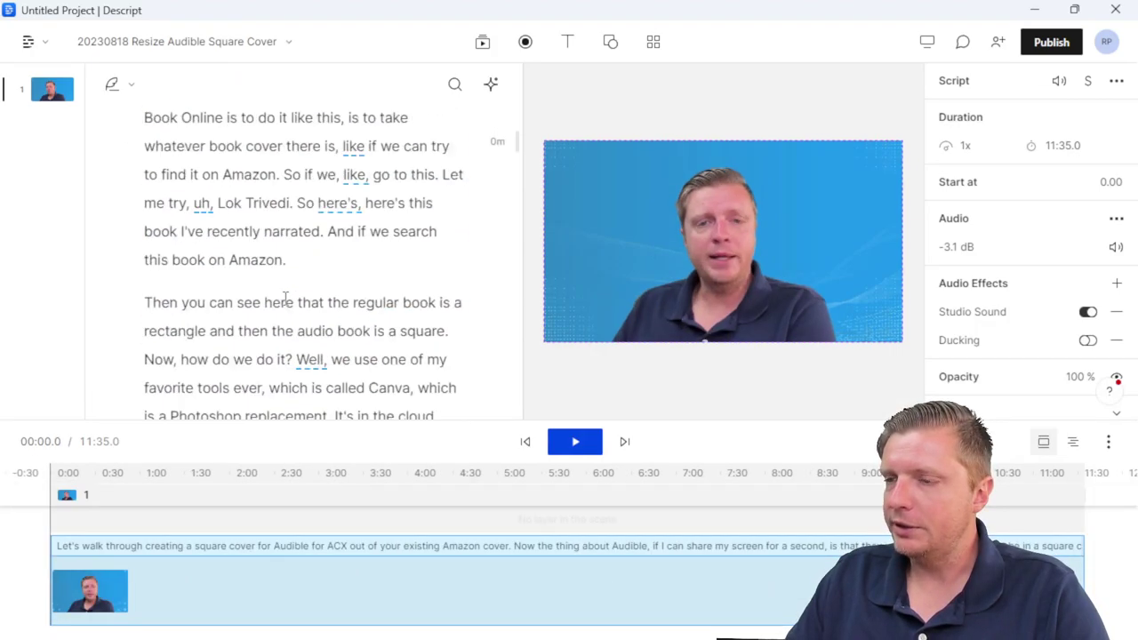
{"action": "scroll", "coordinate": [284, 297], "scroll_direction": "down", "scroll_amount": 10}
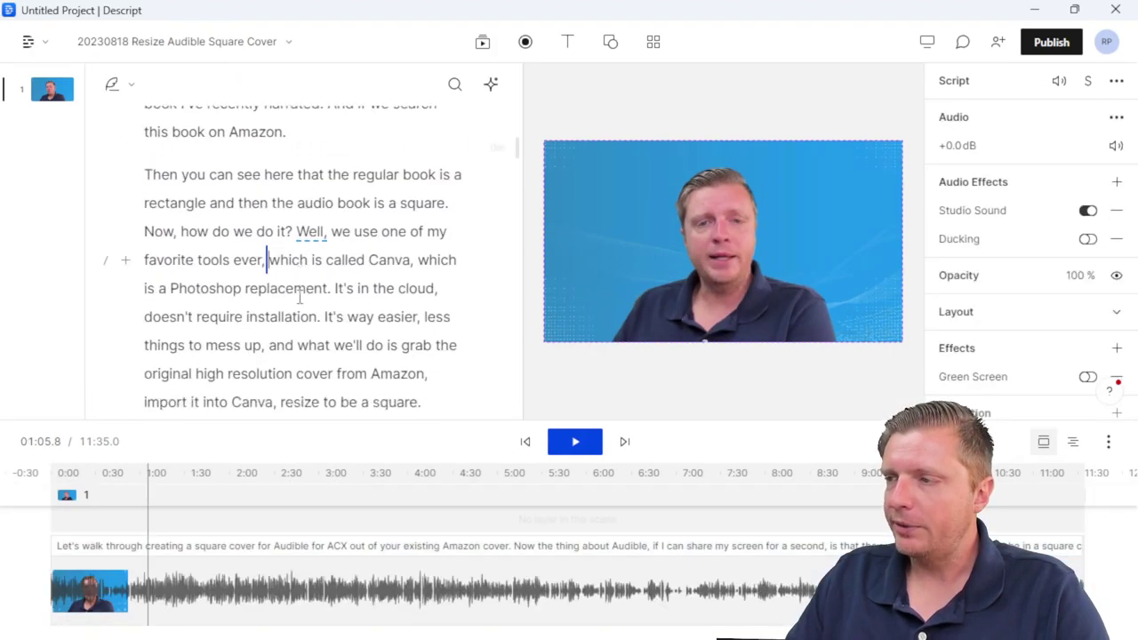
{"action": "left_click", "coordinate": [311, 294]}
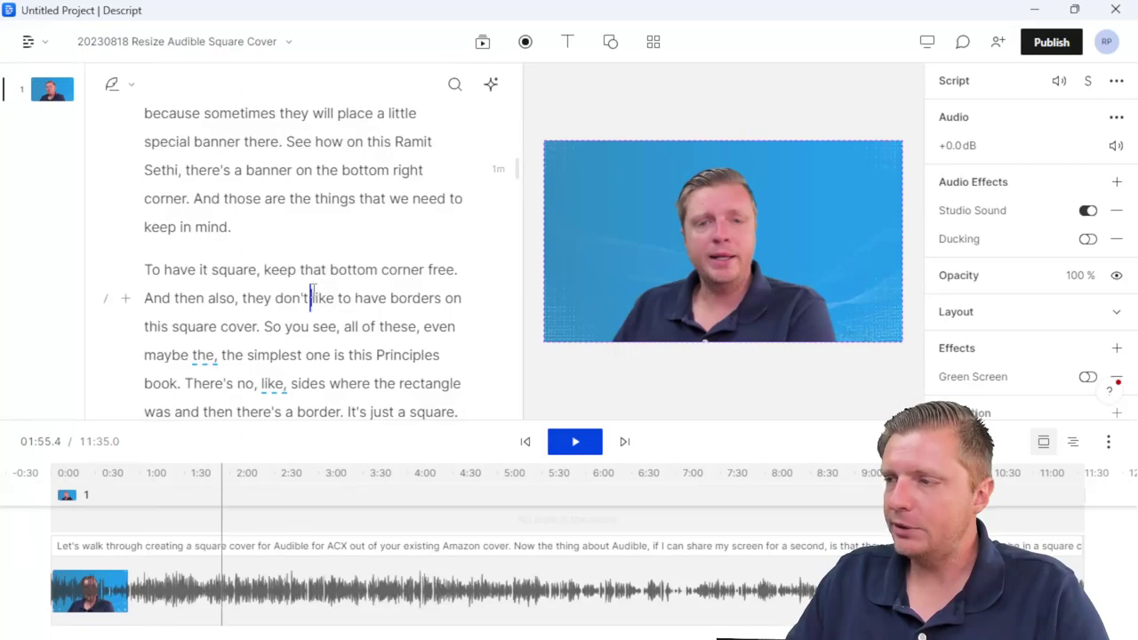
{"action": "scroll", "coordinate": [313, 292], "scroll_direction": "down", "scroll_amount": 5}
{"action": "left_click", "coordinate": [313, 286]}
{"action": "scroll", "coordinate": [313, 287], "scroll_direction": "down", "scroll_amount": 5}
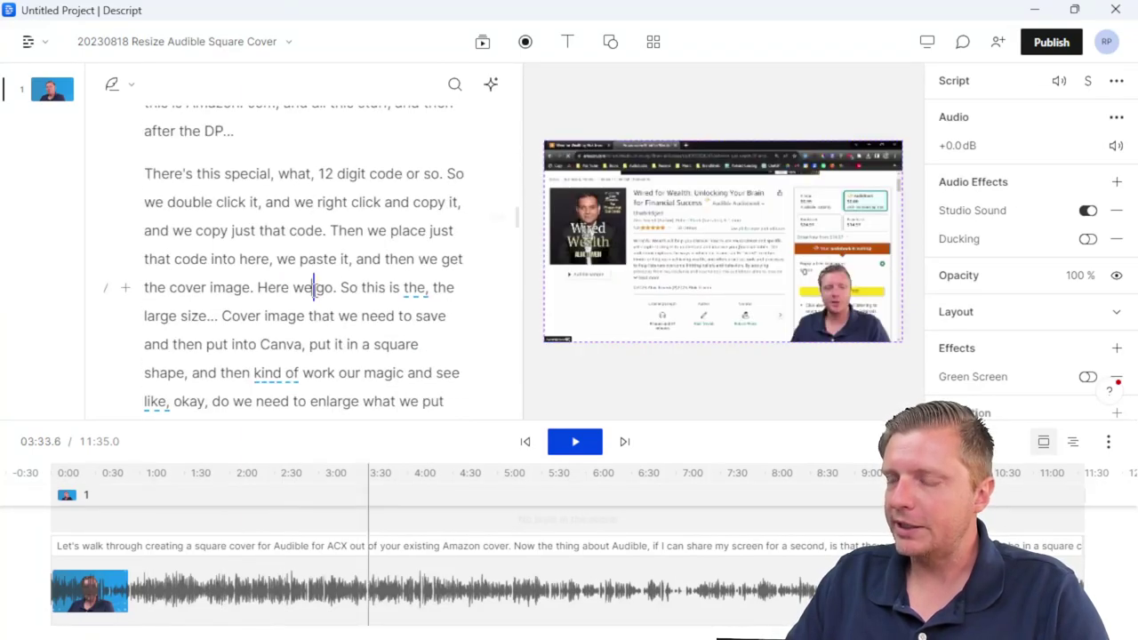
{"action": "scroll", "coordinate": [313, 289], "scroll_direction": "down", "scroll_amount": 5}
{"action": "left_click", "coordinate": [311, 293]}
{"action": "scroll", "coordinate": [313, 296], "scroll_direction": "down", "scroll_amount": 5}
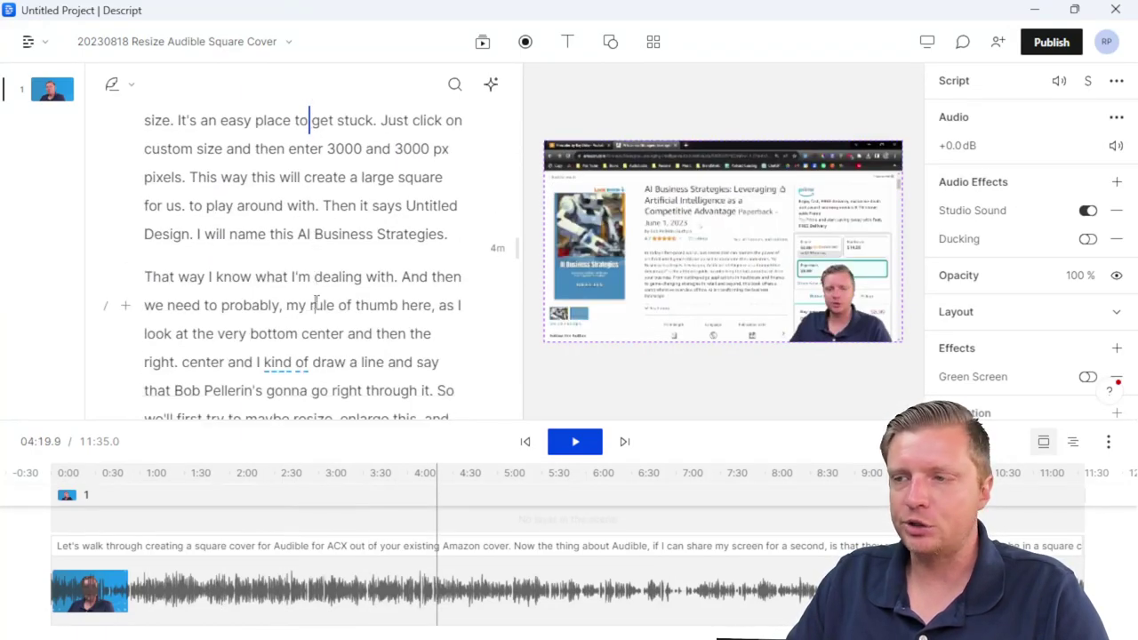
{"action": "scroll", "coordinate": [315, 305], "scroll_direction": "down", "scroll_amount": 5}
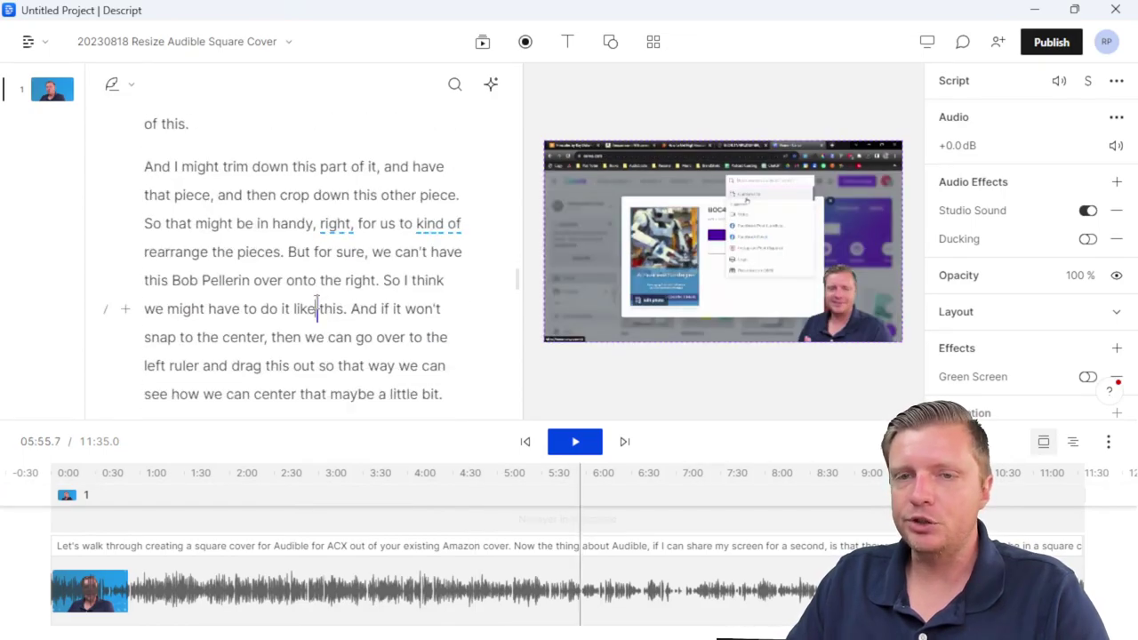
{"action": "scroll", "coordinate": [315, 307], "scroll_direction": "down", "scroll_amount": 6}
{"action": "scroll", "coordinate": [315, 302], "scroll_direction": "up", "scroll_amount": 4}
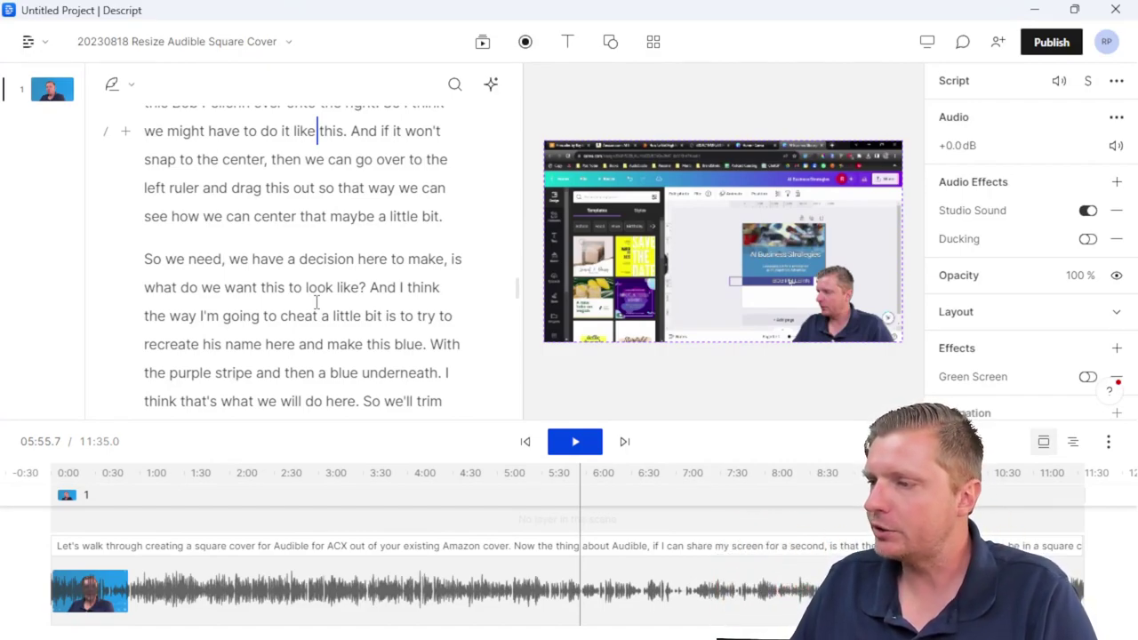
{"action": "scroll", "coordinate": [320, 266], "scroll_direction": "up", "scroll_amount": 20}
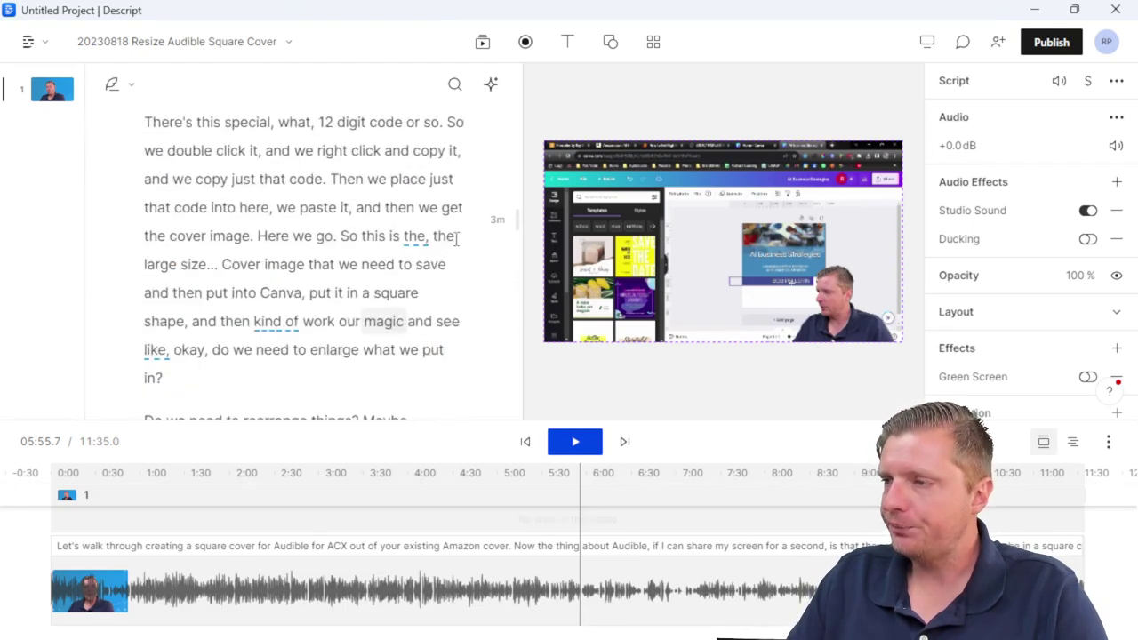
{"action": "scroll", "coordinate": [471, 232], "scroll_direction": "up", "scroll_amount": 10}
{"action": "left_click_drag", "start_coordinate": [517, 167], "coordinate": [517, 105]}
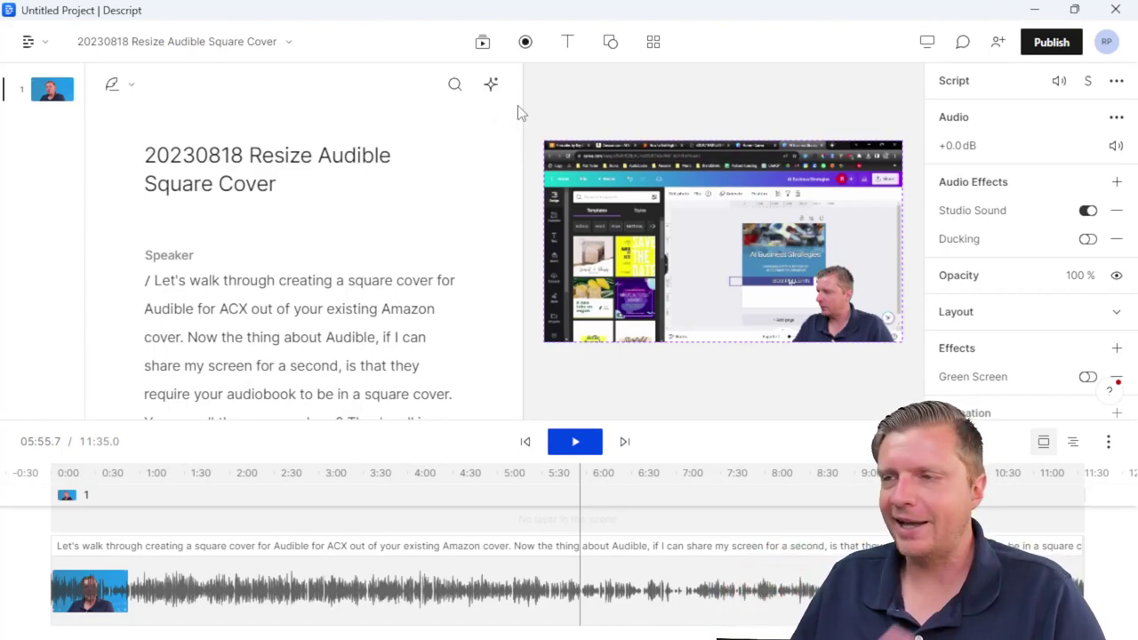
Step: Insert a scene break in the opening paragraph just before "require your audiobook to be in a square cover"
{"action": "left_click", "coordinate": [348, 280]}
{"action": "left_click", "coordinate": [342, 302]}
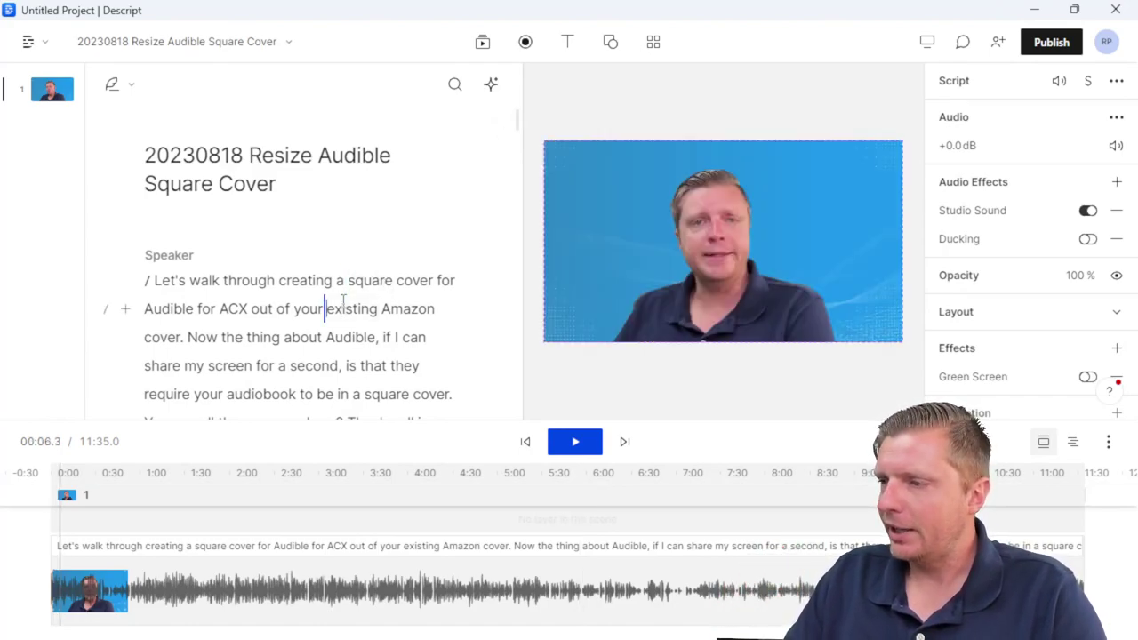
{"action": "scroll", "coordinate": [342, 302], "scroll_direction": "down", "scroll_amount": 3}
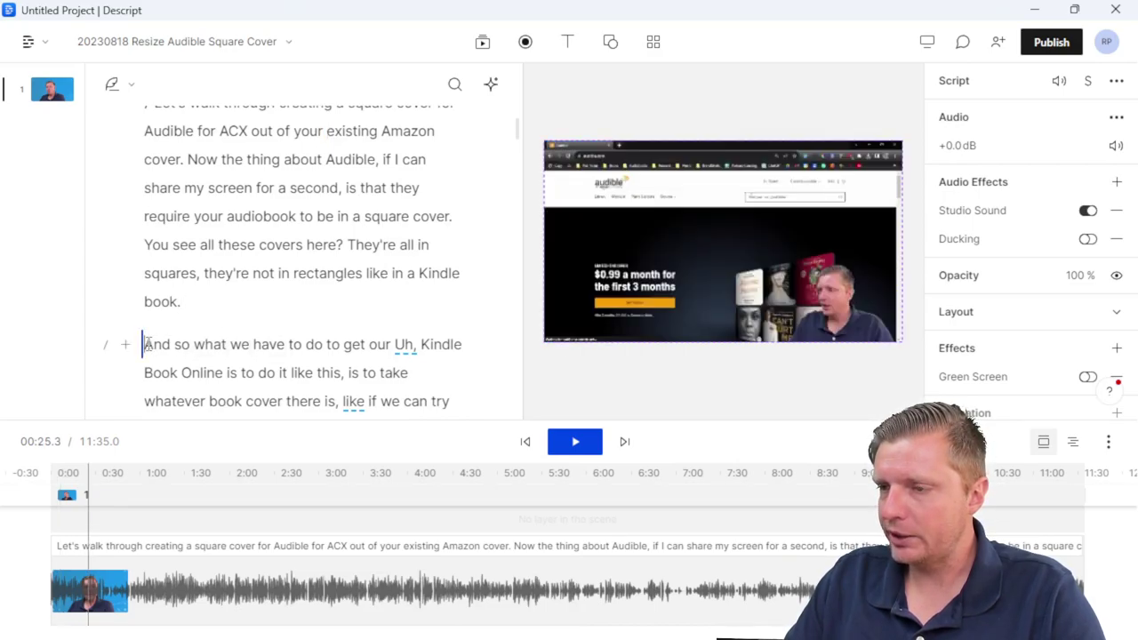
{"action": "left_click", "coordinate": [257, 245]}
{"action": "scroll", "coordinate": [255, 249], "scroll_direction": "up", "scroll_amount": 2}
{"action": "left_click", "coordinate": [255, 254]}
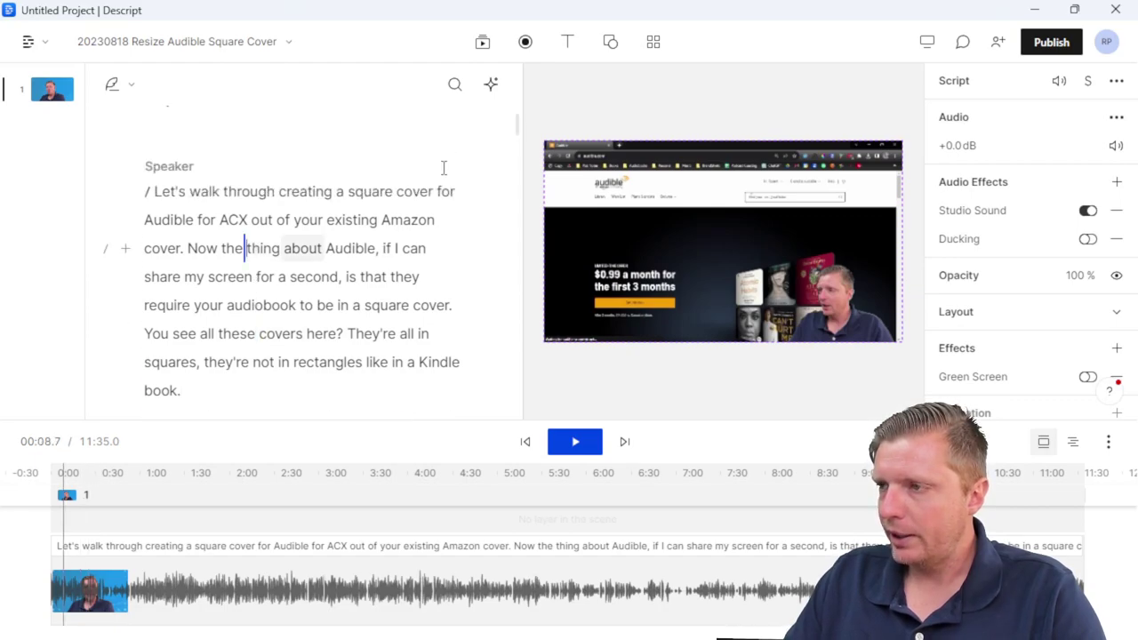
{"action": "scroll", "coordinate": [475, 309], "scroll_direction": "down", "scroll_amount": 10}
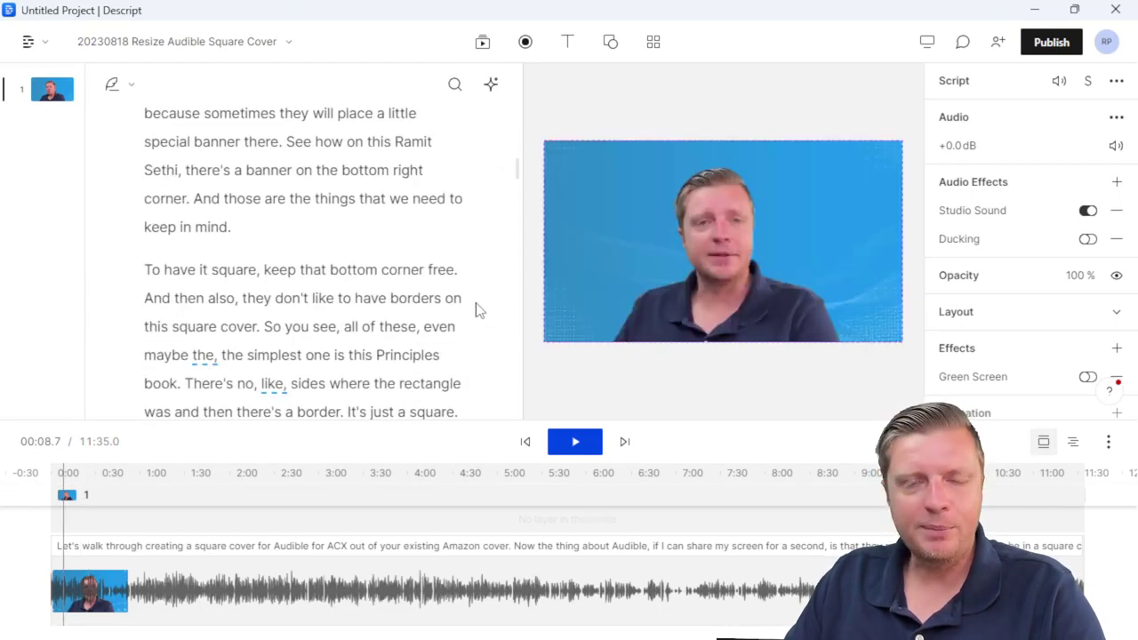
{"action": "scroll", "coordinate": [511, 252], "scroll_direction": "down", "scroll_amount": 10}
{"action": "left_click_drag", "start_coordinate": [518, 248], "coordinate": [513, 121]}
{"action": "scroll", "coordinate": [230, 237], "scroll_direction": "down", "scroll_amount": 3}
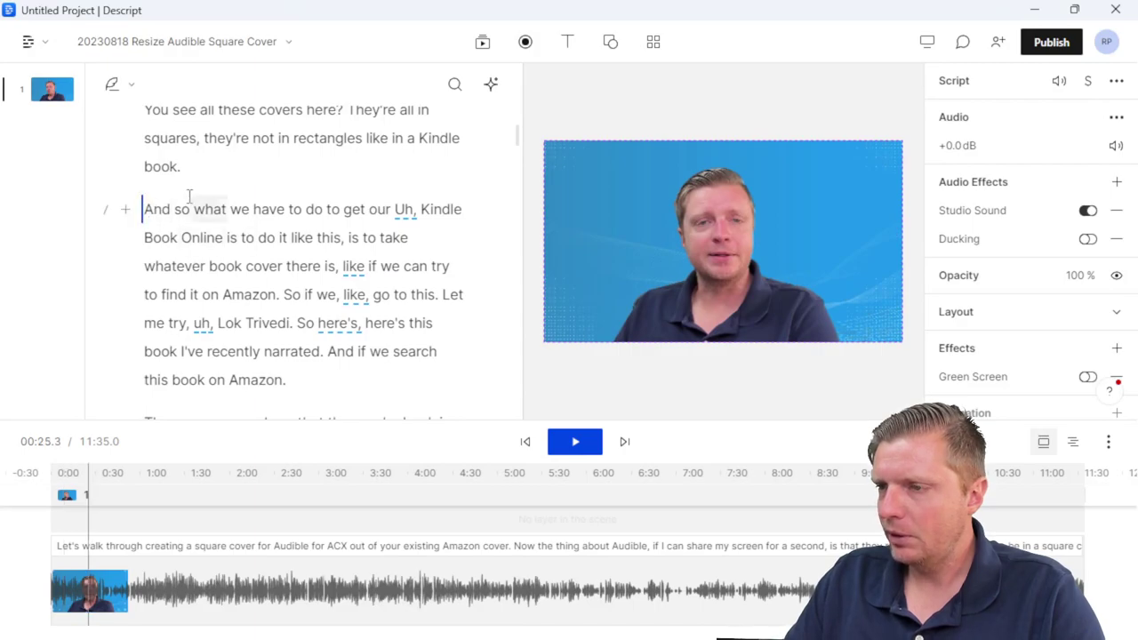
{"action": "scroll", "coordinate": [203, 168], "scroll_direction": "up", "scroll_amount": 2}
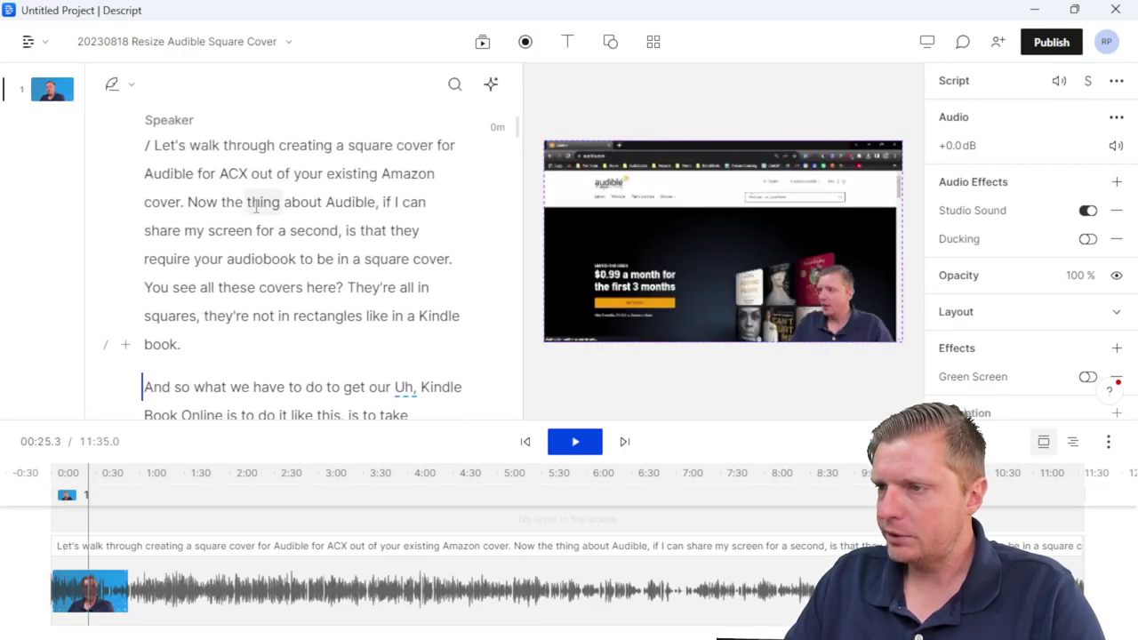
{"action": "left_click", "coordinate": [146, 259]}
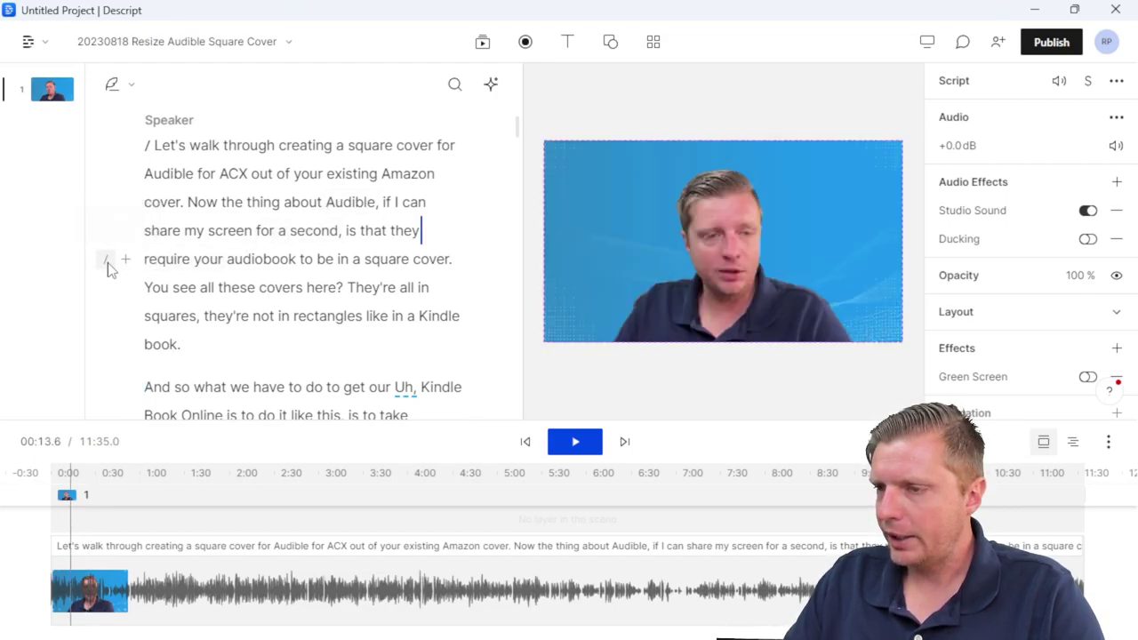
{"action": "left_click", "coordinate": [106, 259]}
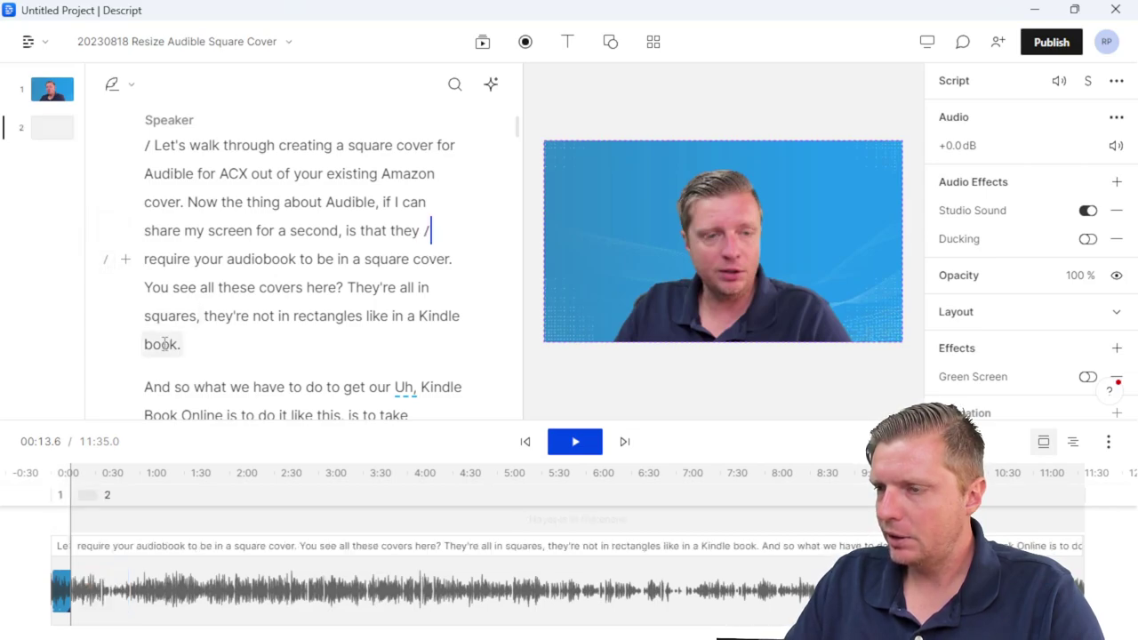
Step: Insert another scene break in the second paragraph just before "So here's, here's this book I've recently narrated"
{"action": "scroll", "coordinate": [164, 345], "scroll_direction": "down", "scroll_amount": 2}
{"action": "scroll", "coordinate": [164, 345], "scroll_direction": "down", "scroll_amount": 2}
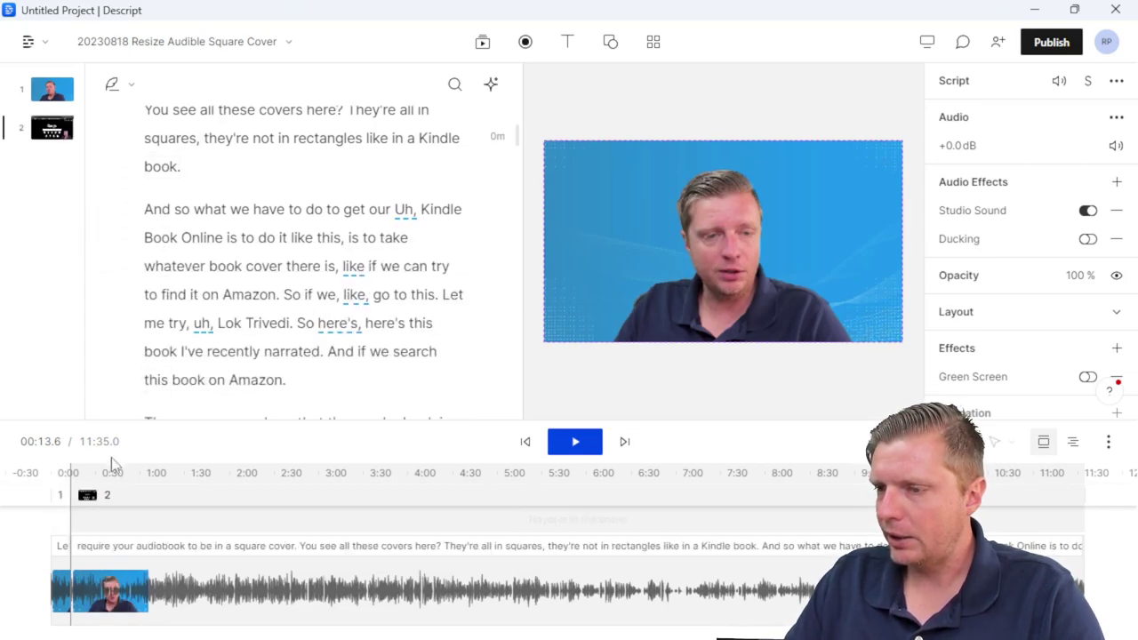
{"action": "left_click", "coordinate": [177, 315]}
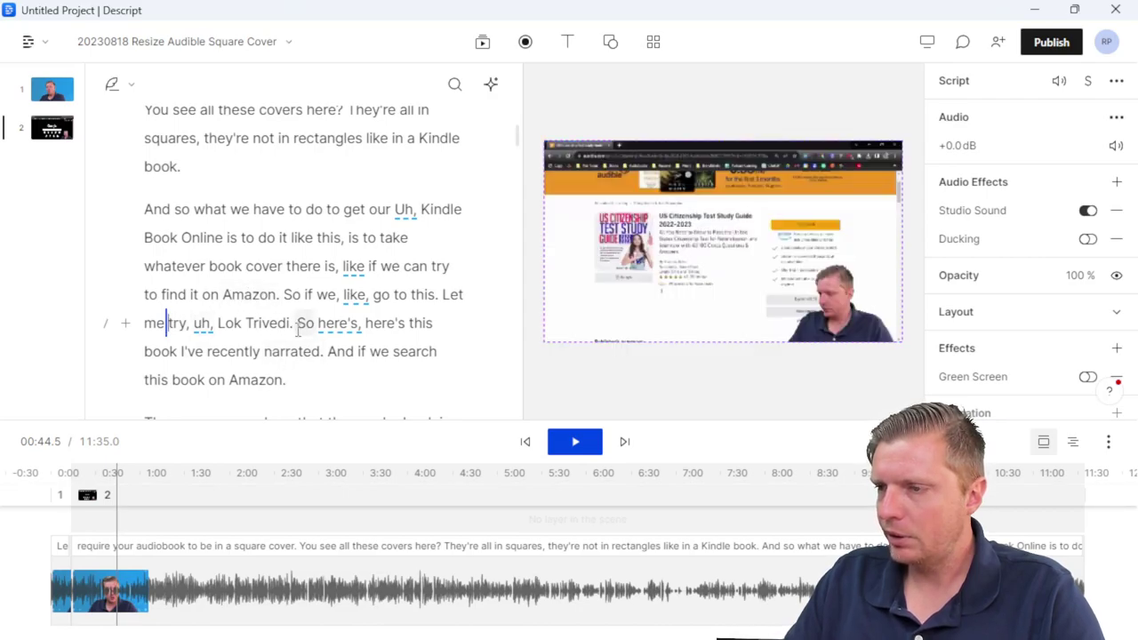
{"action": "key", "text": "slash"}
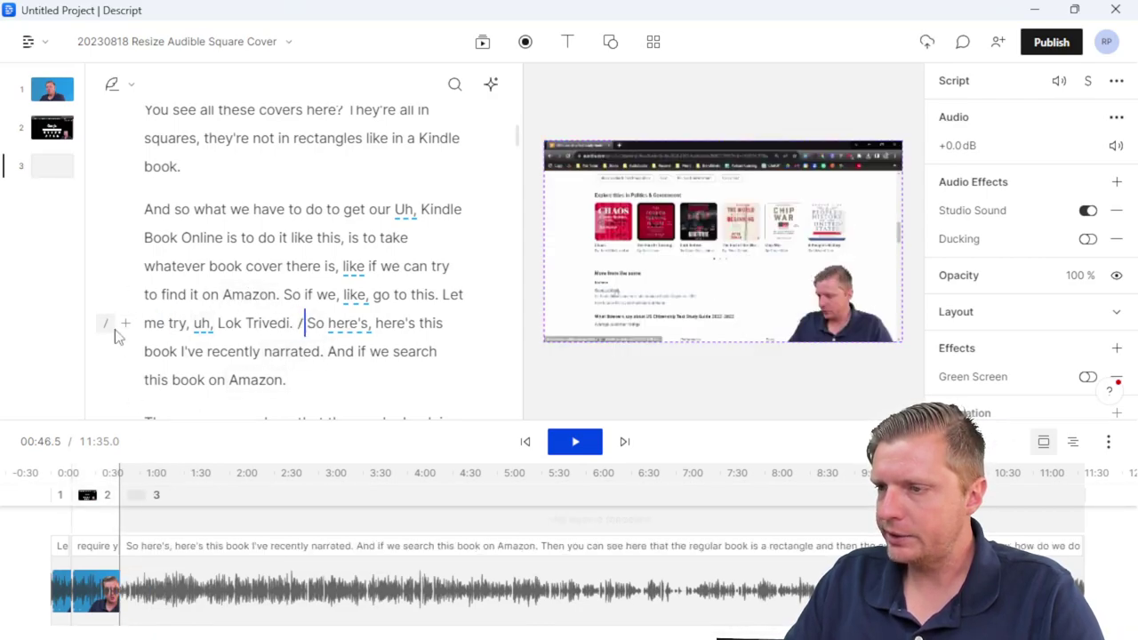
Step: Examine the video frames and transcript around the cover image download and Canva import passages
{"action": "scroll", "coordinate": [255, 335], "scroll_direction": "down", "scroll_amount": 2}
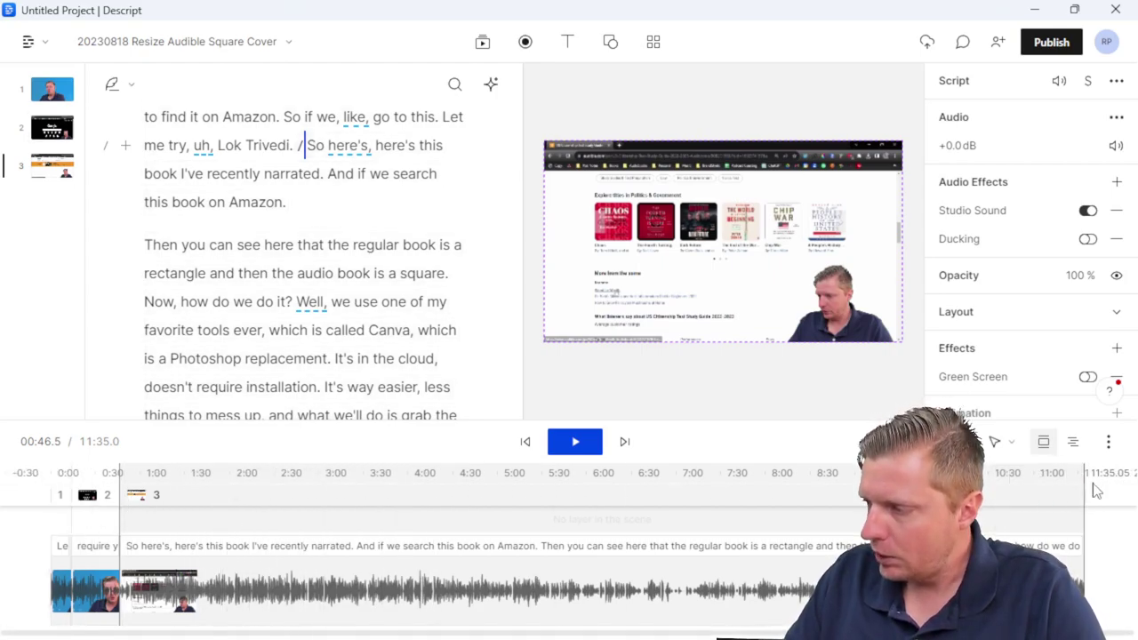
{"action": "left_click", "coordinate": [423, 476]}
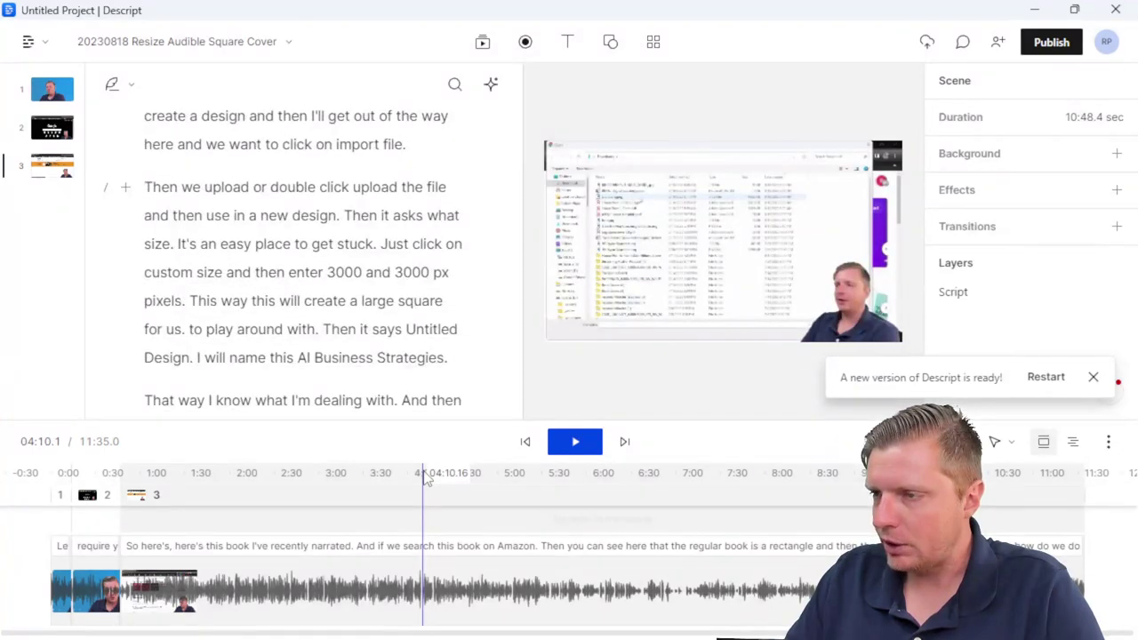
{"action": "left_click", "coordinate": [286, 272]}
{"action": "scroll", "coordinate": [294, 267], "scroll_direction": "up", "scroll_amount": 5}
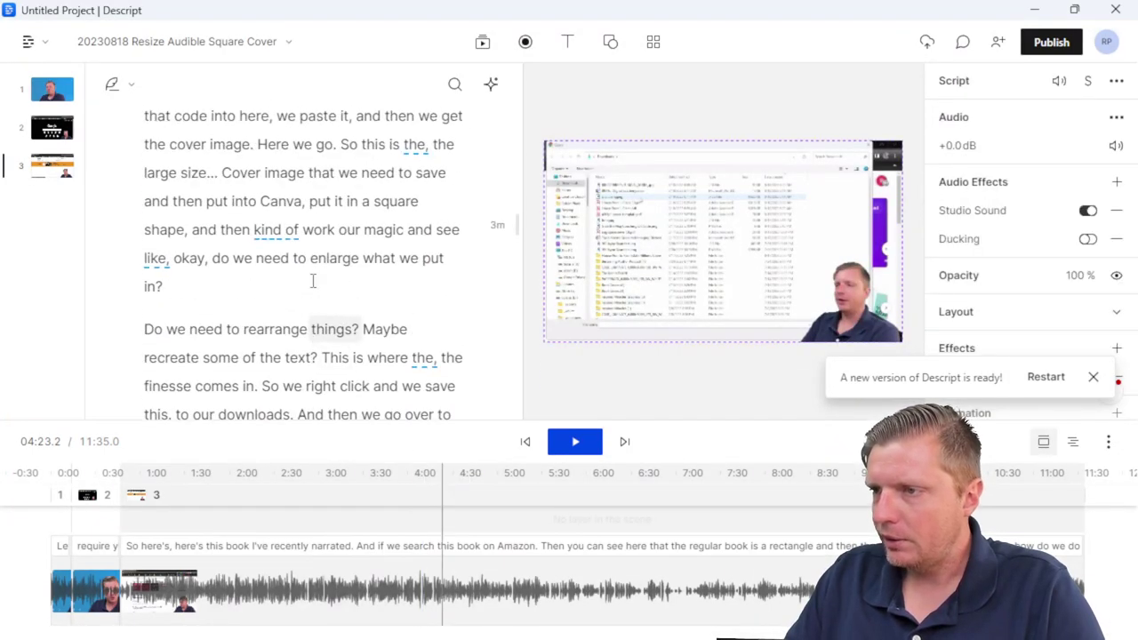
{"action": "left_click", "coordinate": [310, 197]}
{"action": "scroll", "coordinate": [320, 203], "scroll_direction": "up", "scroll_amount": 1}
{"action": "scroll", "coordinate": [321, 203], "scroll_direction": "up", "scroll_amount": 1}
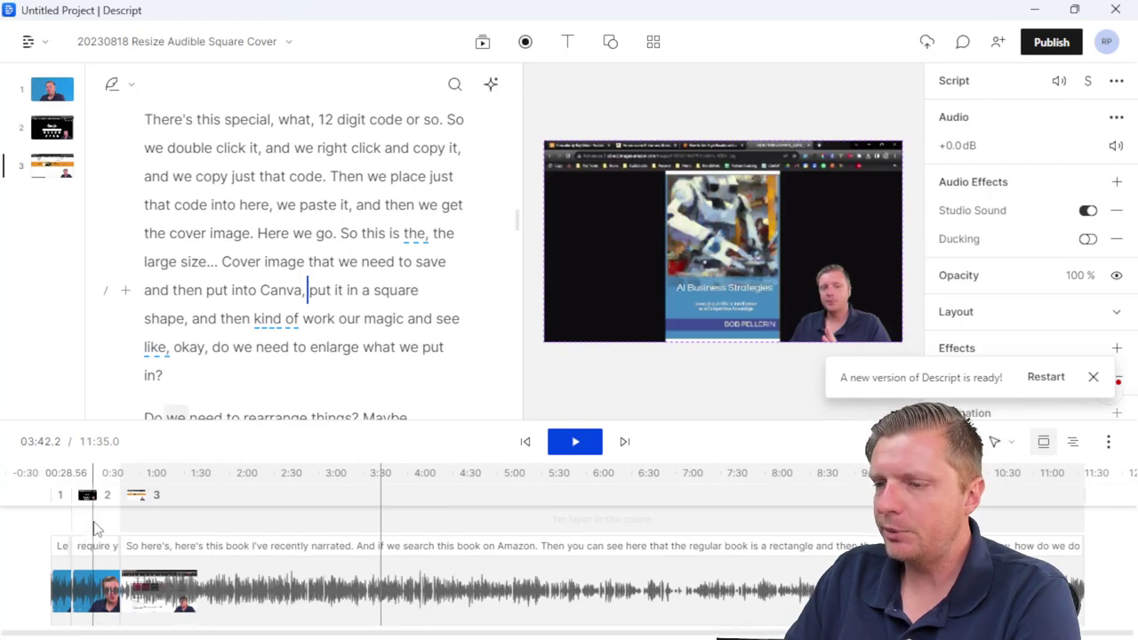
Step: Add a Title text layer reading "SQUARE COVER" to the second scene
{"action": "left_click", "coordinate": [93, 526]}
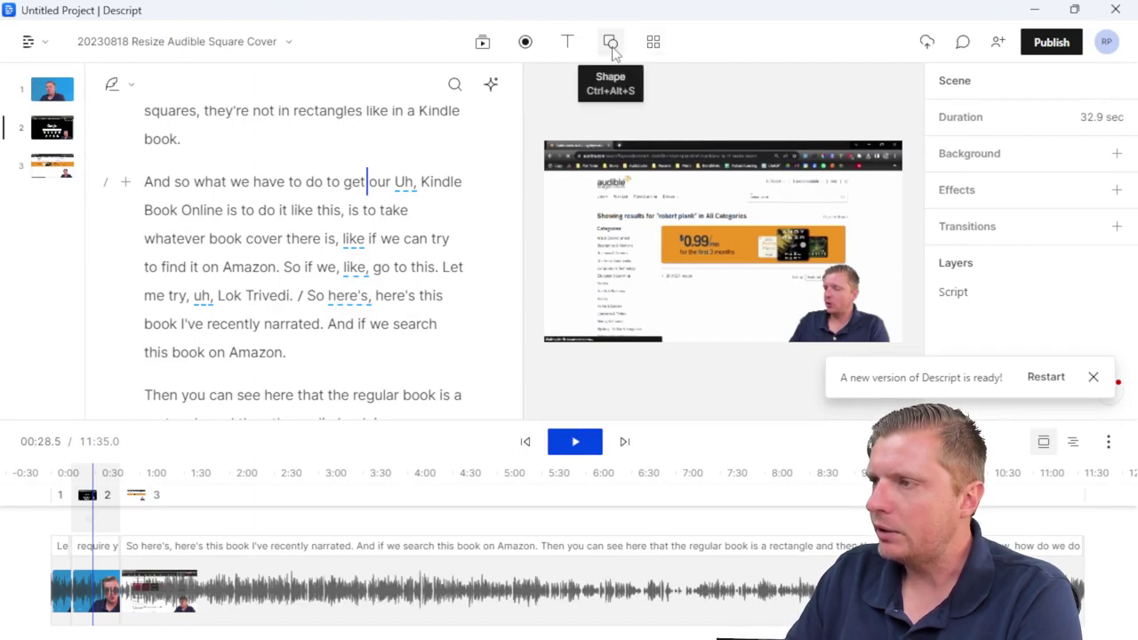
{"action": "mouse_move", "coordinate": [569, 53]}
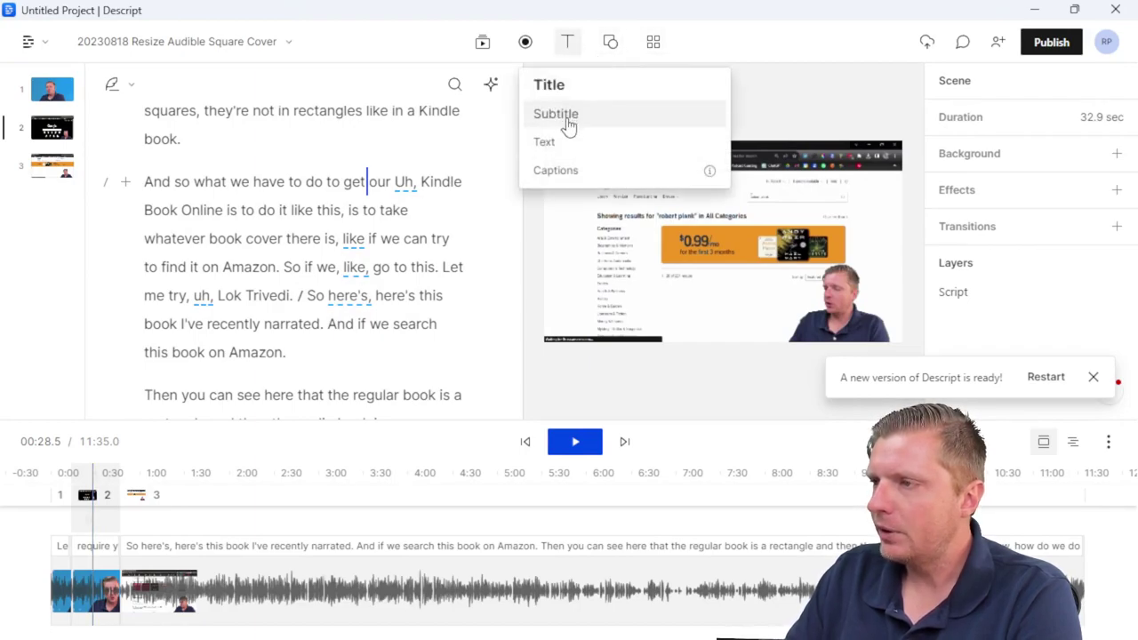
{"action": "left_click", "coordinate": [563, 96]}
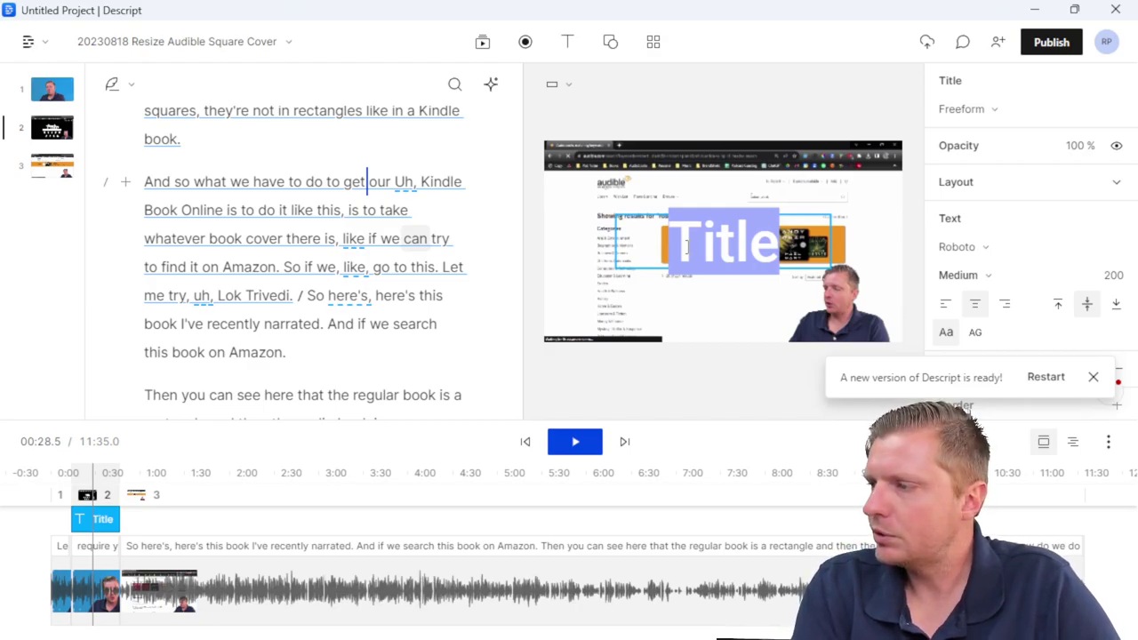
{"action": "type", "text": "SQUARE COVER"}
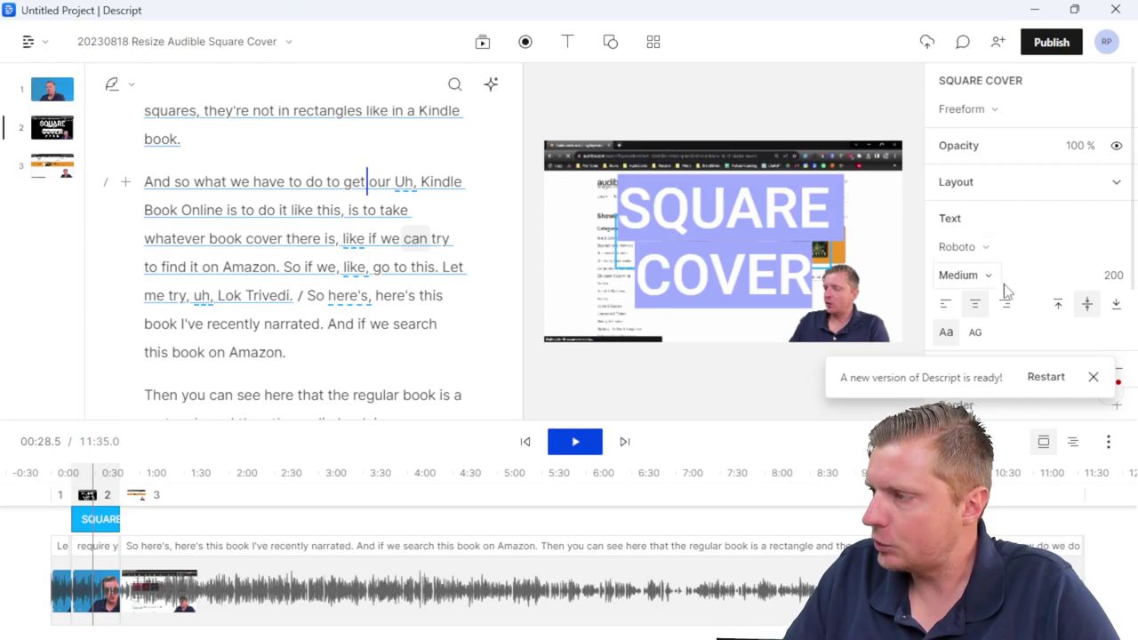
Step: Try green, dark blue and purple fills on the "SQUARE COVER" title and settle on the light blue preset
{"action": "scroll", "coordinate": [1013, 240], "scroll_direction": "down", "scroll_amount": 4}
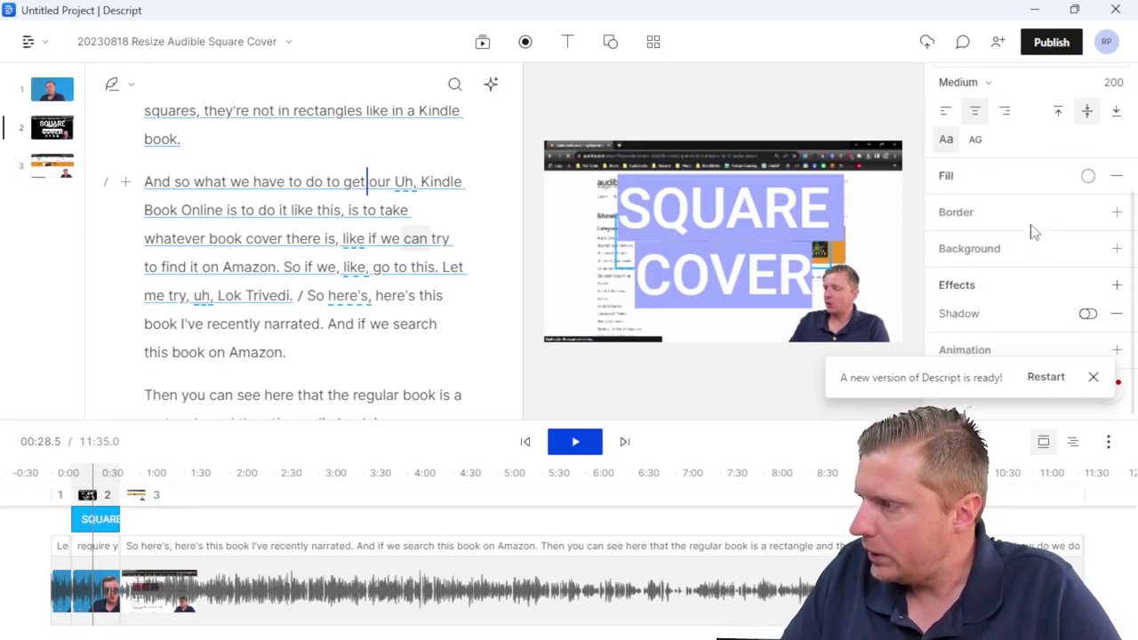
{"action": "left_click", "coordinate": [1088, 174]}
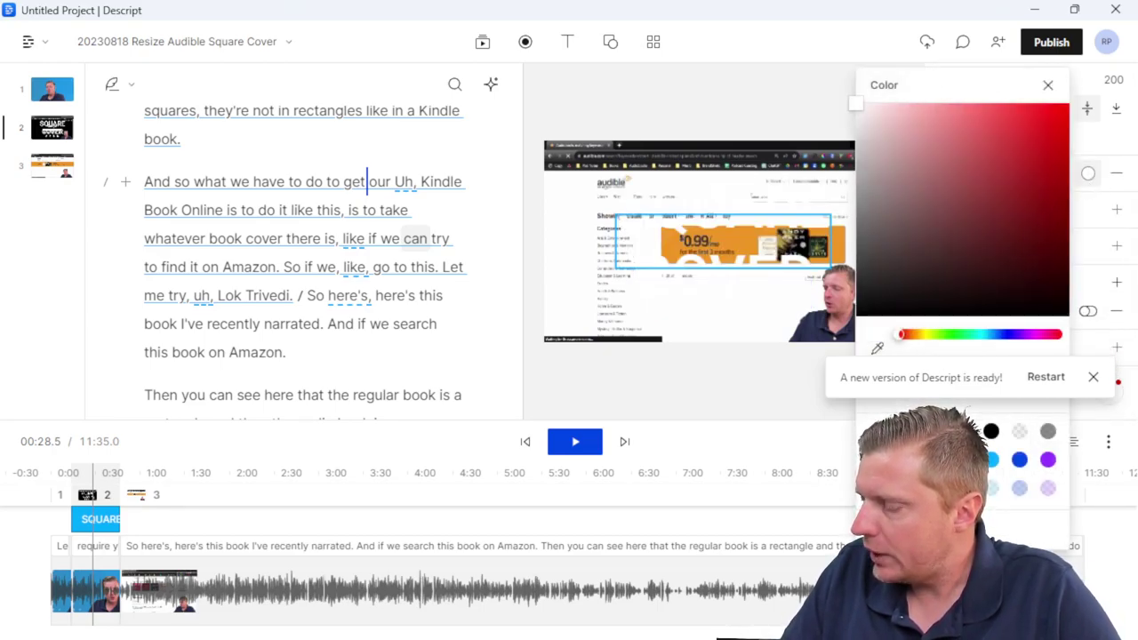
{"action": "left_click", "coordinate": [953, 334]}
{"action": "left_click", "coordinate": [1068, 187]}
{"action": "left_click", "coordinate": [991, 460]}
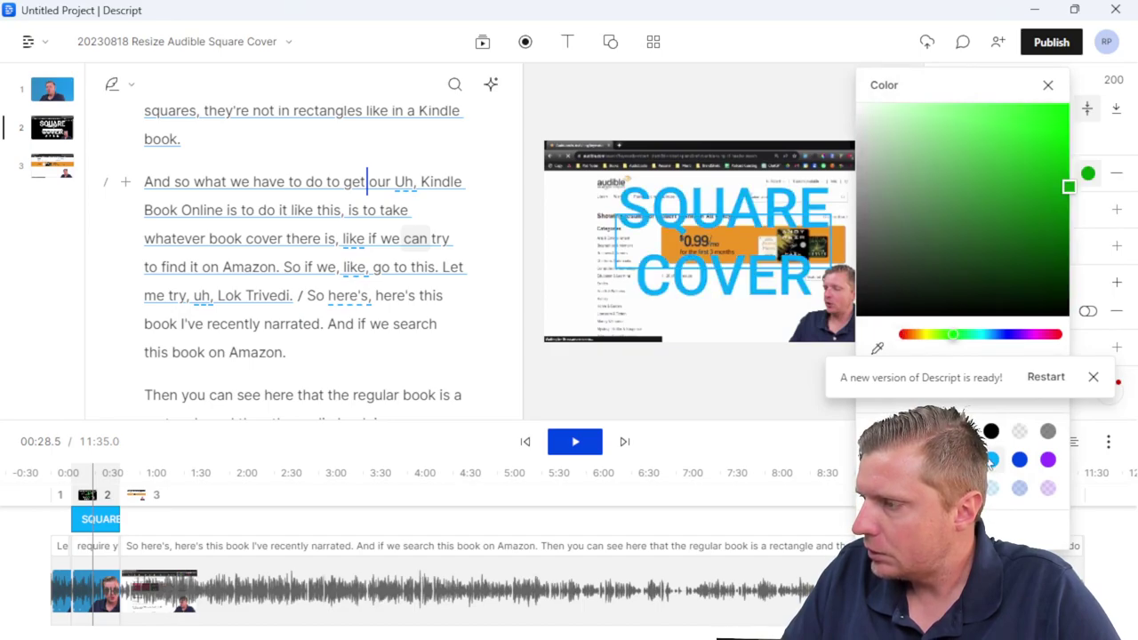
{"action": "left_click", "coordinate": [1019, 460]}
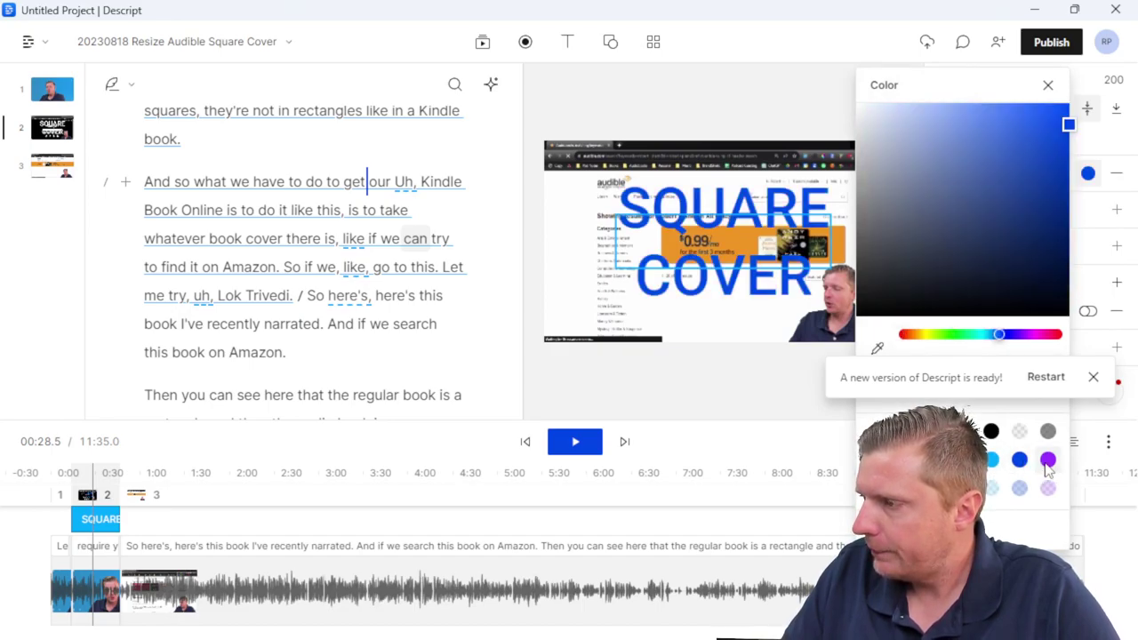
{"action": "left_click", "coordinate": [1048, 460]}
{"action": "left_click", "coordinate": [992, 460]}
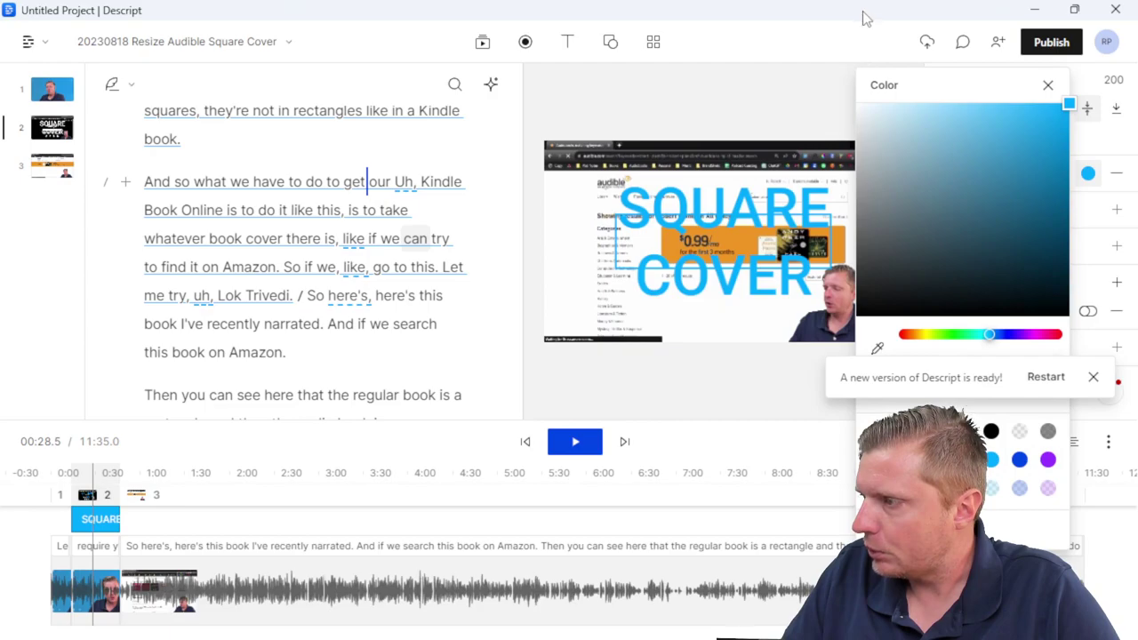
Step: Dismiss the update notice, close the fill colour picker and set the "SQUARE COVER" title's font size to 100
{"action": "left_click", "coordinate": [1093, 377]}
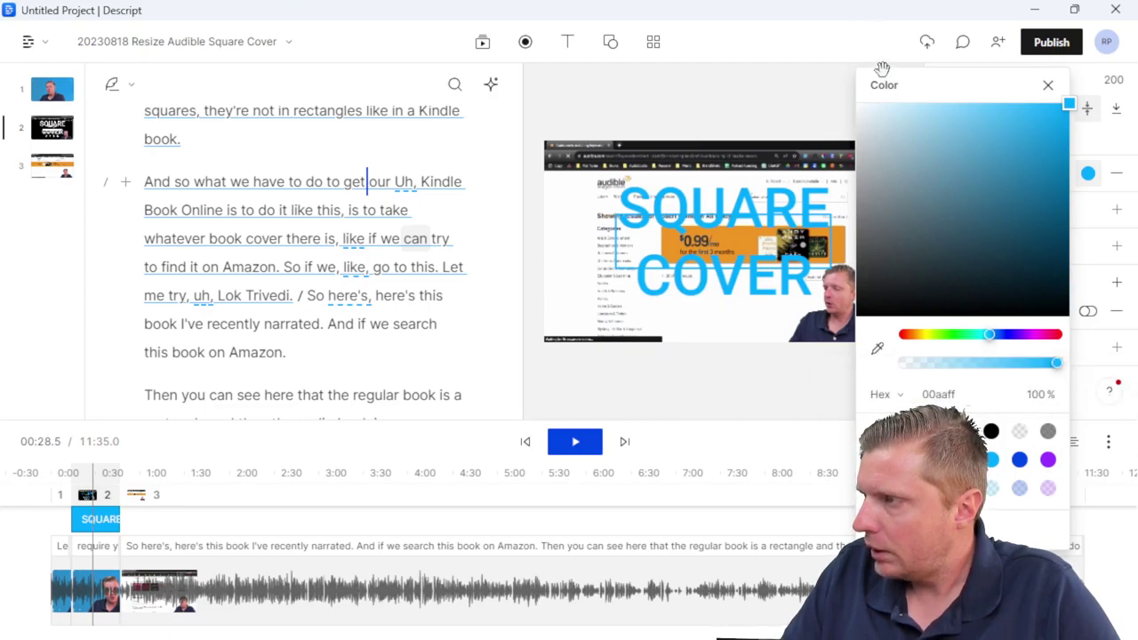
{"action": "left_click", "coordinate": [834, 105]}
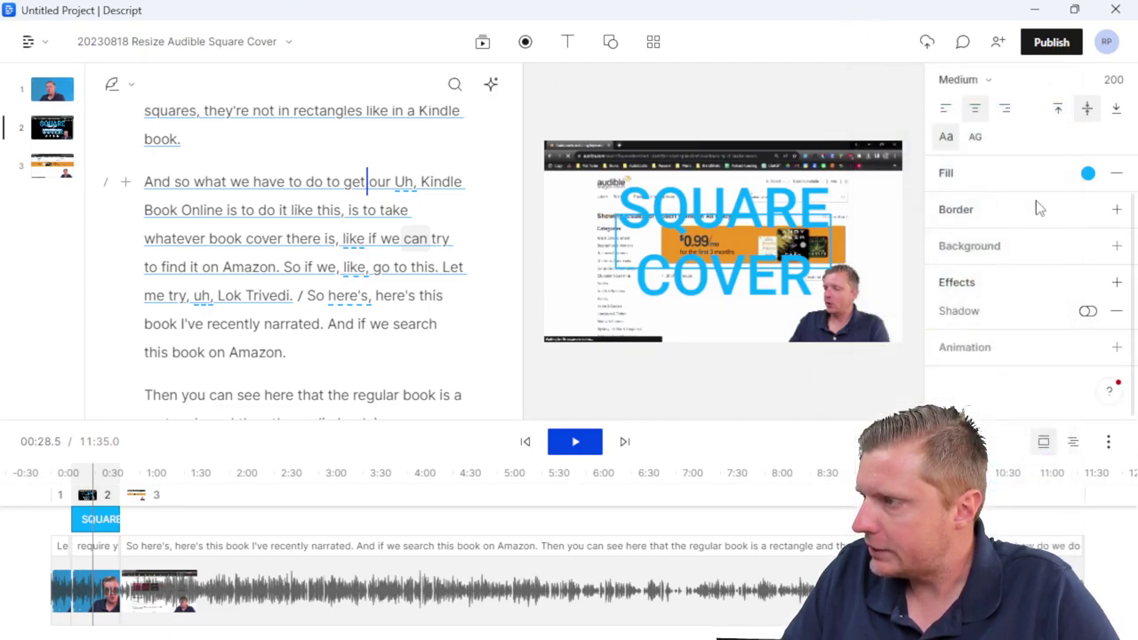
{"action": "scroll", "coordinate": [1039, 208], "scroll_direction": "up", "scroll_amount": 3}
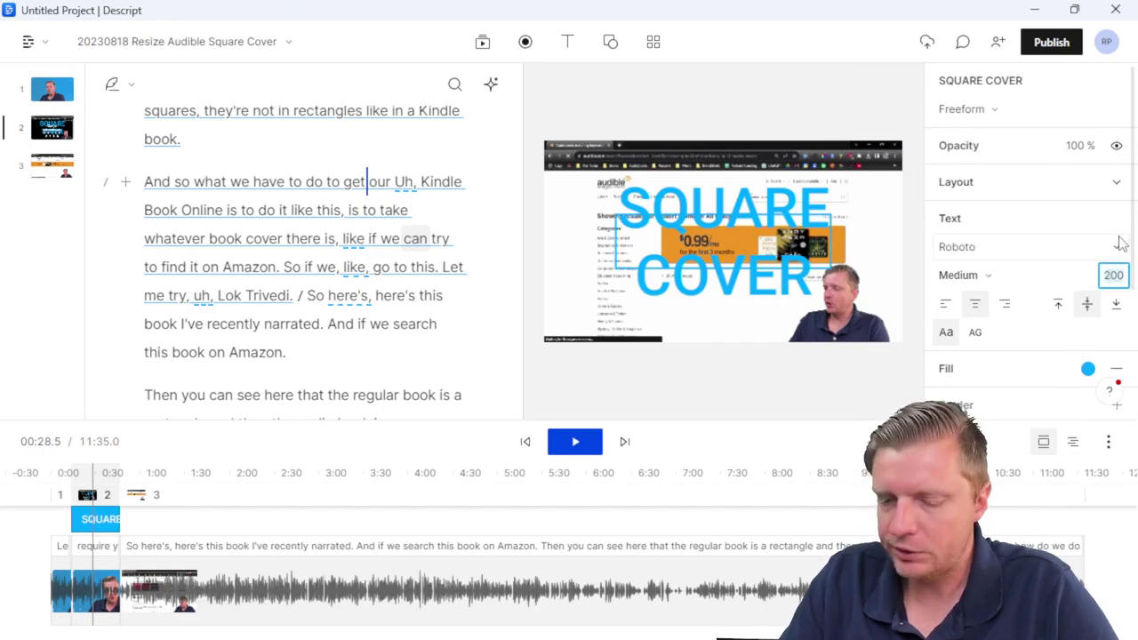
{"action": "type", "text": "100"}
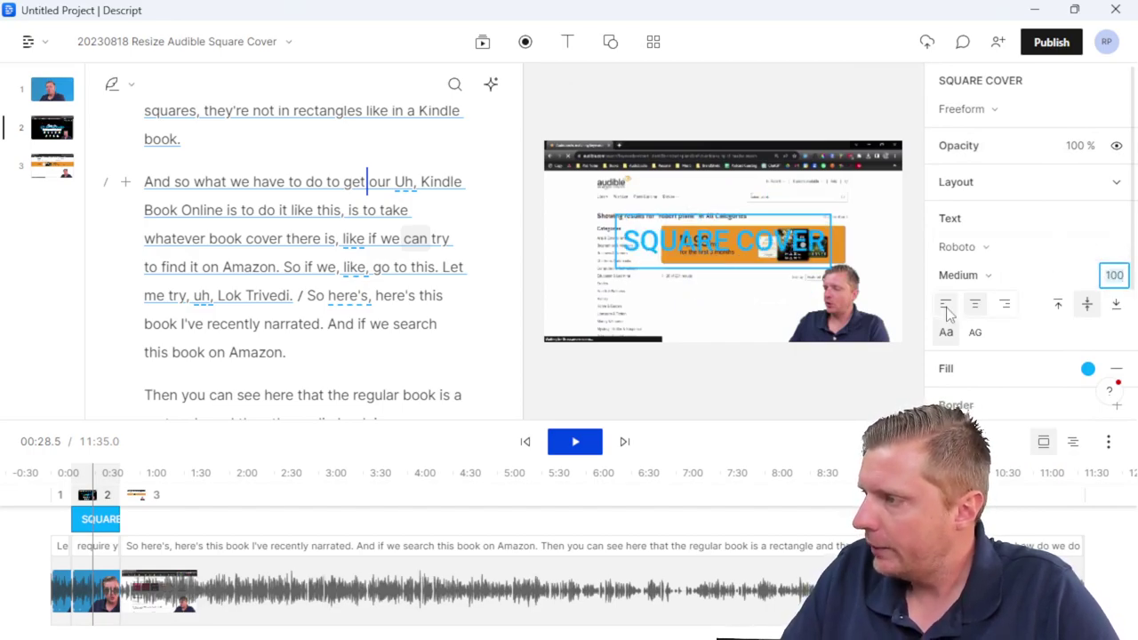
Step: Change the "SQUARE COVER" title's font to Lato in the Black Italic style
{"action": "left_click", "coordinate": [988, 252]}
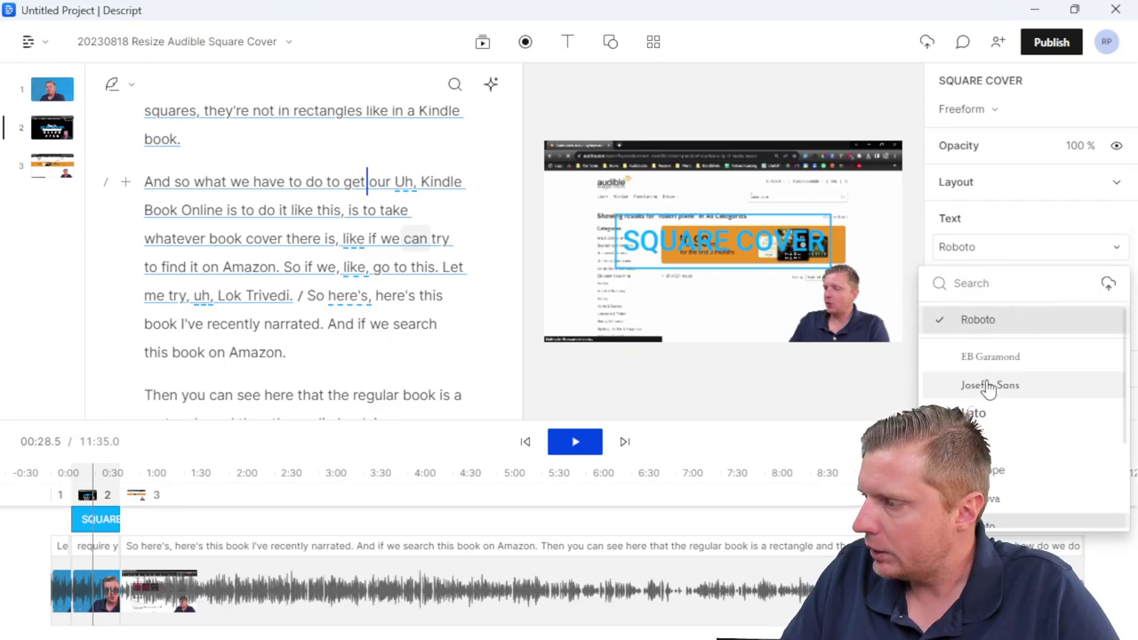
{"action": "left_click", "coordinate": [993, 411]}
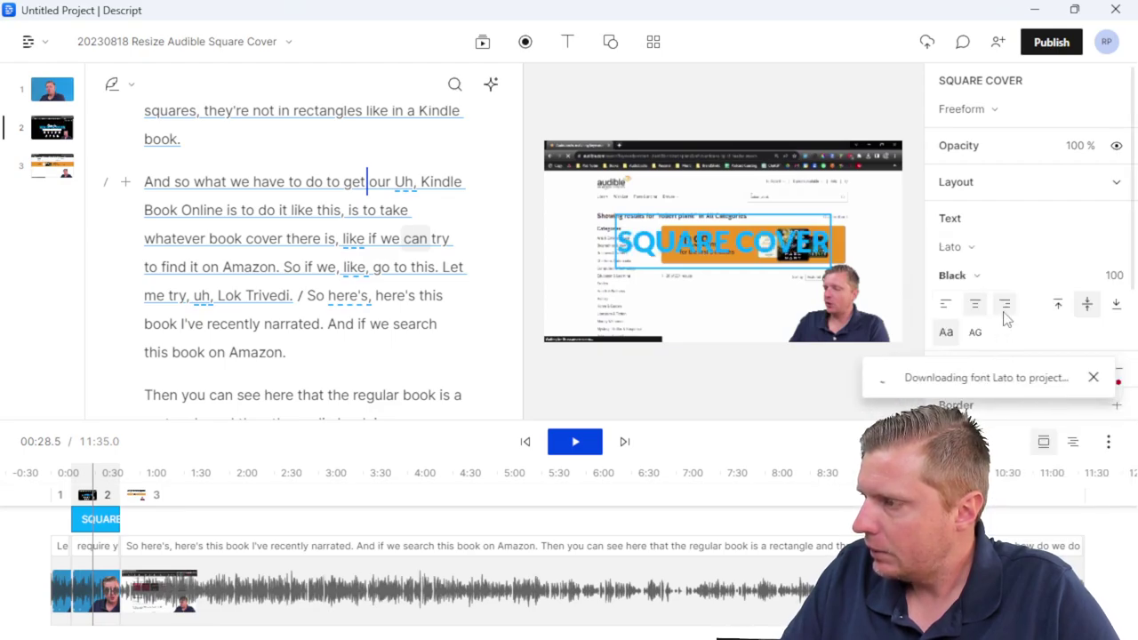
{"action": "left_click", "coordinate": [1094, 379]}
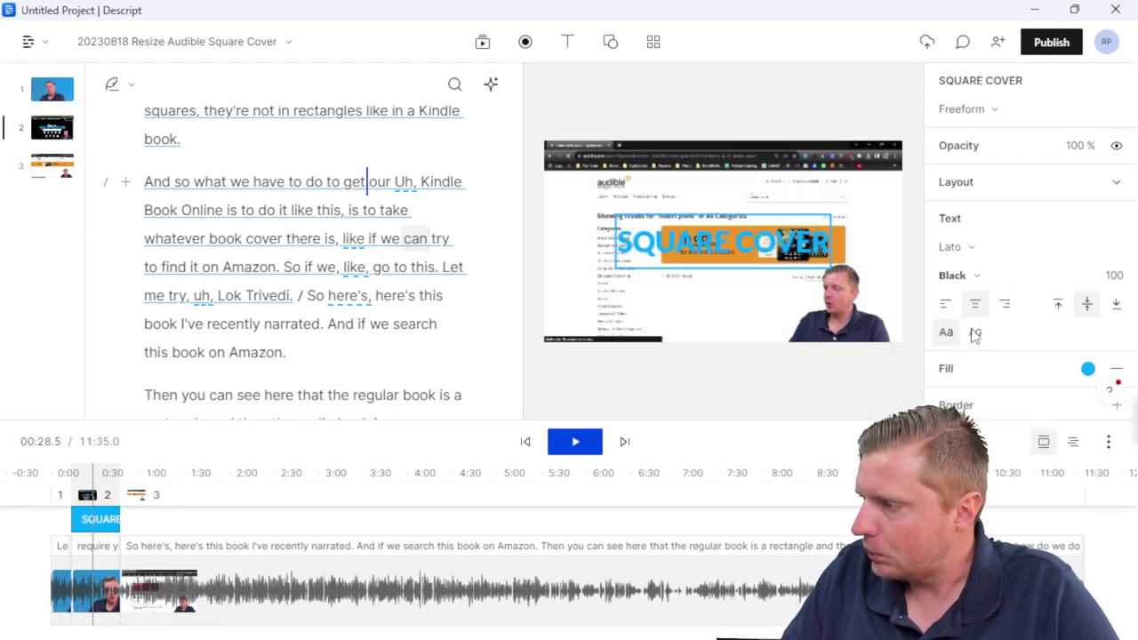
{"action": "scroll", "coordinate": [1019, 348], "scroll_direction": "down", "scroll_amount": 4}
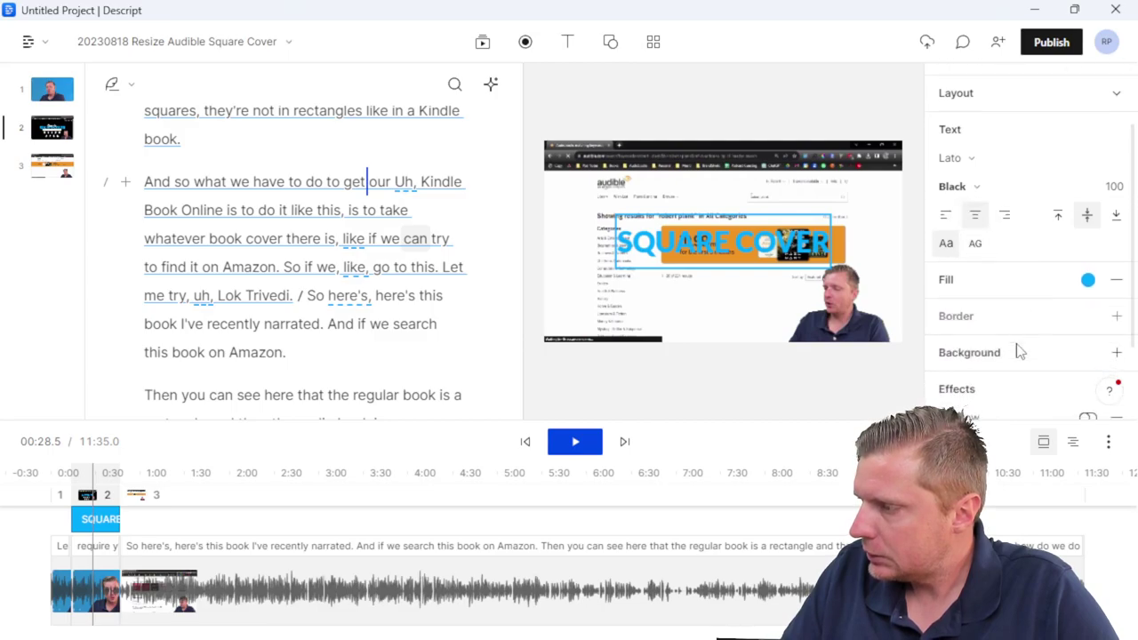
{"action": "scroll", "coordinate": [1019, 350], "scroll_direction": "up", "scroll_amount": 2}
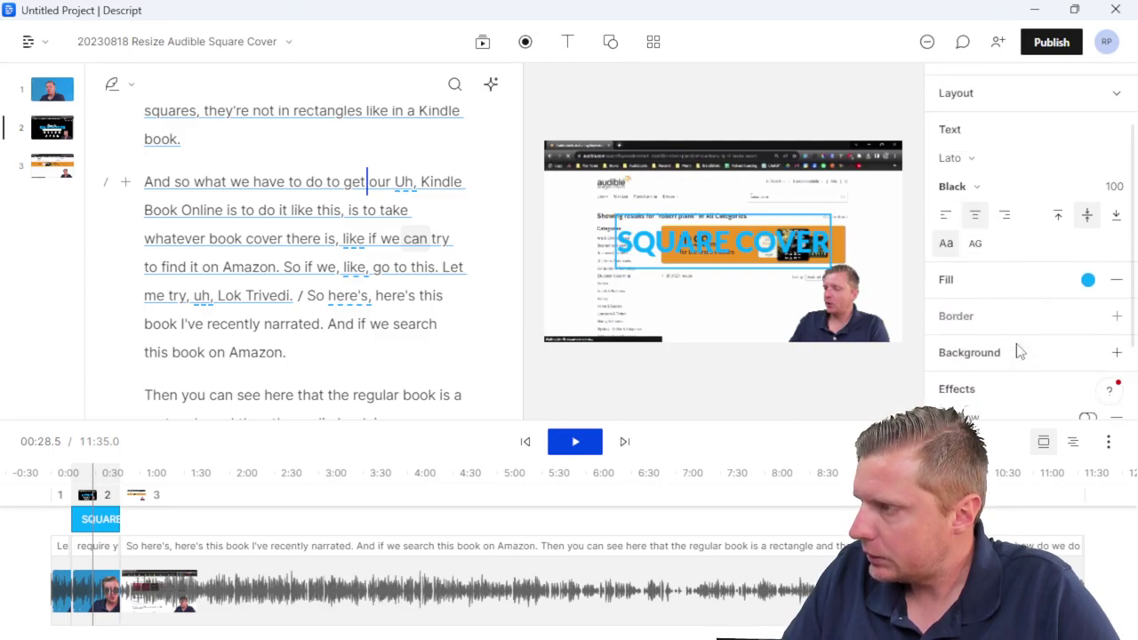
{"action": "left_click", "coordinate": [975, 189]}
{"action": "left_click", "coordinate": [998, 476]}
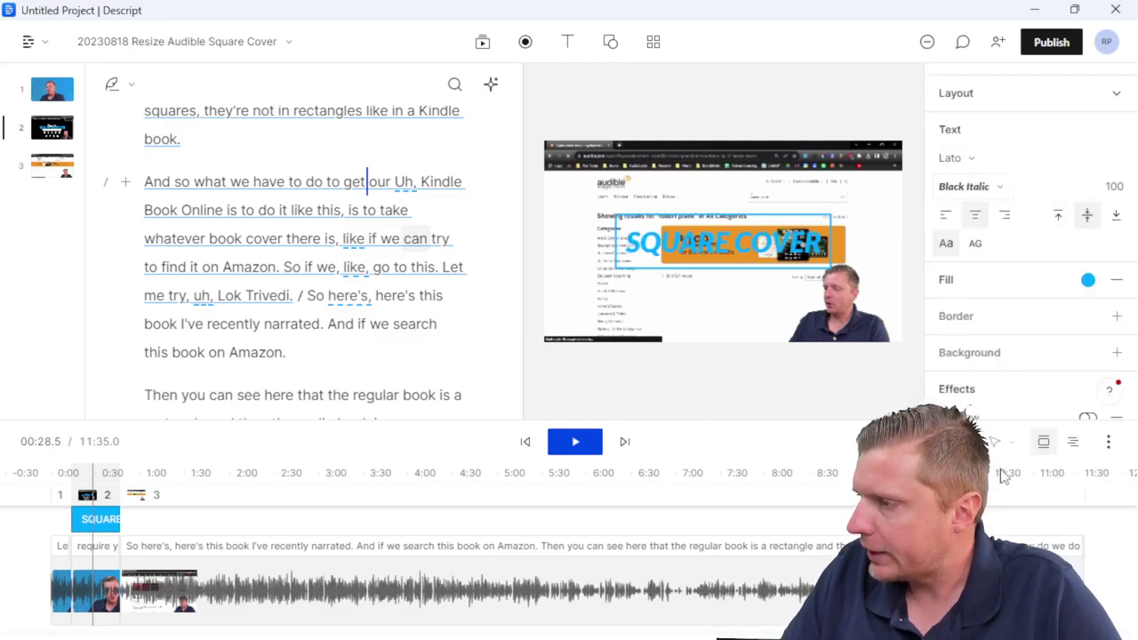
Step: Move the "SQUARE COVER" title straight down to the lower part of the video frame
{"action": "left_click", "coordinate": [767, 112]}
{"action": "left_click", "coordinate": [771, 256]}
{"action": "left_click_drag", "start_coordinate": [772, 256], "coordinate": [775, 311]}
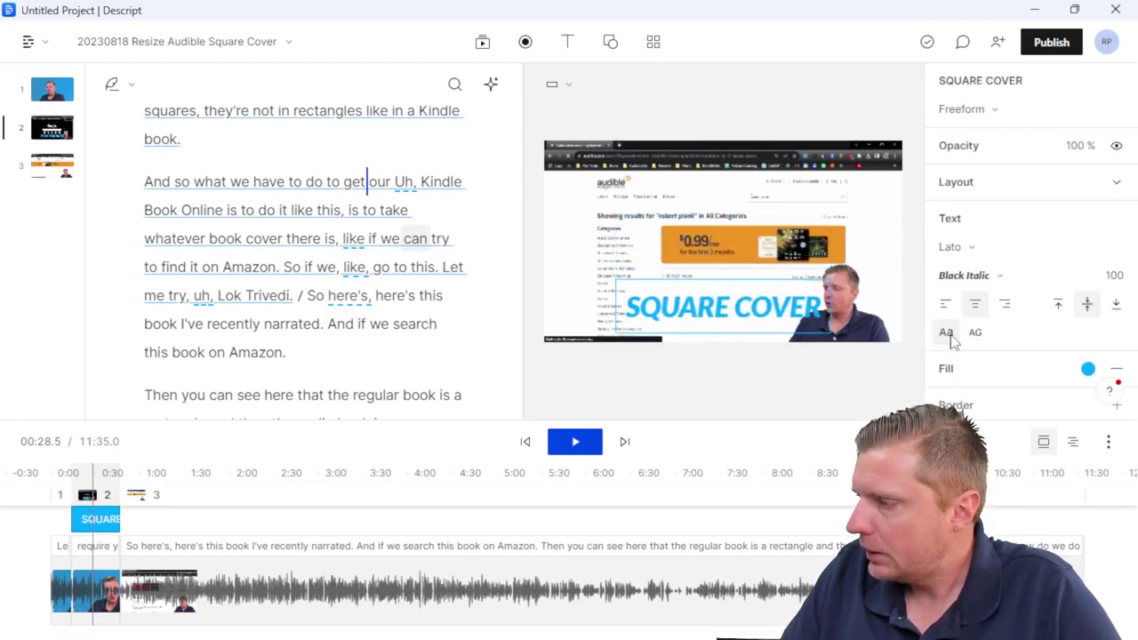
Step: Add a white (ffffff) border with a thickness of 30 to the "SQUARE COVER" title
{"action": "scroll", "coordinate": [1066, 347], "scroll_direction": "down", "scroll_amount": 2}
{"action": "left_click", "coordinate": [1115, 316]}
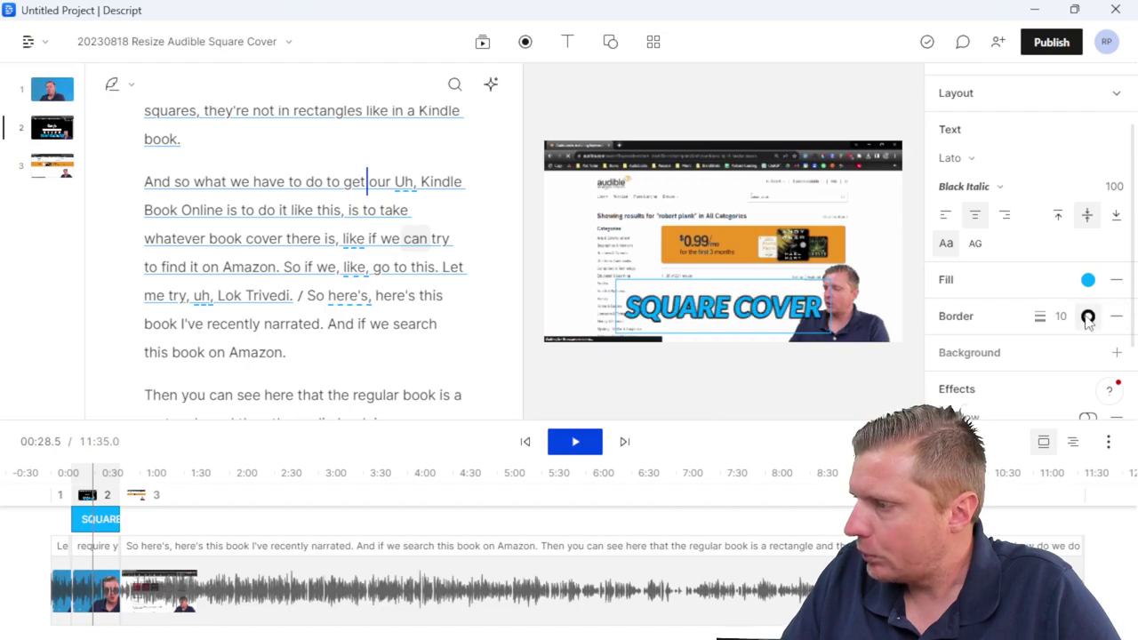
{"action": "left_click", "coordinate": [1087, 316]}
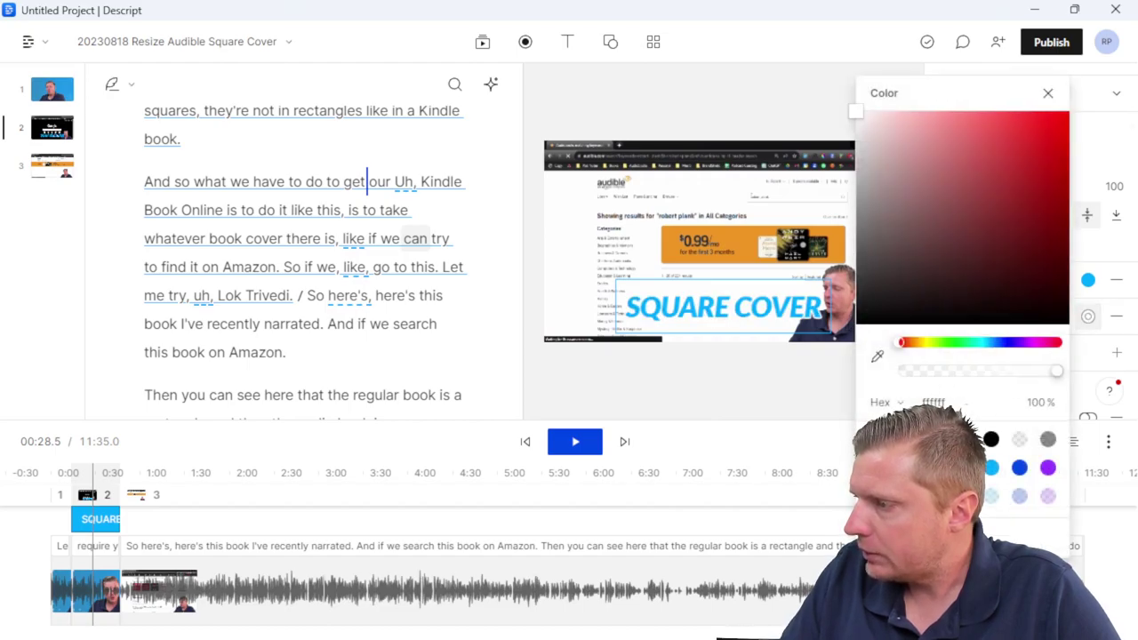
{"action": "left_click", "coordinate": [765, 383]}
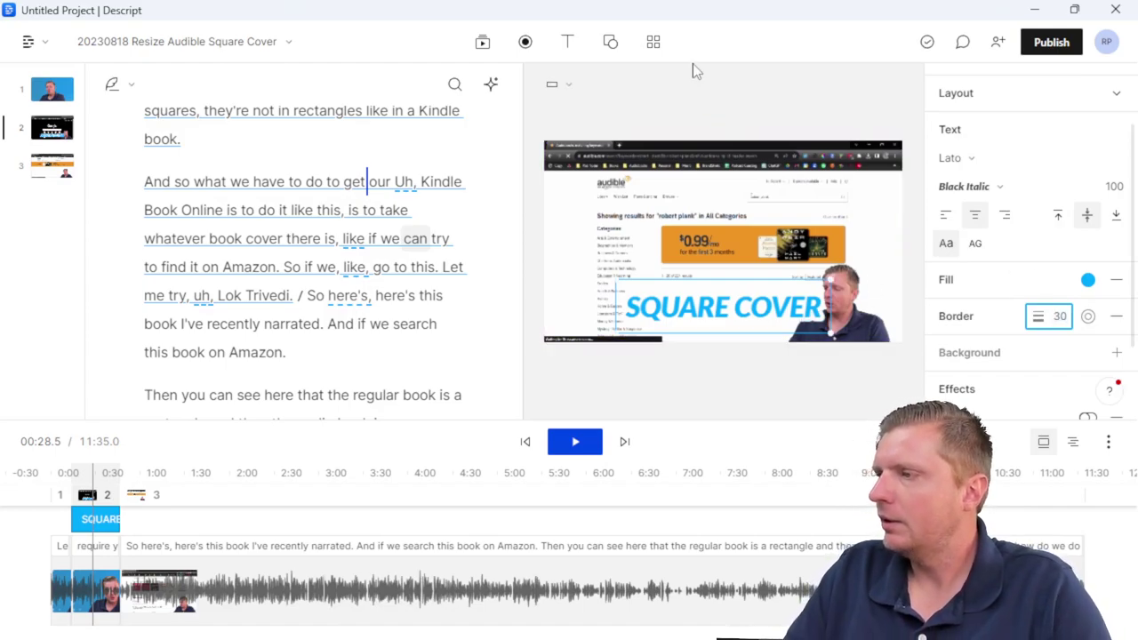
{"action": "left_click", "coordinate": [690, 106]}
Step: Try to enlarge the "SQUARE COVER" title box from its upper-left corner, and undo the resize
{"action": "left_click", "coordinate": [688, 309]}
{"action": "left_click_drag", "start_coordinate": [612, 286], "coordinate": [575, 258]}
{"action": "key", "text": "ctrl+z"}
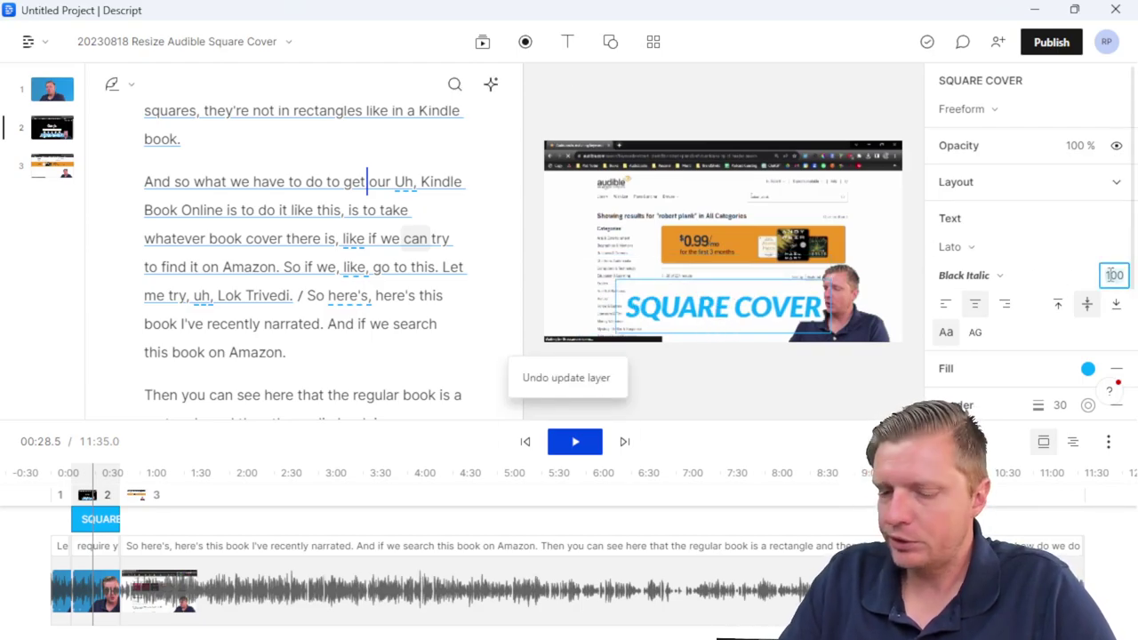
Step: Set the "SQUARE COVER" title's font size to 120 and widen its box so the text fits on one line
{"action": "type", "text": "120"}
{"action": "left_click", "coordinate": [808, 124]}
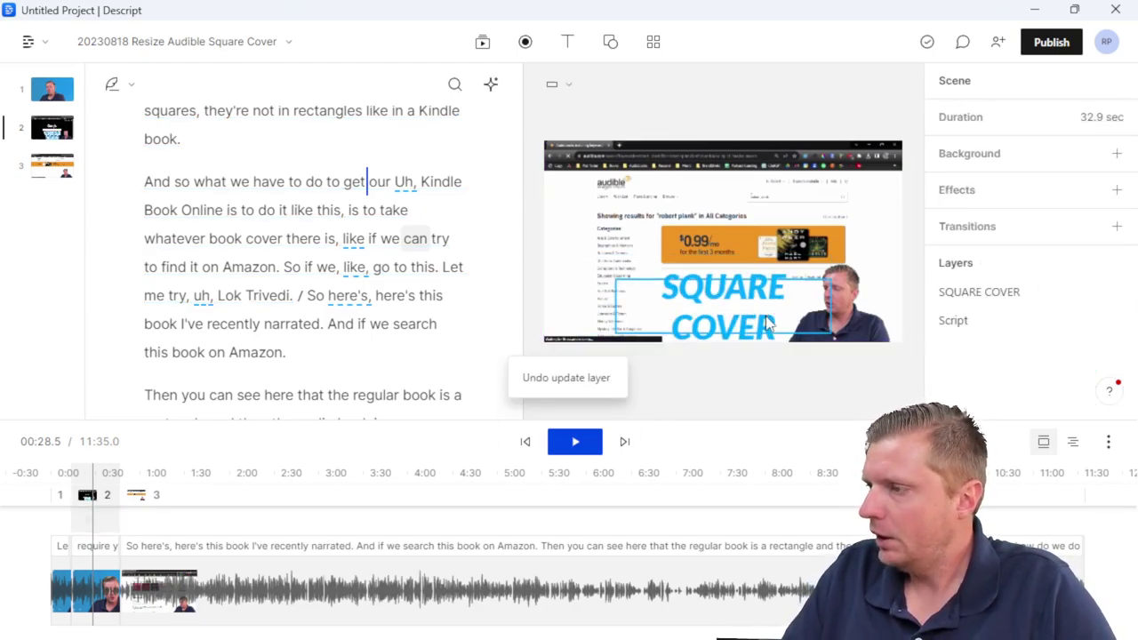
{"action": "left_click", "coordinate": [631, 312]}
{"action": "left_click_drag", "start_coordinate": [612, 302], "coordinate": [574, 303]}
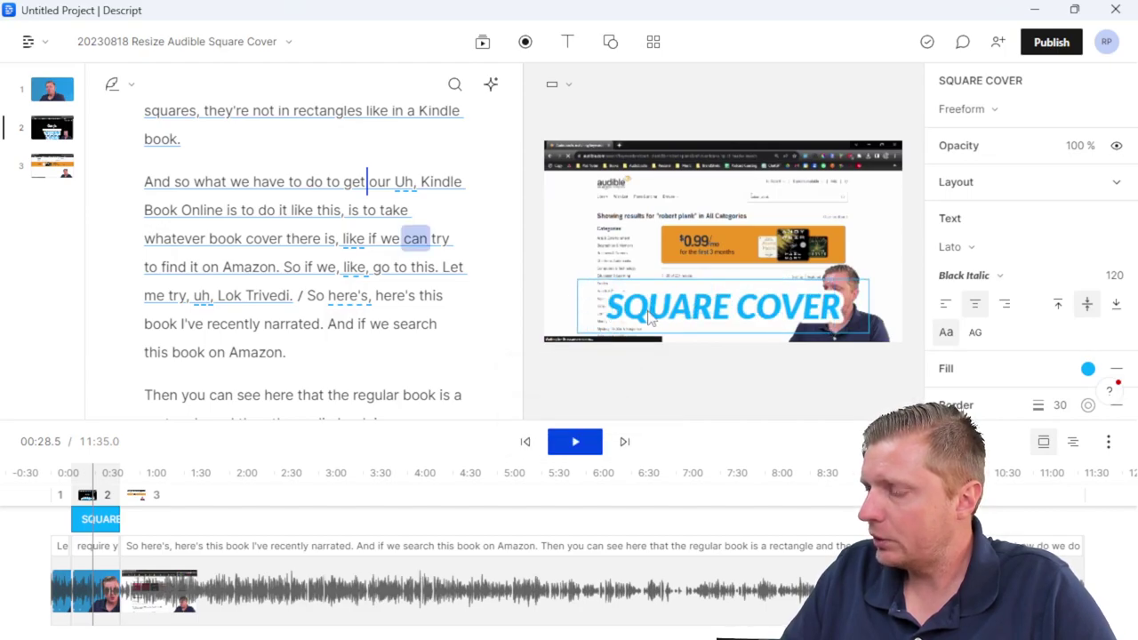
{"action": "left_click", "coordinate": [718, 108]}
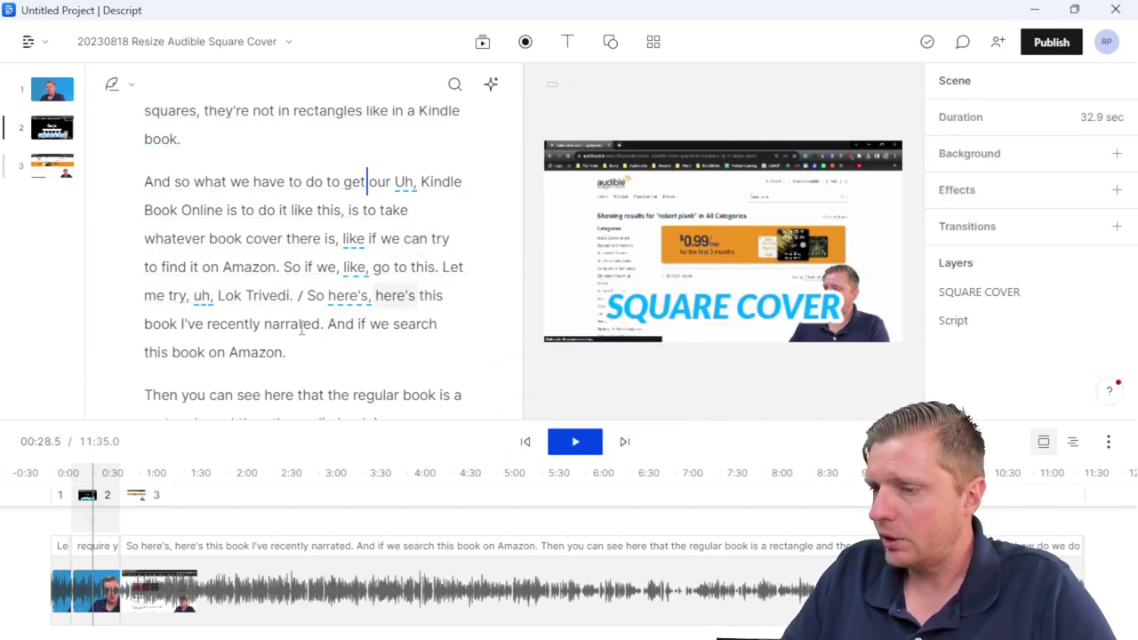
Step: Play the video from the first scene and shift the "SQUARE COVER" title left, away from the speaker, at its existing height
{"action": "left_click", "coordinate": [62, 500]}
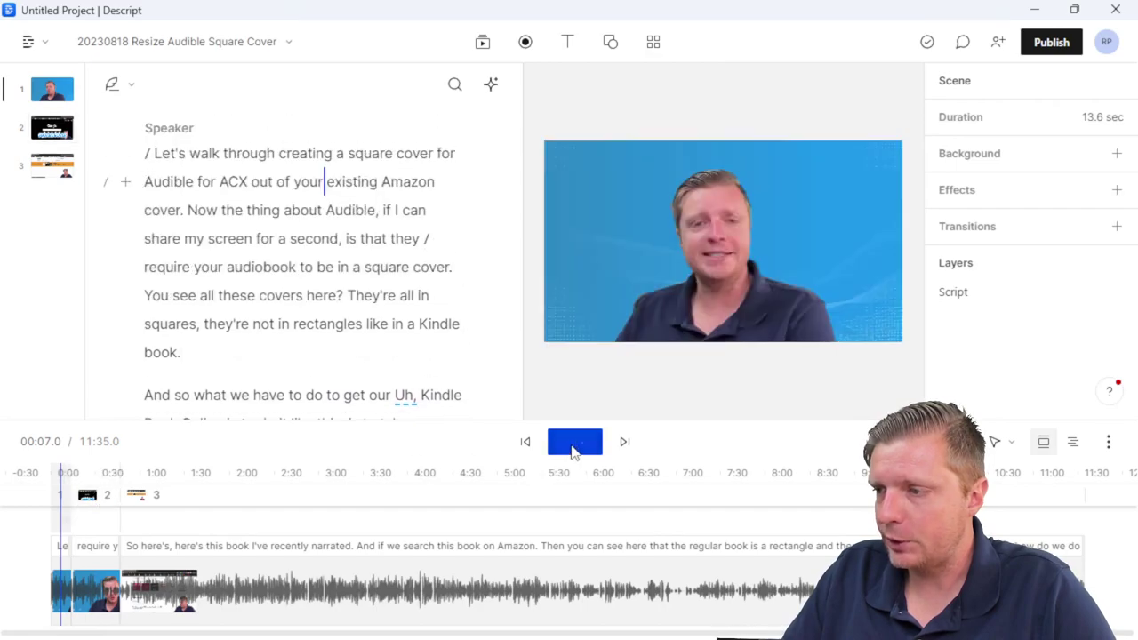
{"action": "left_click", "coordinate": [574, 442]}
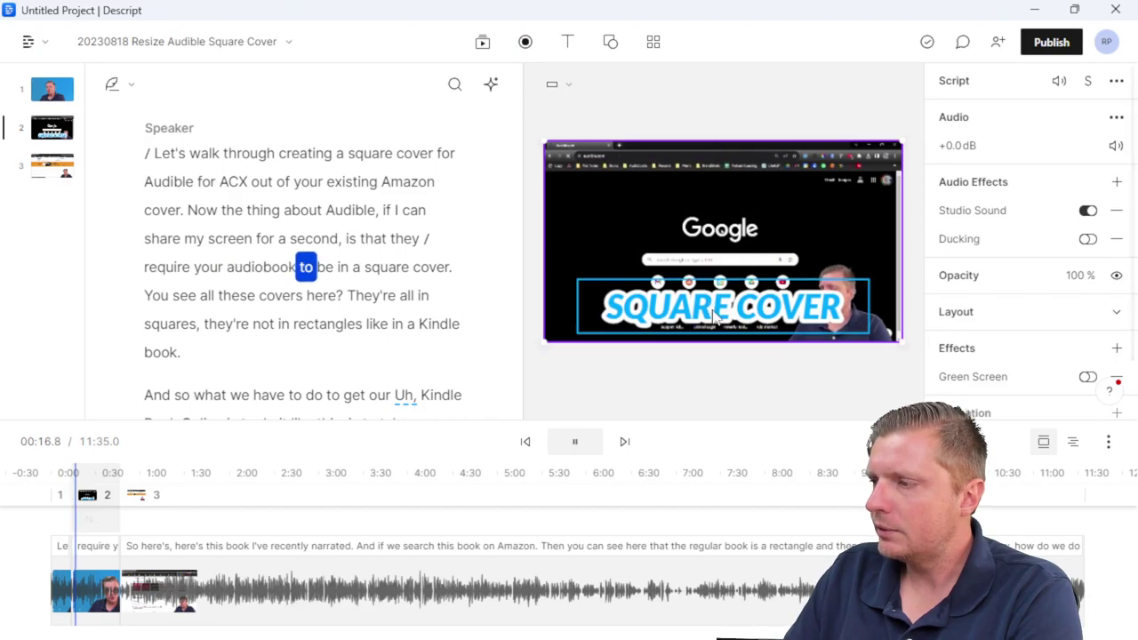
{"action": "left_click", "coordinate": [710, 258]}
{"action": "left_click", "coordinate": [711, 302]}
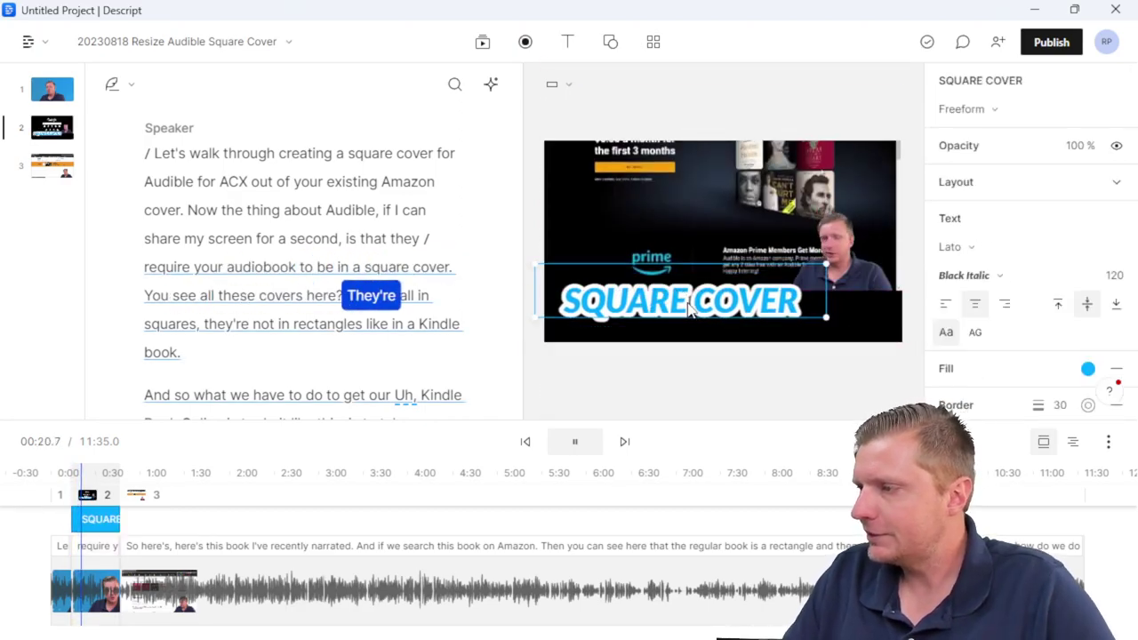
{"action": "key", "text": "ctrl+z"}
{"action": "left_click", "coordinate": [705, 311]}
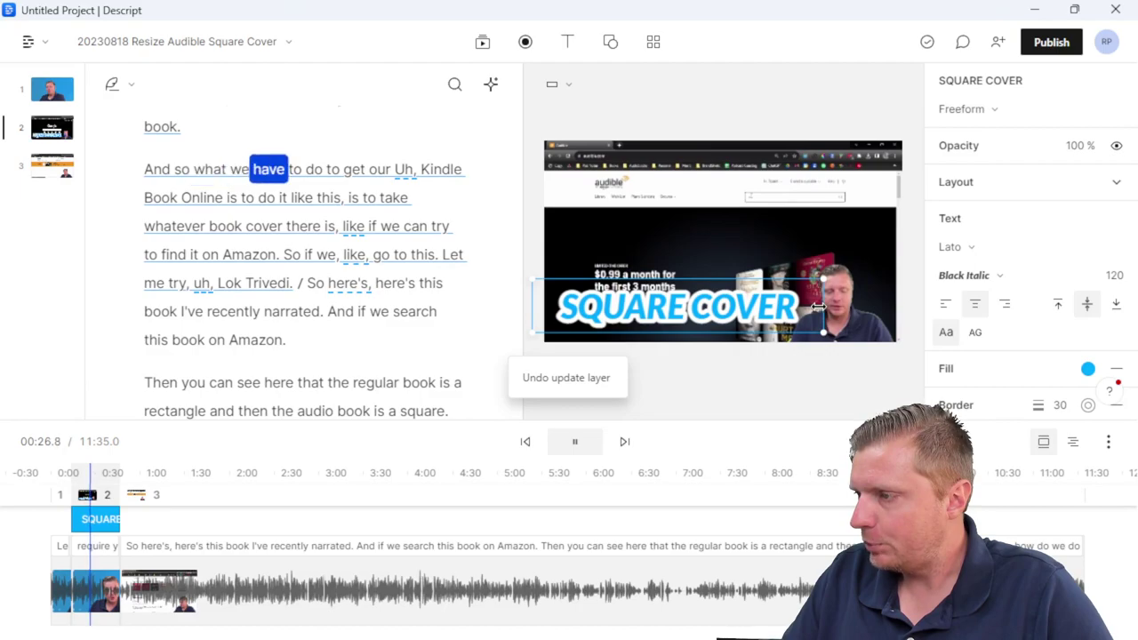
Step: Set the title's font size to 100, narrow its box and align it to the frame's lower-left corner beside the speaker, then pause playback
{"action": "left_click", "coordinate": [1114, 275]}
{"action": "type", "text": "100"}
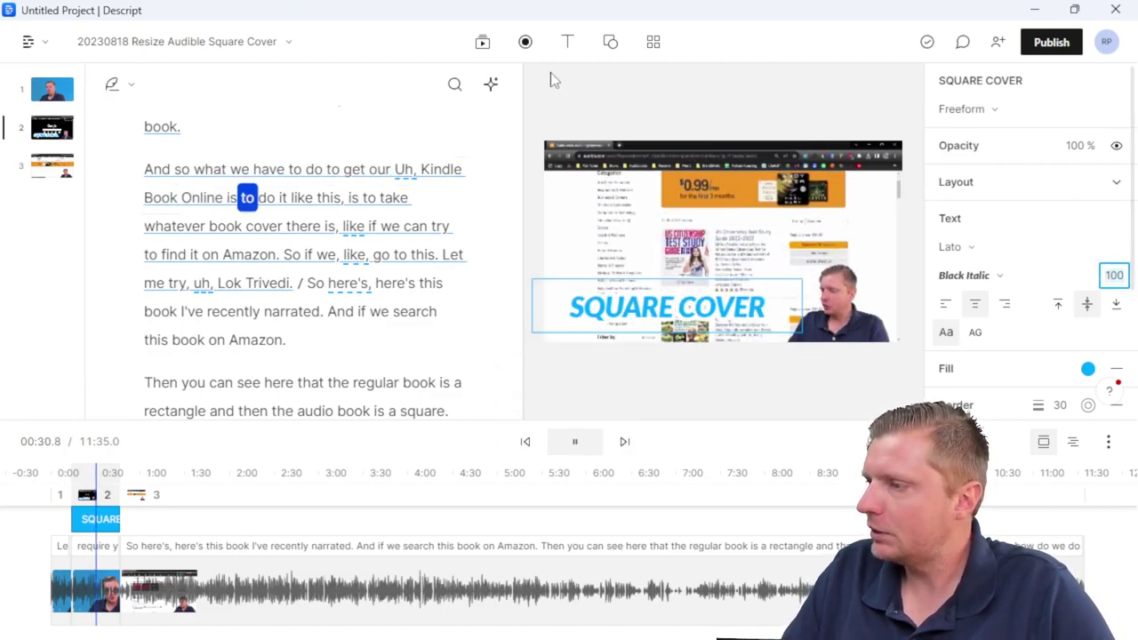
{"action": "left_click", "coordinate": [656, 107]}
{"action": "left_click", "coordinate": [805, 311]}
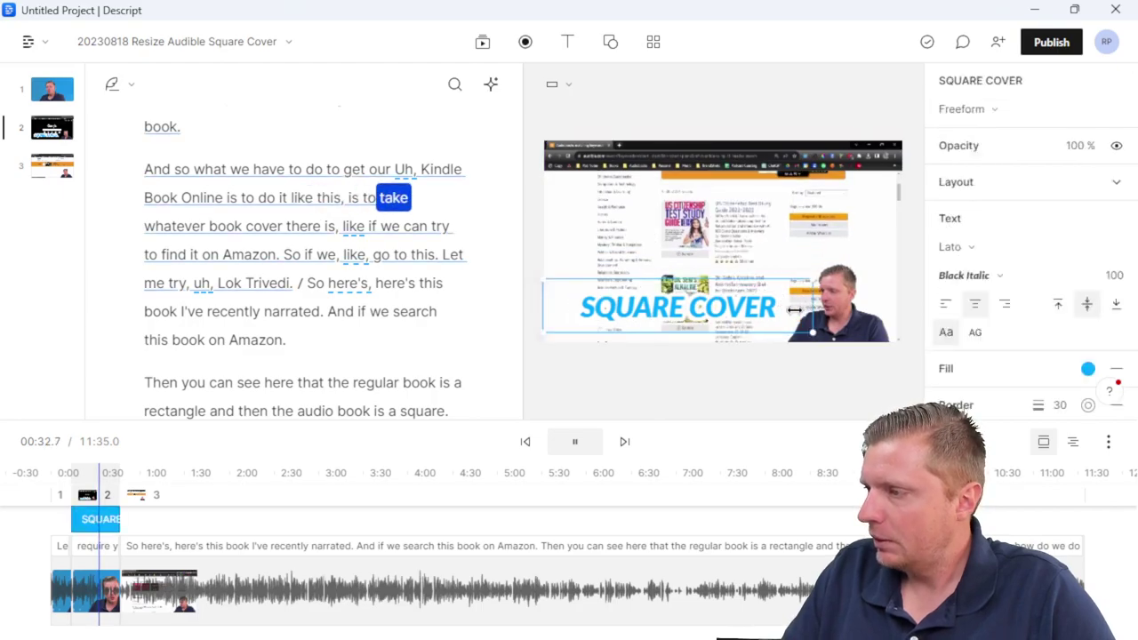
{"action": "left_click_drag", "start_coordinate": [805, 311], "coordinate": [727, 324]}
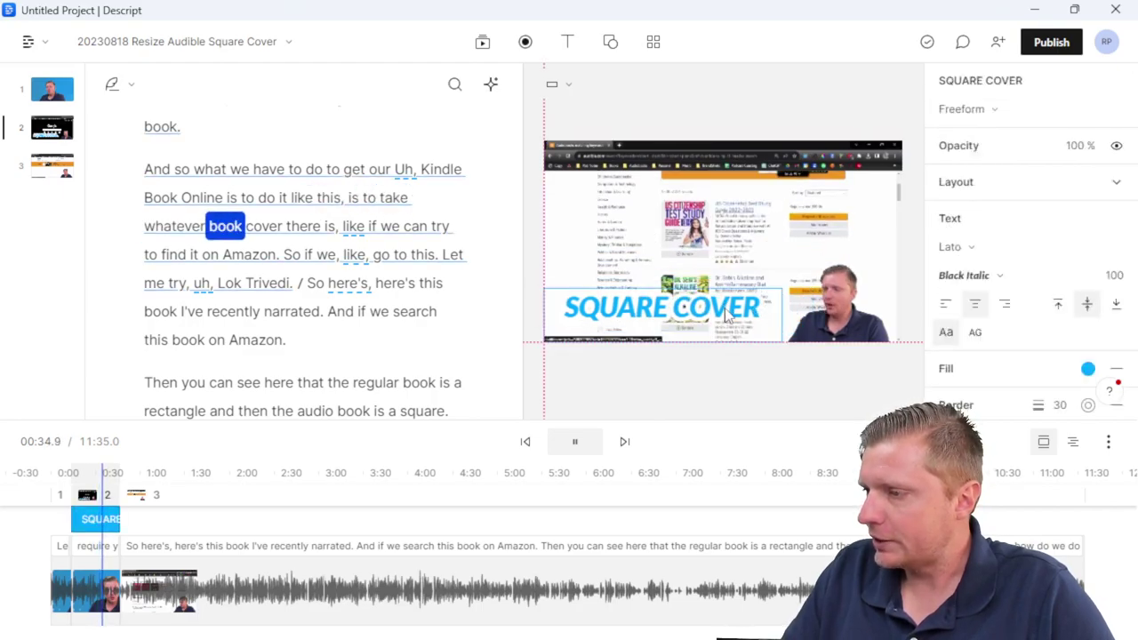
{"action": "left_click", "coordinate": [717, 95]}
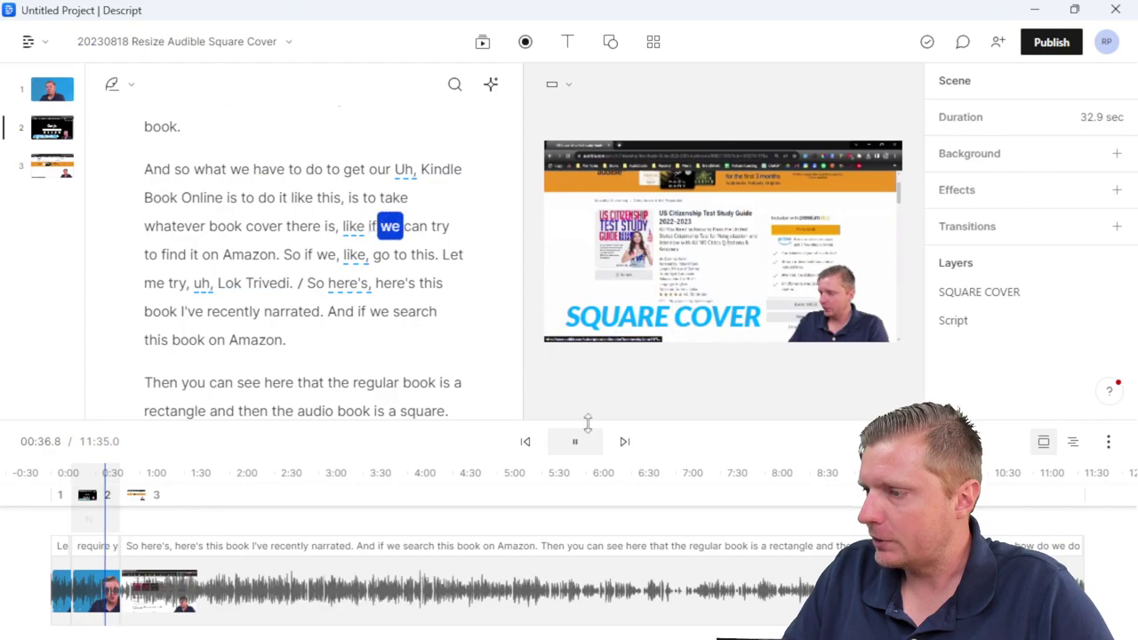
{"action": "left_click", "coordinate": [620, 333]}
{"action": "key", "text": "space"}
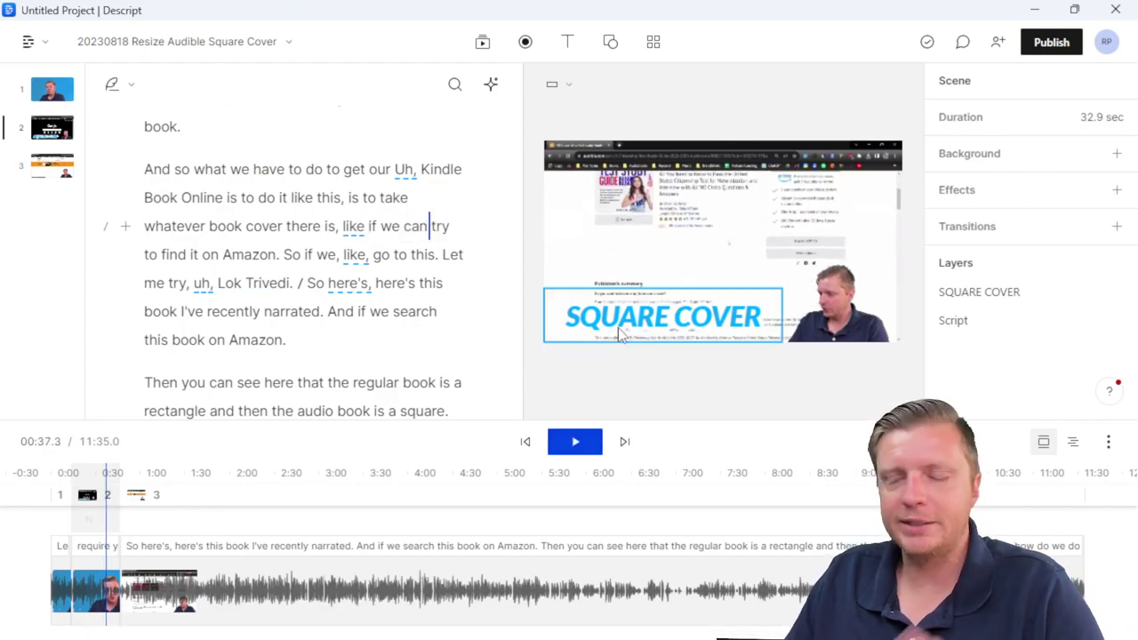
Step: Insert a scene break in the transcript after "to our downloads.", just before "And then we go over to best tool"
{"action": "scroll", "coordinate": [455, 279], "scroll_direction": "down", "scroll_amount": 10}
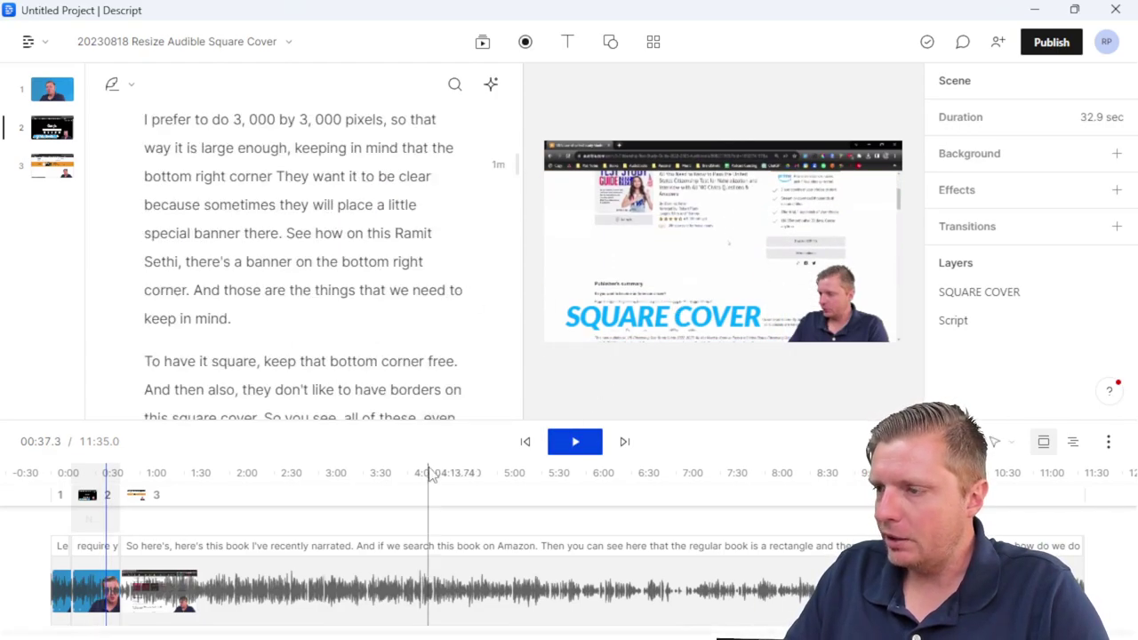
{"action": "left_click", "coordinate": [426, 476]}
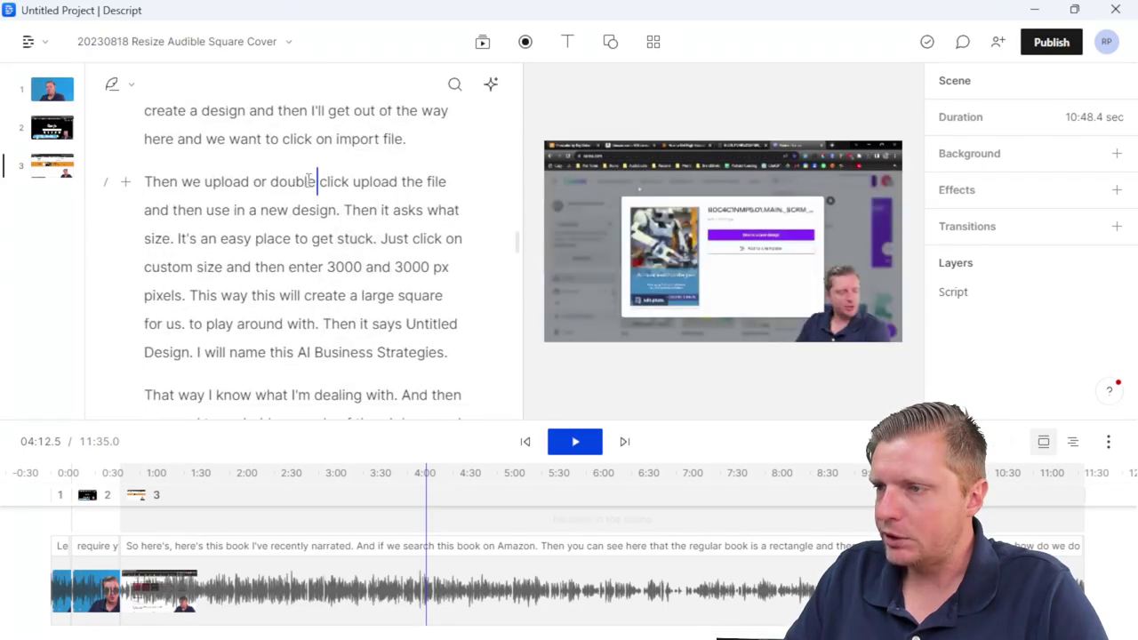
{"action": "scroll", "coordinate": [147, 184], "scroll_direction": "up", "scroll_amount": 5}
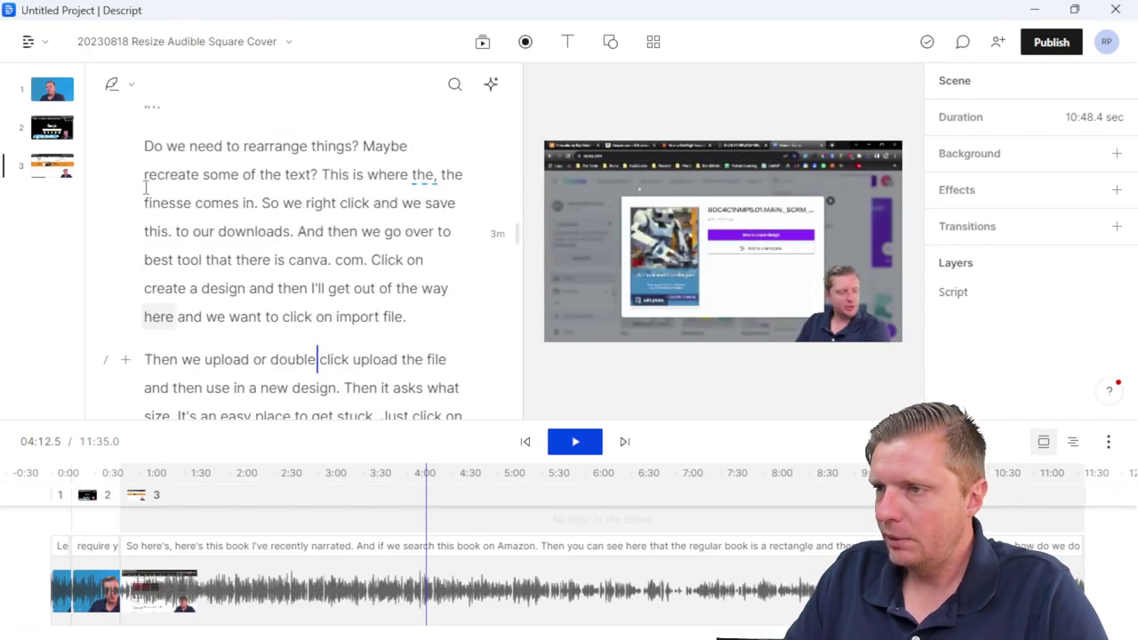
{"action": "left_click", "coordinate": [241, 235]}
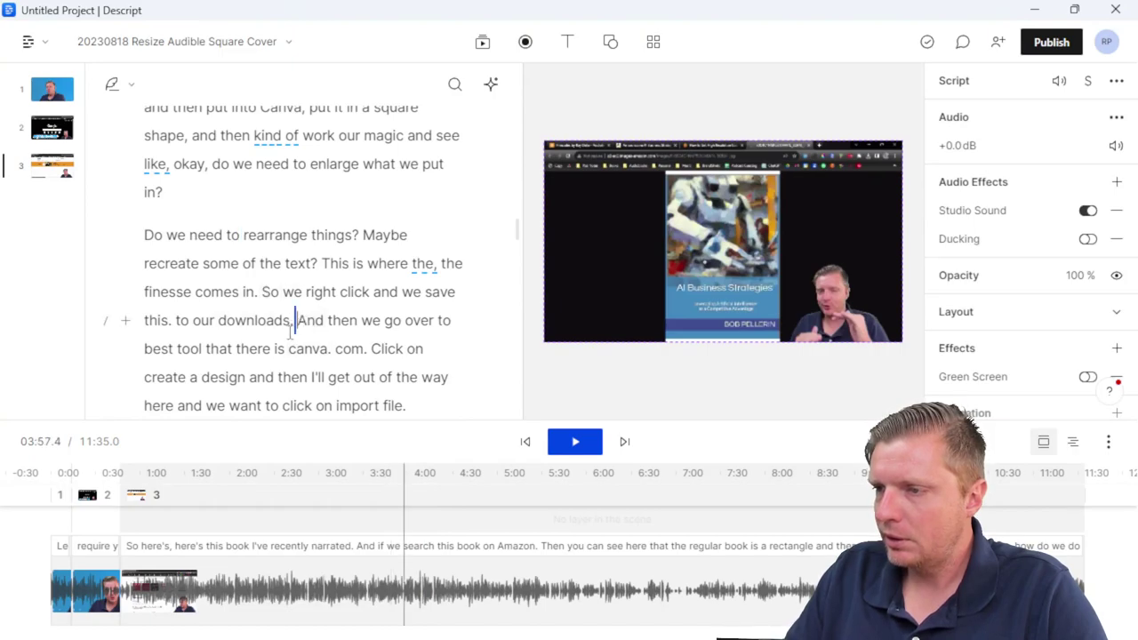
{"action": "left_click", "coordinate": [105, 321]}
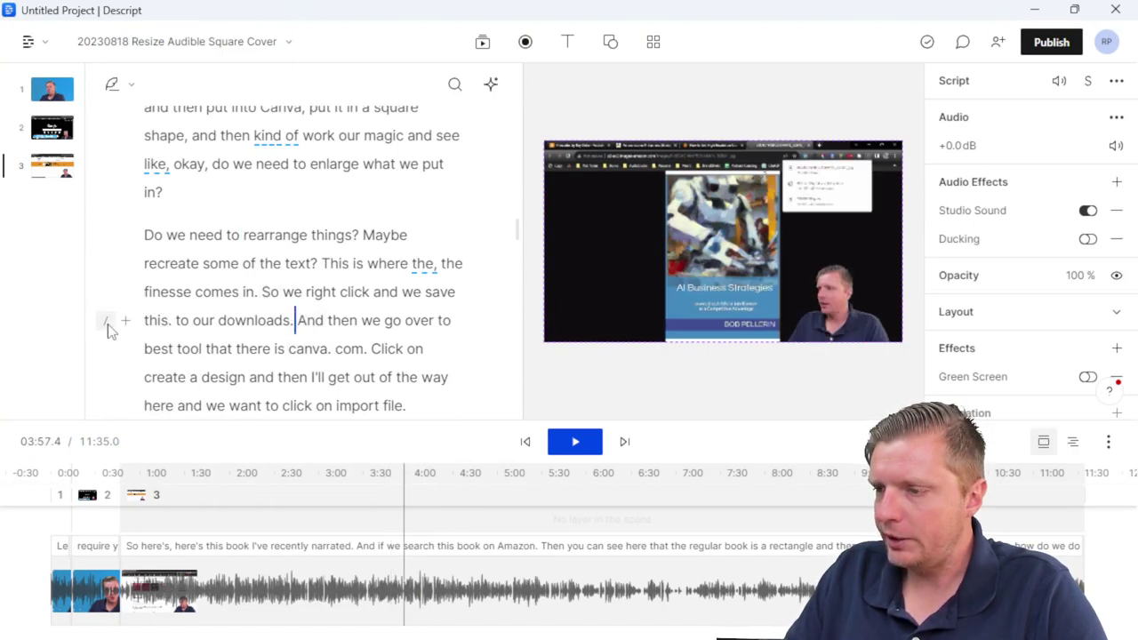
Step: Insert a scene break at the start of the paragraph "That way I know what I'm dealing with"
{"action": "left_click", "coordinate": [468, 478]}
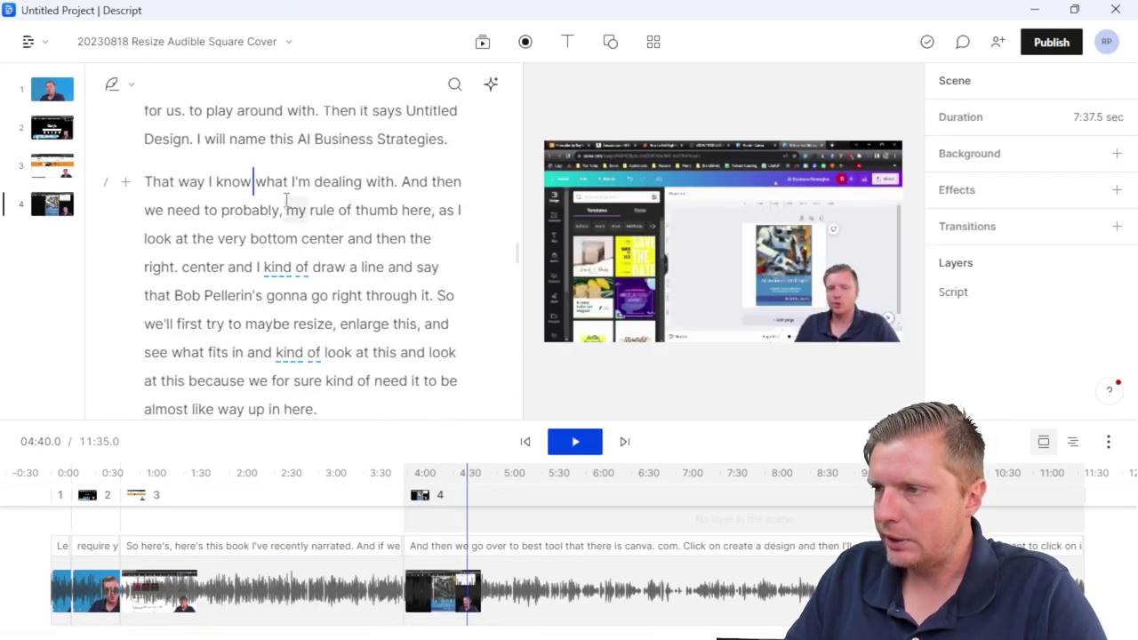
{"action": "left_click", "coordinate": [310, 181]}
{"action": "left_click", "coordinate": [303, 237]}
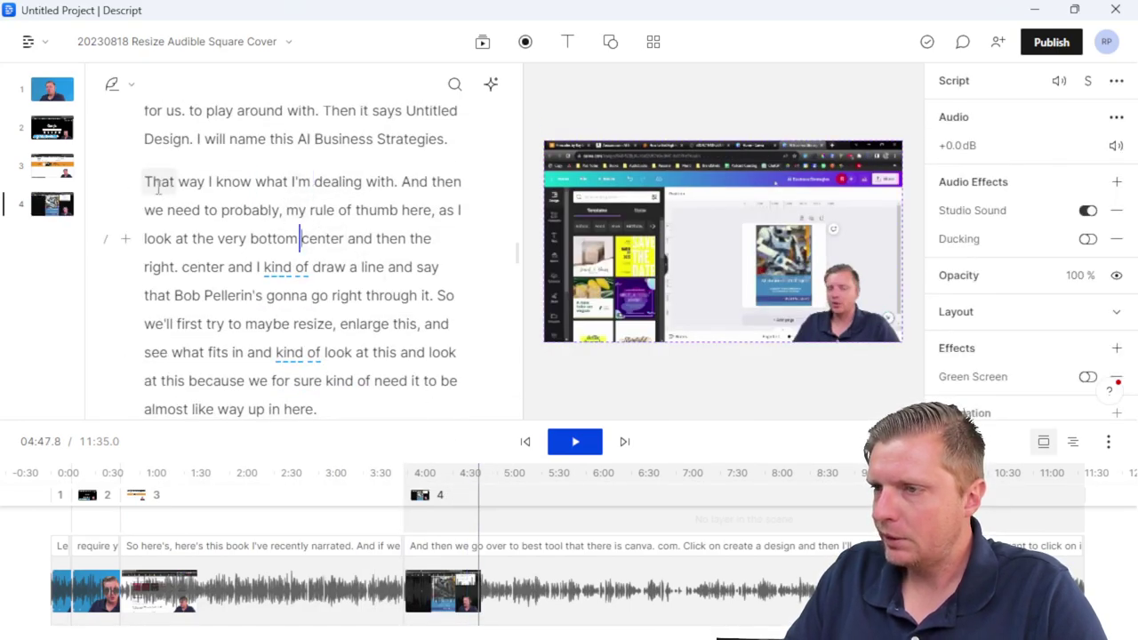
{"action": "left_click", "coordinate": [105, 183]}
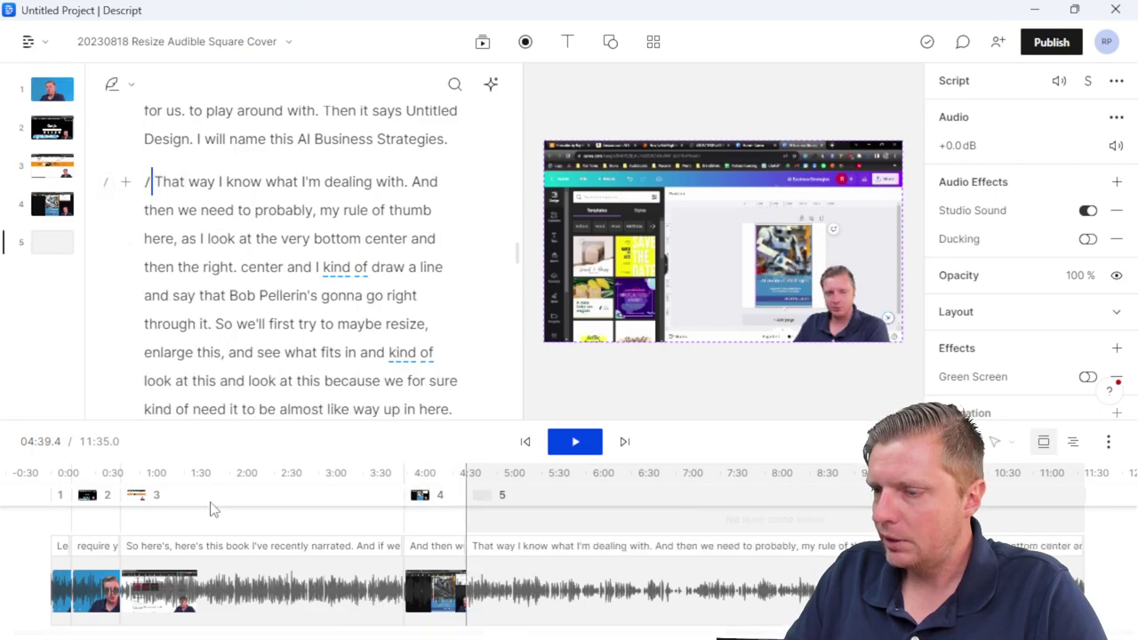
Step: Insert a scene break in the transcript after "now I just click on share.", just before "And then download PNG"
{"action": "left_click", "coordinate": [840, 497]}
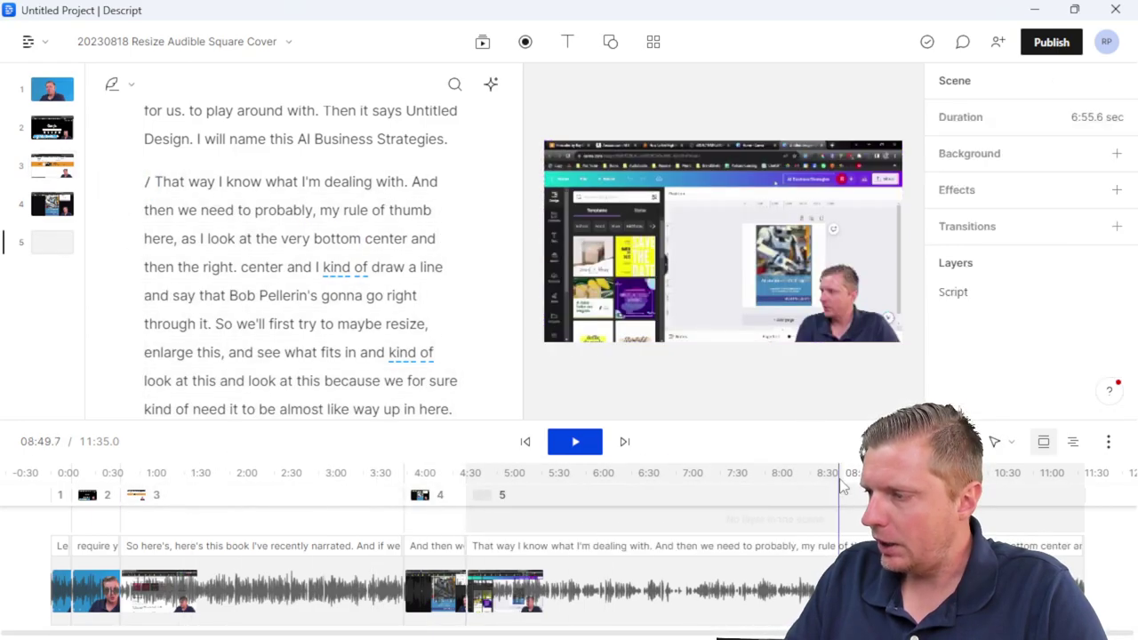
{"action": "left_click", "coordinate": [318, 279]}
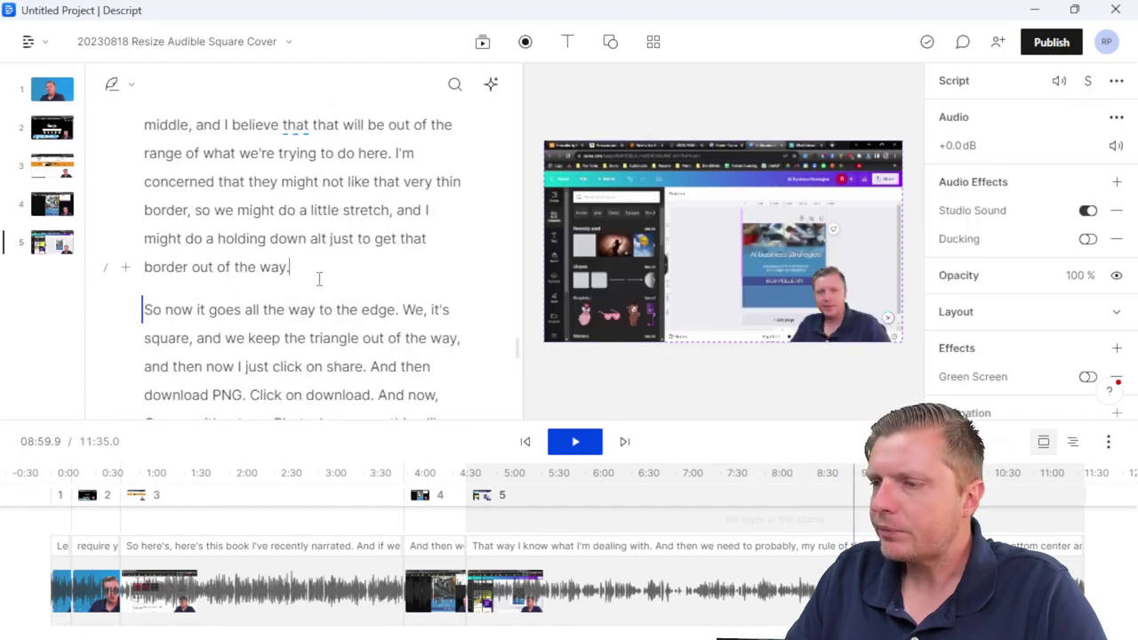
{"action": "scroll", "coordinate": [318, 279], "scroll_direction": "down", "scroll_amount": 2}
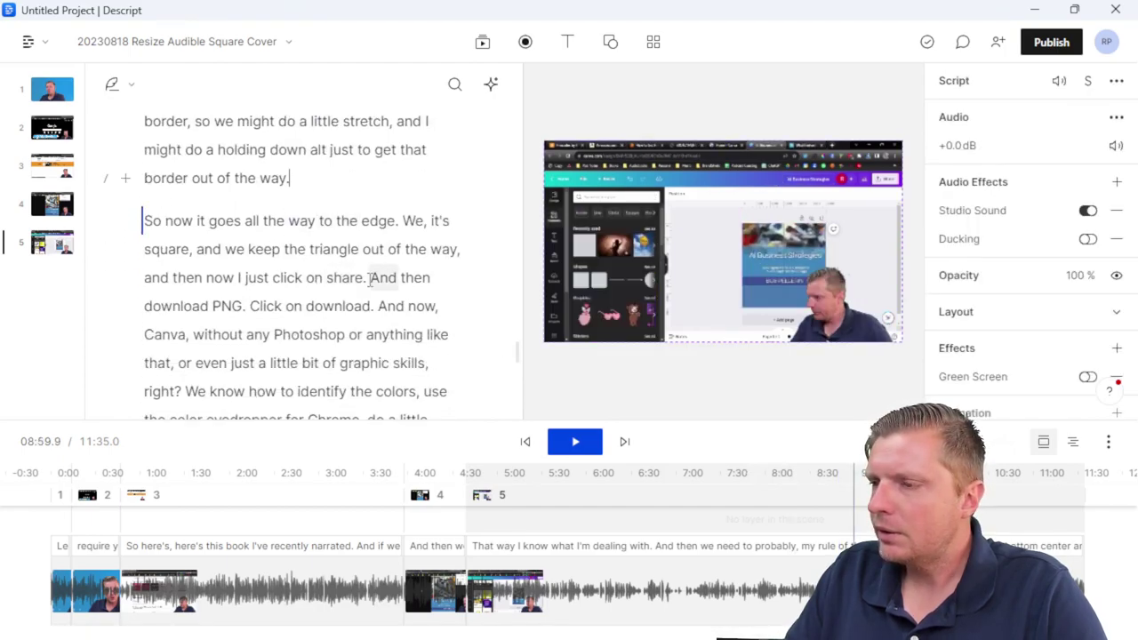
{"action": "left_click", "coordinate": [370, 277]}
{"action": "type", "text": "/"}
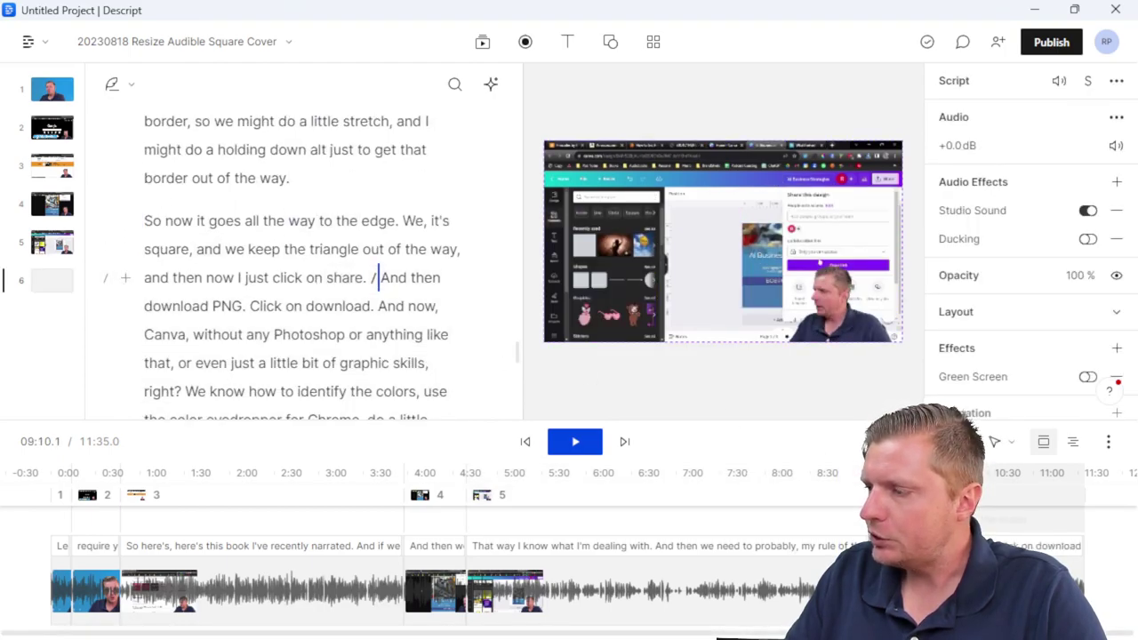
Step: Insert a scene break after "in my Downloads folder.", just before "Then this is the graphic"
{"action": "left_click", "coordinate": [938, 471]}
{"action": "scroll", "coordinate": [316, 229], "scroll_direction": "up", "scroll_amount": 2}
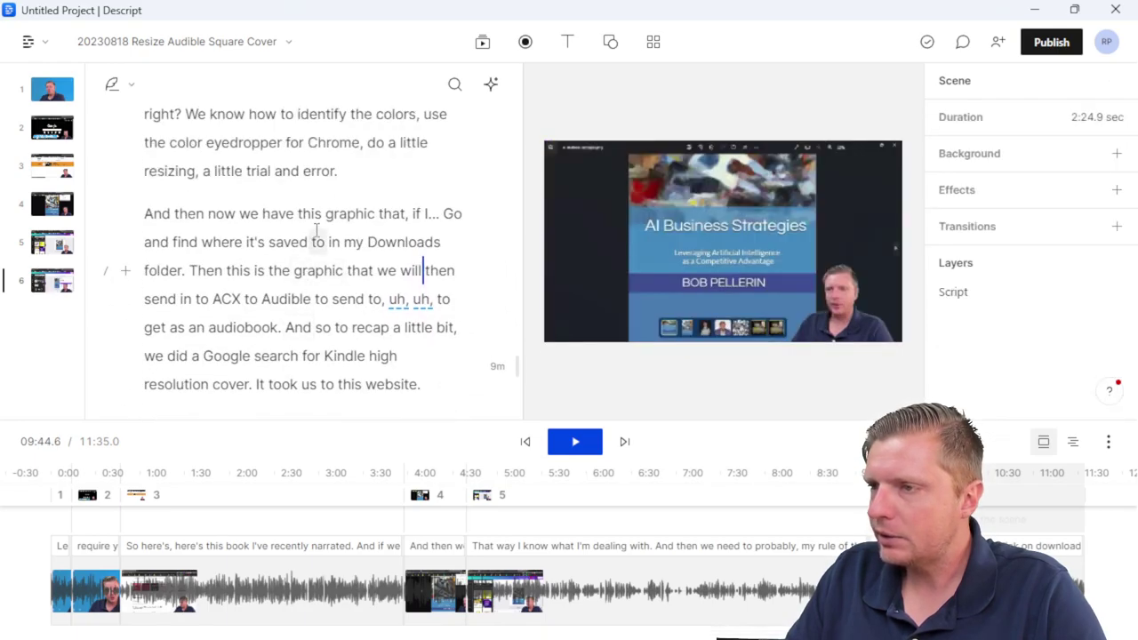
{"action": "left_click", "coordinate": [186, 271]}
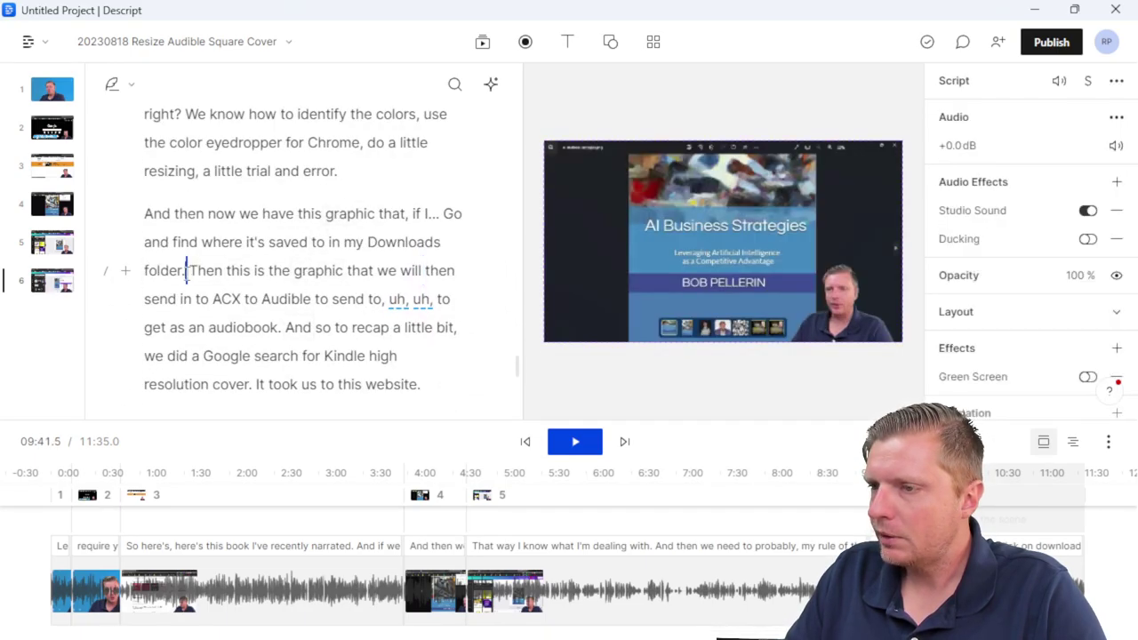
{"action": "type", "text": "/"}
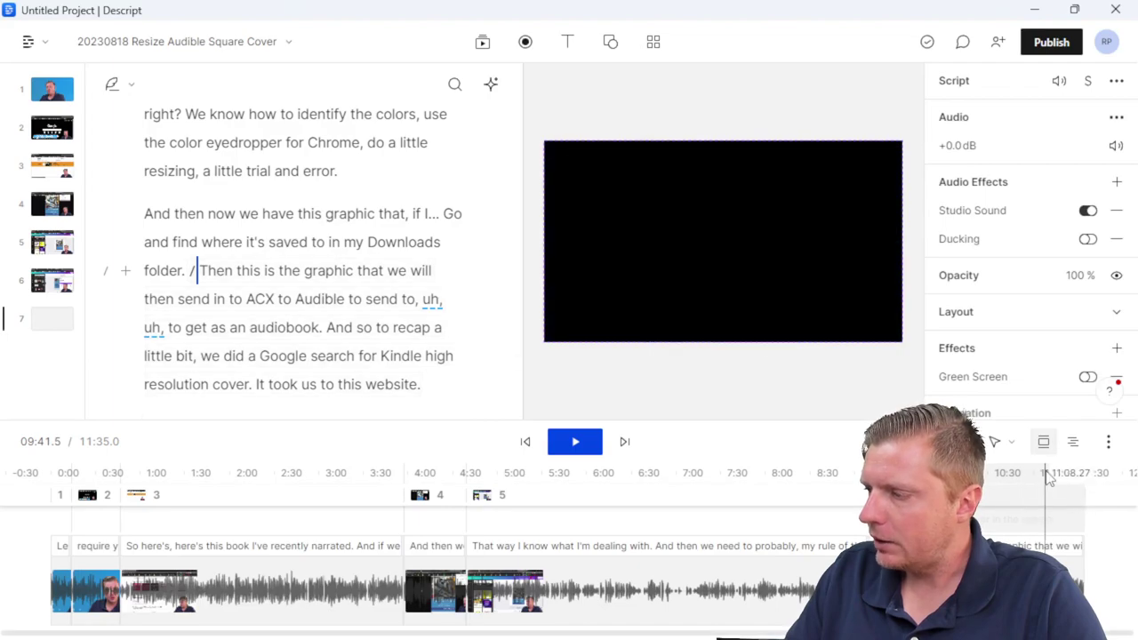
Step: Insert a scene break after "Then contact us.", just before "Find us at dfynarration. com"
{"action": "left_click", "coordinate": [1045, 474]}
{"action": "scroll", "coordinate": [327, 137], "scroll_direction": "up", "scroll_amount": 5}
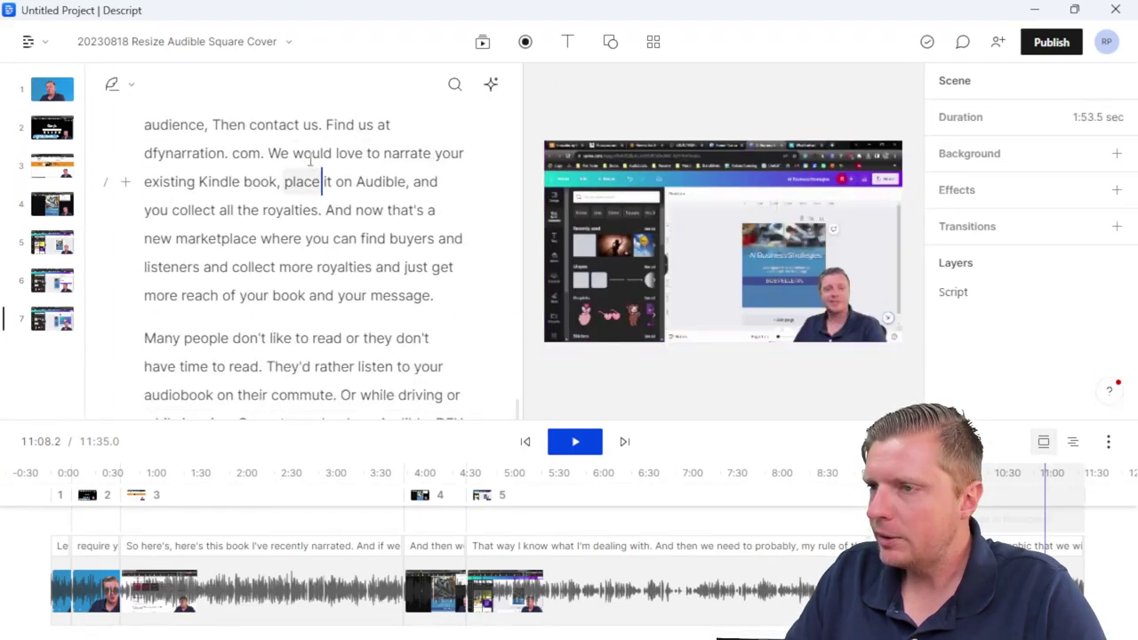
{"action": "scroll", "coordinate": [310, 160], "scroll_direction": "up", "scroll_amount": 2}
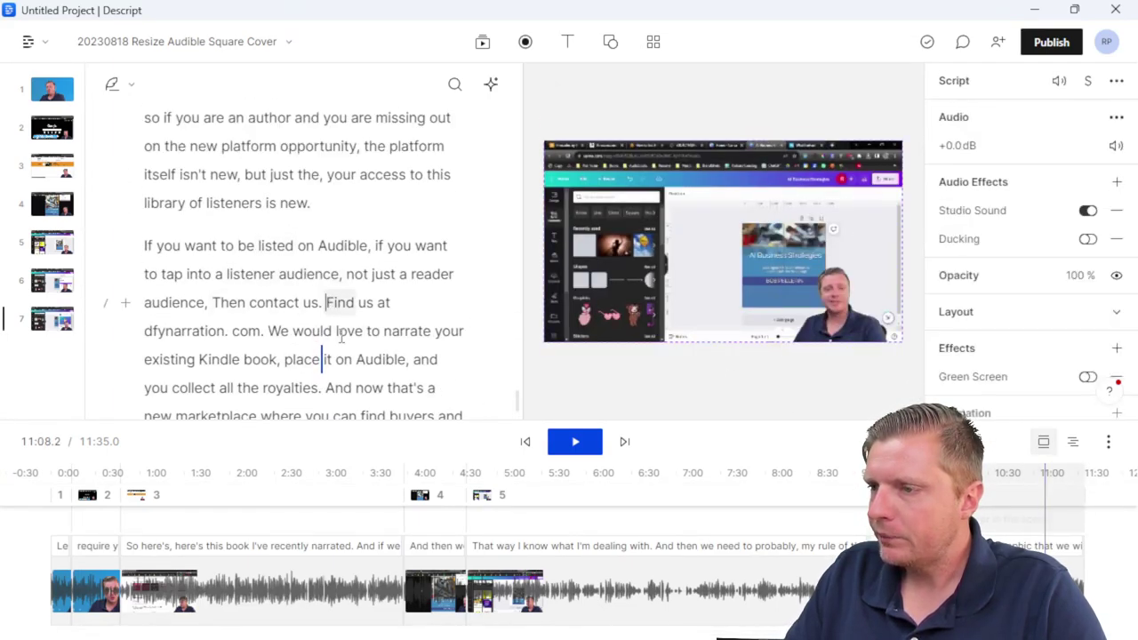
{"action": "type", "text": "/"}
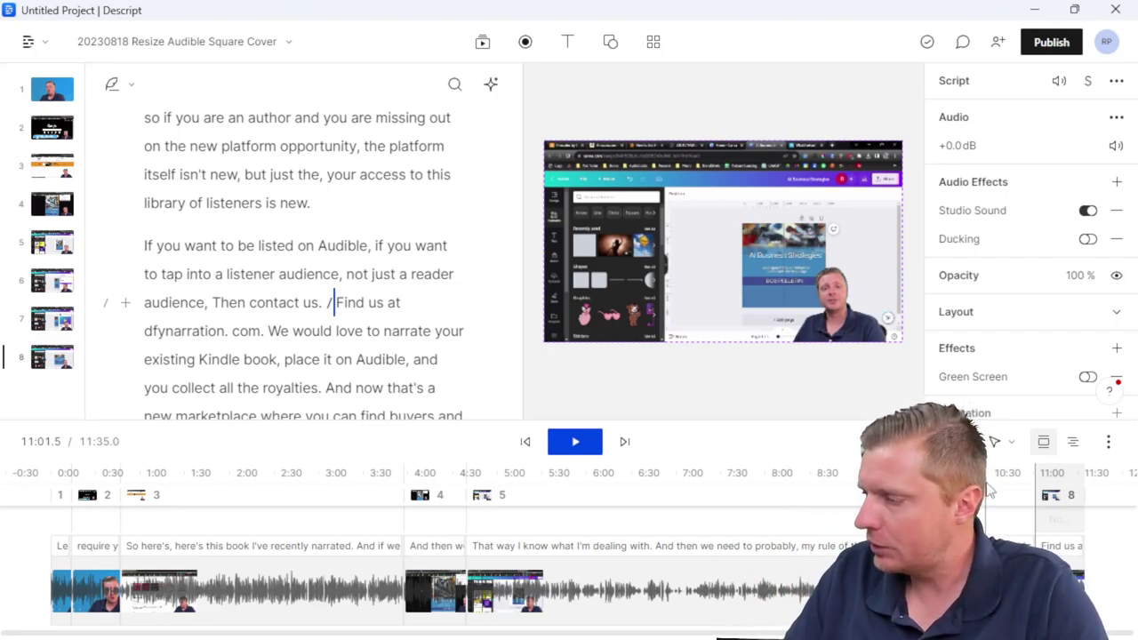
Step: Insert a scene break at the start of the final paragraph, "Many people don't like to read"
{"action": "left_click", "coordinate": [1064, 497]}
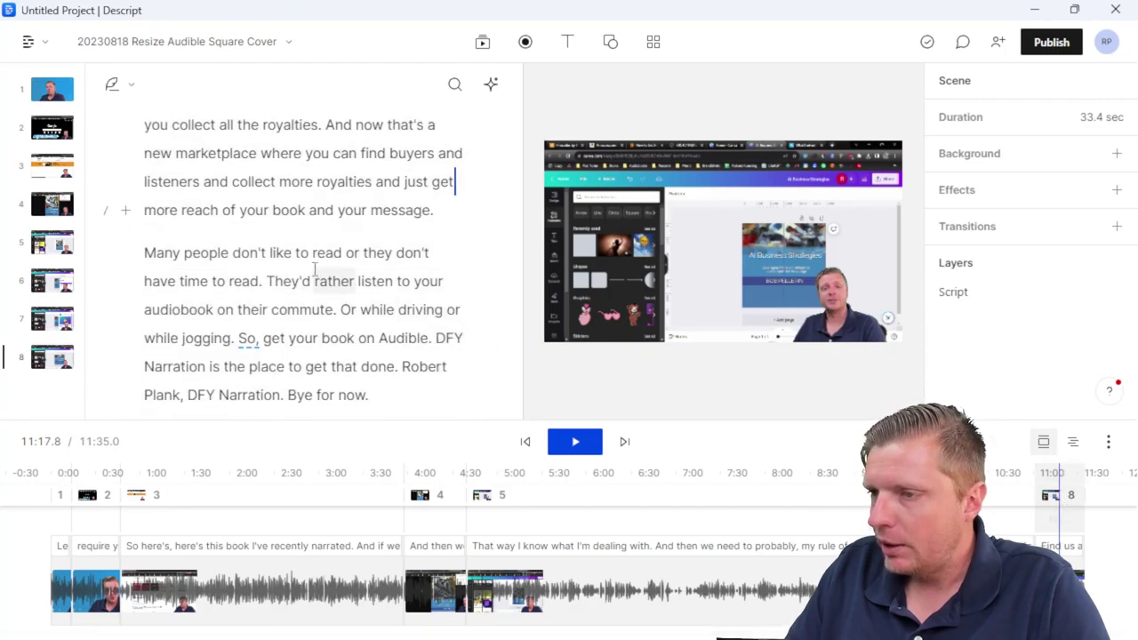
{"action": "left_click", "coordinate": [447, 206]}
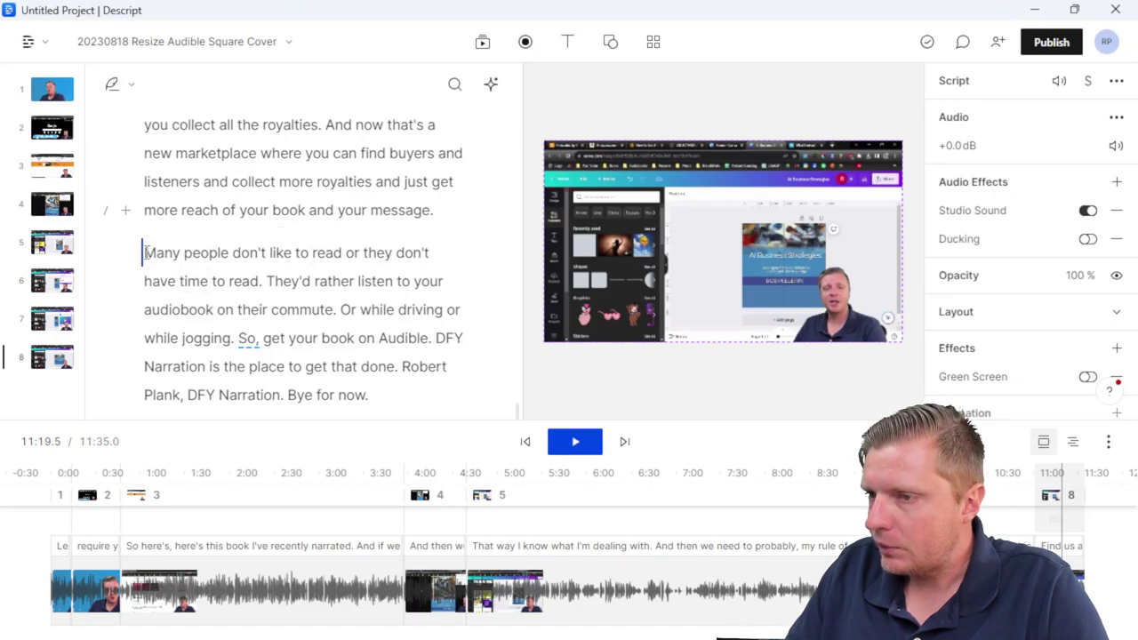
{"action": "type", "text": "/"}
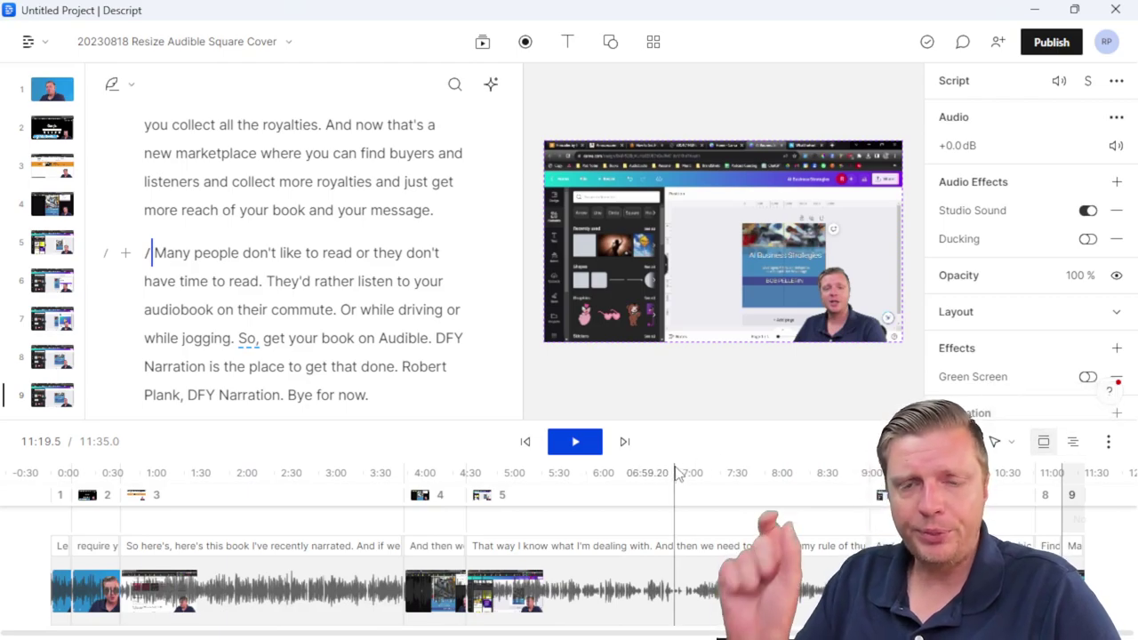
Step: Show the layers in the timeline and copy scene 2's "SQUARE COVER" title into scenes 4, 6 and 8
{"action": "left_click", "coordinate": [1077, 444]}
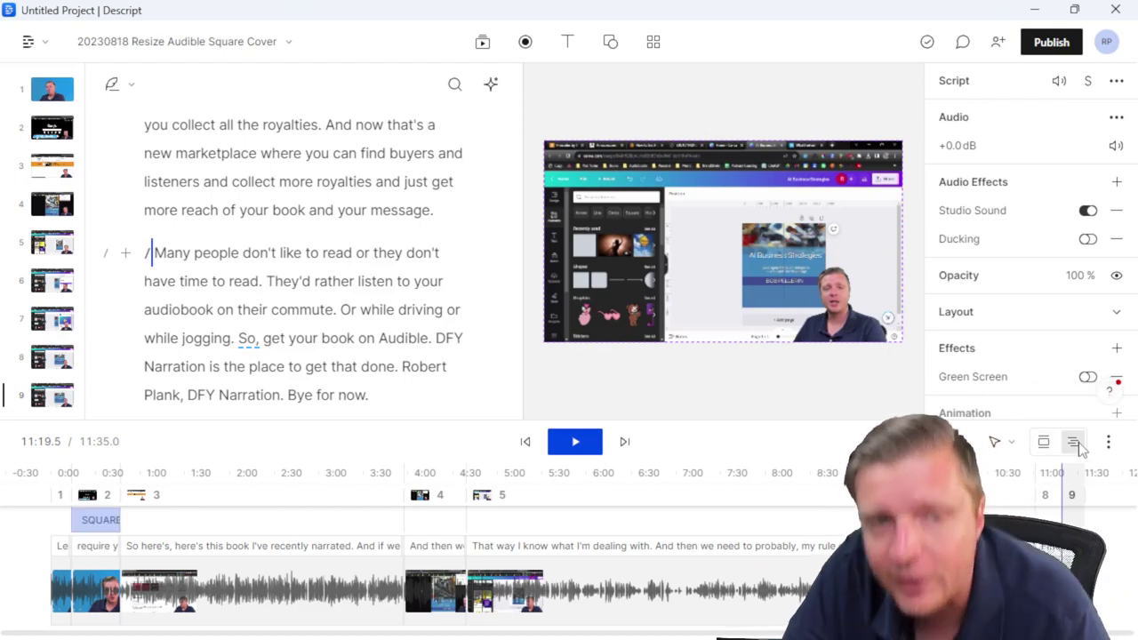
{"action": "left_click", "coordinate": [99, 530]}
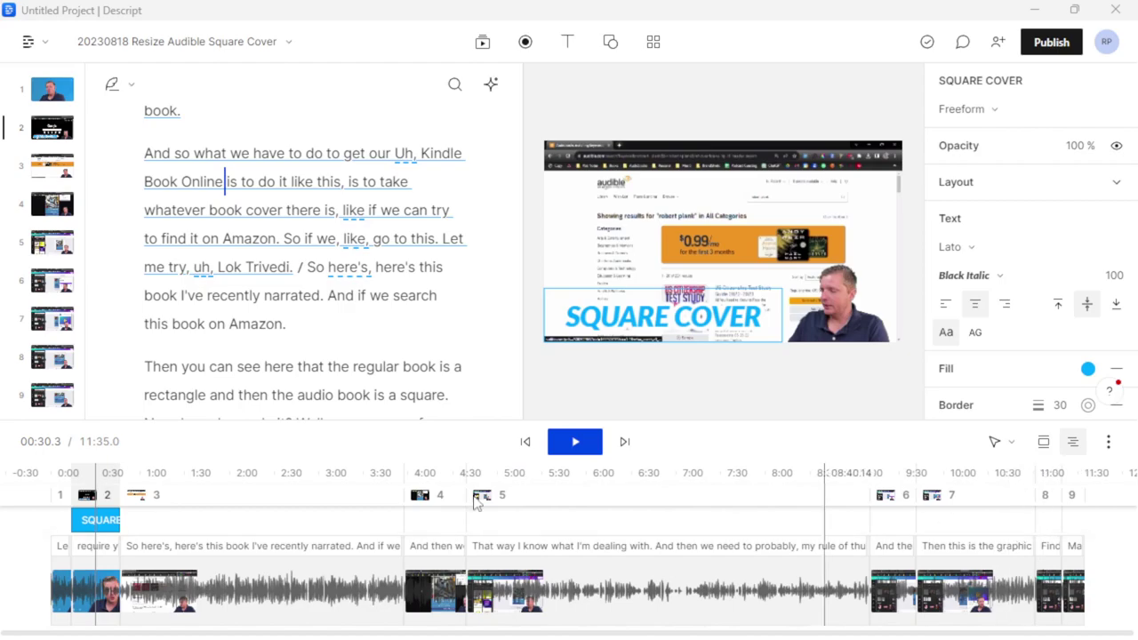
{"action": "left_click", "coordinate": [86, 522]}
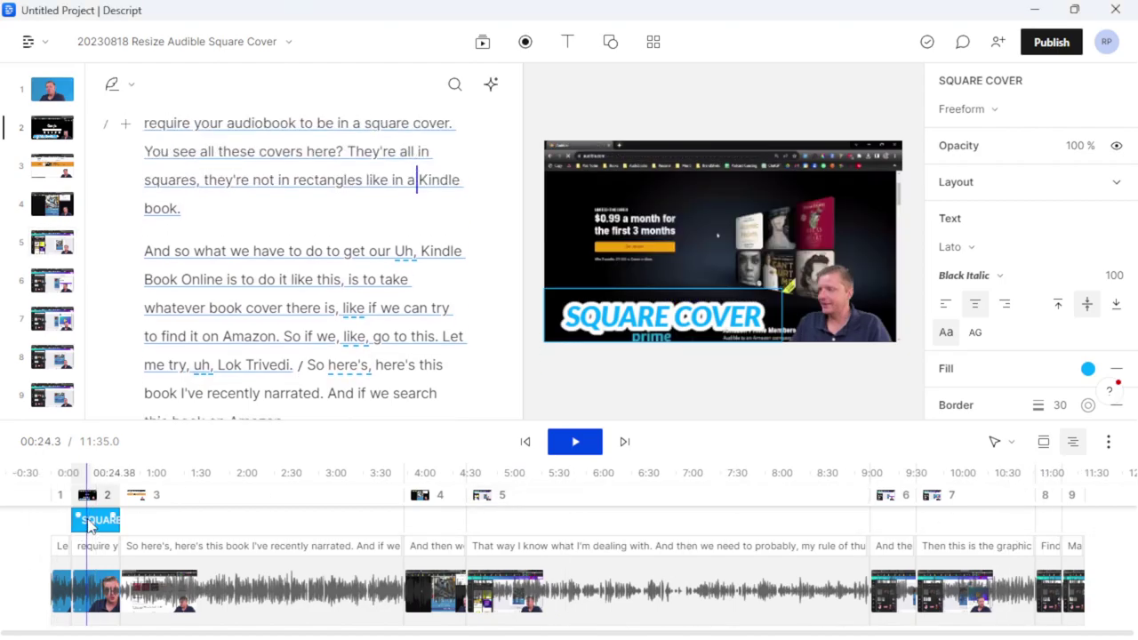
{"action": "left_click", "coordinate": [426, 533]}
{"action": "key", "text": "ctrl+v"}
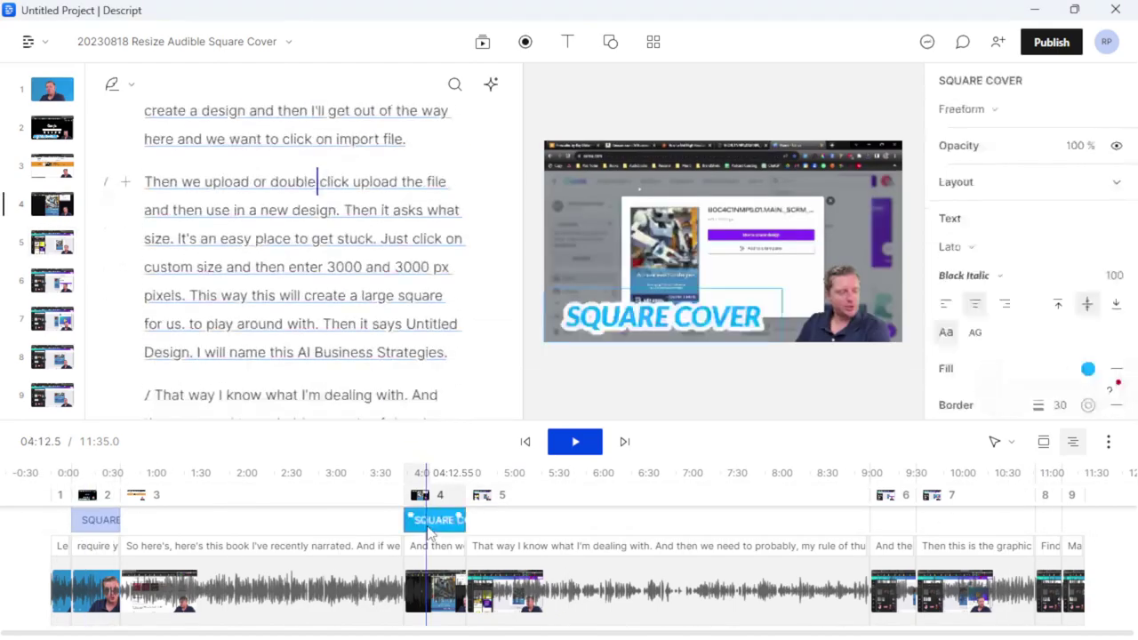
{"action": "left_click", "coordinate": [889, 531]}
{"action": "key", "text": "ctrl+v"}
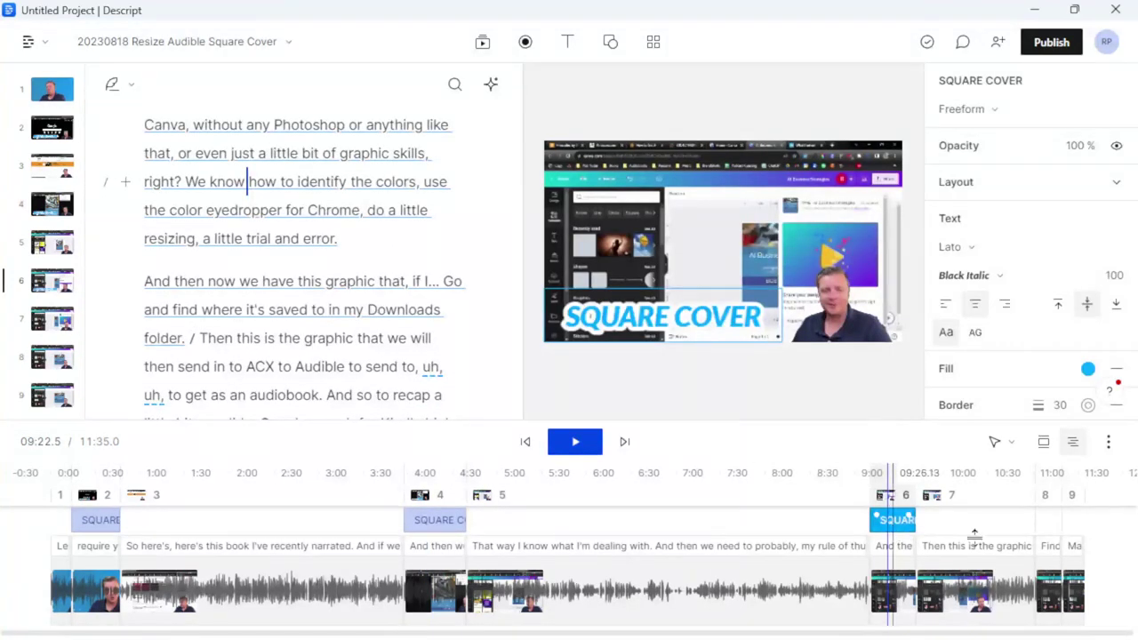
{"action": "left_click", "coordinate": [1060, 532]}
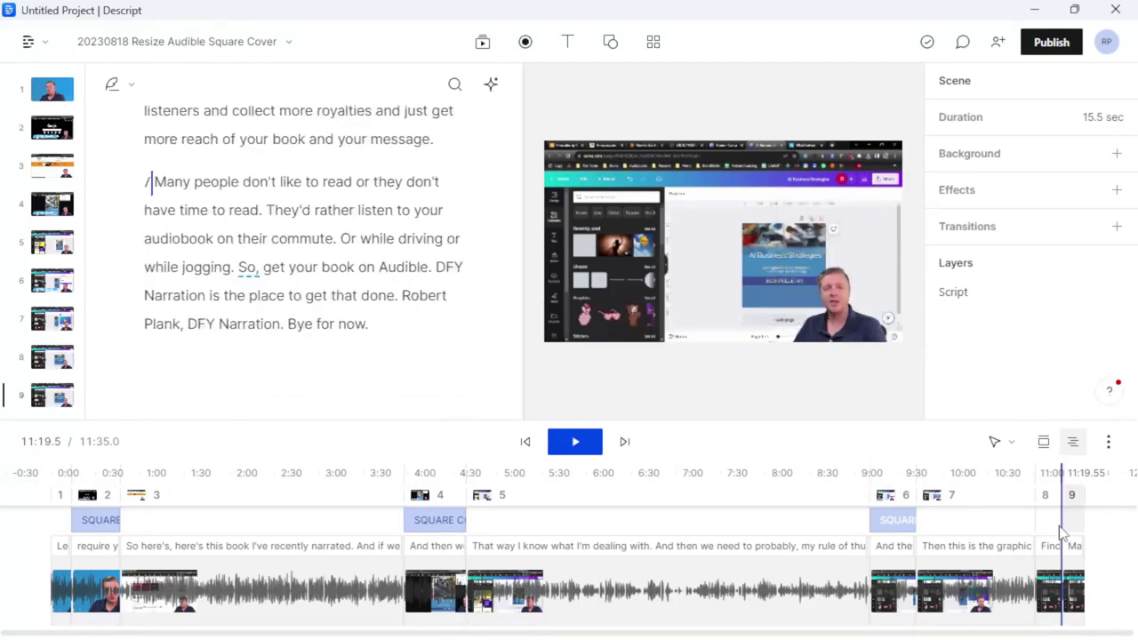
{"action": "left_click", "coordinate": [1053, 531]}
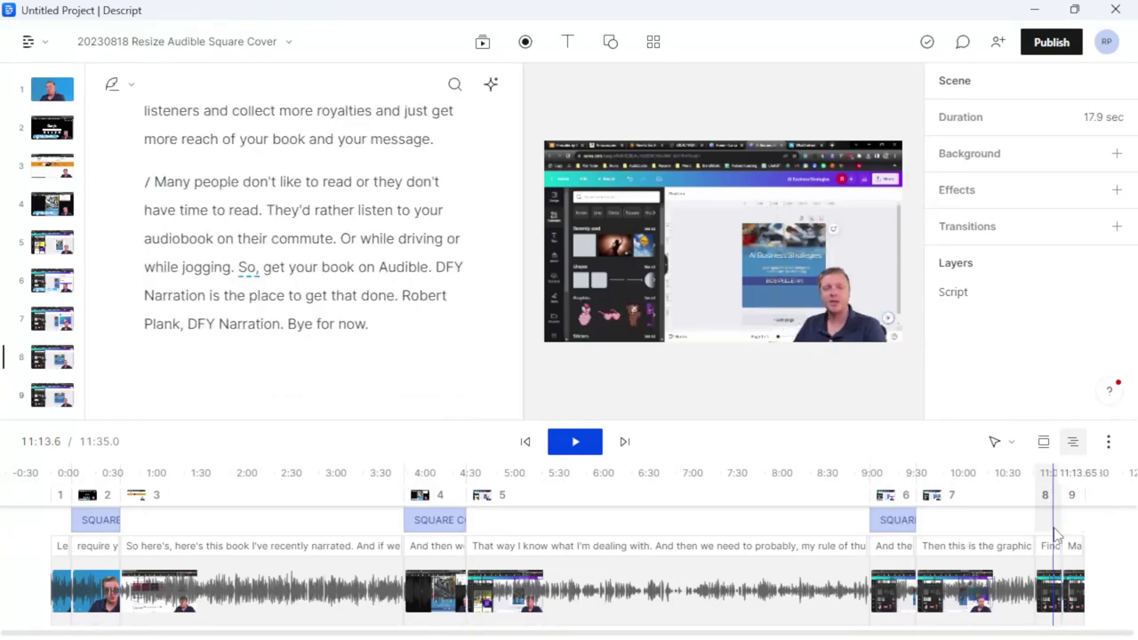
{"action": "key", "text": "ctrl+v"}
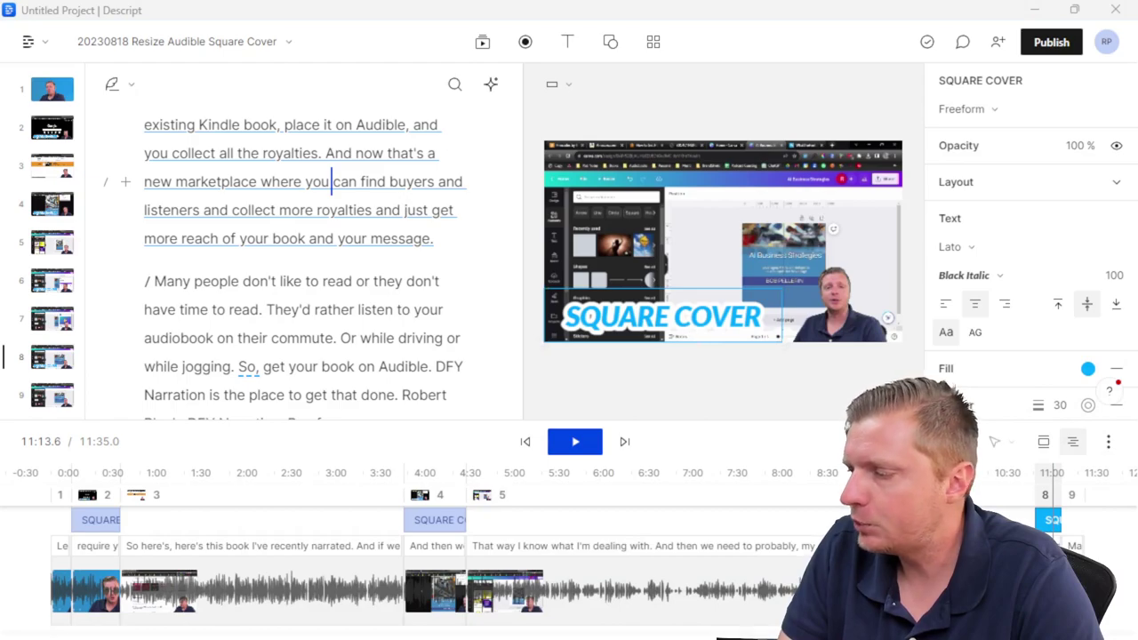
Step: Change the scene 8 title to "DFYNARRATION.COM" and widen its box so the text fits on one line
{"action": "double_click", "coordinate": [699, 286]}
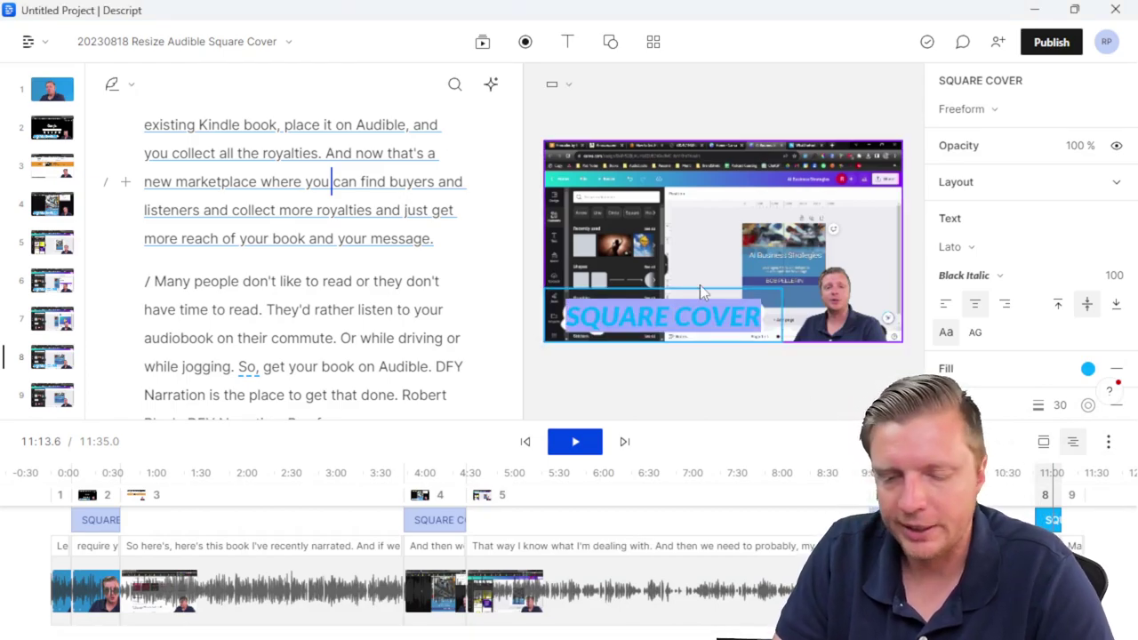
{"action": "type", "text": "DFYNARRATION.COM"}
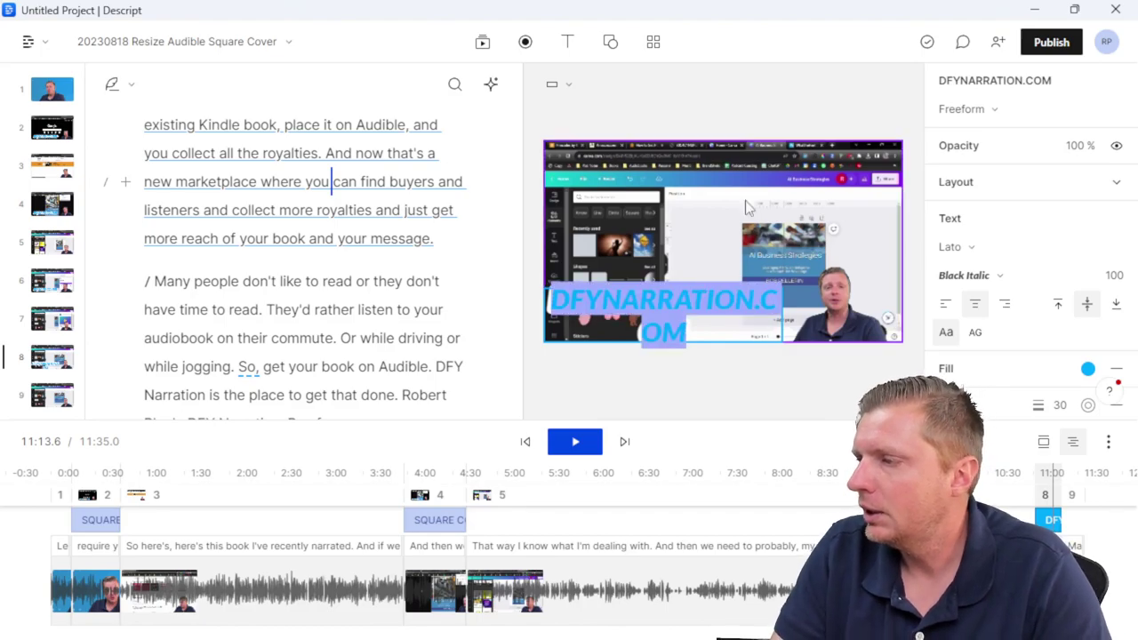
{"action": "key", "text": "Escape"}
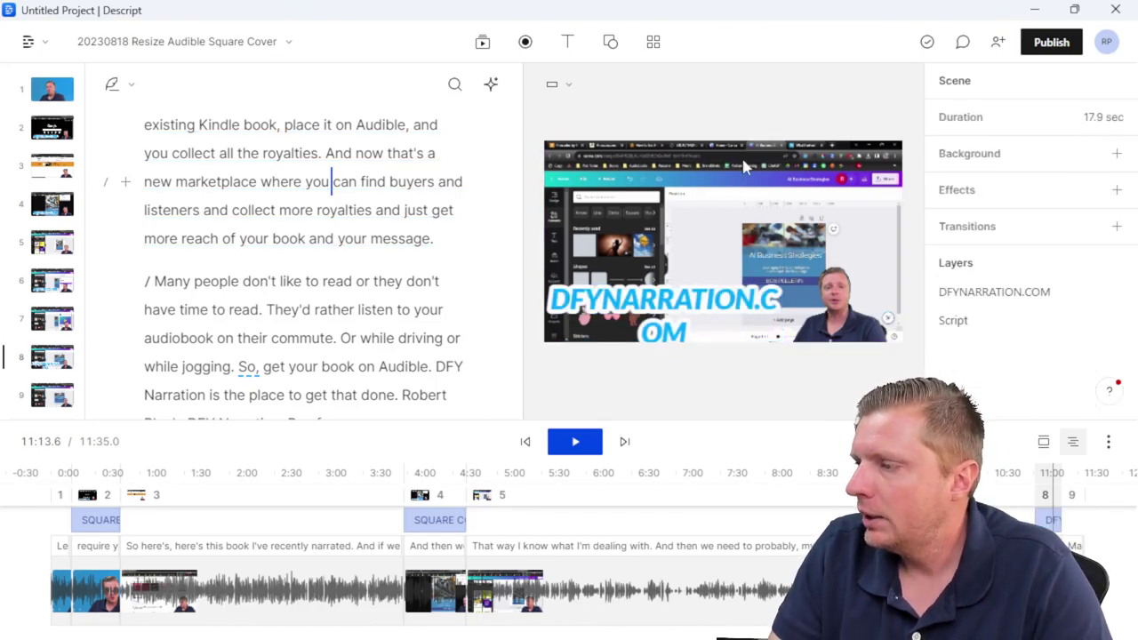
{"action": "left_click", "coordinate": [731, 307]}
{"action": "left_click_drag", "start_coordinate": [780, 308], "coordinate": [822, 306]}
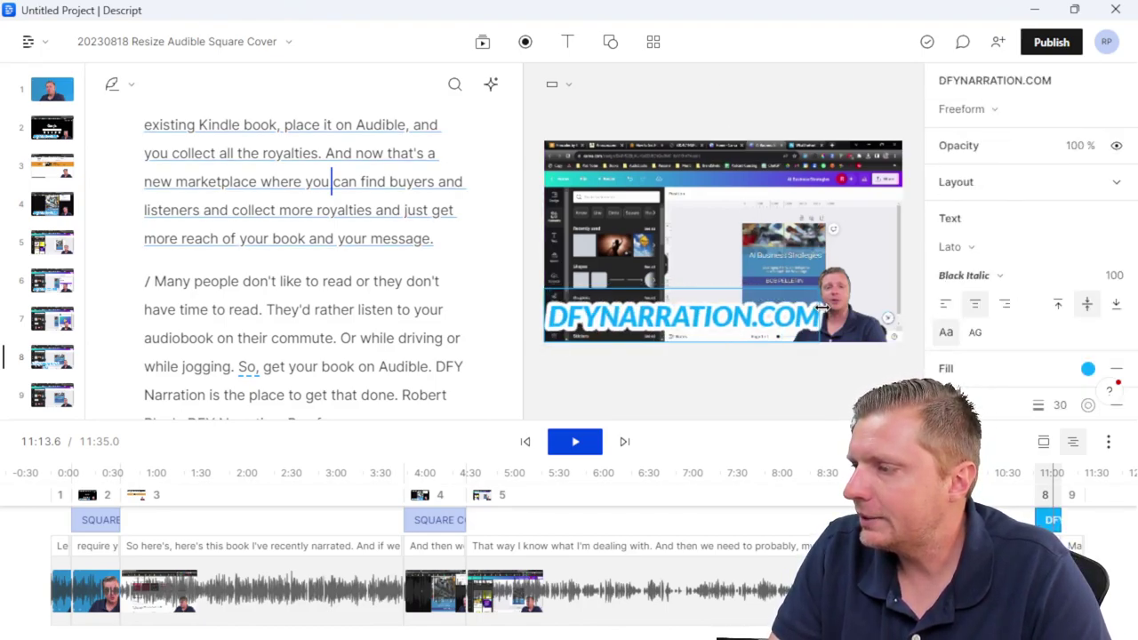
Step: Change the title text in scene 4 to "CANVA.COM"
{"action": "left_click", "coordinate": [441, 520]}
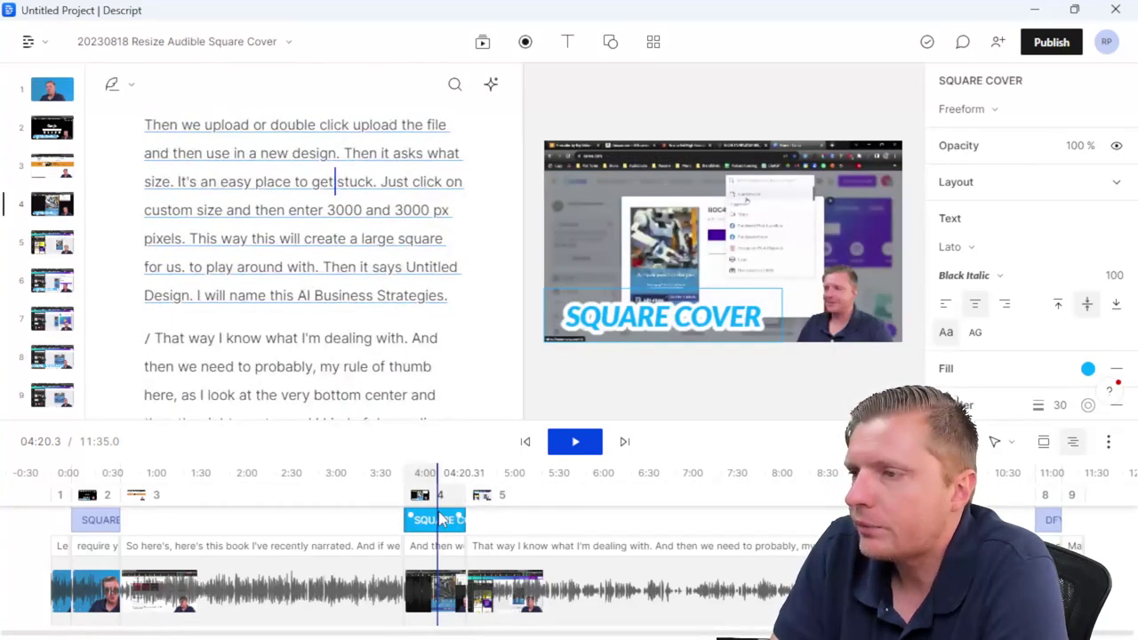
{"action": "scroll", "coordinate": [331, 204], "scroll_direction": "up", "scroll_amount": 4}
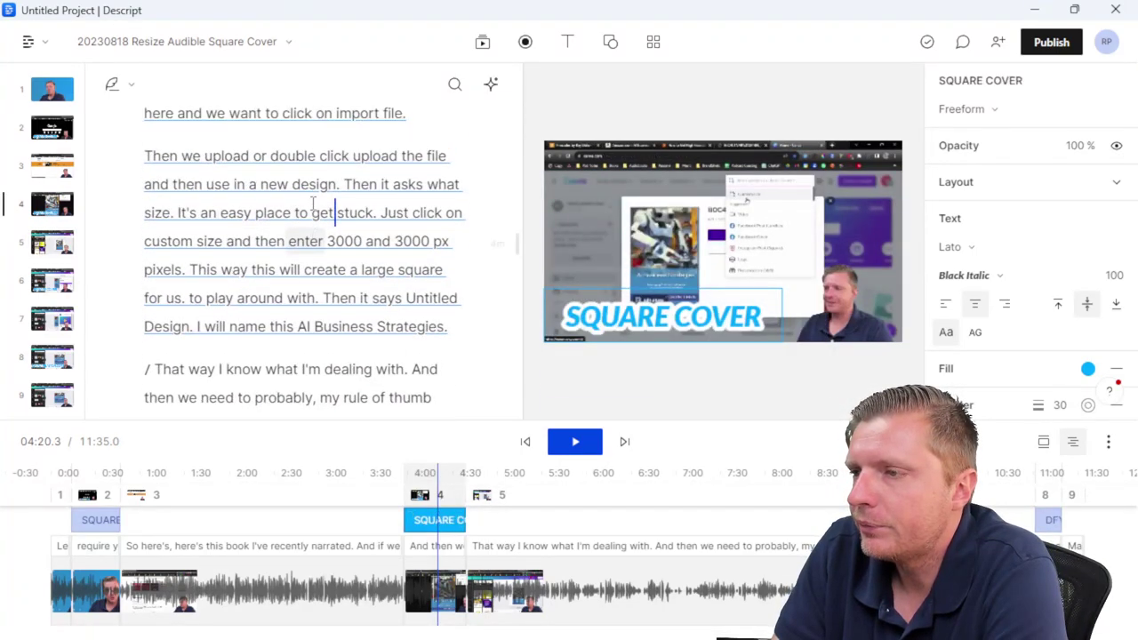
{"action": "double_click", "coordinate": [663, 319]}
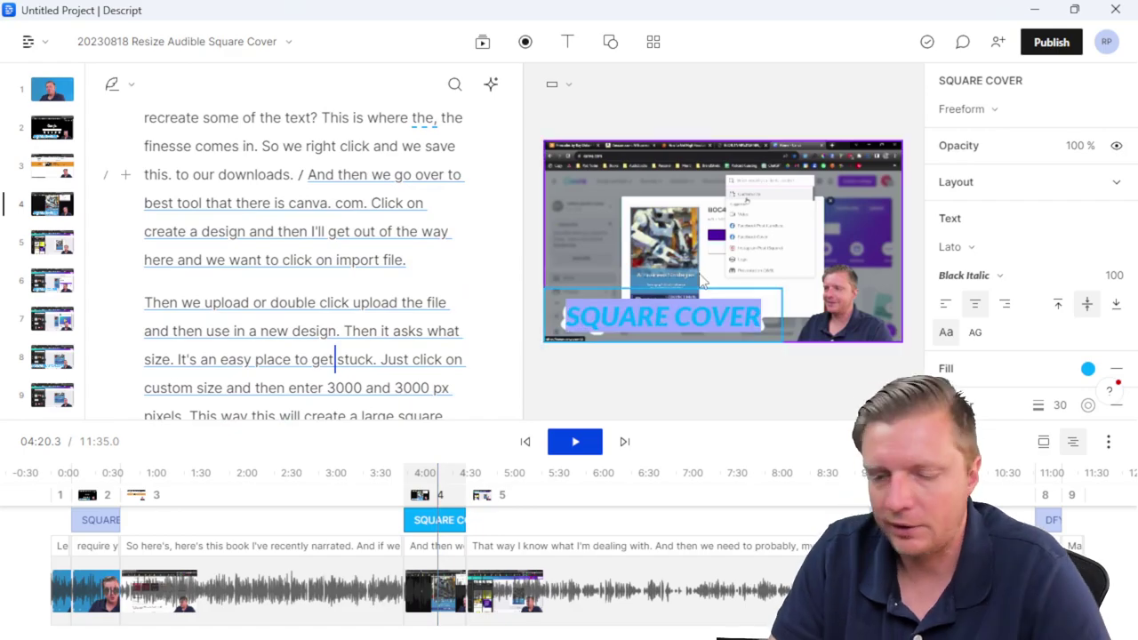
{"action": "type", "text": "CANVA.COM"}
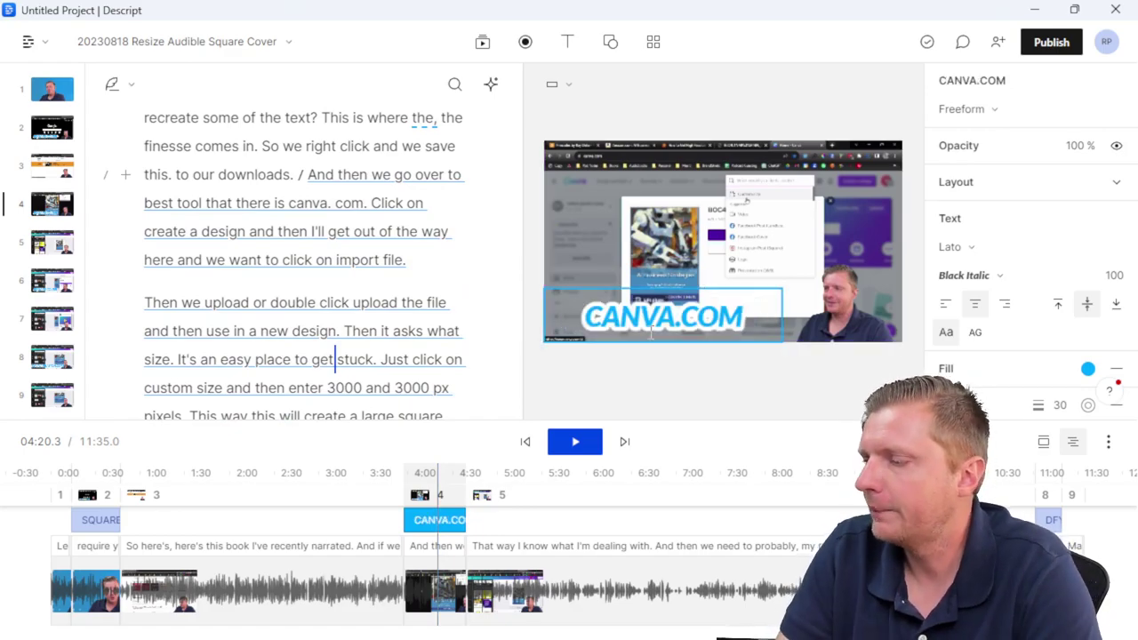
{"action": "key", "text": "Escape"}
Step: Change the title text in scene 6 to "DOWNLOAD PNG"
{"action": "key", "text": "ctrl+z"}
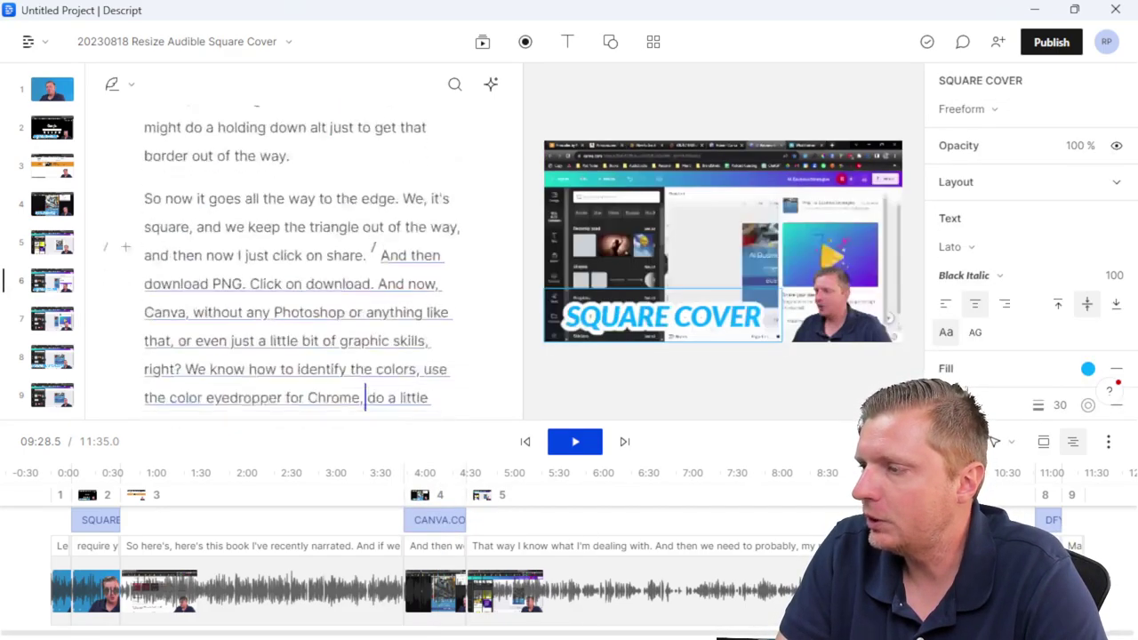
{"action": "double_click", "coordinate": [638, 322]}
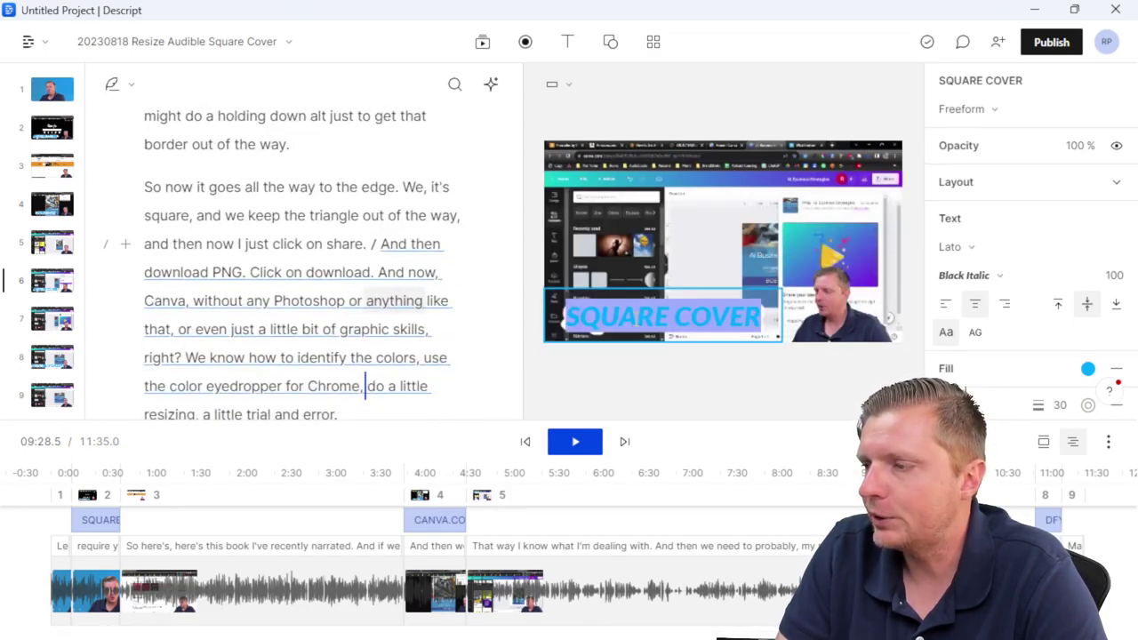
{"action": "type", "text": "DOWNLOAD PNG"}
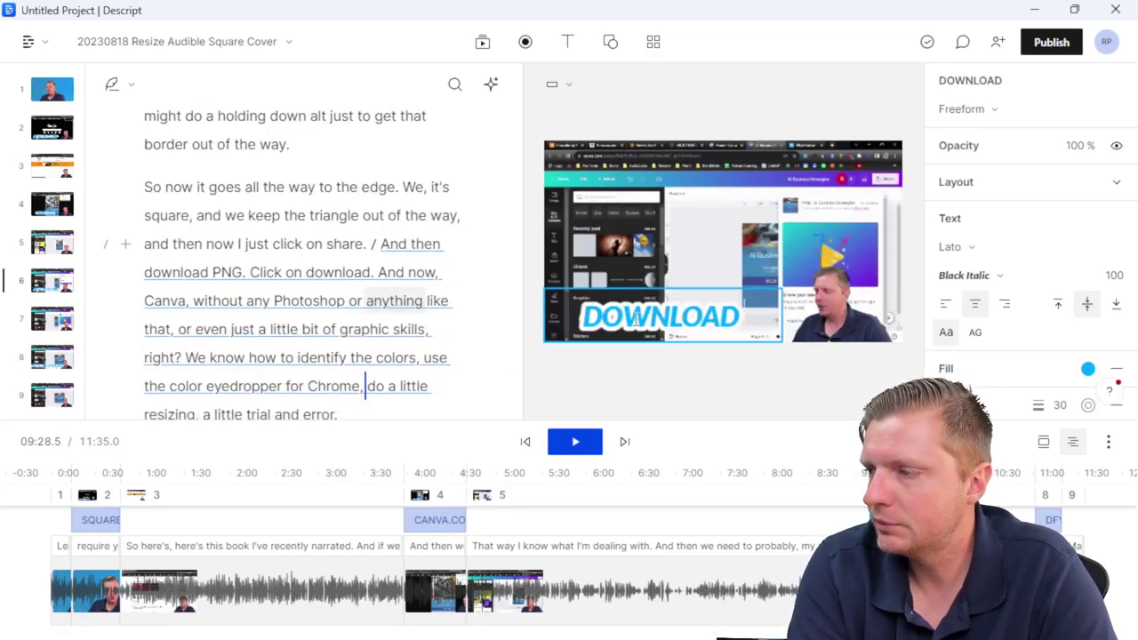
{"action": "left_click", "coordinate": [633, 369]}
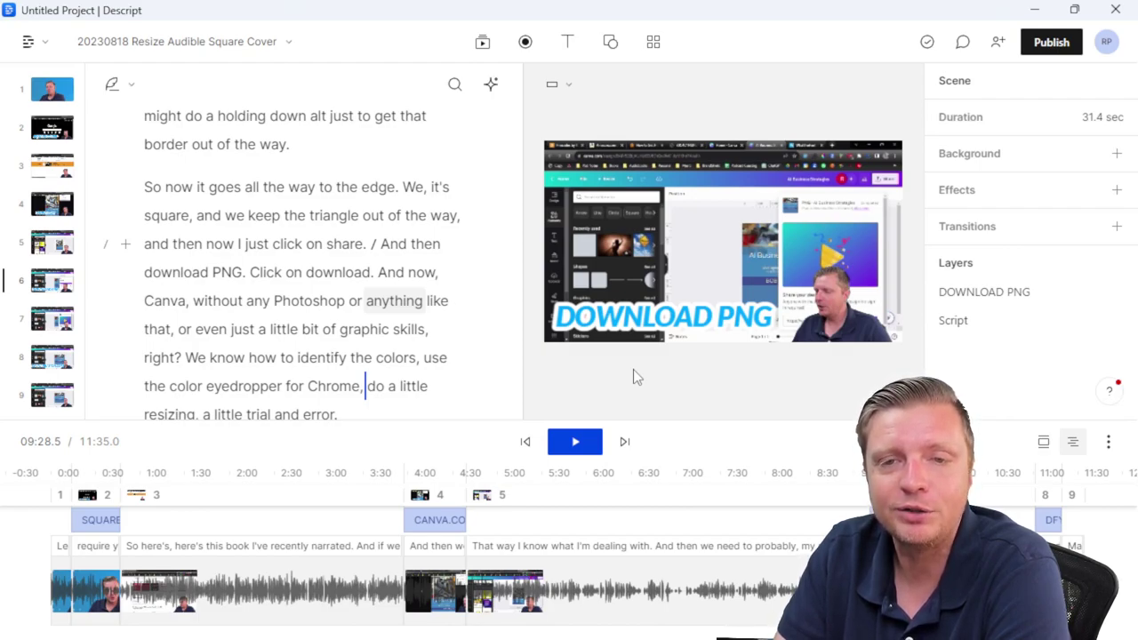
Step: Export the transcript as the plain text file "20230818 Resize Audible Square Cover.txt" to the Downloads folder
{"action": "left_click", "coordinate": [1049, 43]}
{"action": "left_click", "coordinate": [775, 89]}
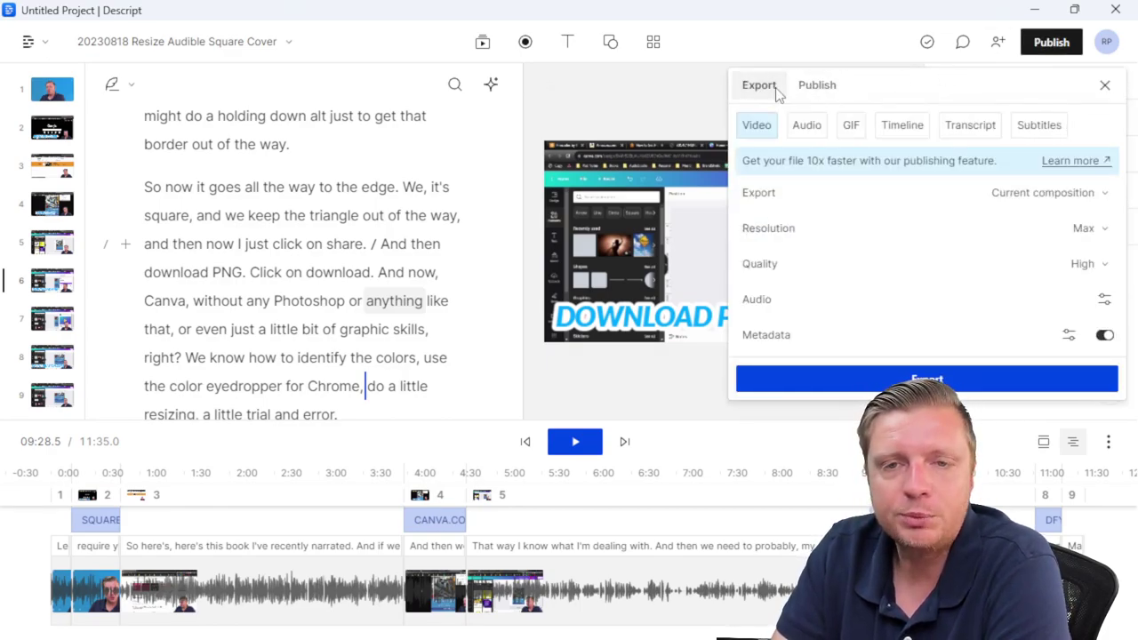
{"action": "left_click", "coordinate": [960, 127]}
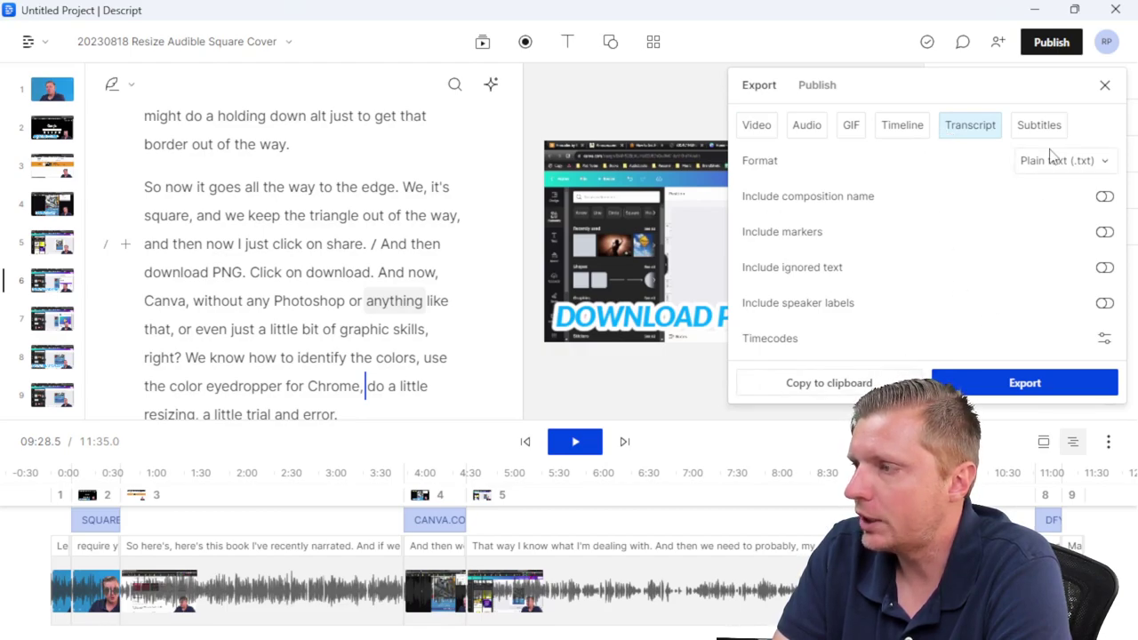
{"action": "left_click", "coordinate": [1104, 339]}
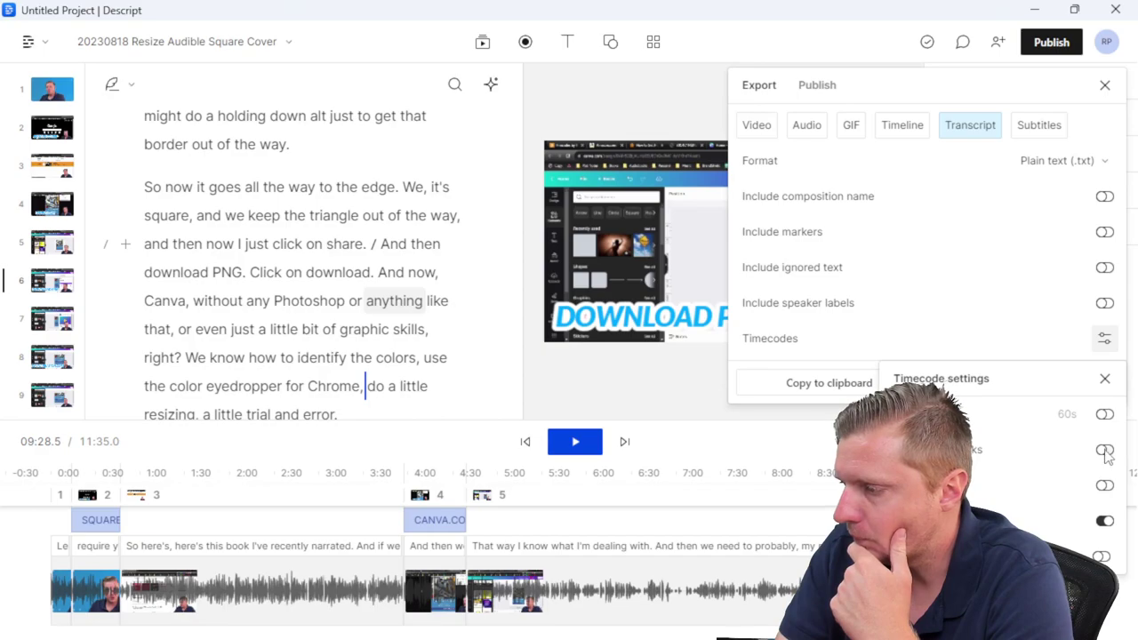
{"action": "left_click", "coordinate": [820, 348]}
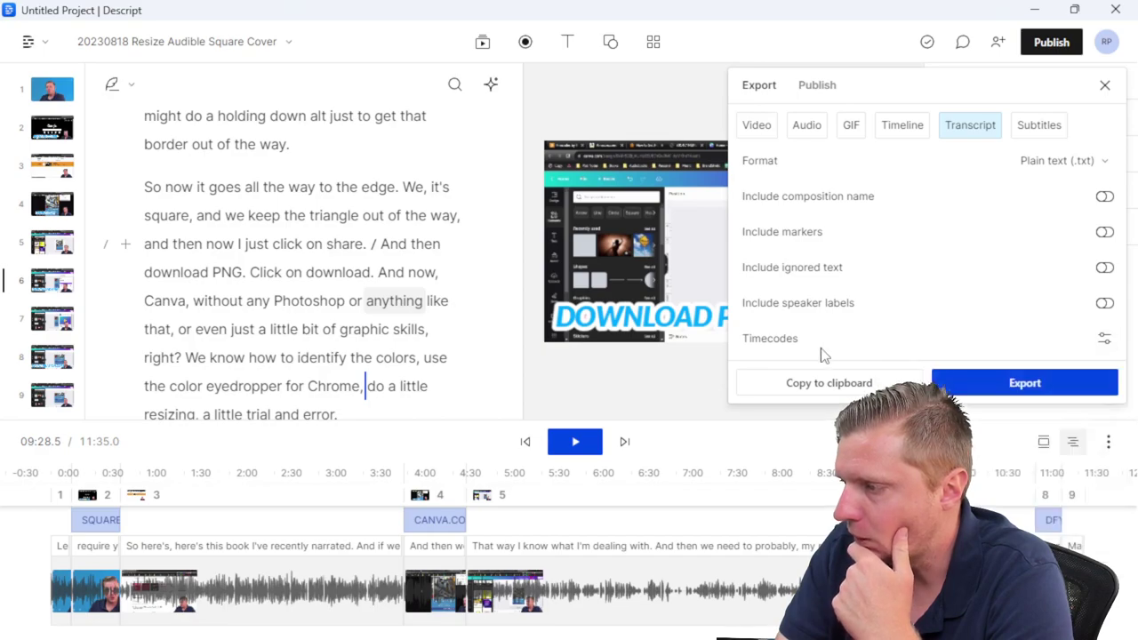
{"action": "left_click", "coordinate": [958, 383]}
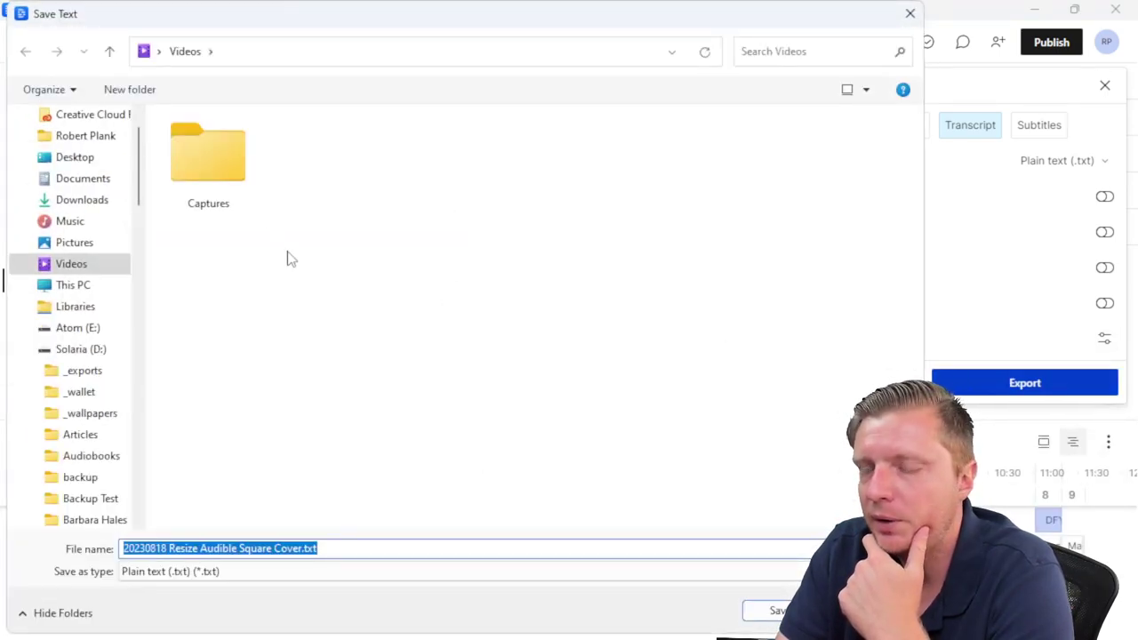
{"action": "left_click", "coordinate": [84, 201]}
{"action": "left_click", "coordinate": [764, 609]}
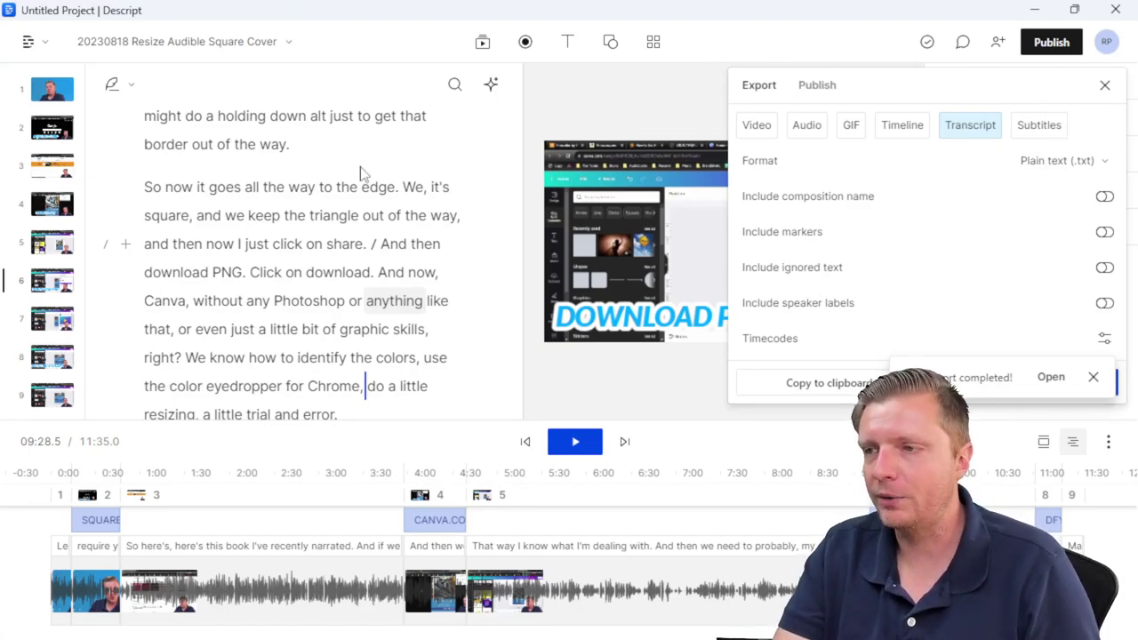
Step: Export the subtitles in SubRip (.srt) format to the Downloads folder
{"action": "left_click", "coordinate": [1027, 131]}
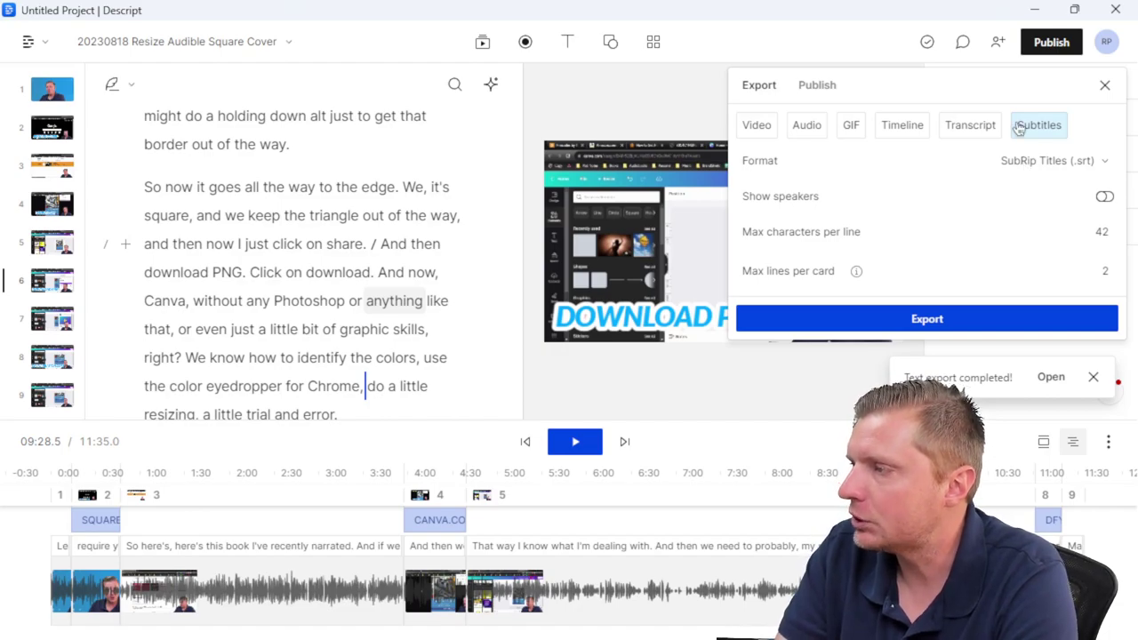
{"action": "left_click", "coordinate": [911, 320]}
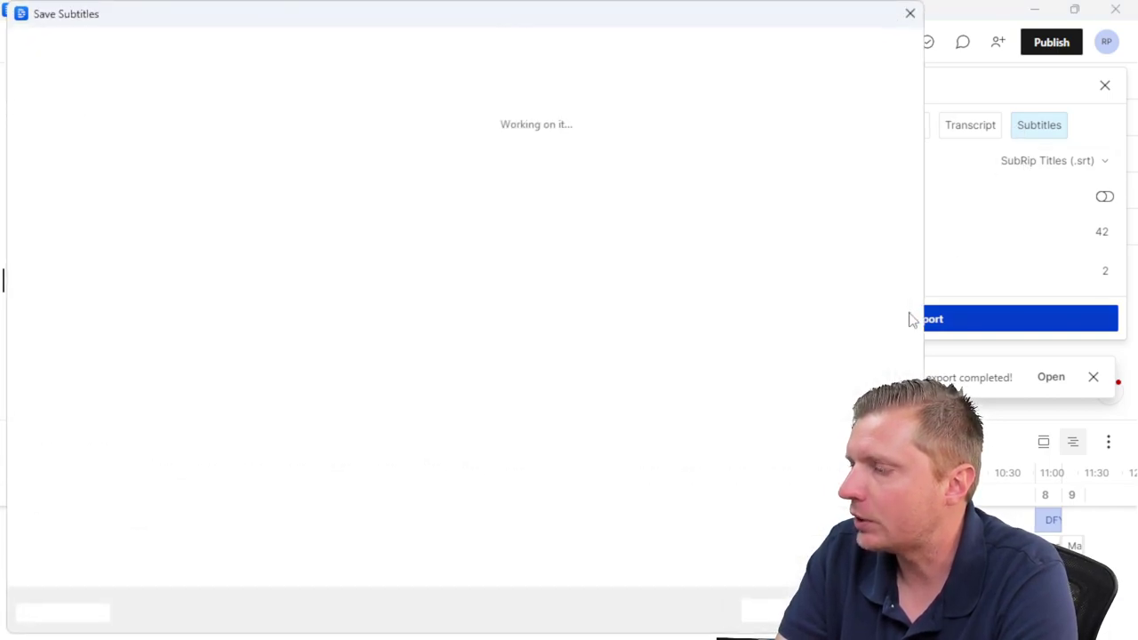
{"action": "left_click", "coordinate": [747, 612]}
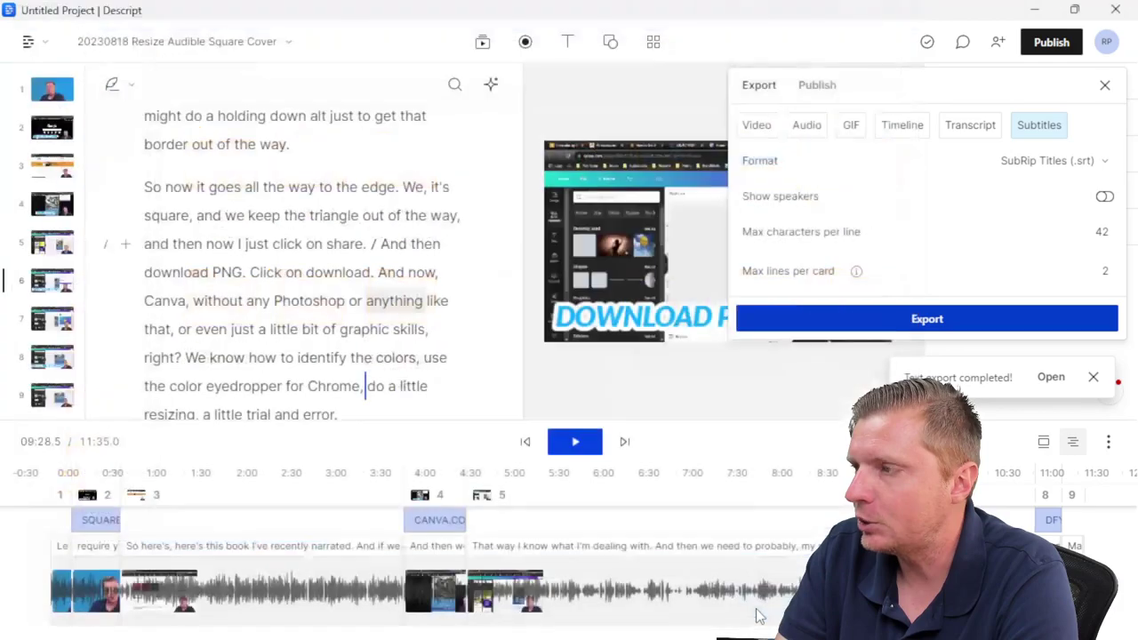
Step: Export the current composition as the MP4 video "20230818 Resize Audible Square Cover.mp4" to Downloads at Max resolution and High quality
{"action": "left_click", "coordinate": [756, 126]}
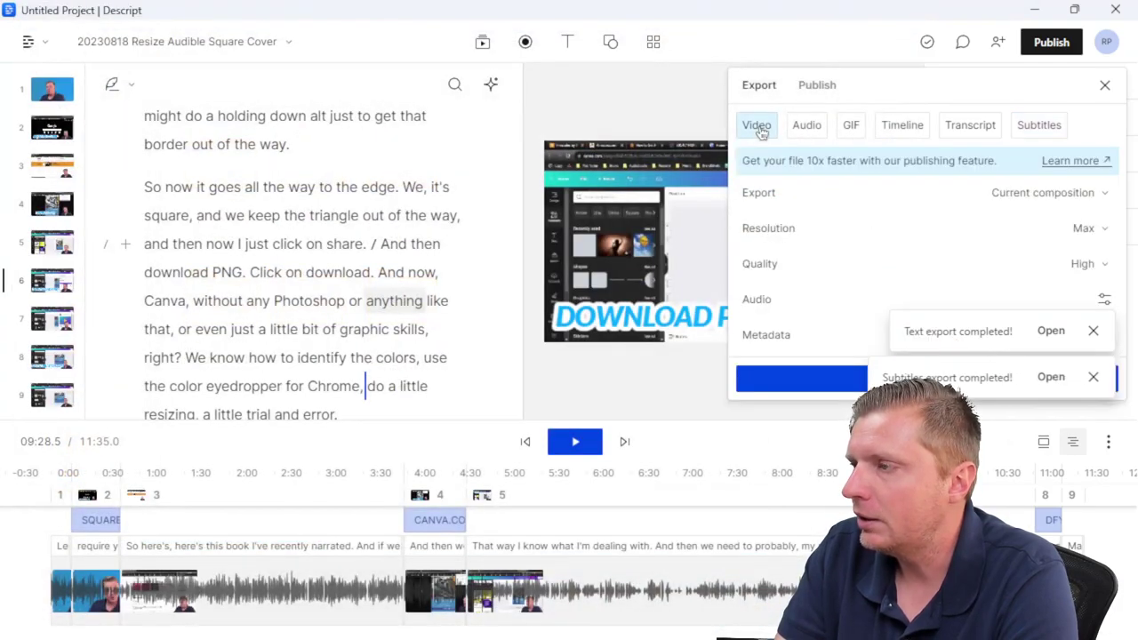
{"action": "left_click", "coordinate": [1092, 330]}
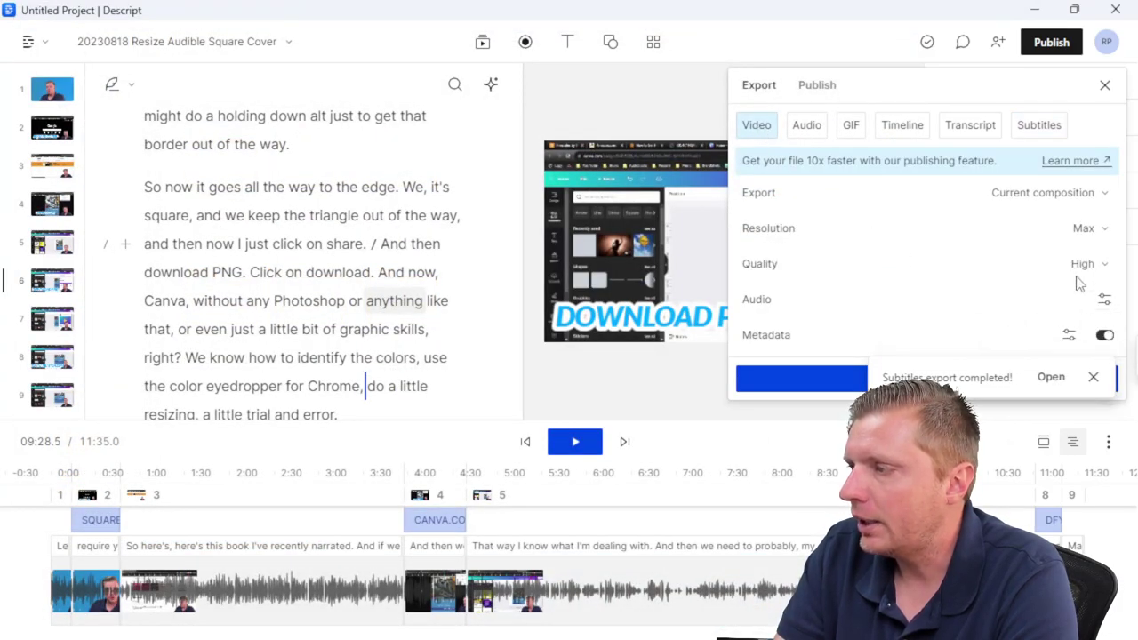
{"action": "left_click", "coordinate": [1068, 335]}
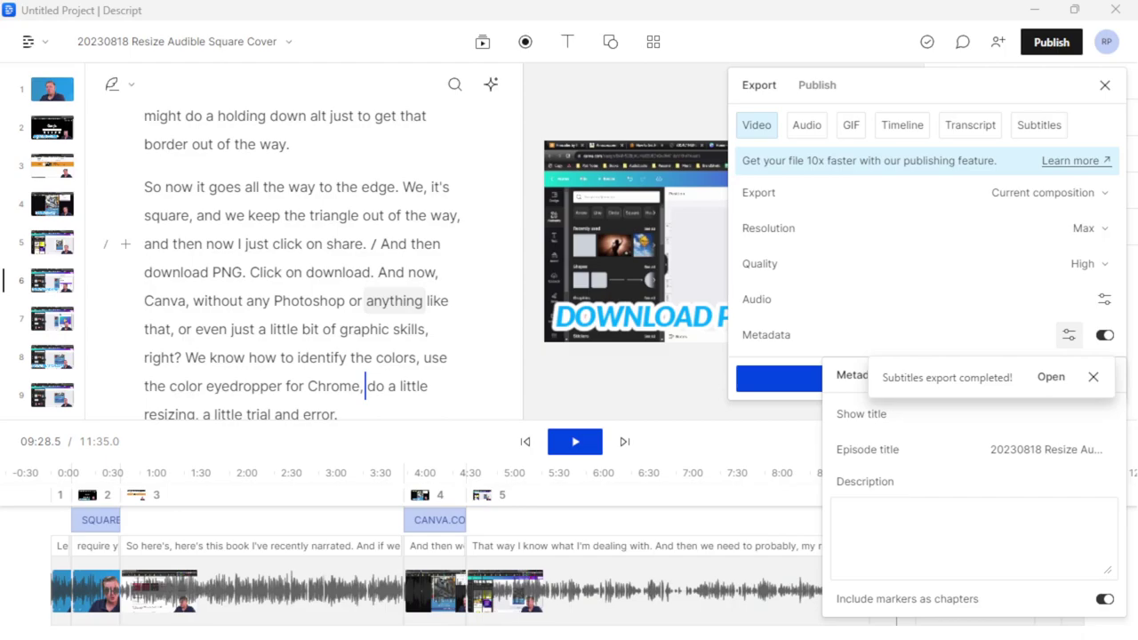
{"action": "left_click", "coordinate": [802, 376]}
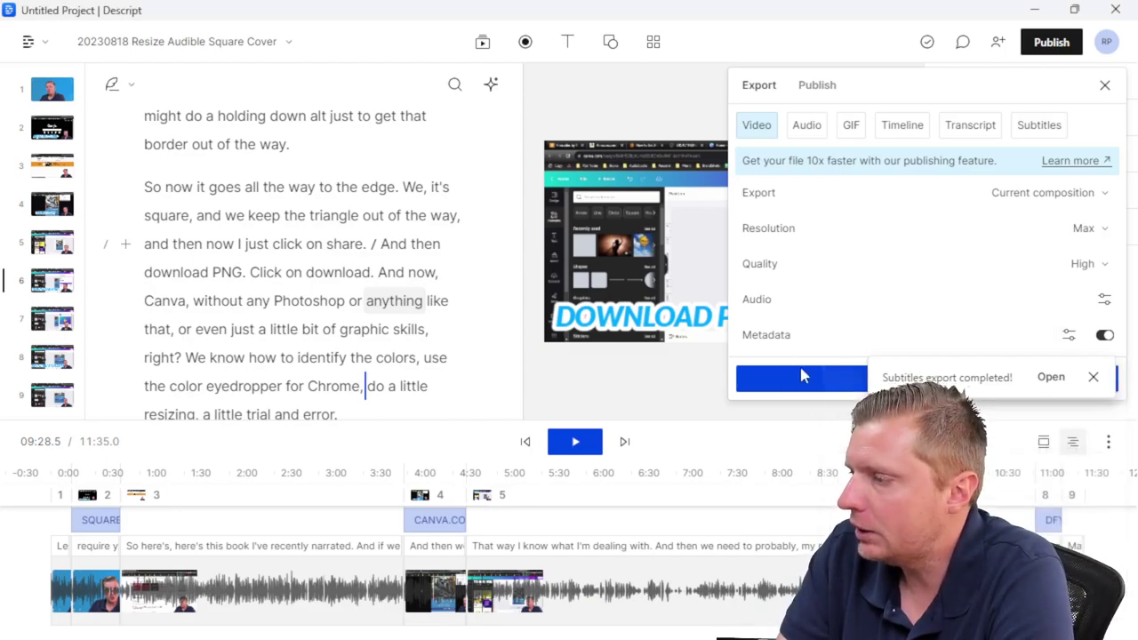
{"action": "left_click", "coordinate": [802, 376]}
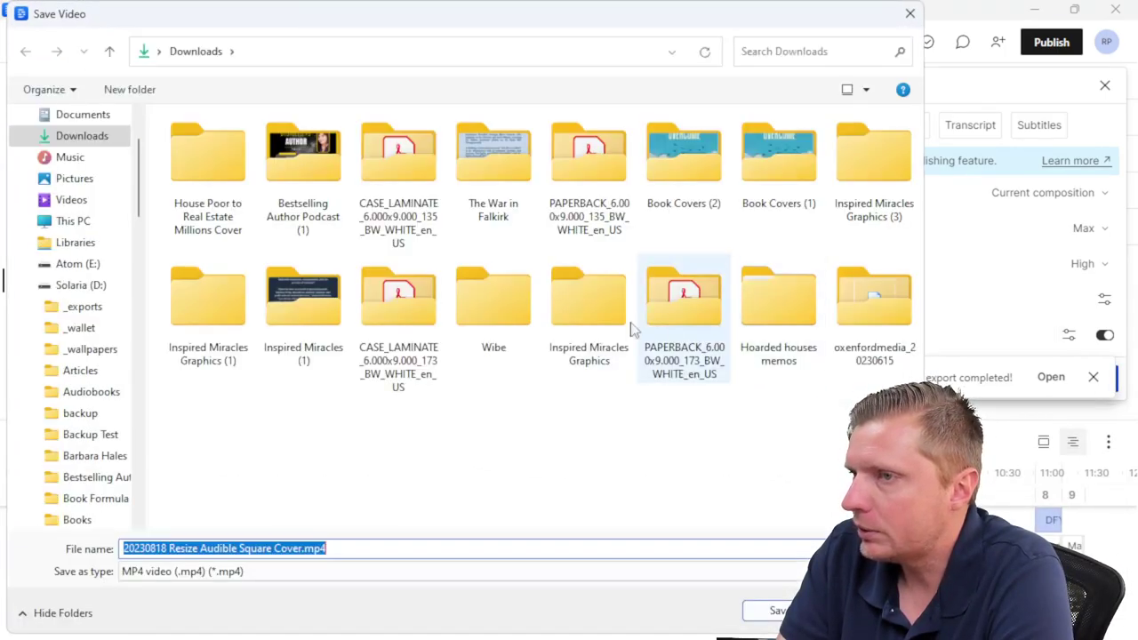
{"action": "left_click", "coordinate": [773, 609]}
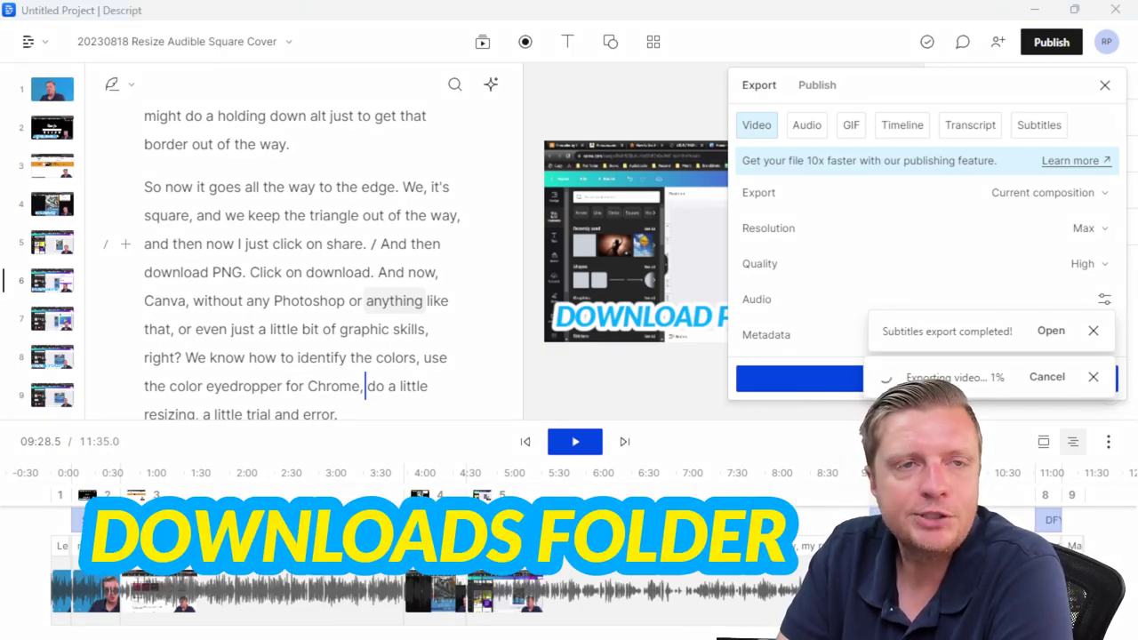
Step: Open ChatGPT in Chrome and open the exported "20230818 Resize Audible Square Cover.txt" transcript from the Downloads folder
{"action": "key", "text": "super+1"}
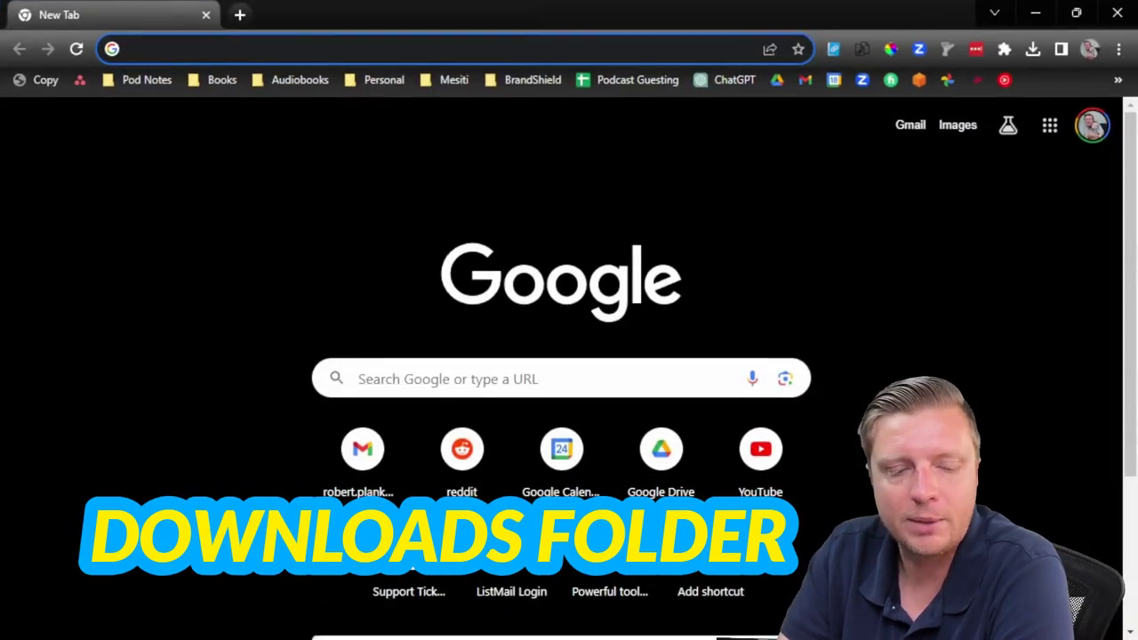
{"action": "left_click", "coordinate": [721, 81]}
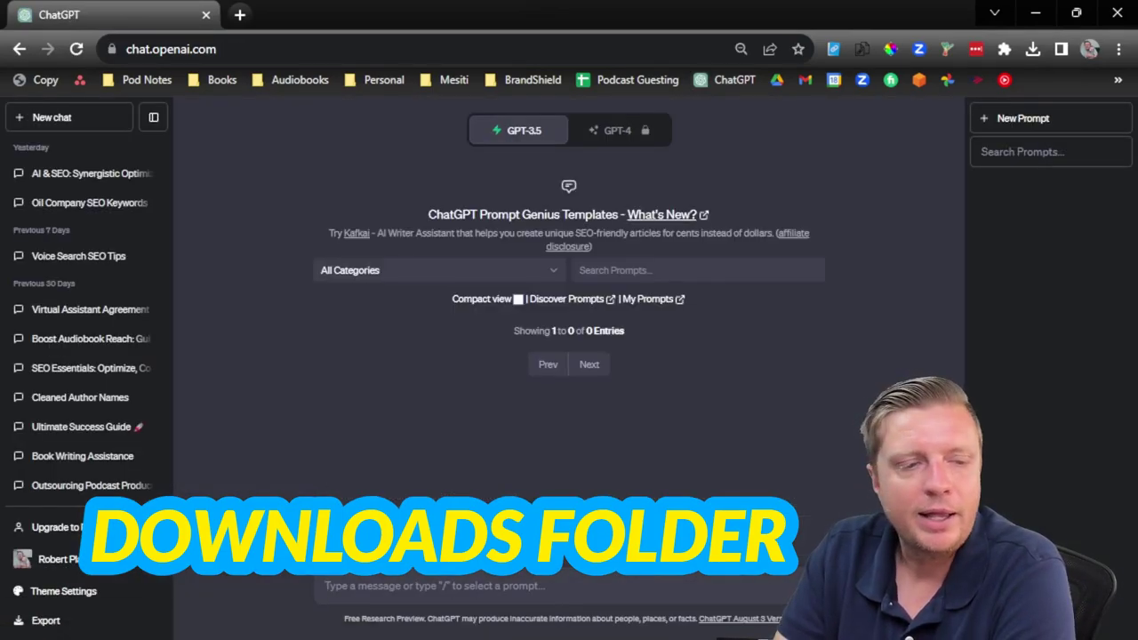
{"action": "key", "text": "super+e"}
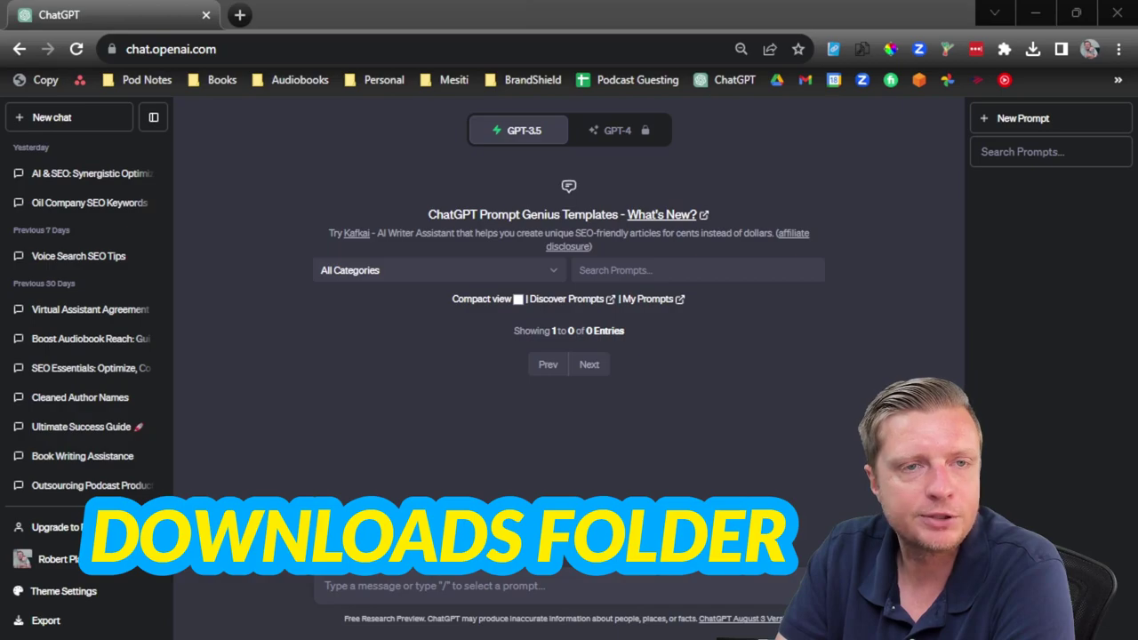
{"action": "key", "text": "super+e"}
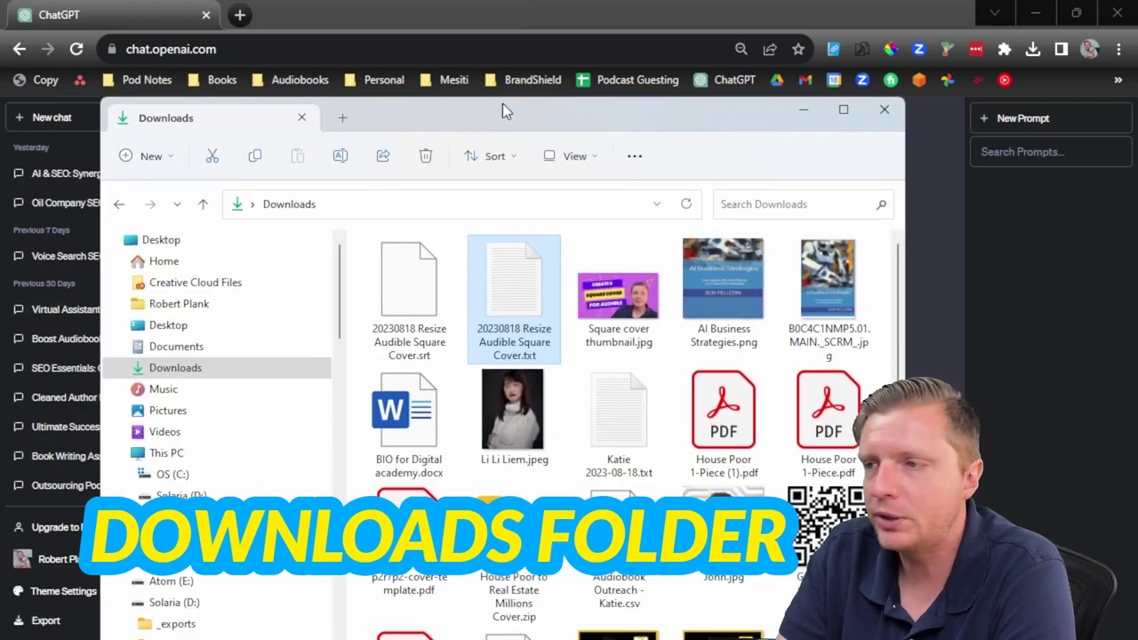
{"action": "double_click", "coordinate": [524, 316]}
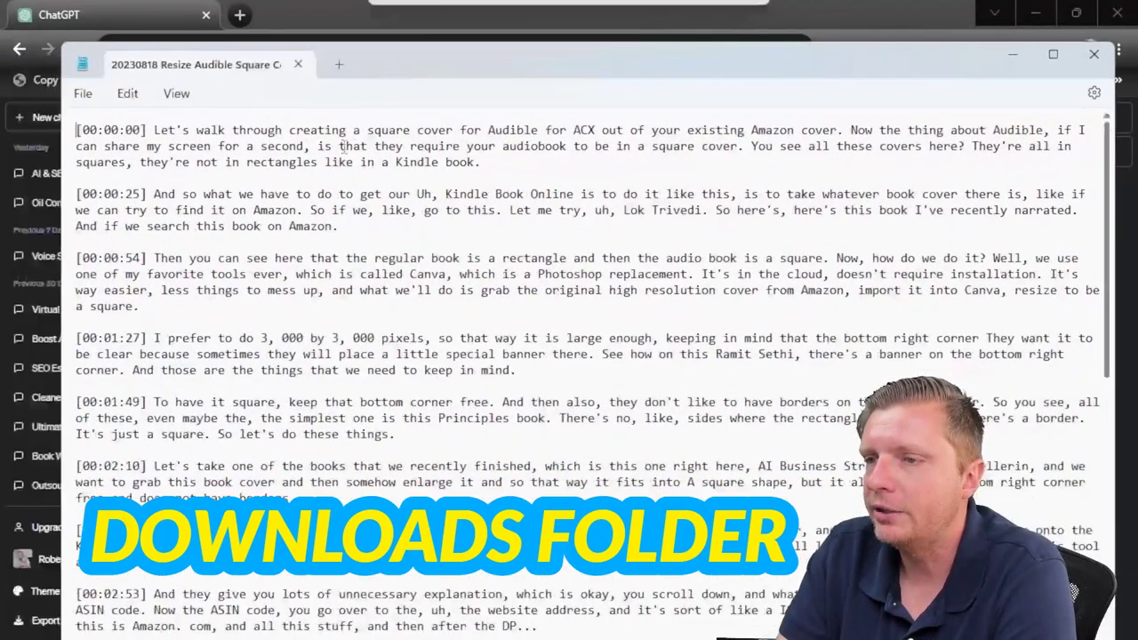
Step: Examine the exported transcript's paragraphs and their timecodes from the beginning through the later sections
{"action": "left_click_drag", "start_coordinate": [246, 151], "coordinate": [453, 582]}
{"action": "left_click", "coordinate": [453, 586]}
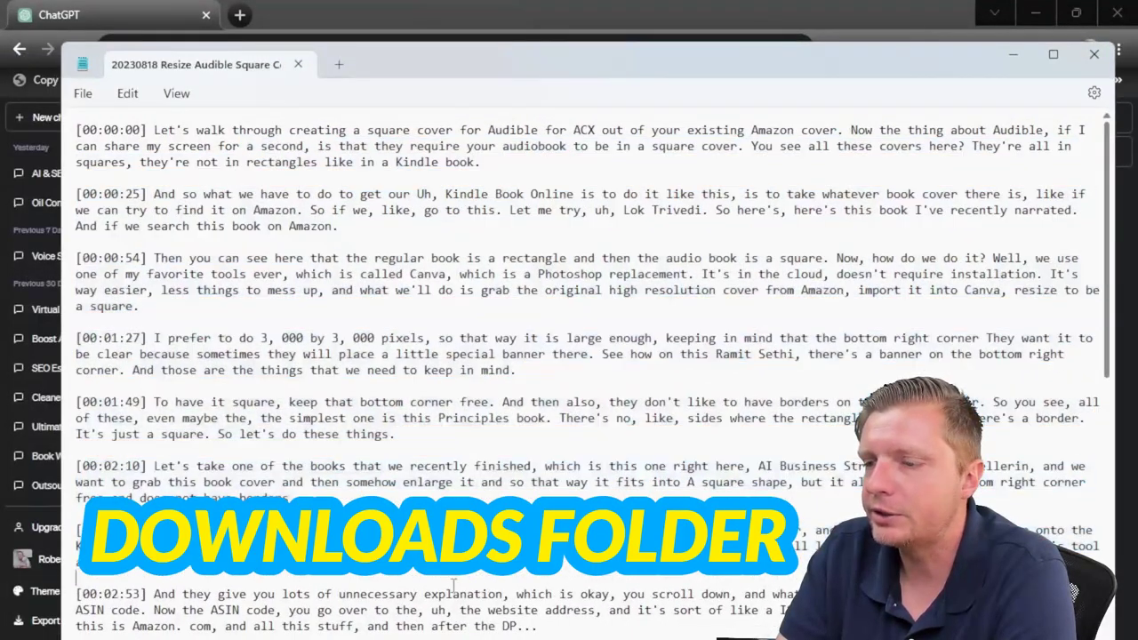
{"action": "scroll", "coordinate": [429, 452], "scroll_direction": "down", "scroll_amount": 12}
{"action": "scroll", "coordinate": [431, 451], "scroll_direction": "down", "scroll_amount": 10}
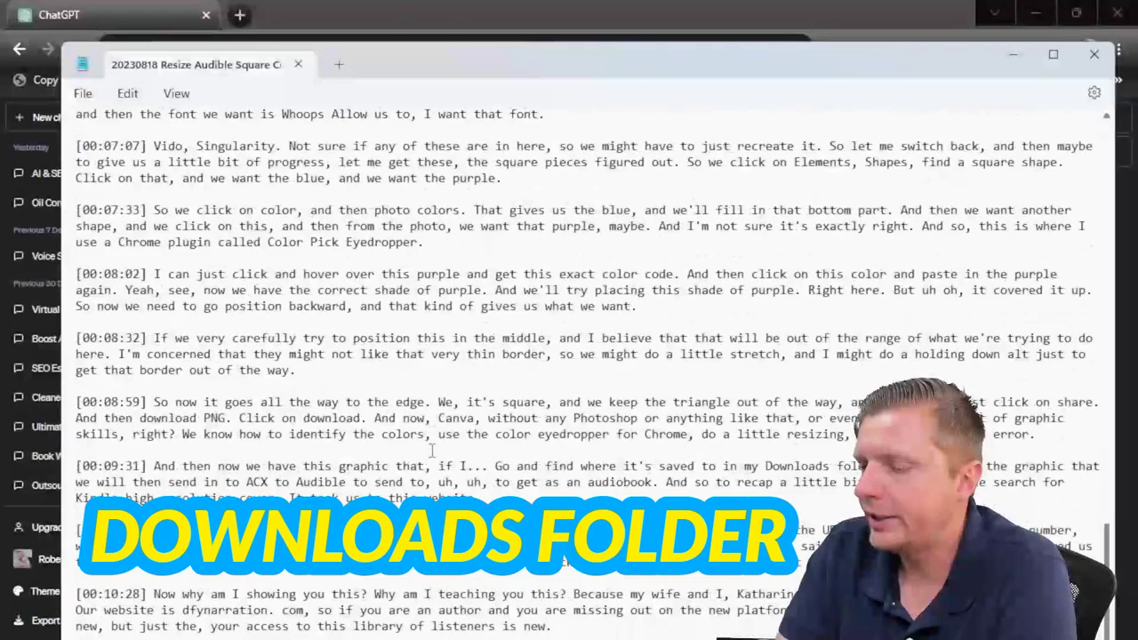
{"action": "left_click_drag", "start_coordinate": [76, 466], "coordinate": [151, 465]}
{"action": "left_click", "coordinate": [151, 466]}
{"action": "scroll", "coordinate": [178, 471], "scroll_direction": "up", "scroll_amount": 10}
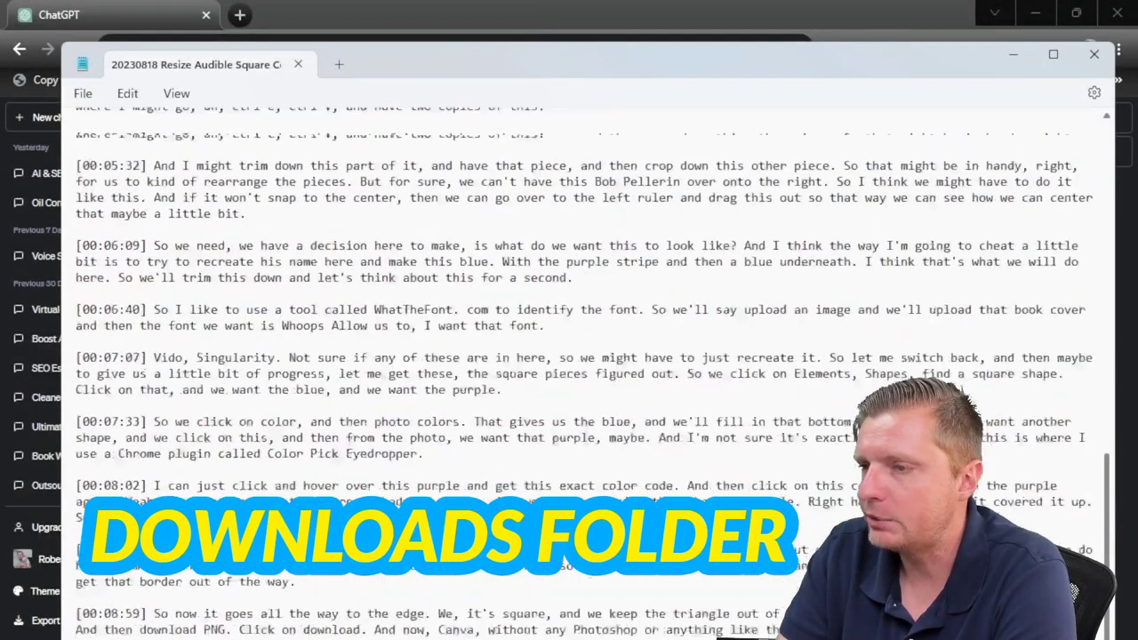
{"action": "scroll", "coordinate": [335, 174], "scroll_direction": "up", "scroll_amount": 6}
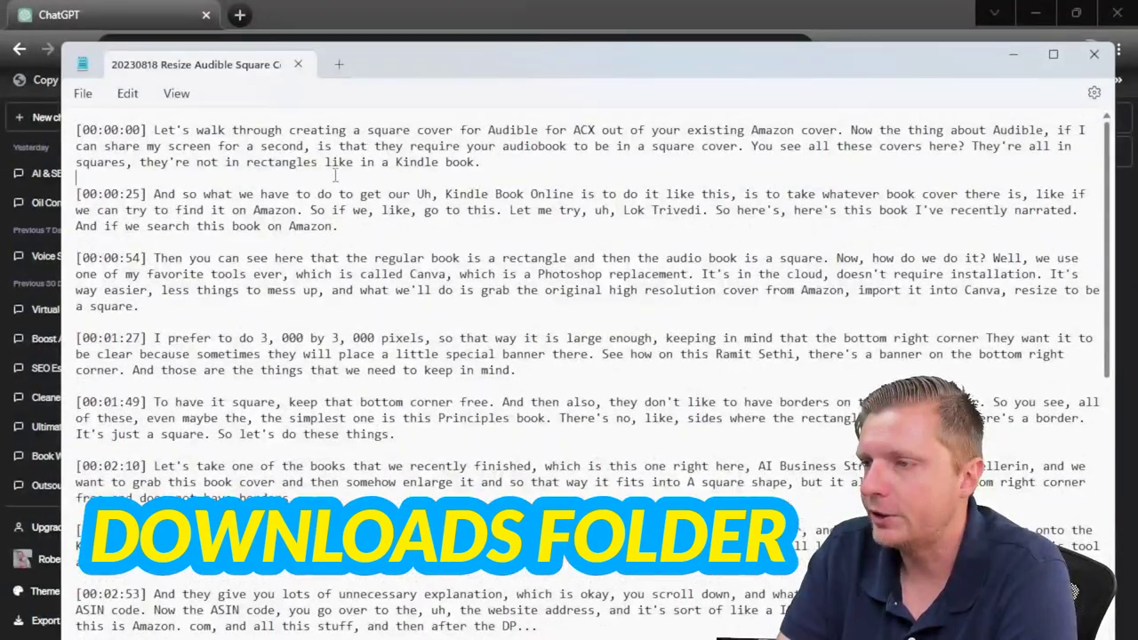
Step: Select the entire transcript text and copy it to the clipboard
{"action": "left_click", "coordinate": [127, 93]}
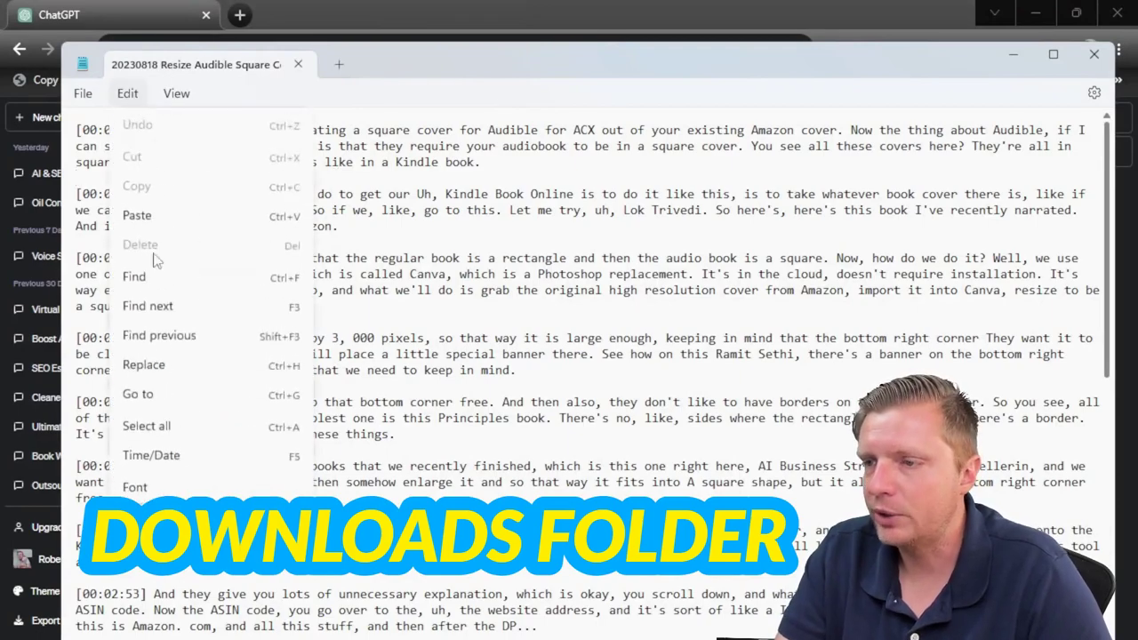
{"action": "left_click", "coordinate": [153, 426]}
{"action": "right_click", "coordinate": [203, 209]}
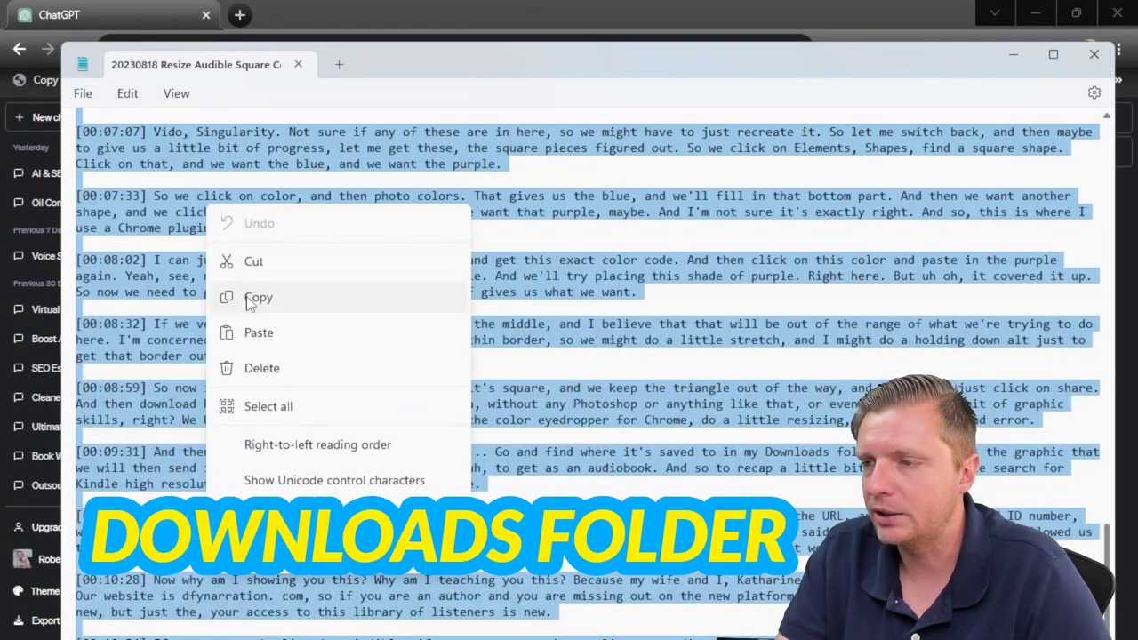
{"action": "left_click", "coordinate": [249, 300]}
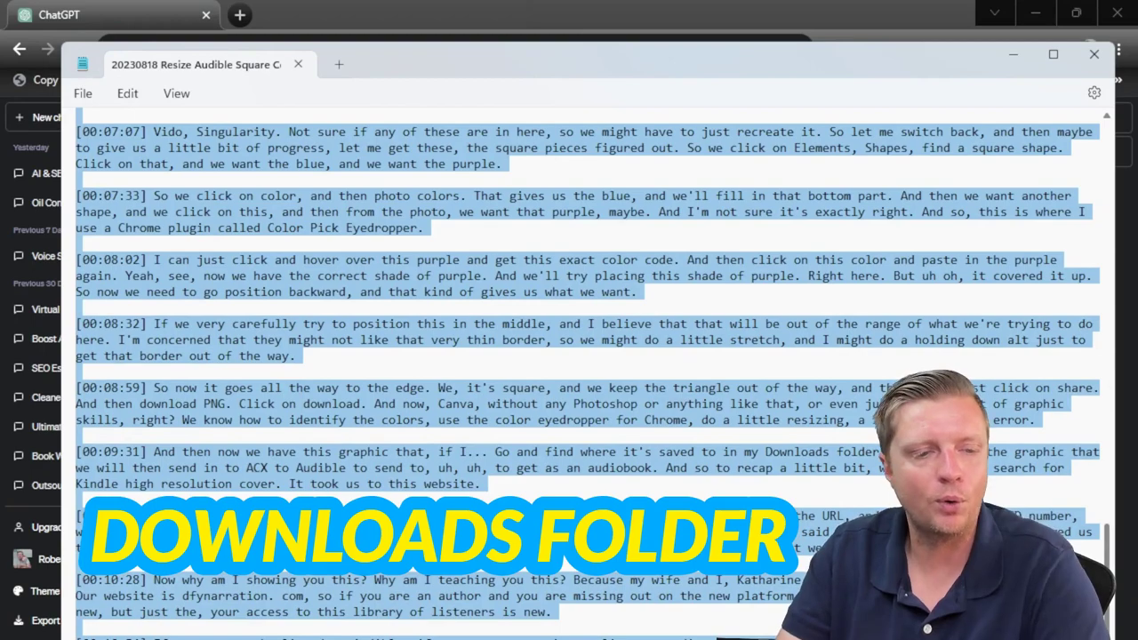
Step: Switch to ChatGPT and write the prompt "List me 10 possible clickbait titles for my YouTube video. Here is the transcript of the video:"
{"action": "left_click", "coordinate": [400, 16]}
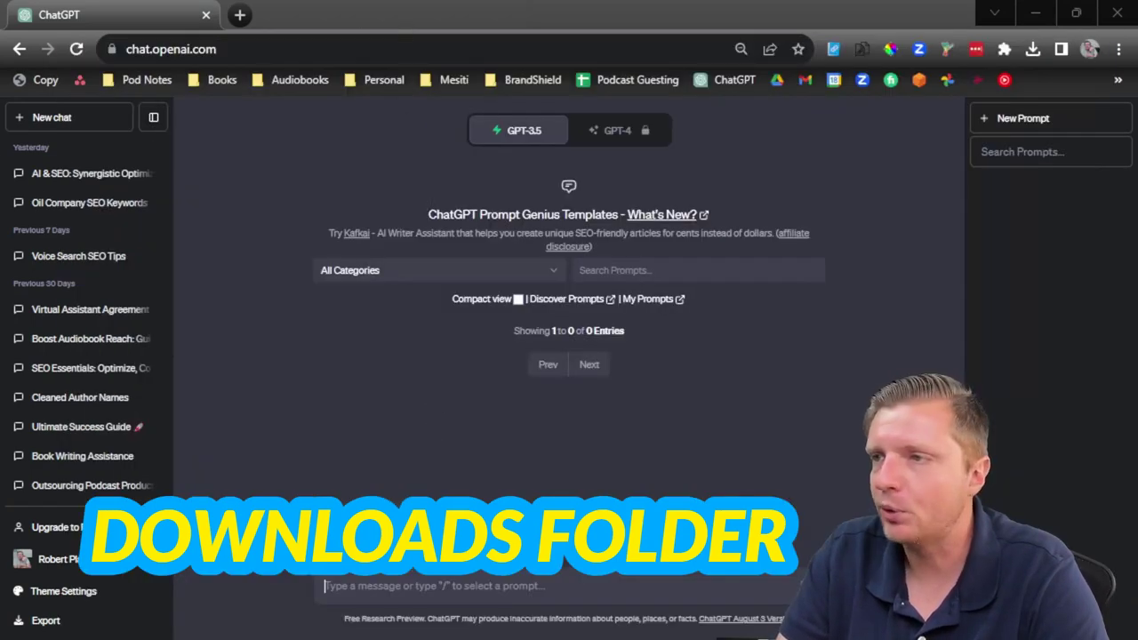
{"action": "left_click", "coordinate": [404, 580]}
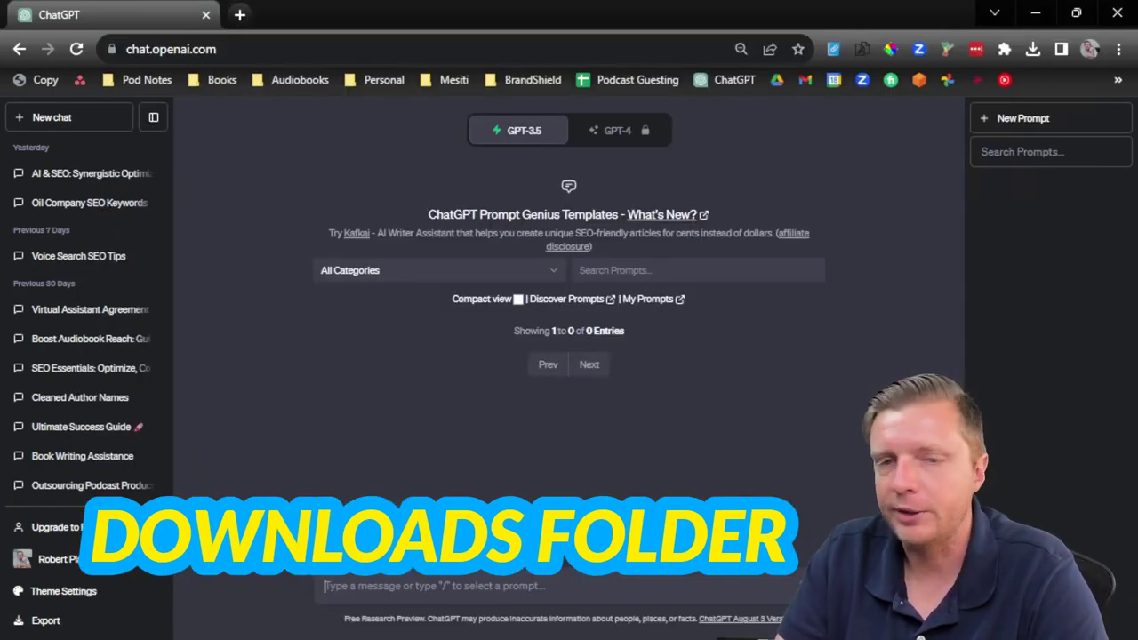
{"action": "type", "text": "List me 10 p"}
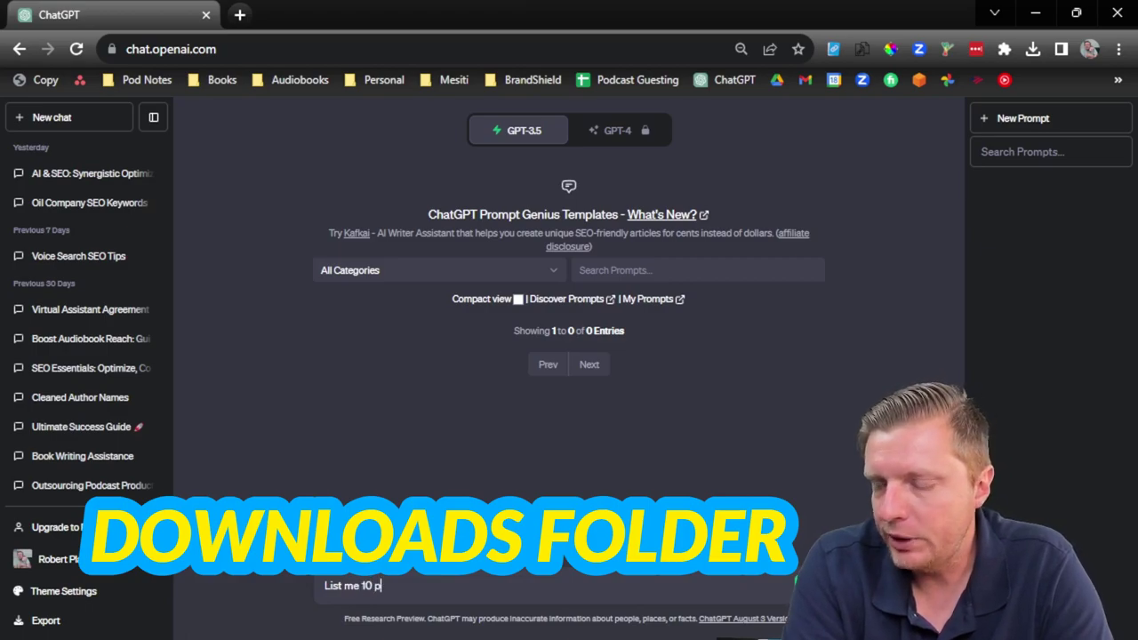
{"action": "type", "text": "ossible clickbait titles"}
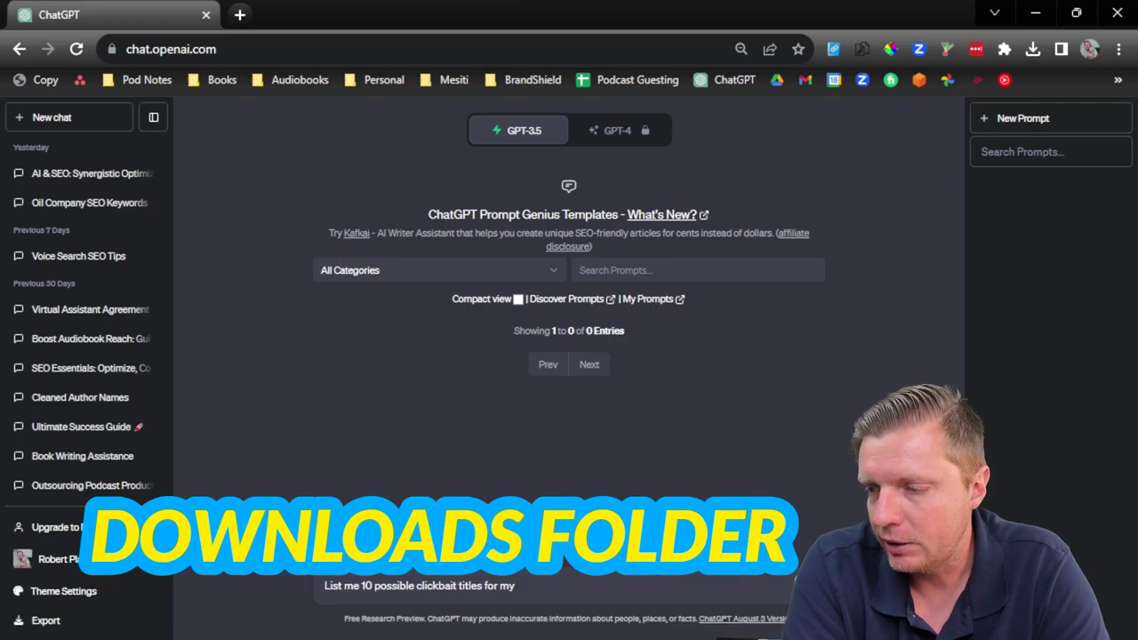
{"action": "type", "text": " for my"}
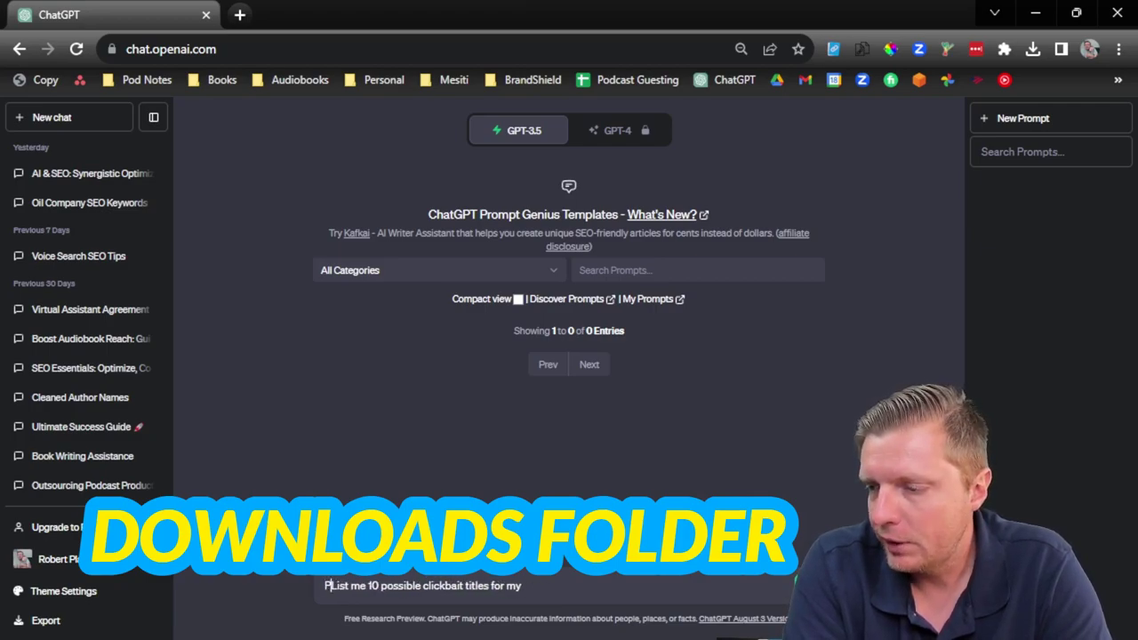
{"action": "type", "text": " YouTube video. "}
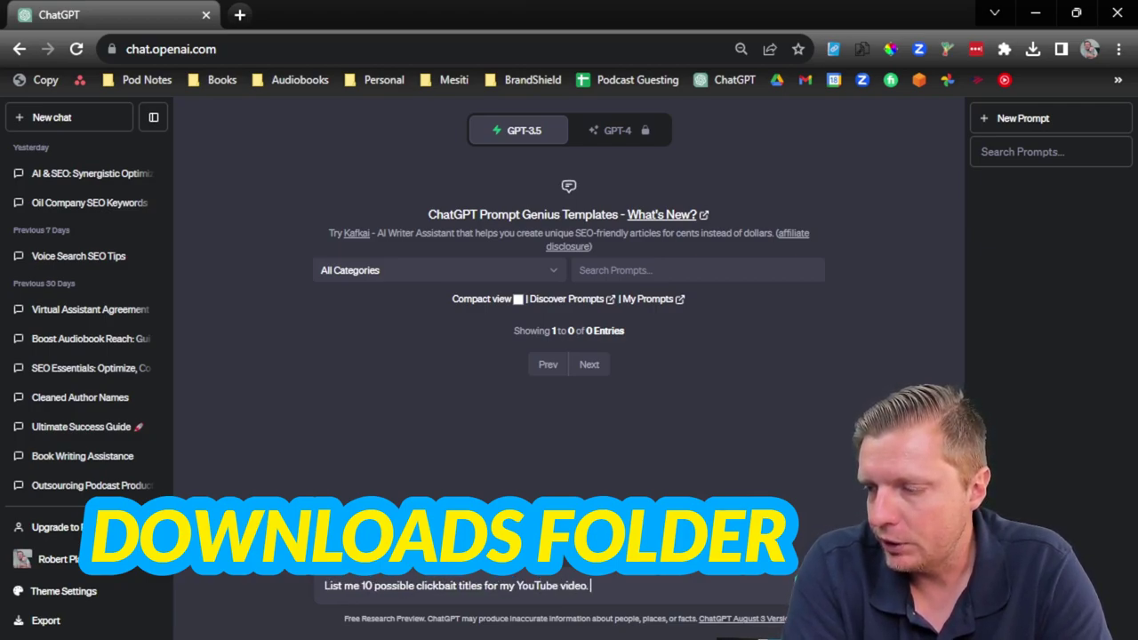
{"action": "type", "text": "Here is the transcript of the ide"}
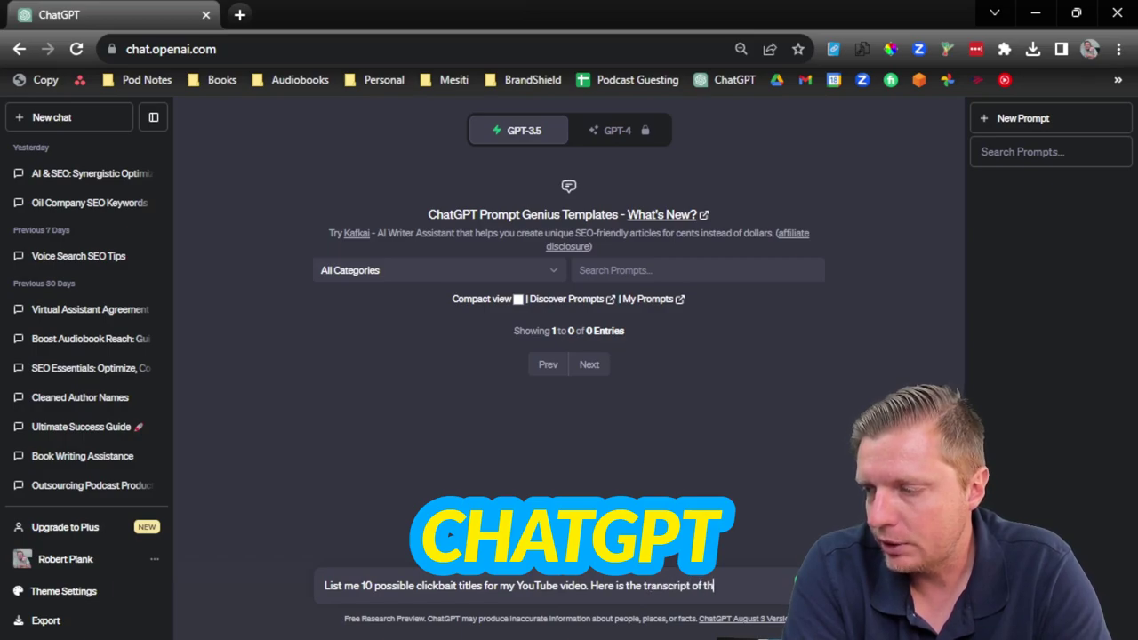
{"action": "key", "text": "BackSpace"}
{"action": "key", "text": "BackSpace"}
{"action": "key", "text": "BackSpace"}
{"action": "type", "text": "video:"}
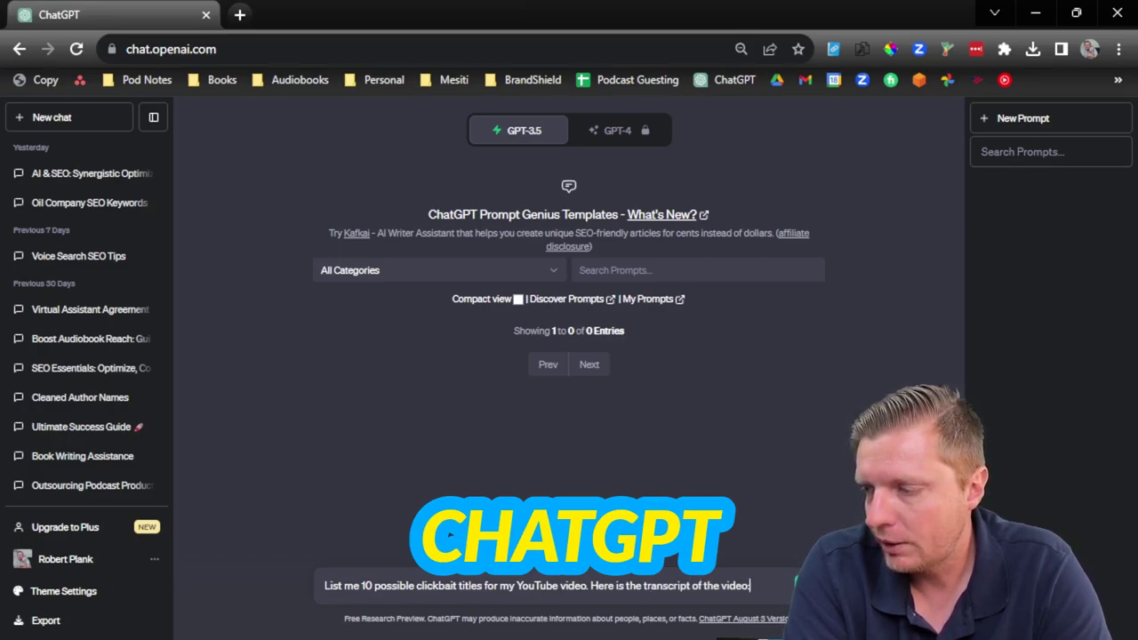
Step: Paste the copied video transcript on a new line below the prompt text and submit the message
{"action": "key", "text": "shift+Return"}
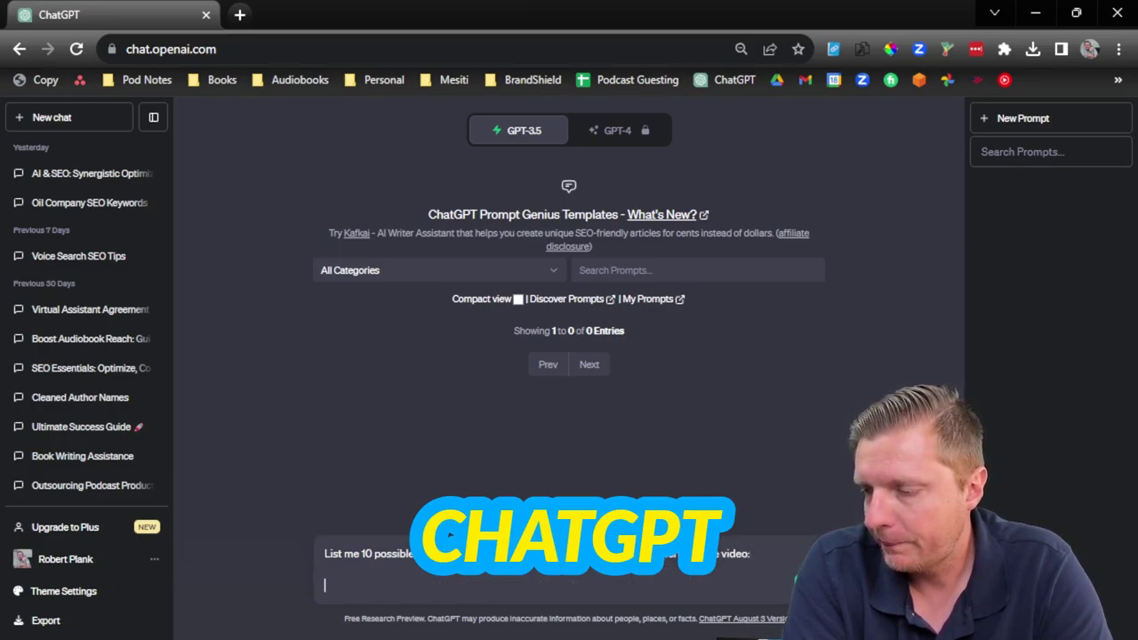
{"action": "right_click", "coordinate": [407, 589]}
{"action": "left_click", "coordinate": [480, 391]}
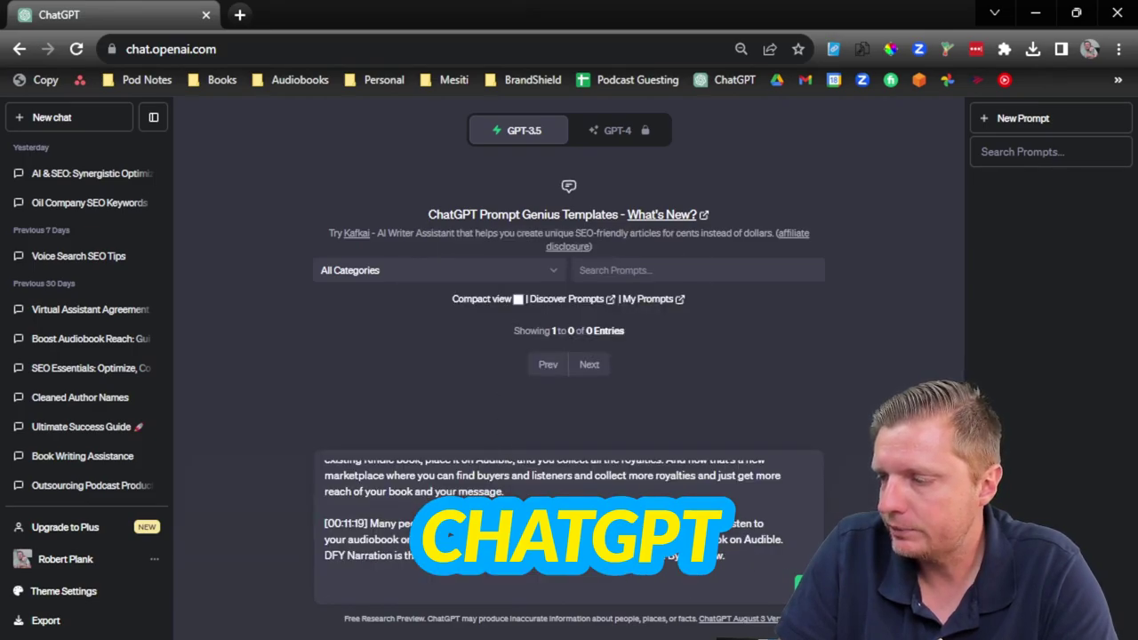
{"action": "key", "text": "Return"}
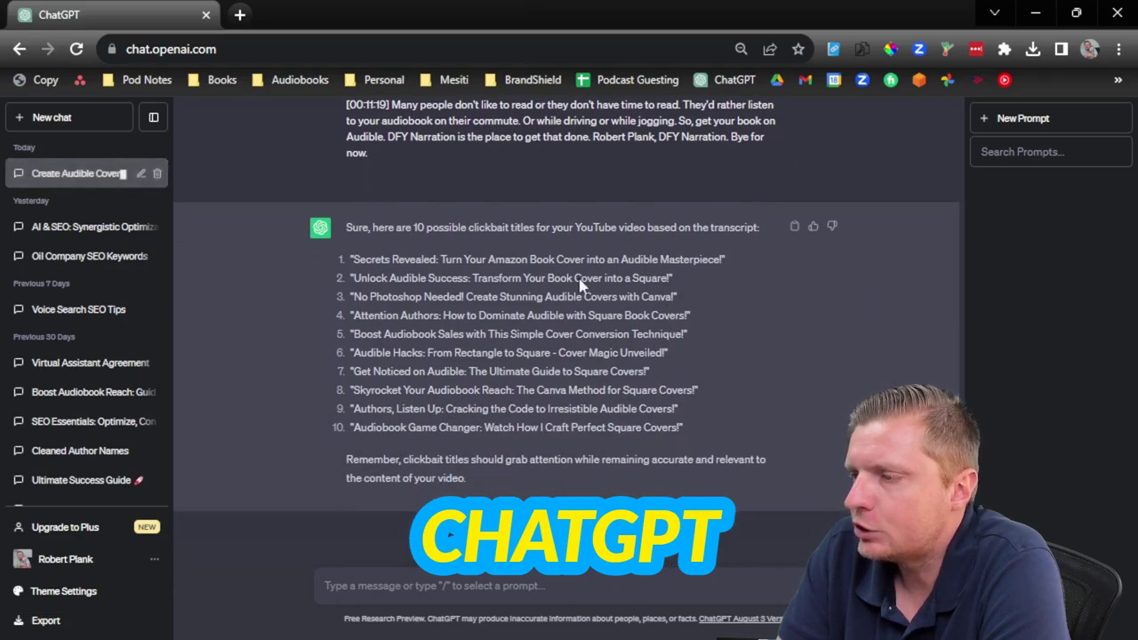
Step: Copy "Turn Your Amazon Book Cover into an Audible" from the first suggested title and paste it on its own line above the Notepad transcript
{"action": "left_click_drag", "start_coordinate": [516, 278], "coordinate": [444, 427]}
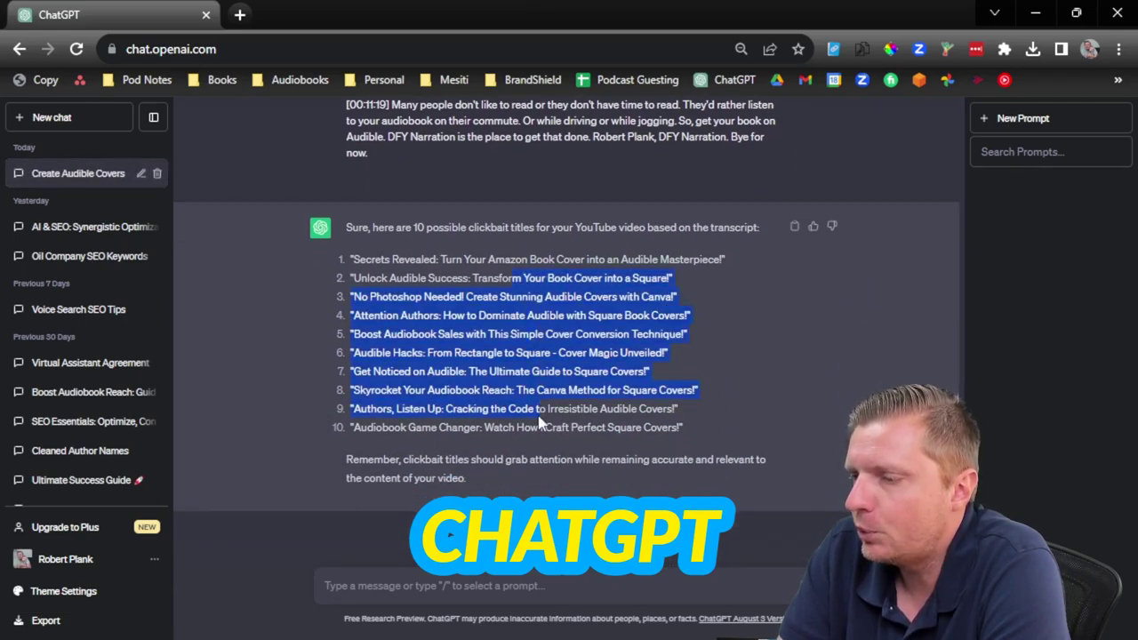
{"action": "left_click", "coordinate": [441, 428]}
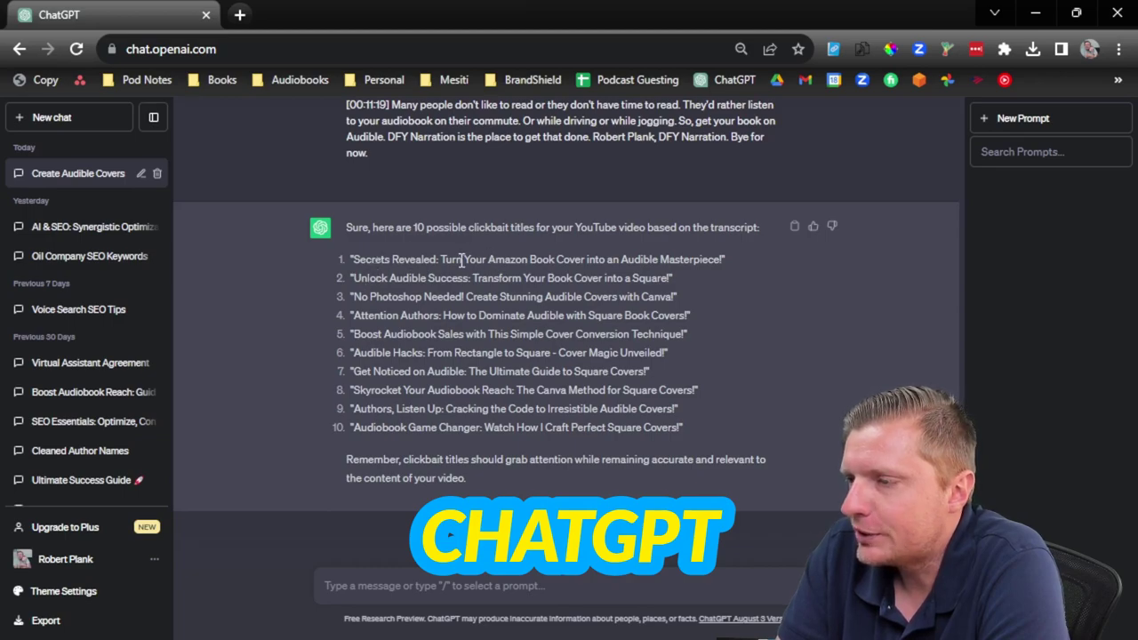
{"action": "left_click_drag", "start_coordinate": [442, 258], "coordinate": [660, 258]}
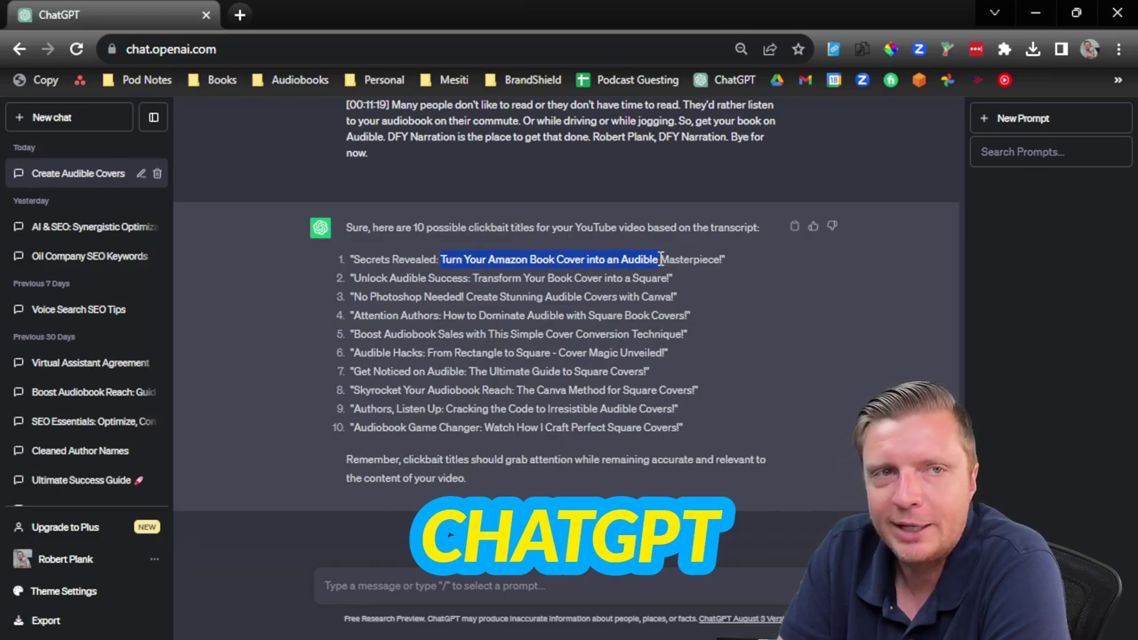
{"action": "key", "text": "alt+Tab"}
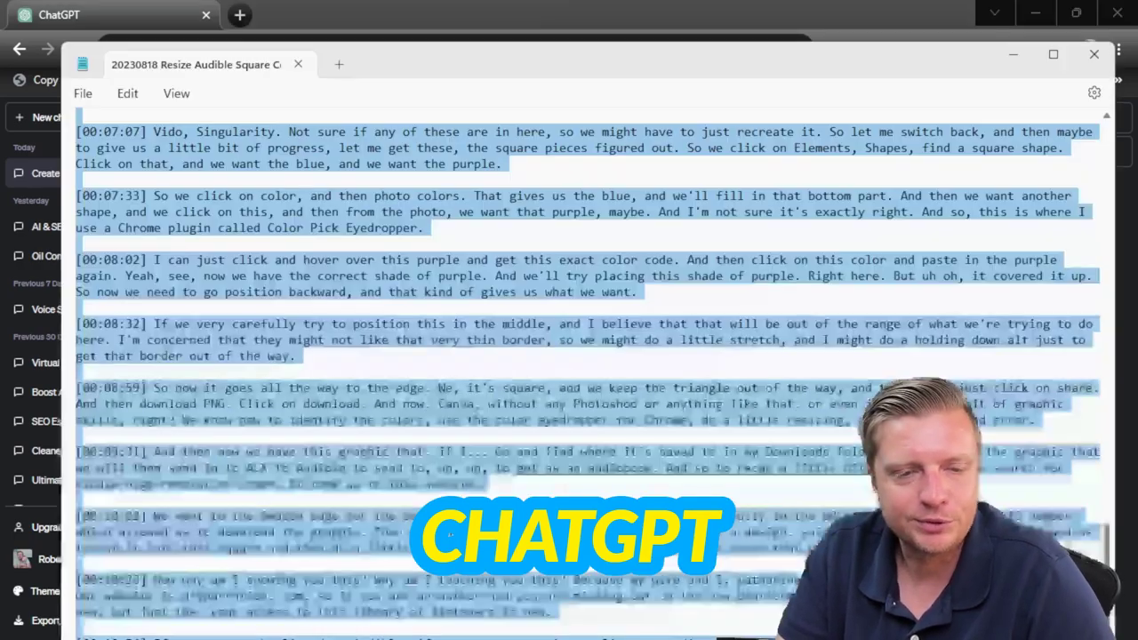
{"action": "key", "text": "ctrl+Home"}
{"action": "key", "text": "ctrl+v"}
{"action": "key", "text": "Return"}
{"action": "key", "text": "Return"}
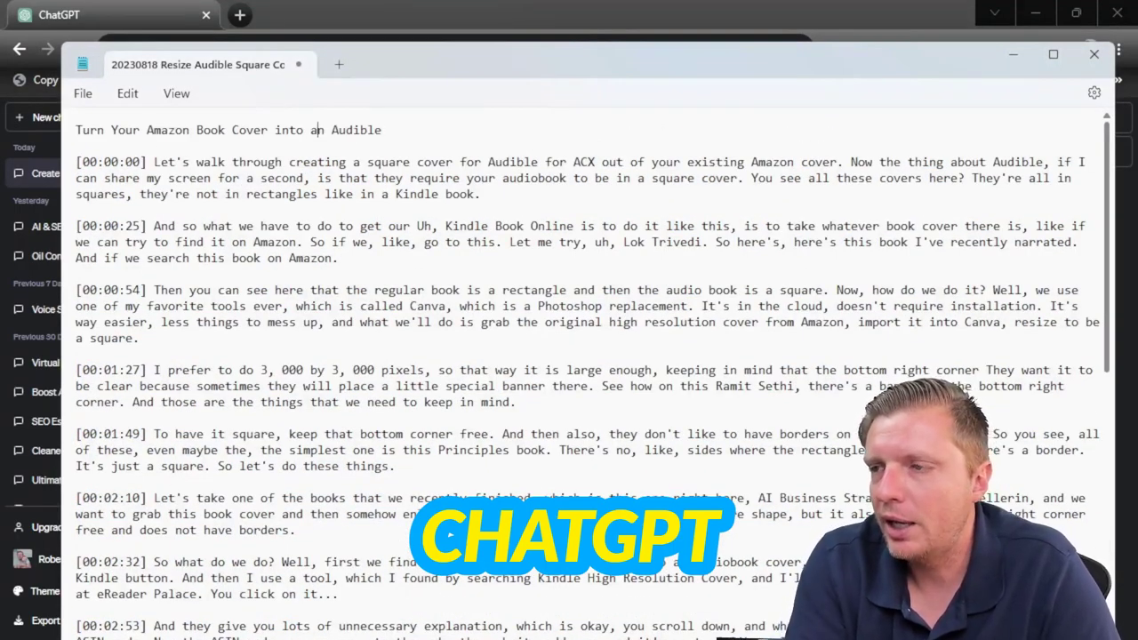
Step: Edit the pasted title line to read "[Tutorial] Turn Your Amazon Book Cover into a Square Cover for Audible"
{"action": "key", "text": "Right"}
{"action": "key", "text": "Delete"}
{"action": "type", "text": "Swuare"}
{"action": "key", "text": "BackSpace"}
{"action": "key", "text": "BackSpace"}
{"action": "key", "text": "BackSpace"}
{"action": "key", "text": "BackSpace"}
{"action": "key", "text": "BackSpace"}
{"action": "type", "text": "quare Cover for"}
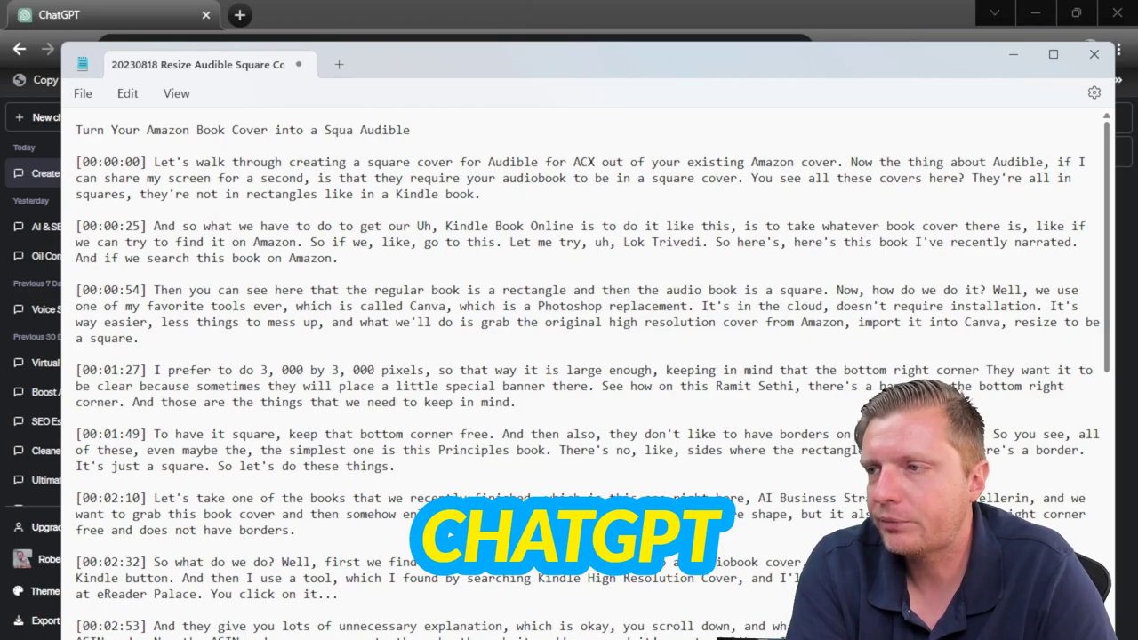
{"action": "key", "text": "Home"}
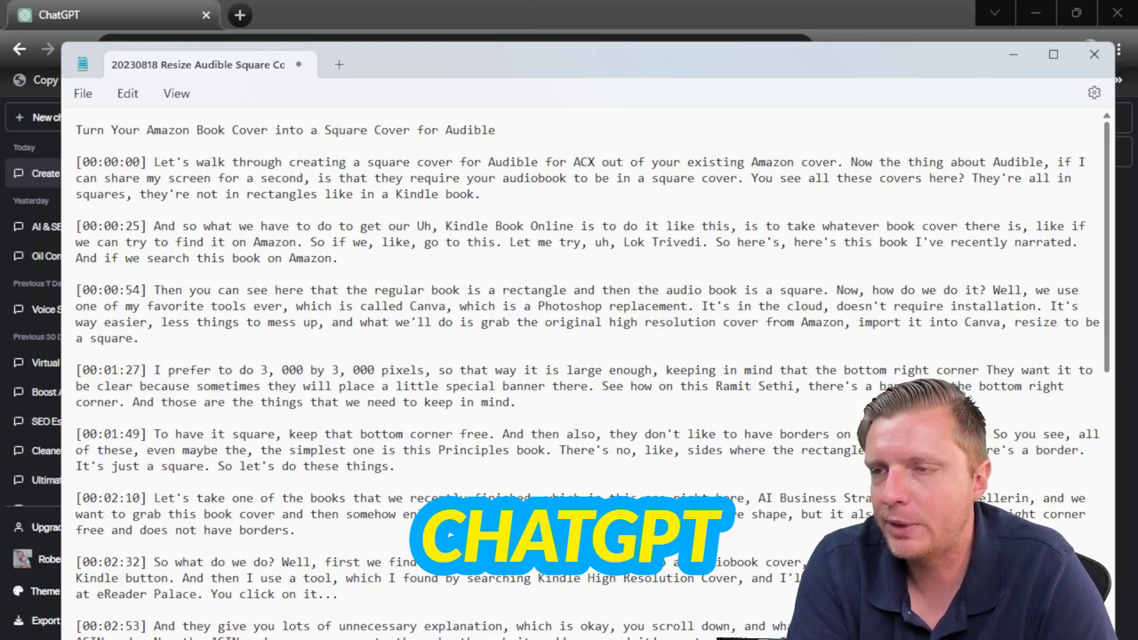
{"action": "type", "text": "[Tutorial]"}
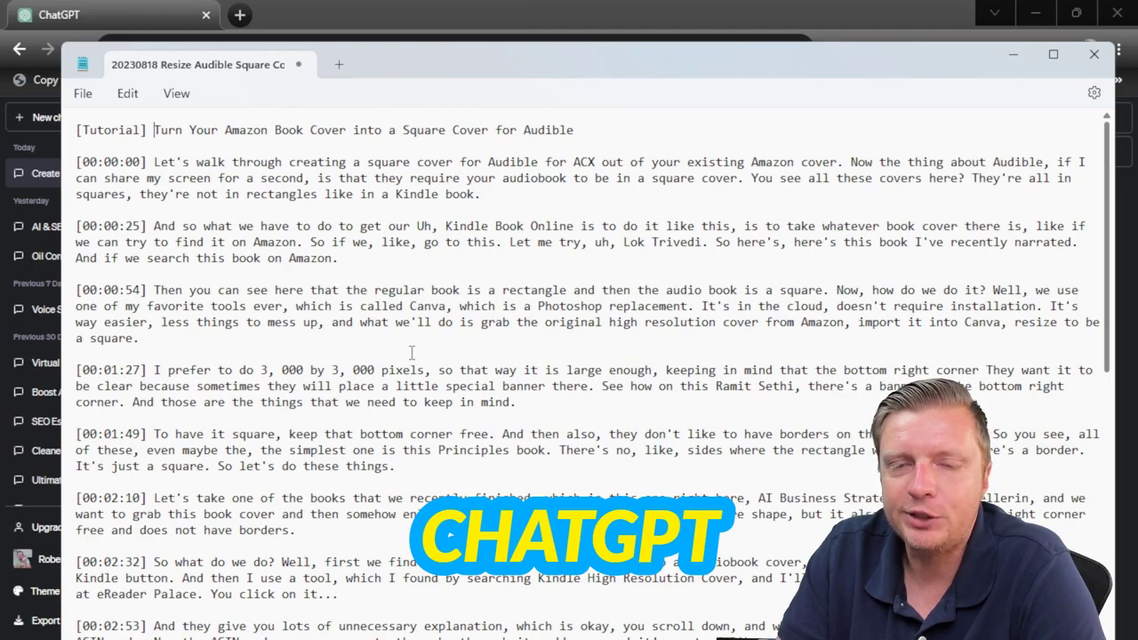
Step: Ask ChatGPT for SEO podcast show notes based on the video transcript, including a summary, timestamps for relevant talking points, key quotes, and any links mentioned
{"action": "left_click", "coordinate": [271, 9]}
{"action": "left_click", "coordinate": [375, 583]}
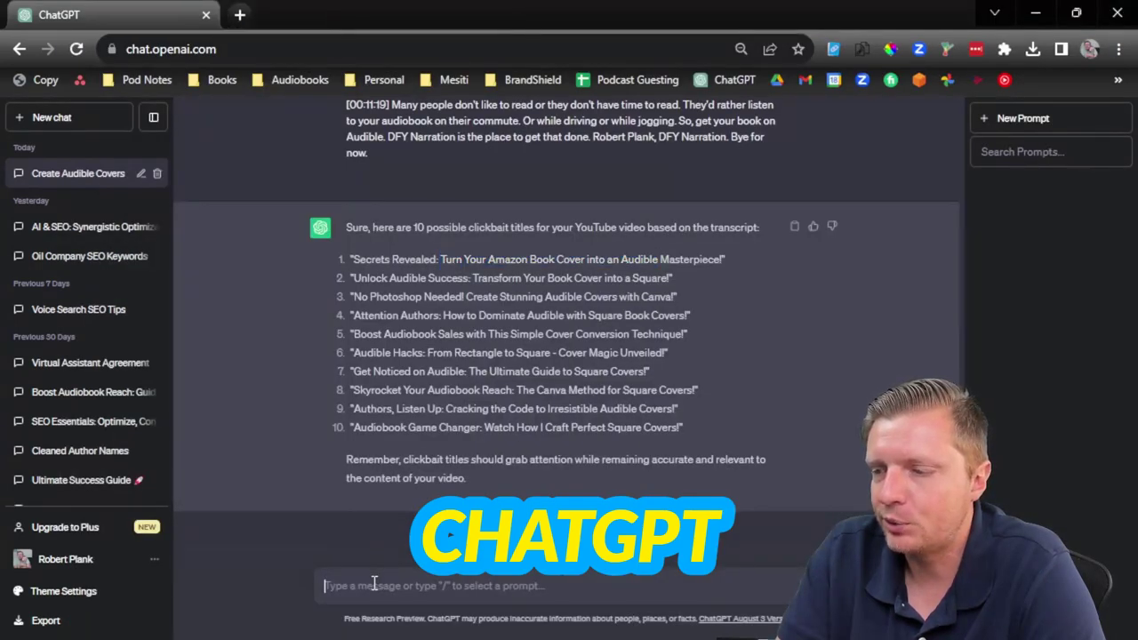
{"action": "type", "text": "Ge"}
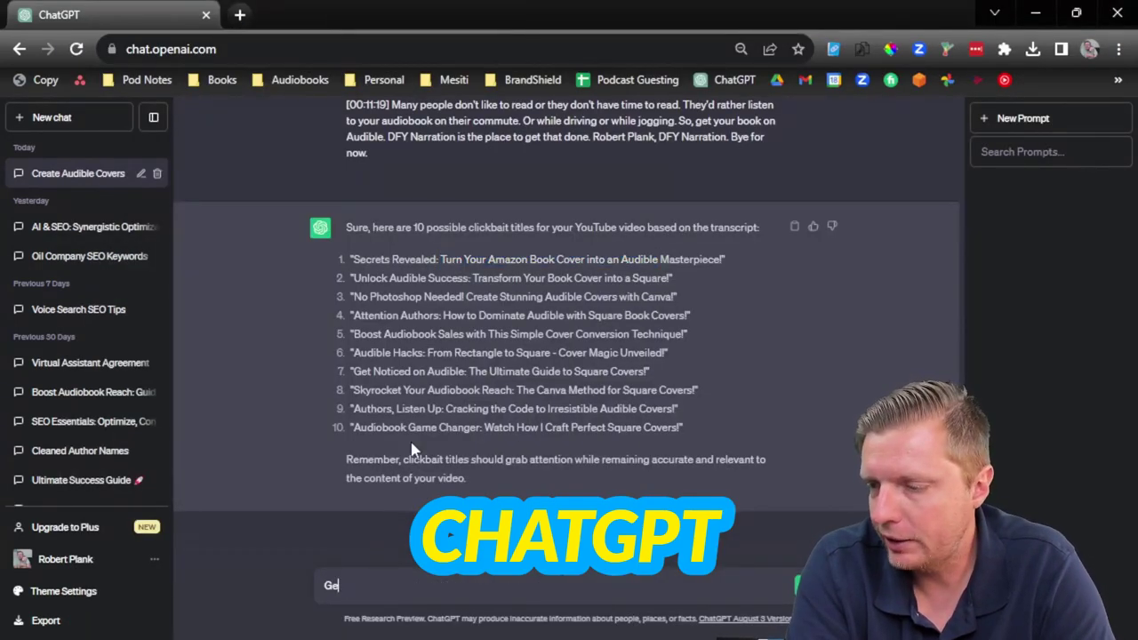
{"action": "key", "text": "BackSpace"}
{"action": "key", "text": "BackSpace"}
{"action": "type", "text": "B"}
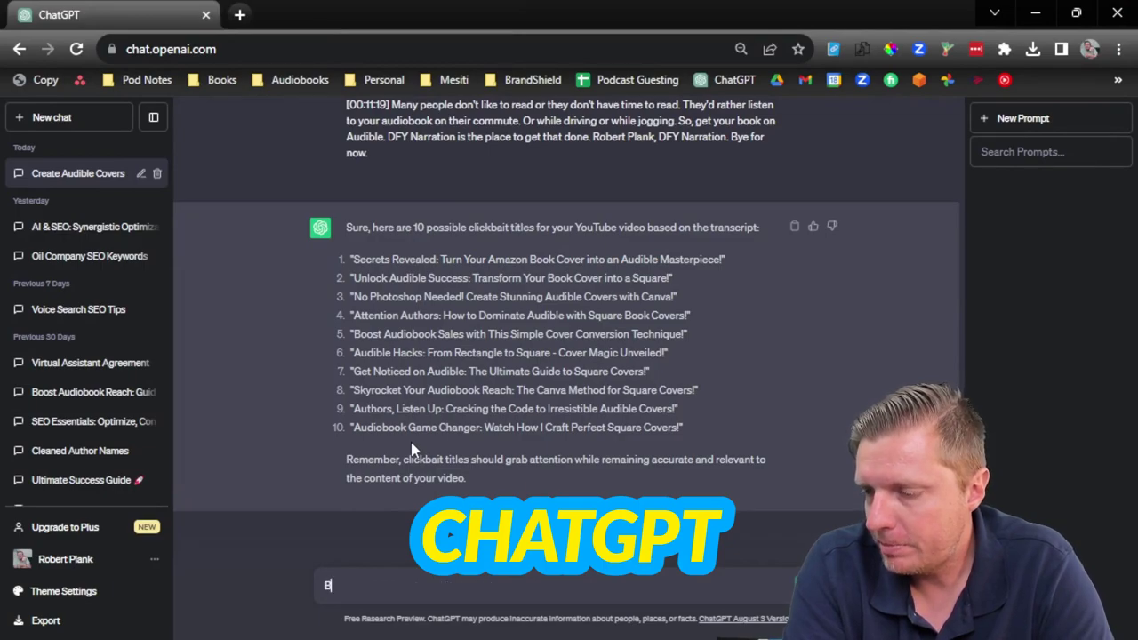
{"action": "type", "text": "ased on the transcript for"}
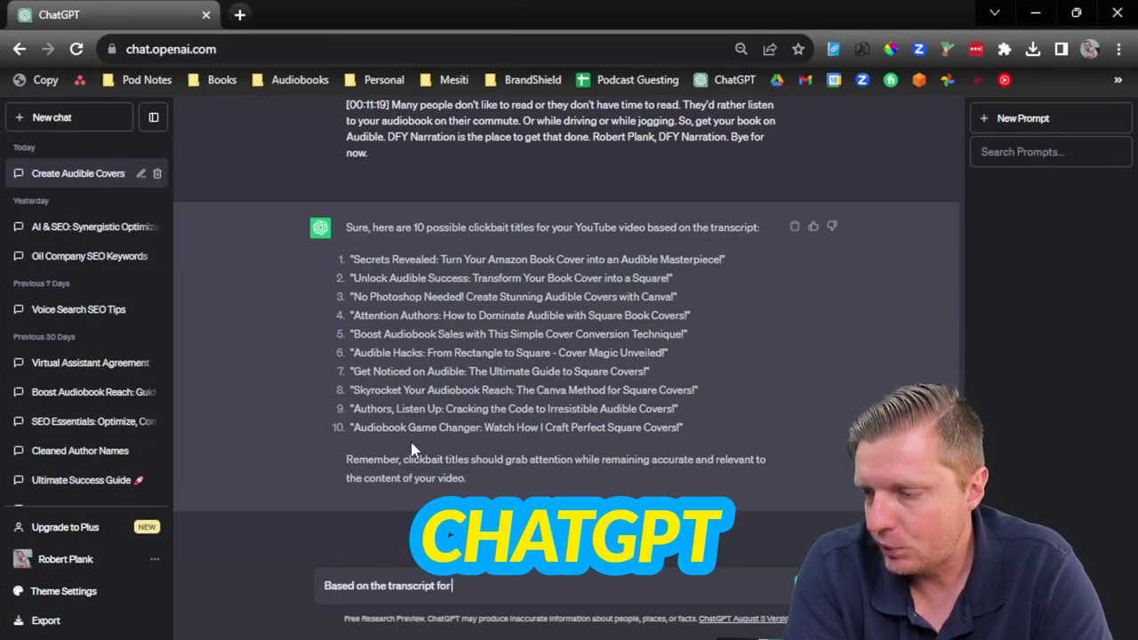
{"action": "type", "text": " my video, gen"}
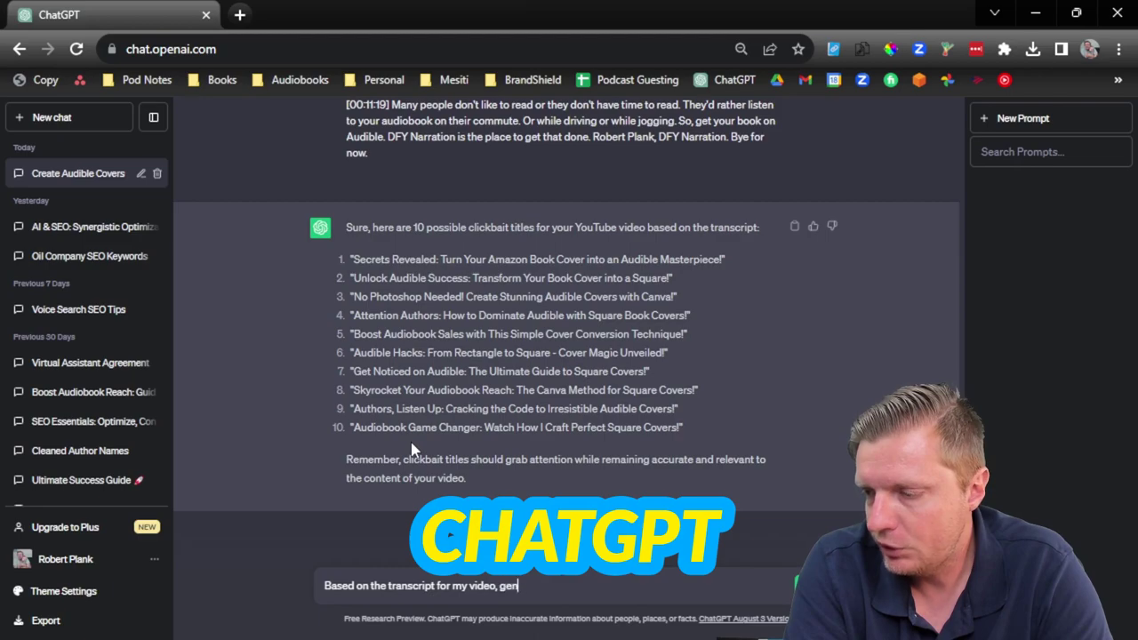
{"action": "type", "text": "erate "}
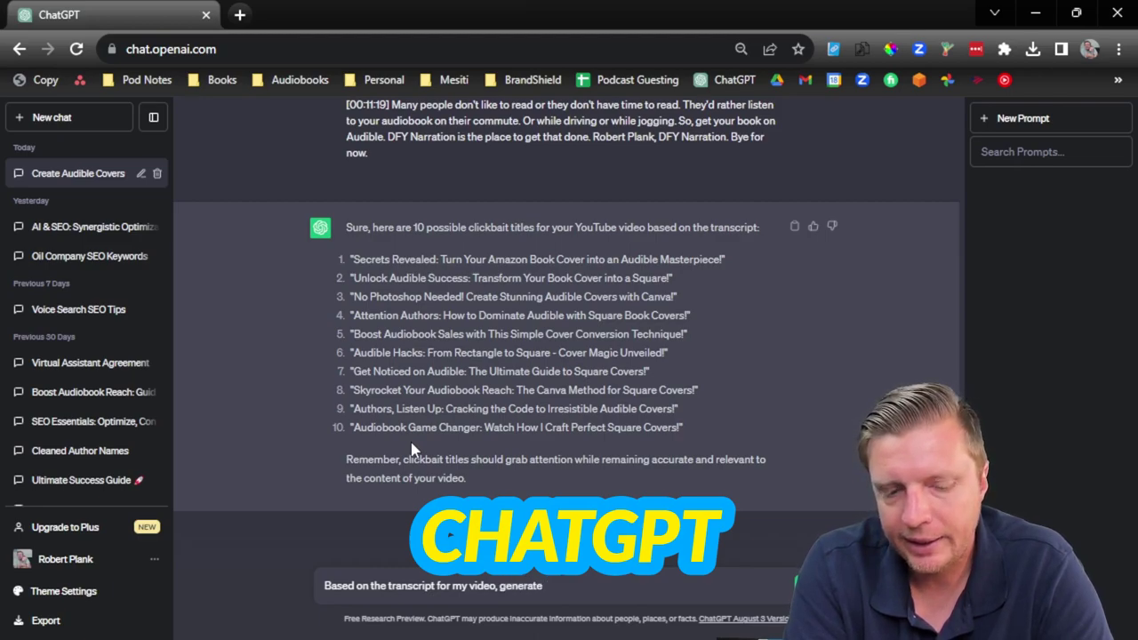
{"action": "type", "text": "SEO podcast show "}
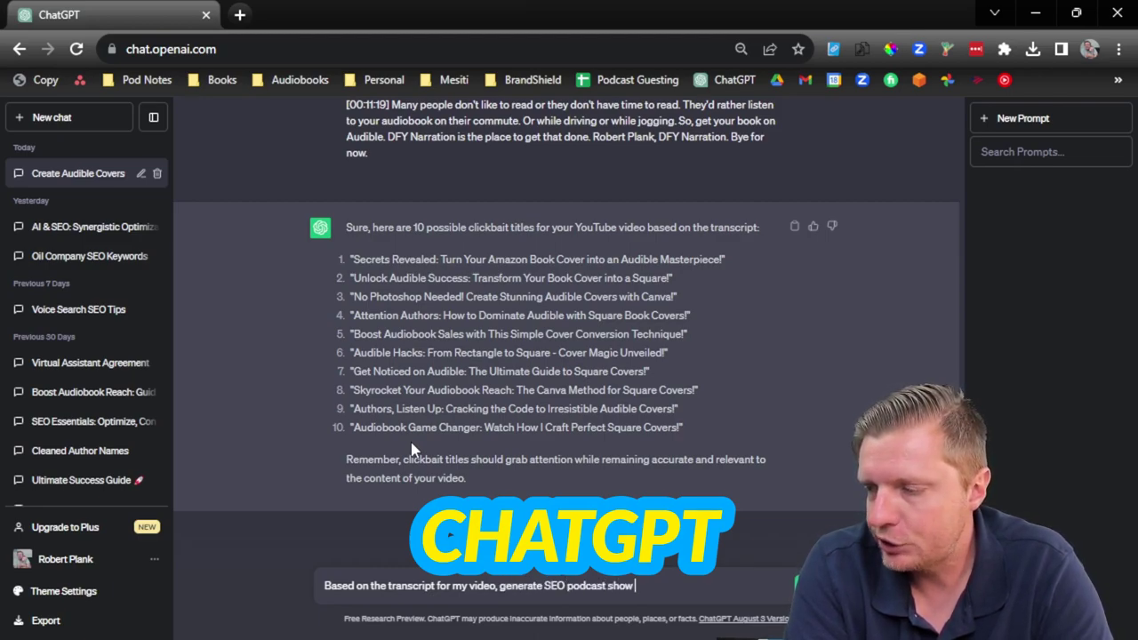
{"action": "type", "text": "notes. Include a summary, "}
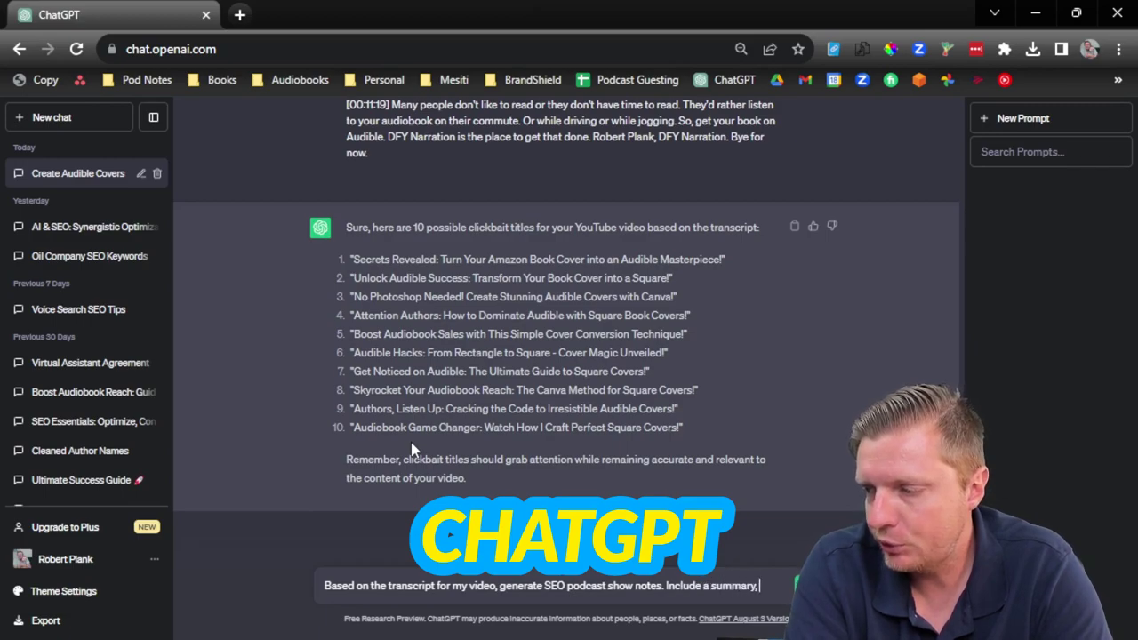
{"action": "type", "text": "time"}
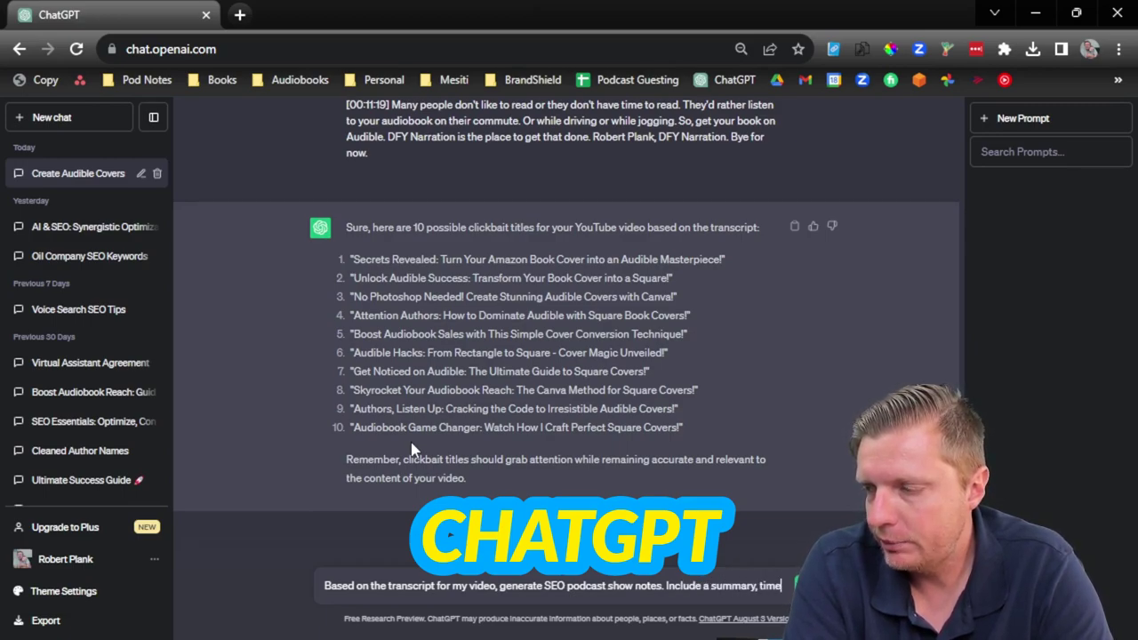
{"action": "type", "text": "stamps for relevant talkin"}
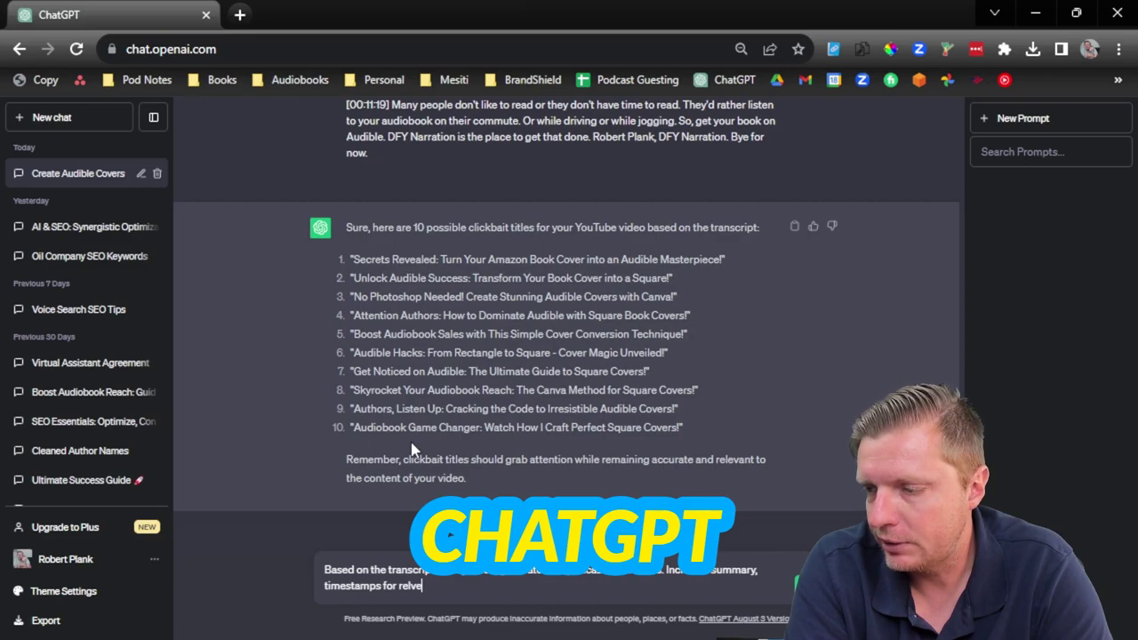
{"action": "type", "text": "g point"}
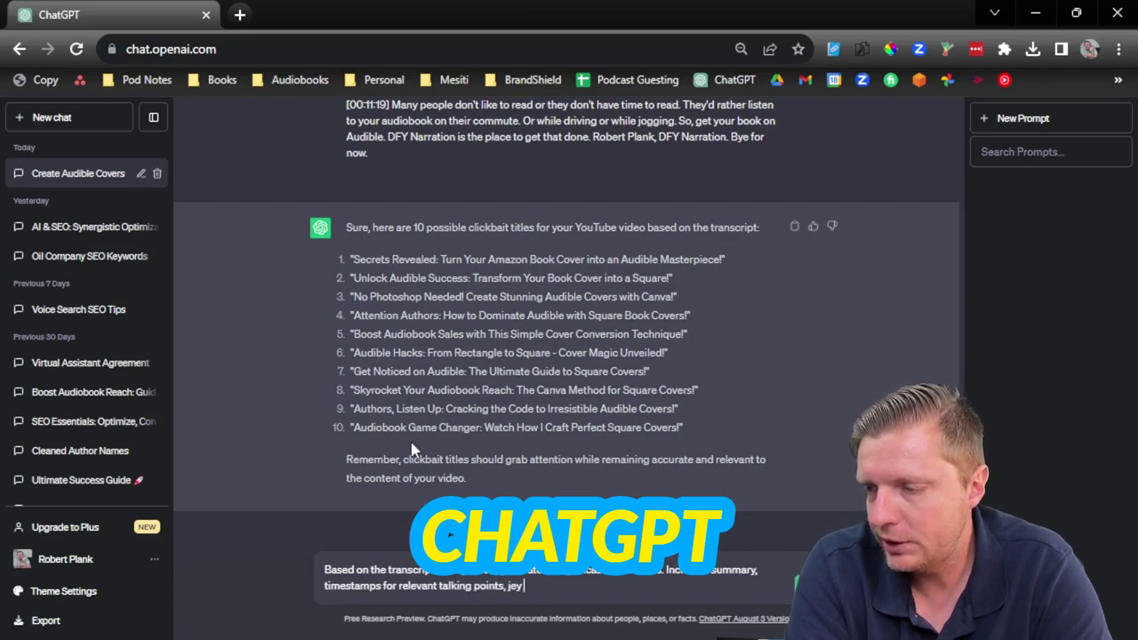
{"action": "type", "text": "s, key quotes, and any links mentioned."}
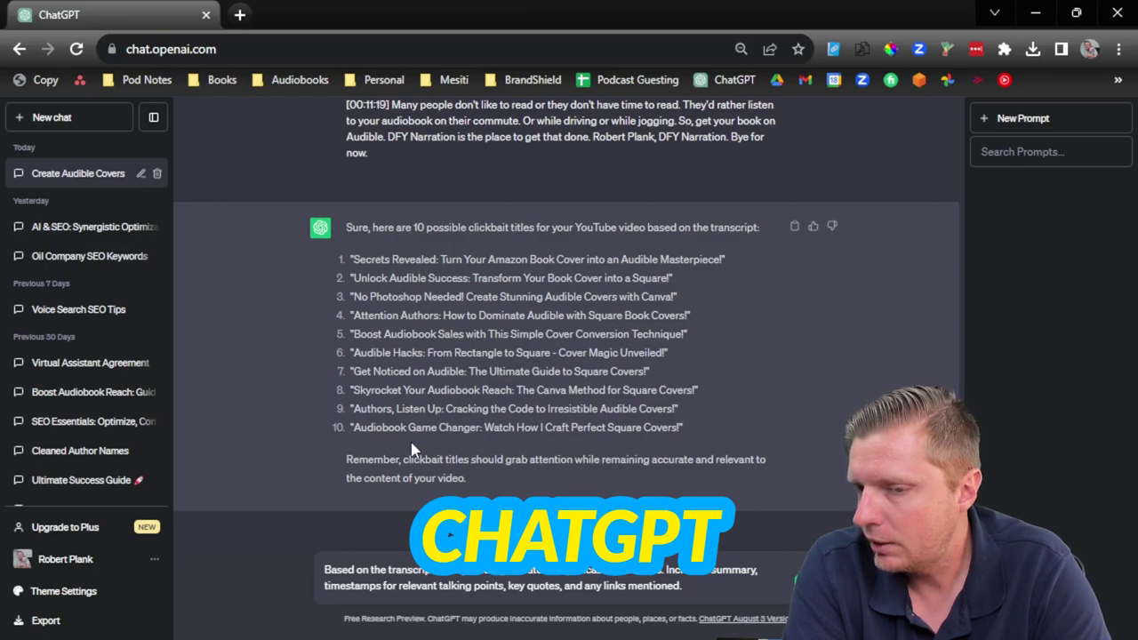
{"action": "key", "text": "Return"}
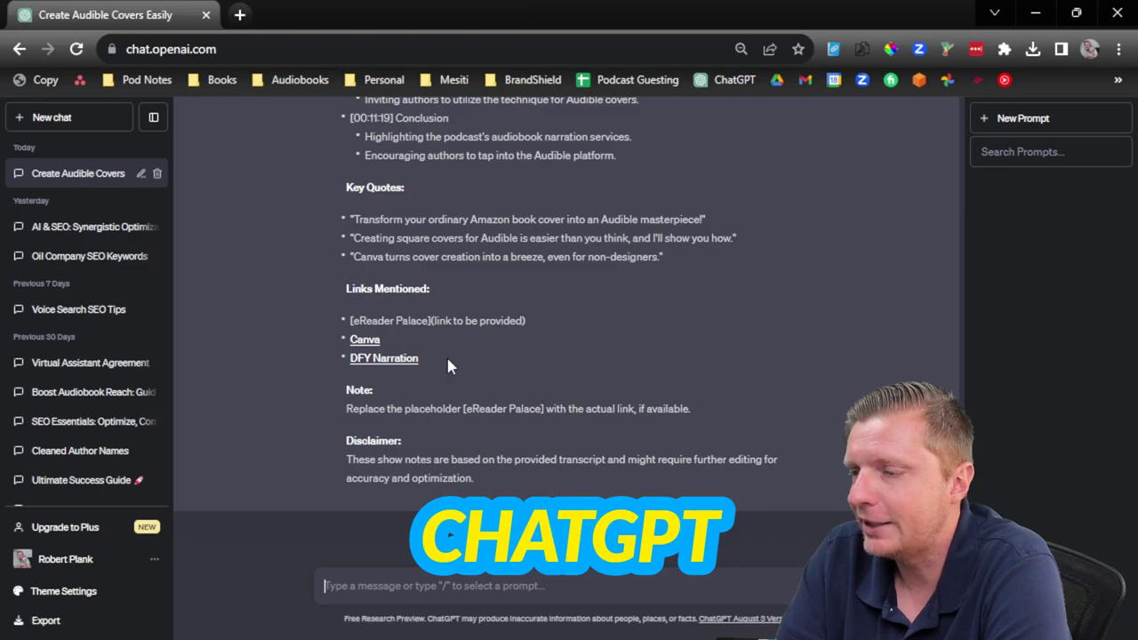
Step: Review the generated show notes from the summary and timestamps through the key quotes and mentioned links
{"action": "scroll", "coordinate": [446, 354], "scroll_direction": "up", "scroll_amount": 12}
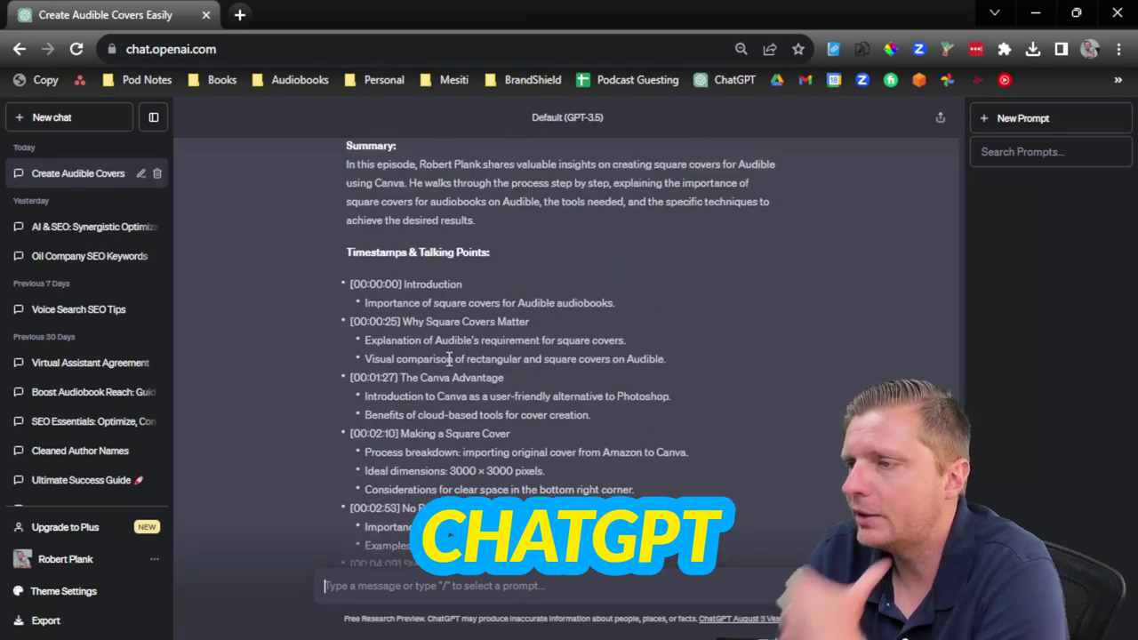
{"action": "scroll", "coordinate": [449, 358], "scroll_direction": "up", "scroll_amount": 1}
{"action": "scroll", "coordinate": [449, 358], "scroll_direction": "down", "scroll_amount": 3}
{"action": "scroll", "coordinate": [452, 356], "scroll_direction": "up", "scroll_amount": 3}
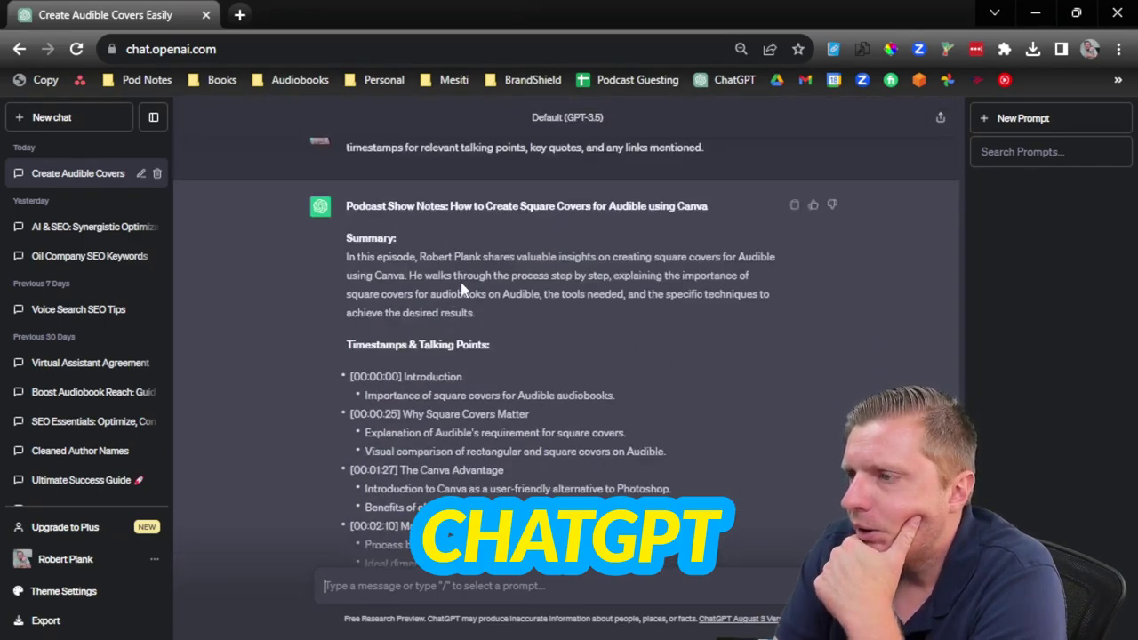
{"action": "scroll", "coordinate": [461, 289], "scroll_direction": "down", "scroll_amount": 12}
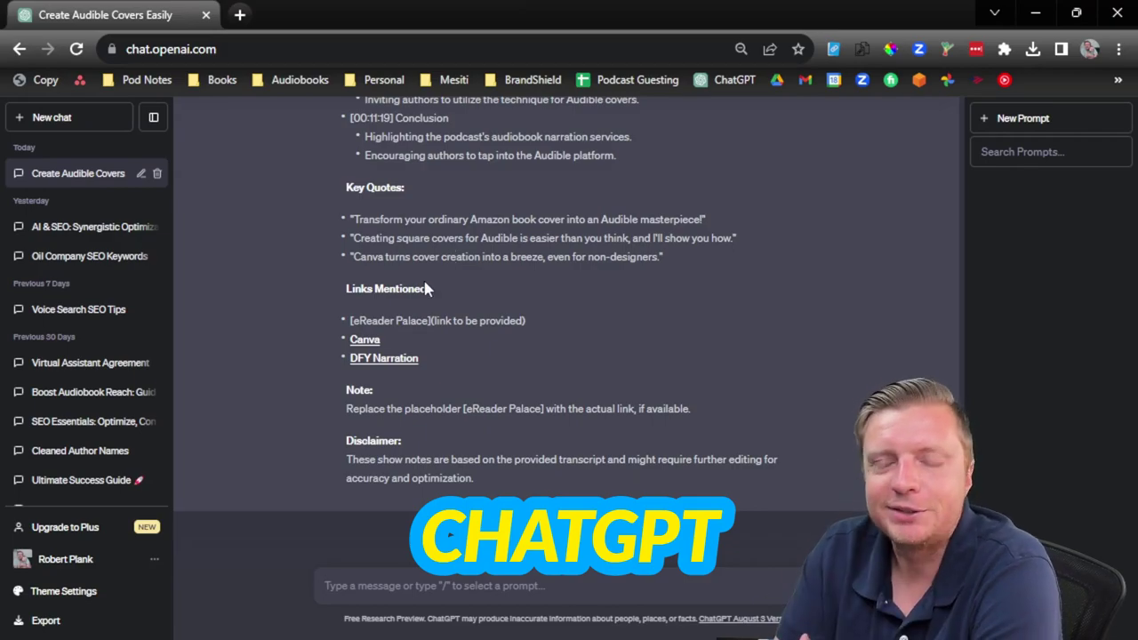
{"action": "scroll", "coordinate": [424, 279], "scroll_direction": "up", "scroll_amount": 3}
{"action": "scroll", "coordinate": [425, 283], "scroll_direction": "down", "scroll_amount": 3}
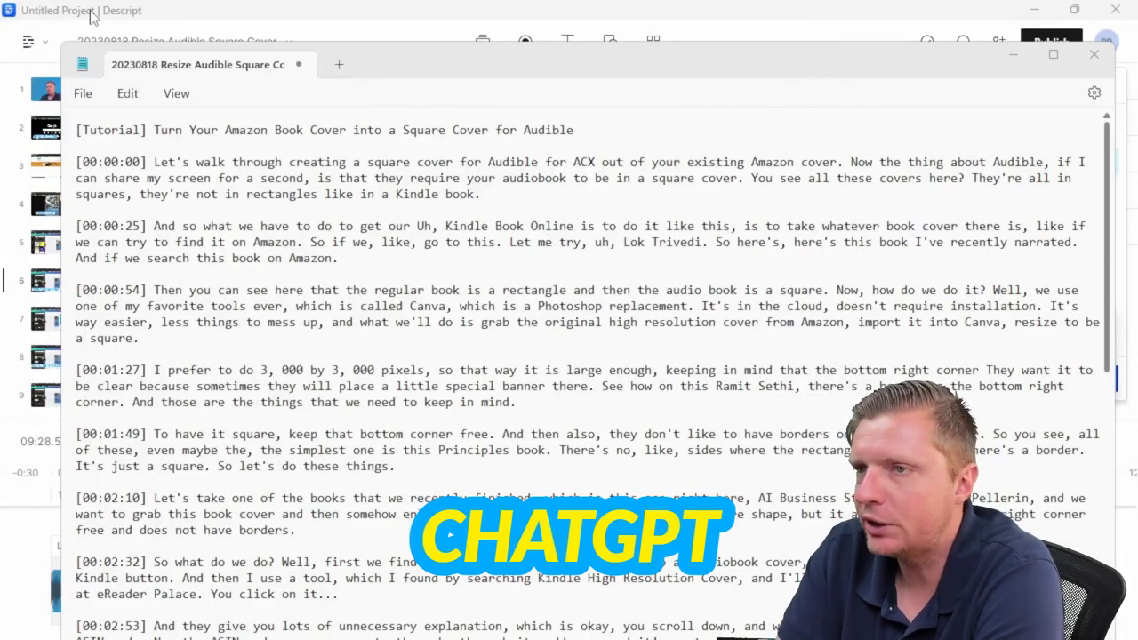
Step: Play 20230818 Resize Audible Square Cover.mp4 from Downloads, check the part around 4:10 with the video paused, and close the player
{"action": "left_click", "coordinate": [91, 16]}
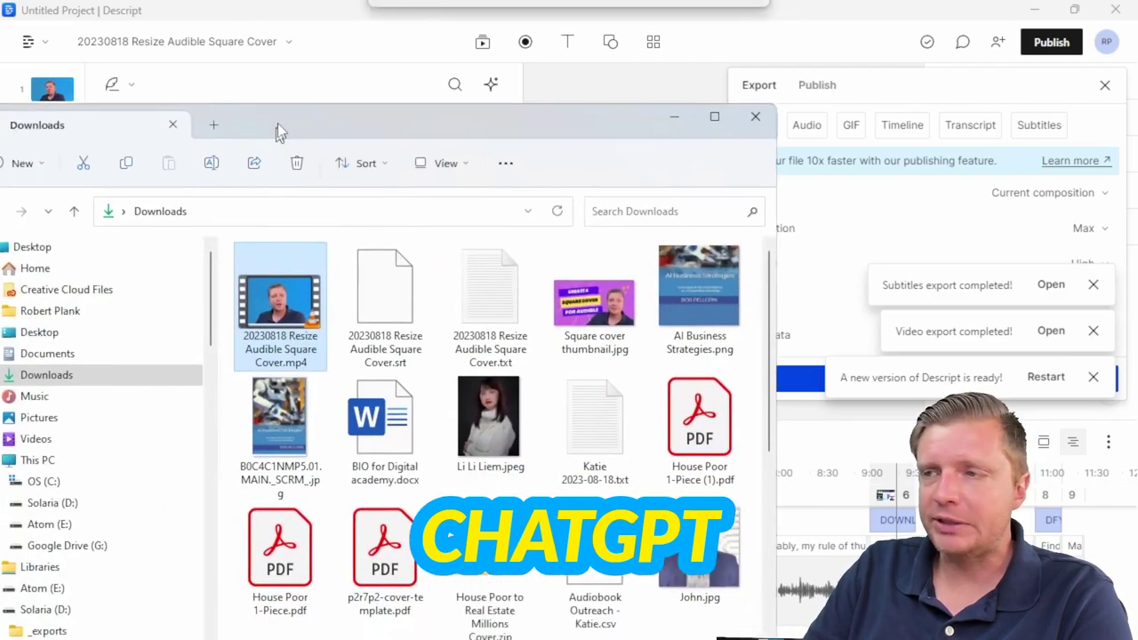
{"action": "left_click_drag", "start_coordinate": [279, 133], "coordinate": [332, 85]}
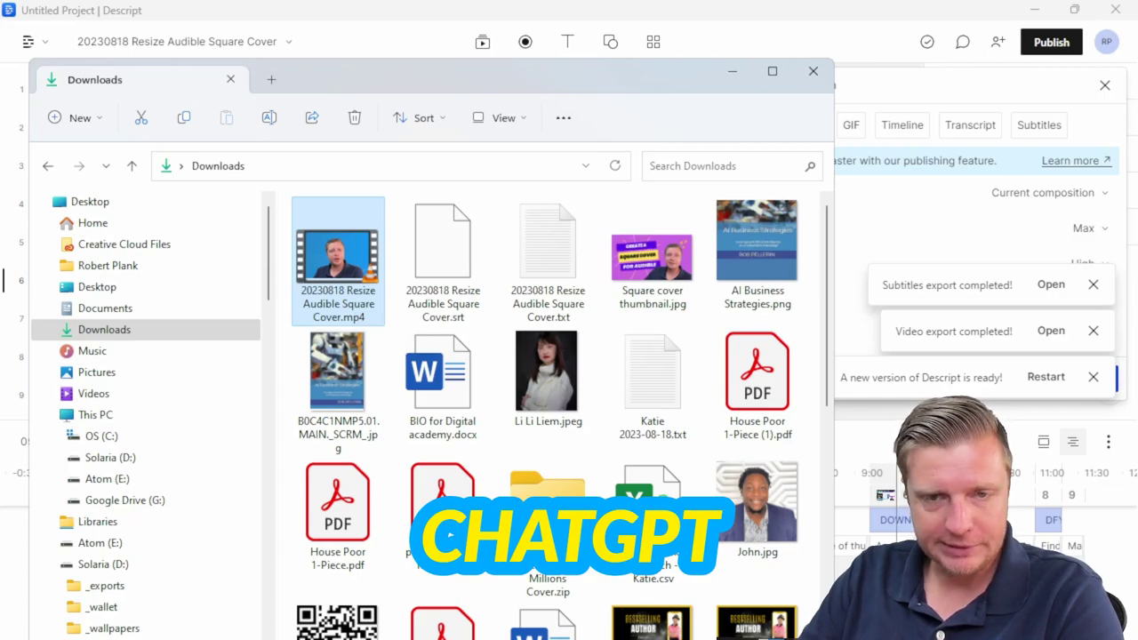
{"action": "key", "text": "Return"}
{"action": "left_click", "coordinate": [533, 602]}
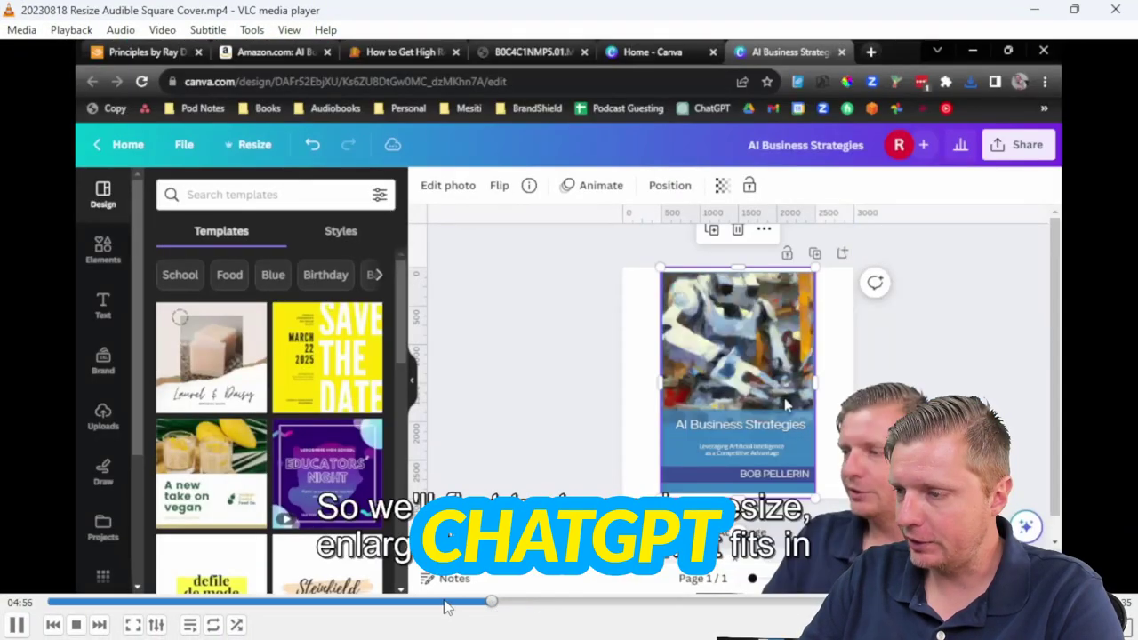
{"action": "left_click_drag", "start_coordinate": [448, 607], "coordinate": [346, 603]}
{"action": "left_click_drag", "start_coordinate": [371, 604], "coordinate": [421, 606]}
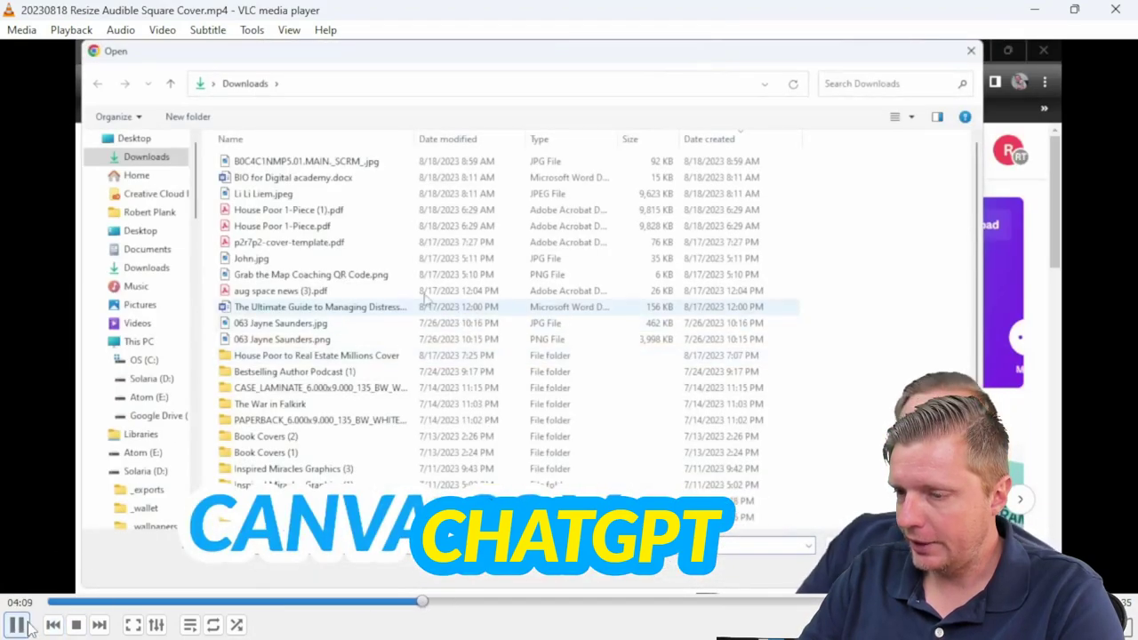
{"action": "left_click", "coordinate": [27, 626]}
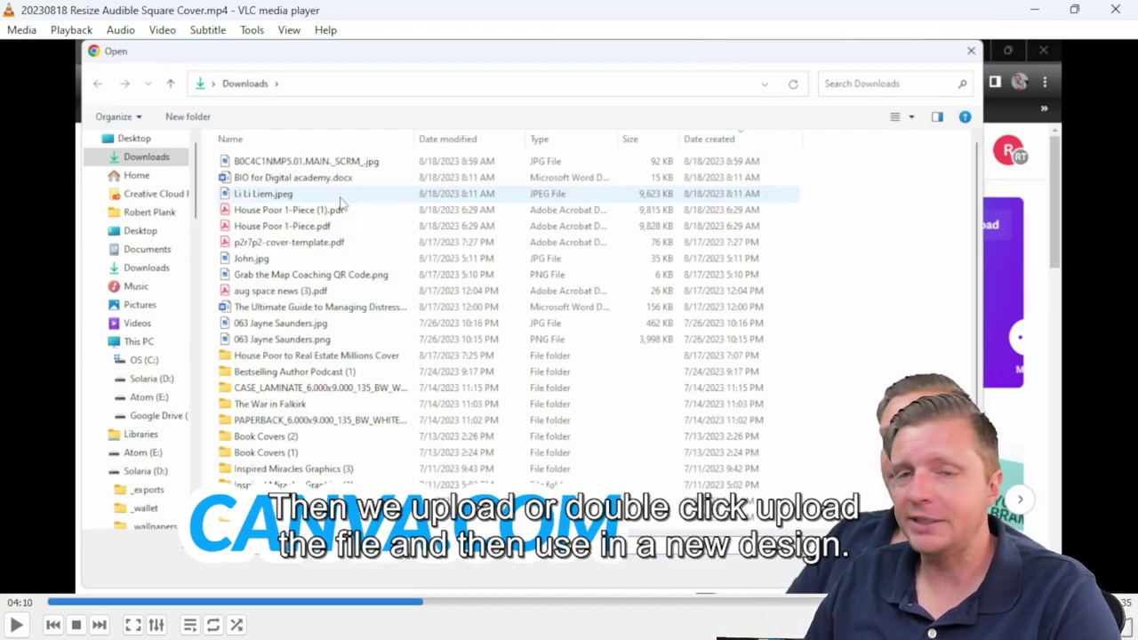
{"action": "left_click", "coordinate": [1115, 9]}
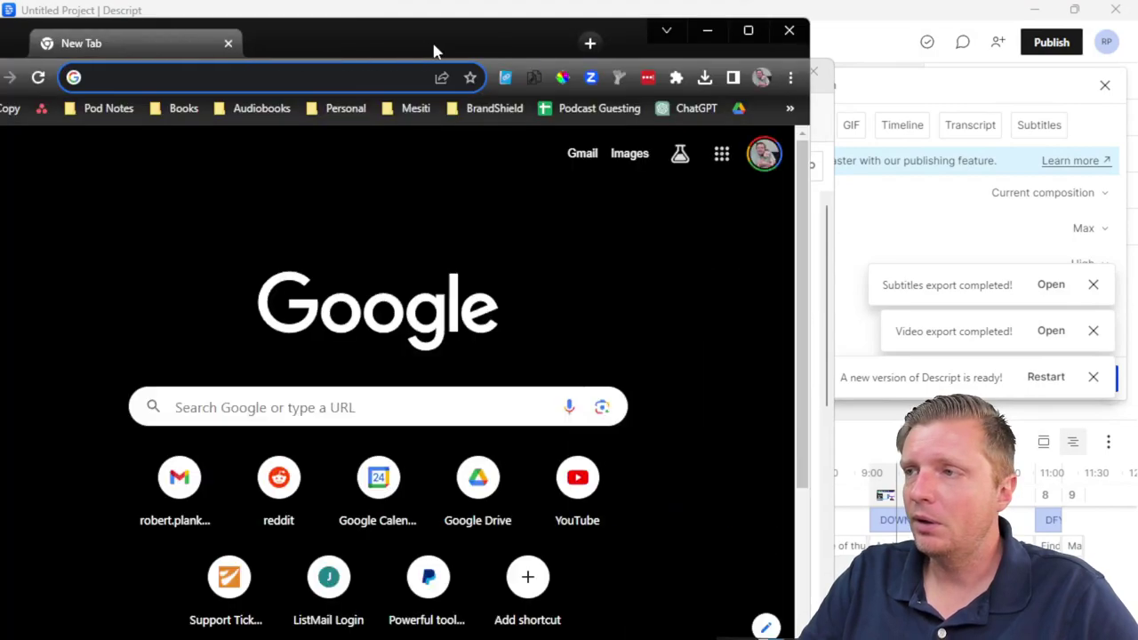
Step: Go to youtube.com in the new maximized browser window and start a video upload
{"action": "double_click", "coordinate": [432, 46]}
{"action": "type", "text": "youtube.com"}
{"action": "key", "text": "Return"}
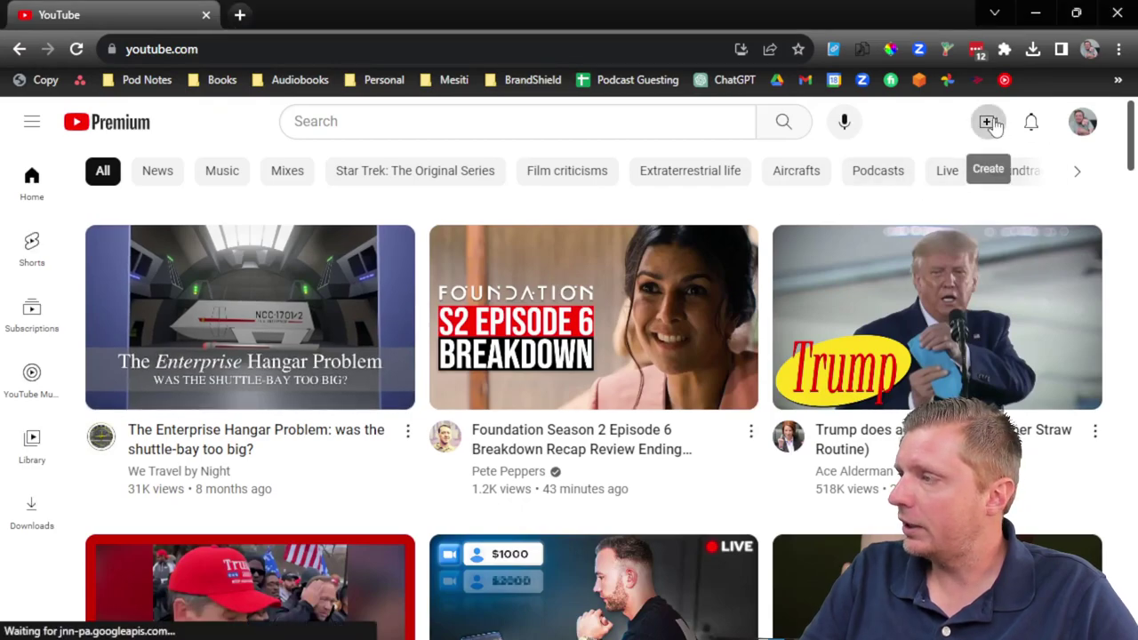
{"action": "left_click", "coordinate": [994, 124]}
{"action": "left_click", "coordinate": [1009, 163]}
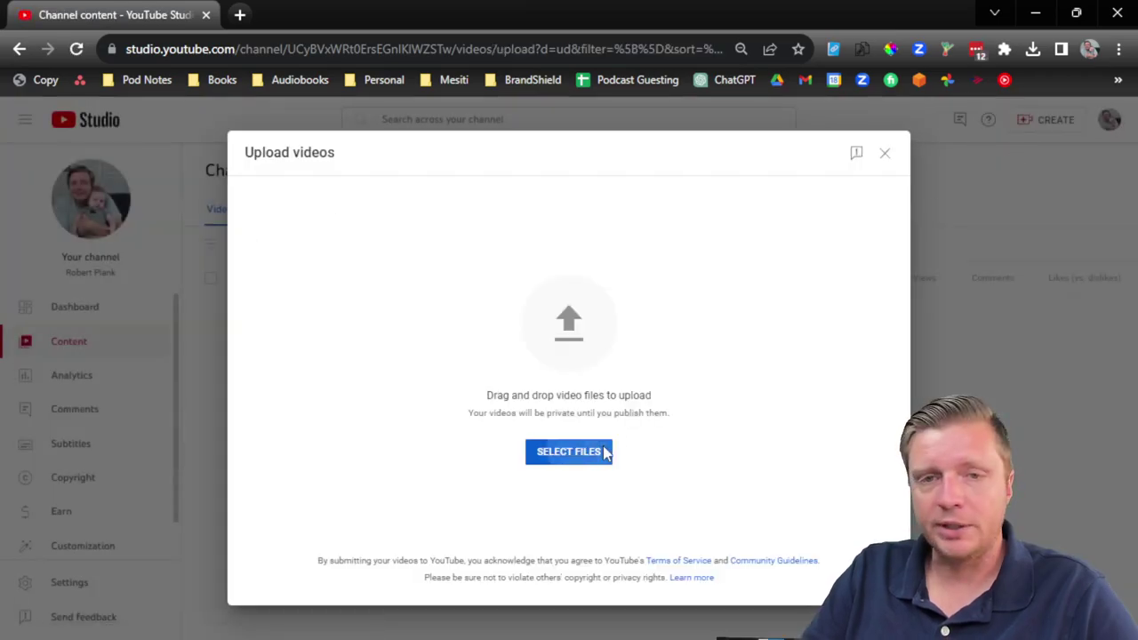
Step: Choose 20230818 Resize Audible Square Cover.mp4 from the Downloads folder as the video to upload
{"action": "left_click", "coordinate": [603, 452]}
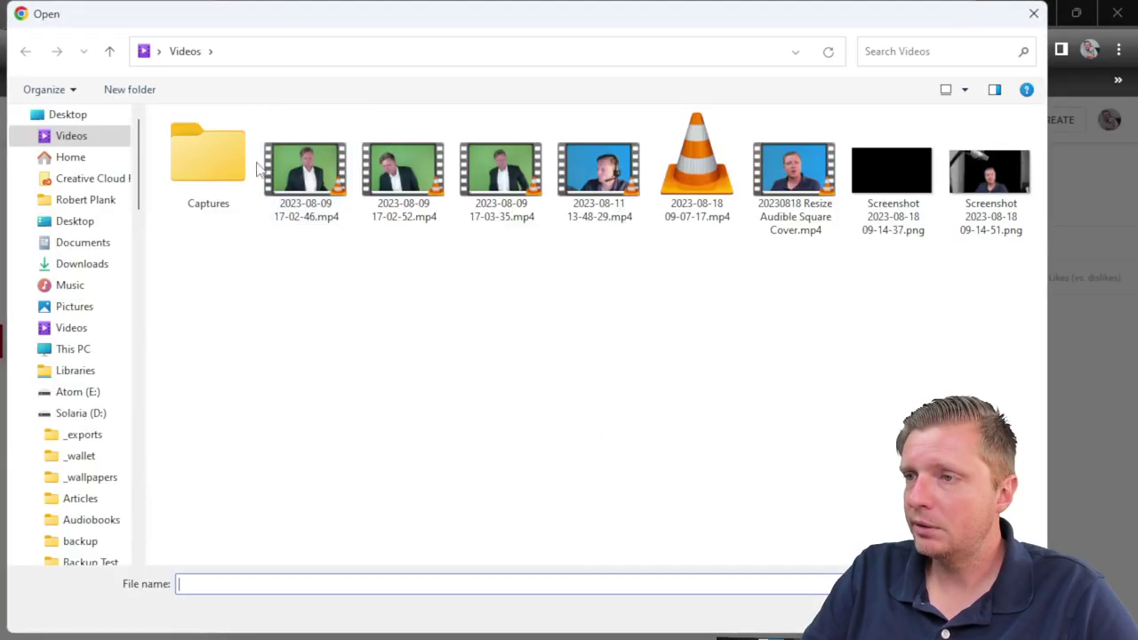
{"action": "left_click", "coordinate": [80, 263]}
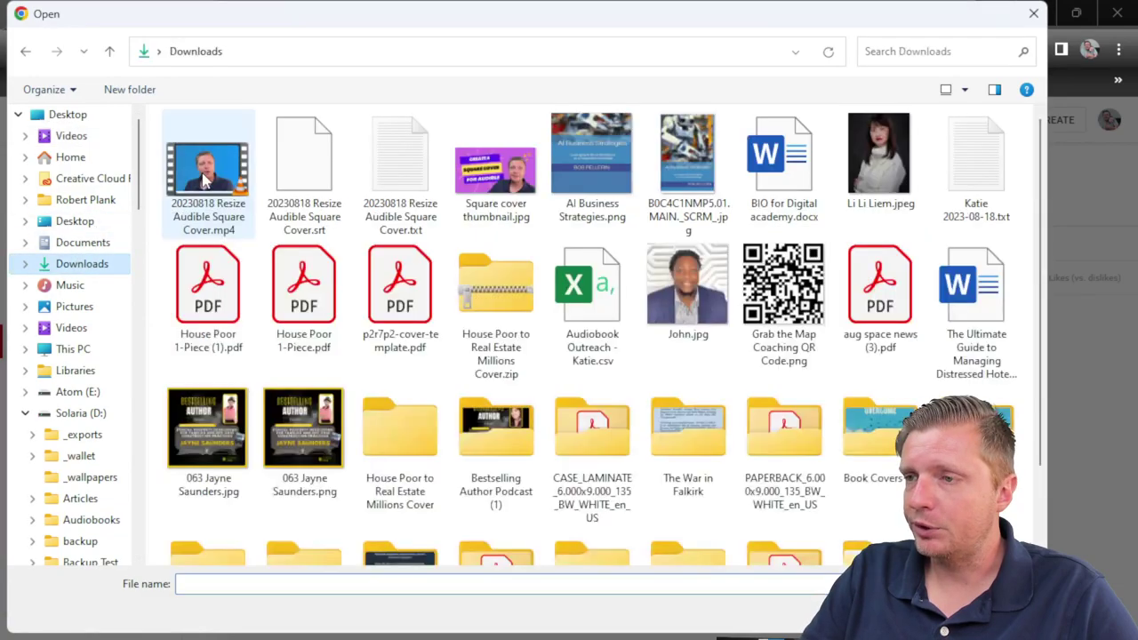
{"action": "double_click", "coordinate": [204, 176]}
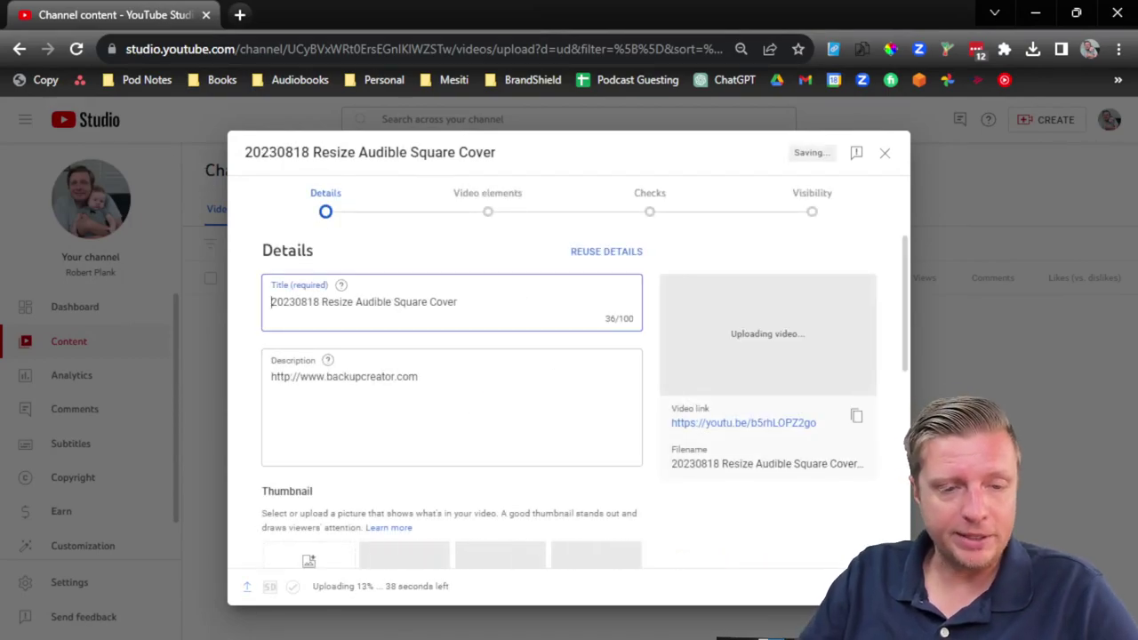
Step: Copy the title line from the Notepad transcript and replace the video's title with "[Tutorial] Turn Your Amazon Book Cover into a Square Cover for Audible"
{"action": "key", "text": "alt+Tab"}
{"action": "left_click_drag", "start_coordinate": [574, 131], "coordinate": [75, 130]}
{"action": "key", "text": "ctrl+c"}
{"action": "left_click", "coordinate": [1010, 55]}
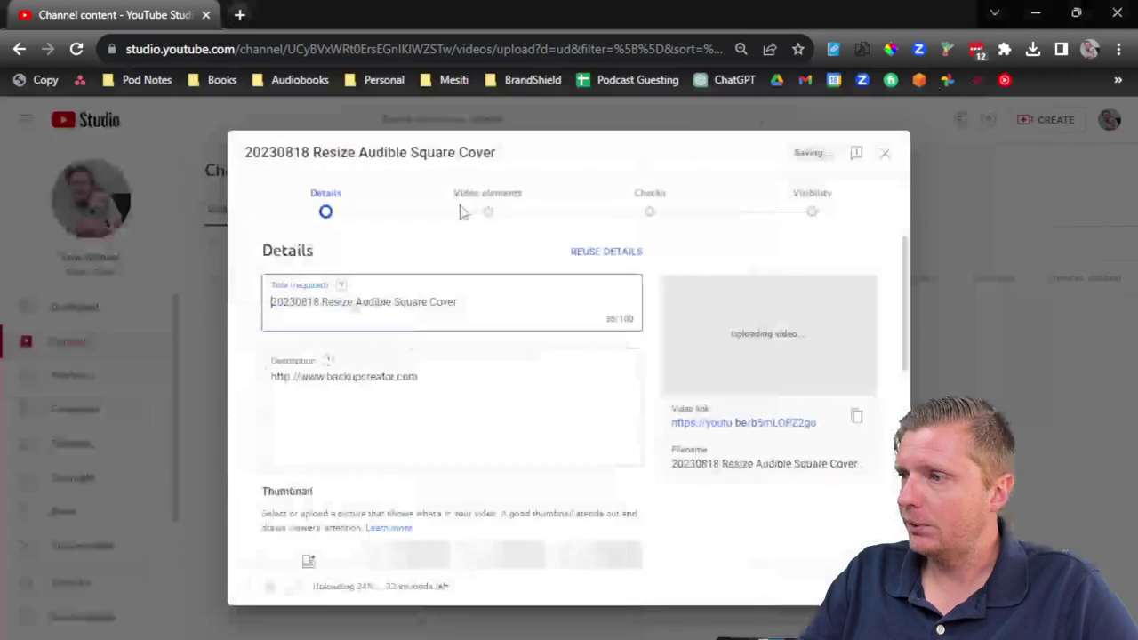
{"action": "key", "text": "ctrl+a"}
{"action": "key", "text": "ctrl+v"}
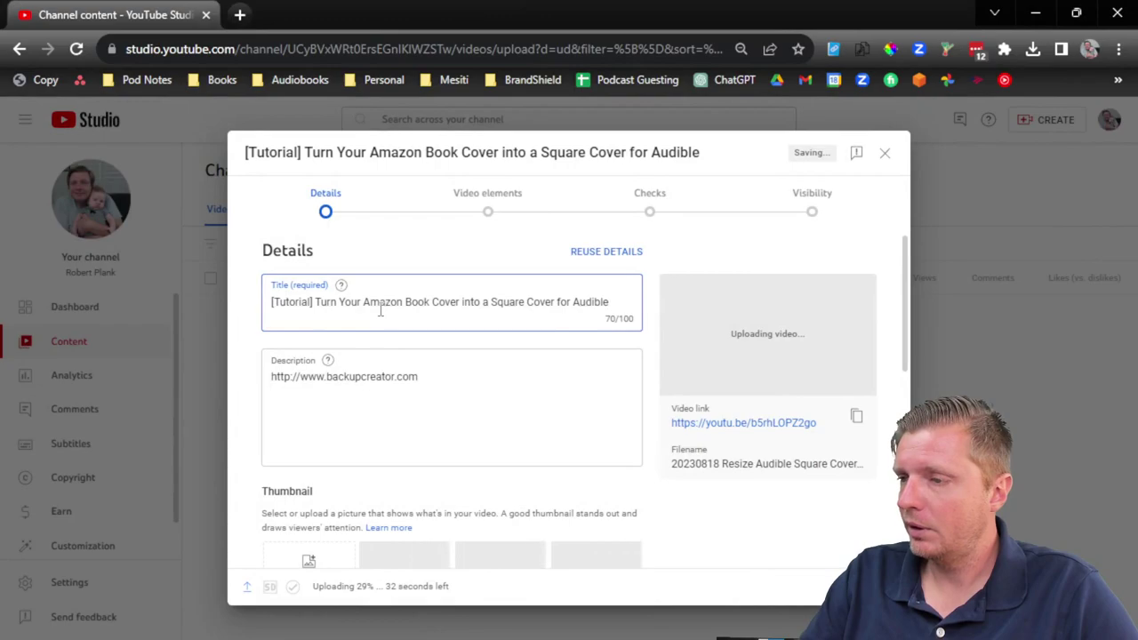
{"action": "left_click", "coordinate": [433, 382]}
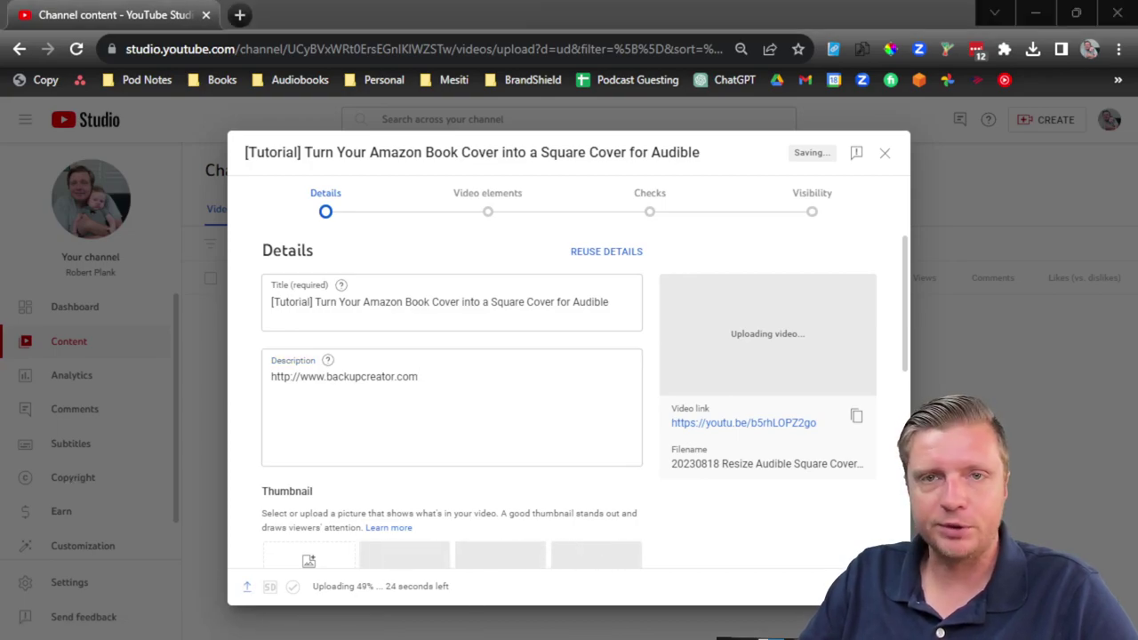
Step: Copy ChatGPT's show notes from the Summary heading onward and paste them into a new Notepad document
{"action": "left_click_drag", "start_coordinate": [0, 155], "coordinate": [876, 129]}
{"action": "double_click", "coordinate": [881, 122]}
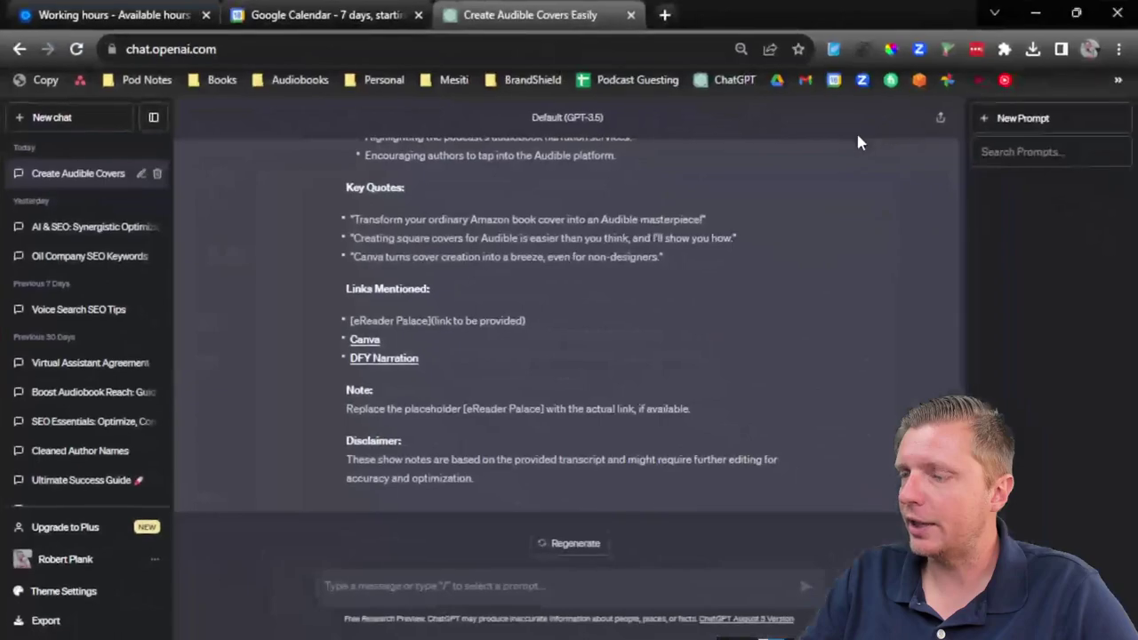
{"action": "left_click_drag", "start_coordinate": [495, 492], "coordinate": [341, 353]}
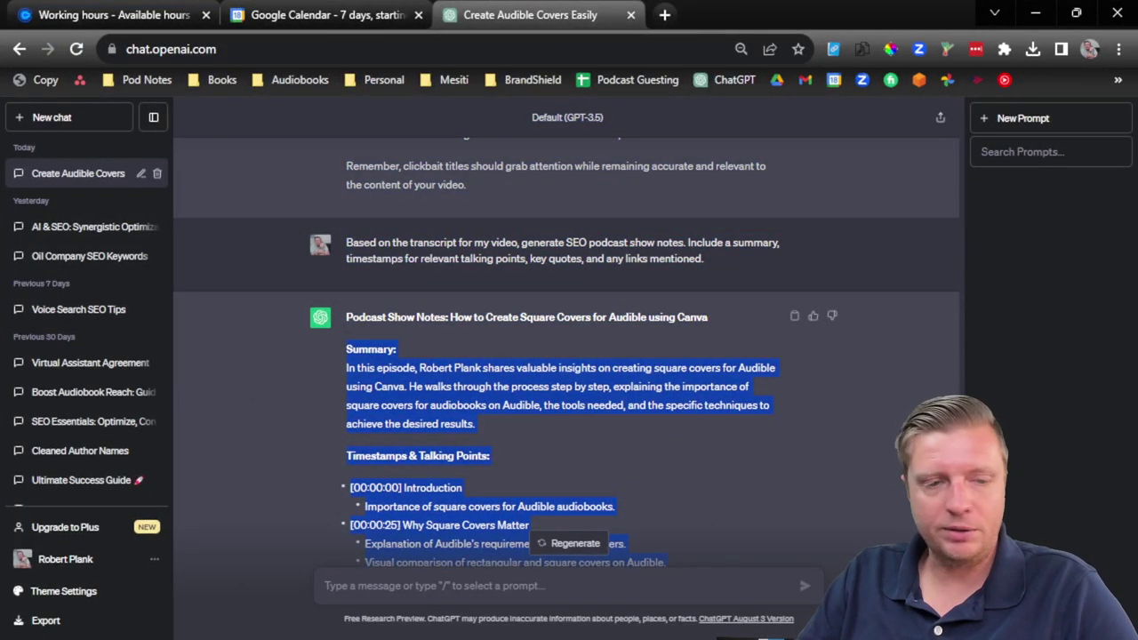
{"action": "key", "text": "ctrl+c"}
{"action": "key", "text": "alt+Tab"}
{"action": "key", "text": "ctrl+n"}
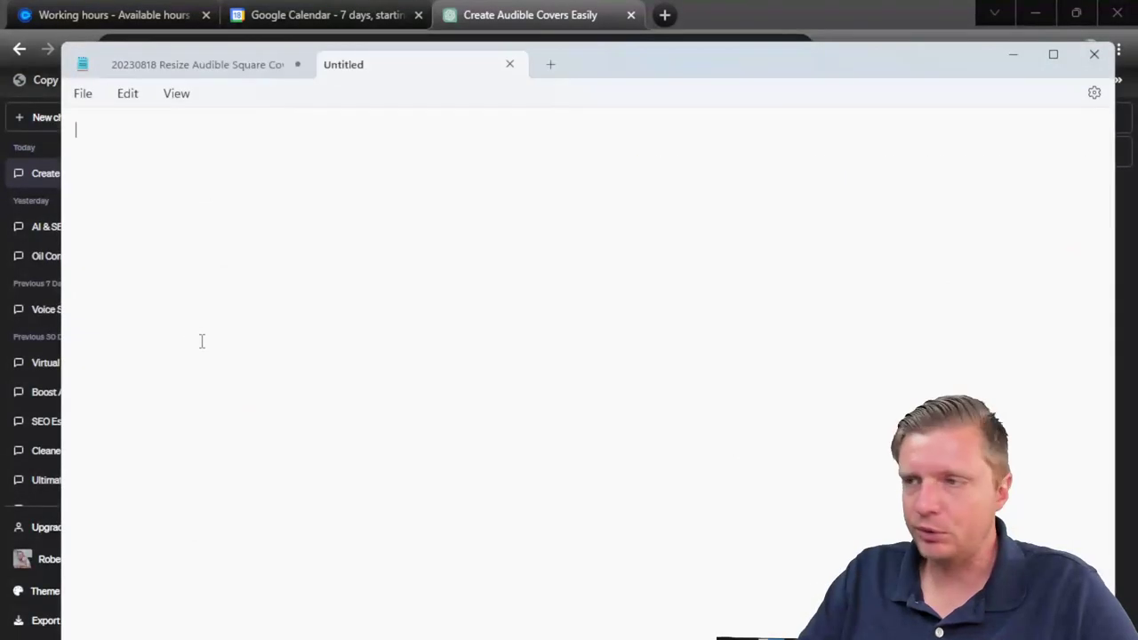
{"action": "key", "text": "ctrl+v"}
{"action": "scroll", "coordinate": [259, 231], "scroll_direction": "up", "scroll_amount": 5}
{"action": "scroll", "coordinate": [262, 204], "scroll_direction": "down", "scroll_amount": 3}
{"action": "scroll", "coordinate": [264, 187], "scroll_direction": "up", "scroll_amount": 3}
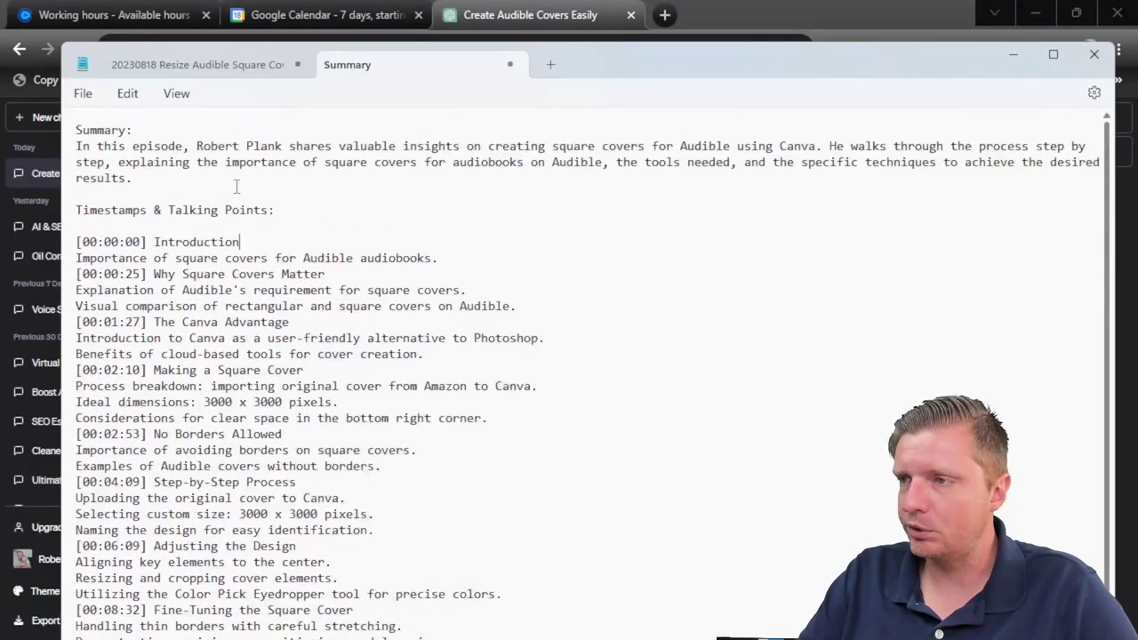
{"action": "scroll", "coordinate": [266, 166], "scroll_direction": "down", "scroll_amount": 2}
{"action": "scroll", "coordinate": [267, 167], "scroll_direction": "up", "scroll_amount": 2}
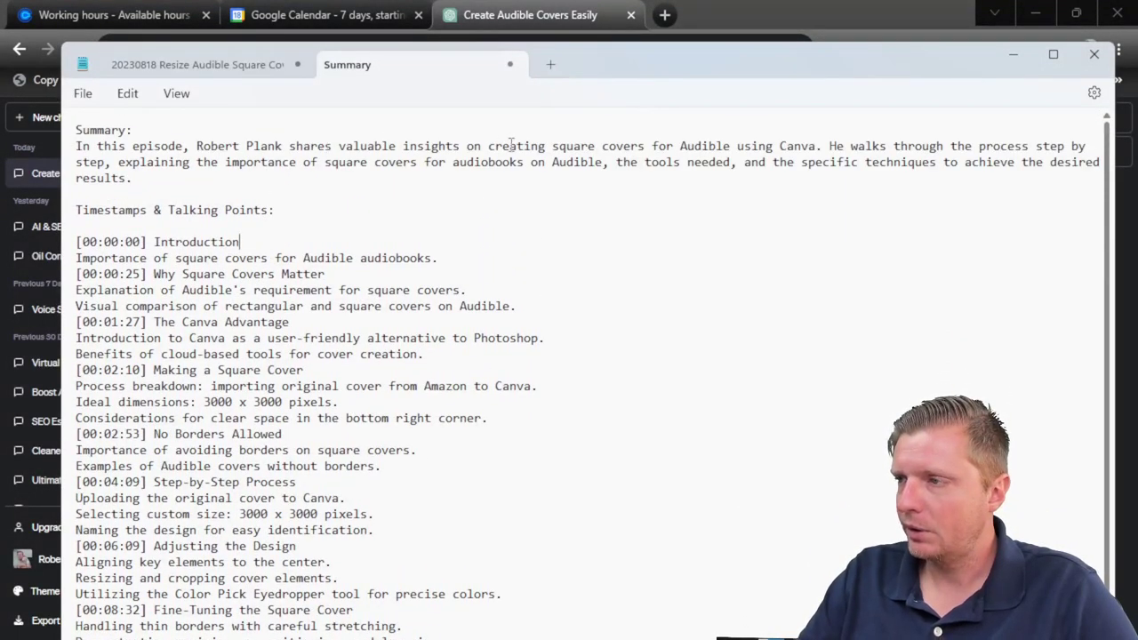
Step: Remove the Summary heading and reword the opening sentence to "Let's create a square cover for Audible using Canva."
{"action": "left_click", "coordinate": [78, 129], "text": "shift"}
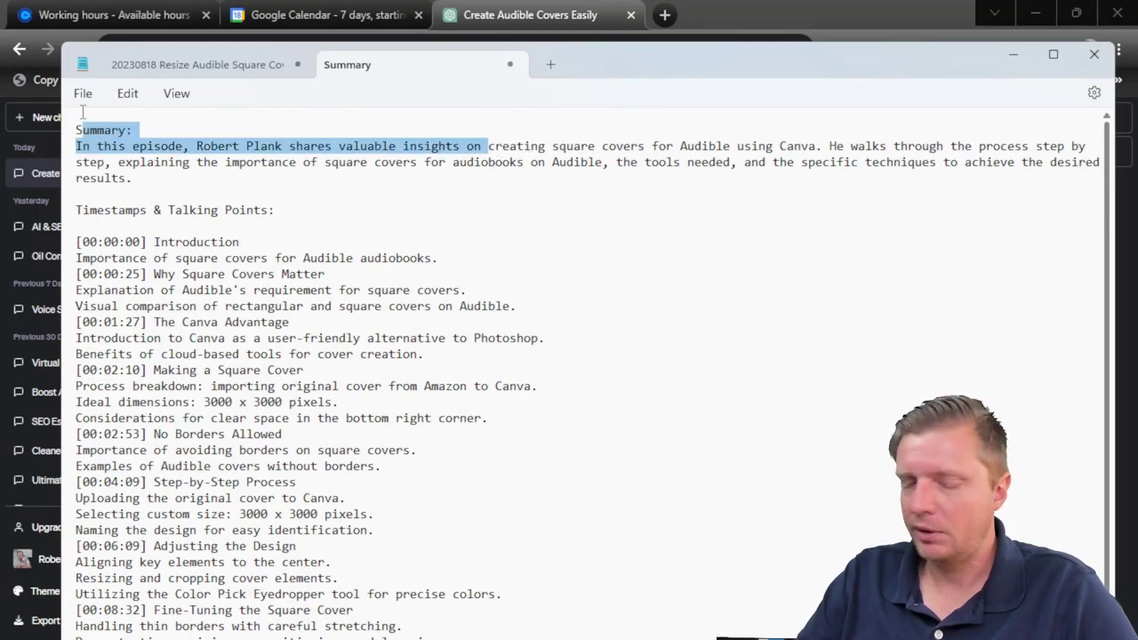
{"action": "key", "text": "BackSpace"}
{"action": "type", "text": "Let's"}
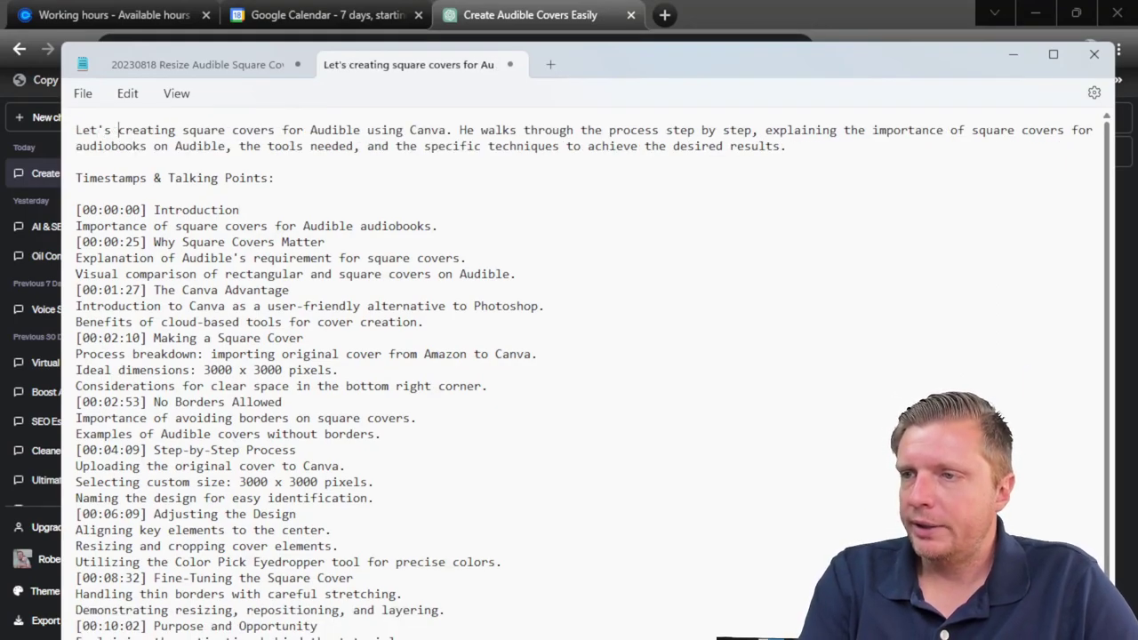
{"action": "key", "text": "BackSpace"}
{"action": "key", "text": "BackSpace"}
{"action": "key", "text": "BackSpace"}
{"action": "type", "text": "e a"}
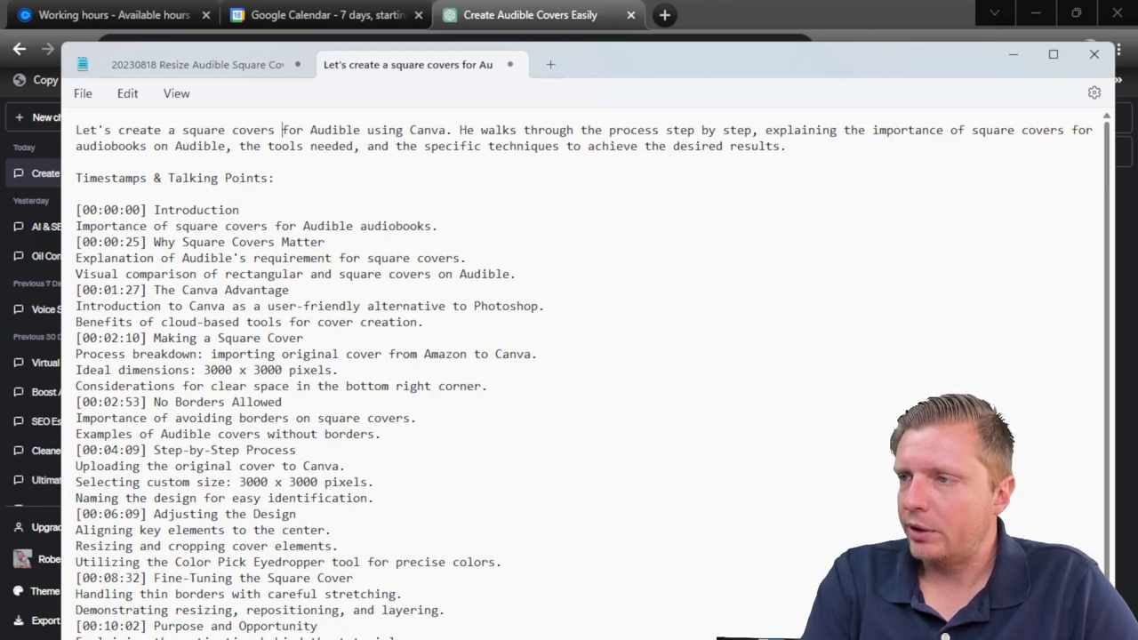
{"action": "key", "text": "Left"}
{"action": "key", "text": "BackSpace"}
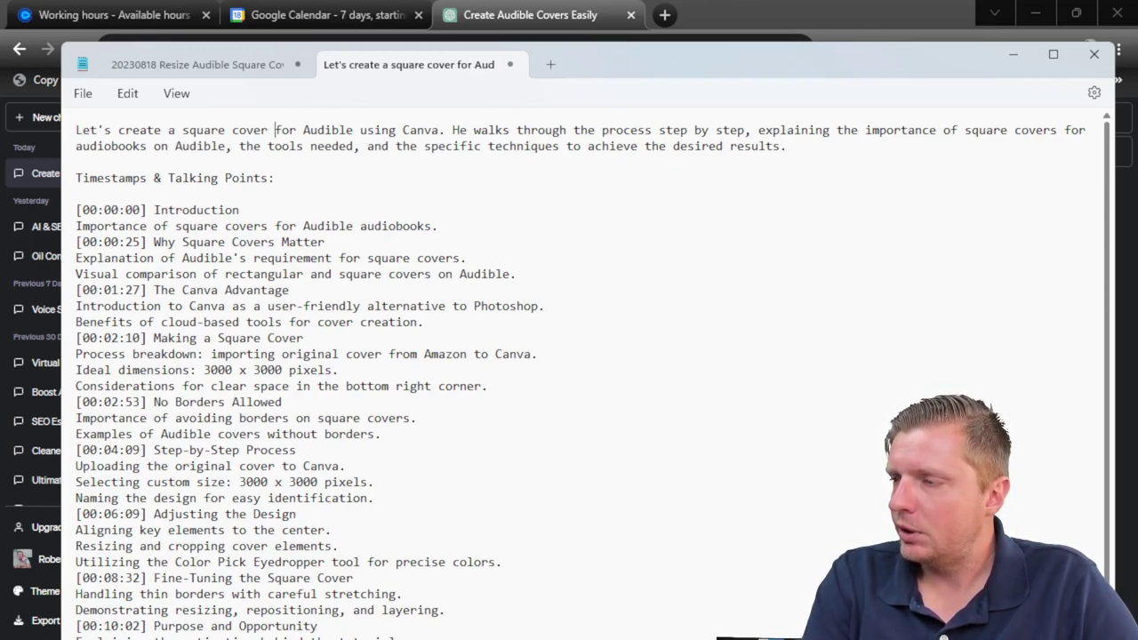
Step: Reword the start of the summary's second sentence to "This is the process step by step"
{"action": "left_click_drag", "start_coordinate": [453, 130], "coordinate": [573, 129]}
{"action": "left_click", "coordinate": [440, 130]}
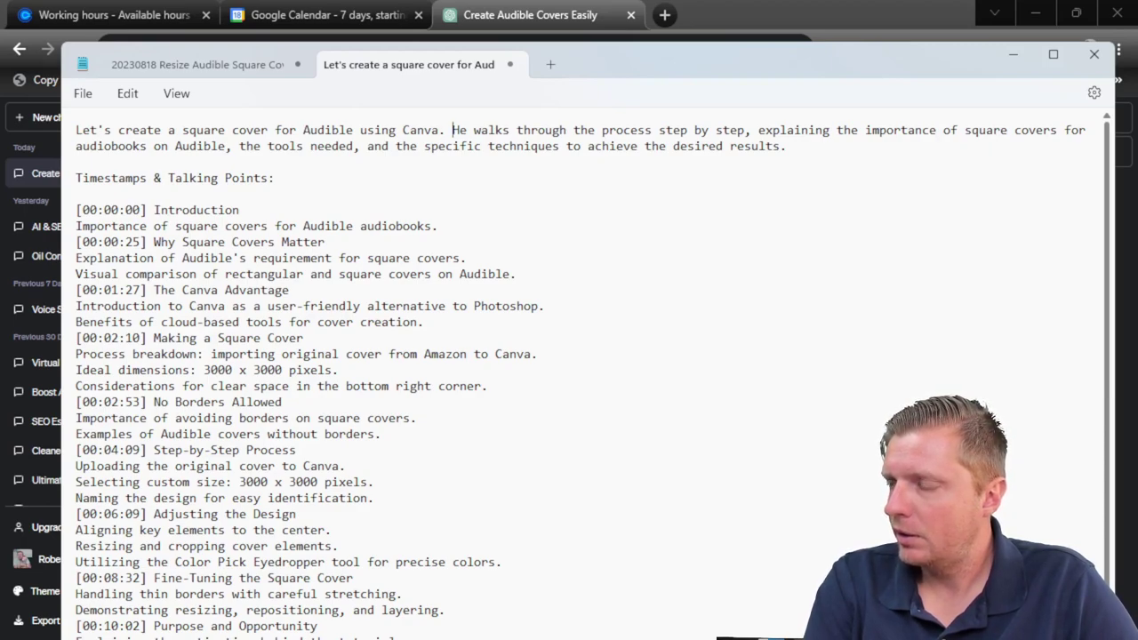
{"action": "left_click_drag", "start_coordinate": [452, 130], "coordinate": [573, 129]}
{"action": "type", "text": "This is"}
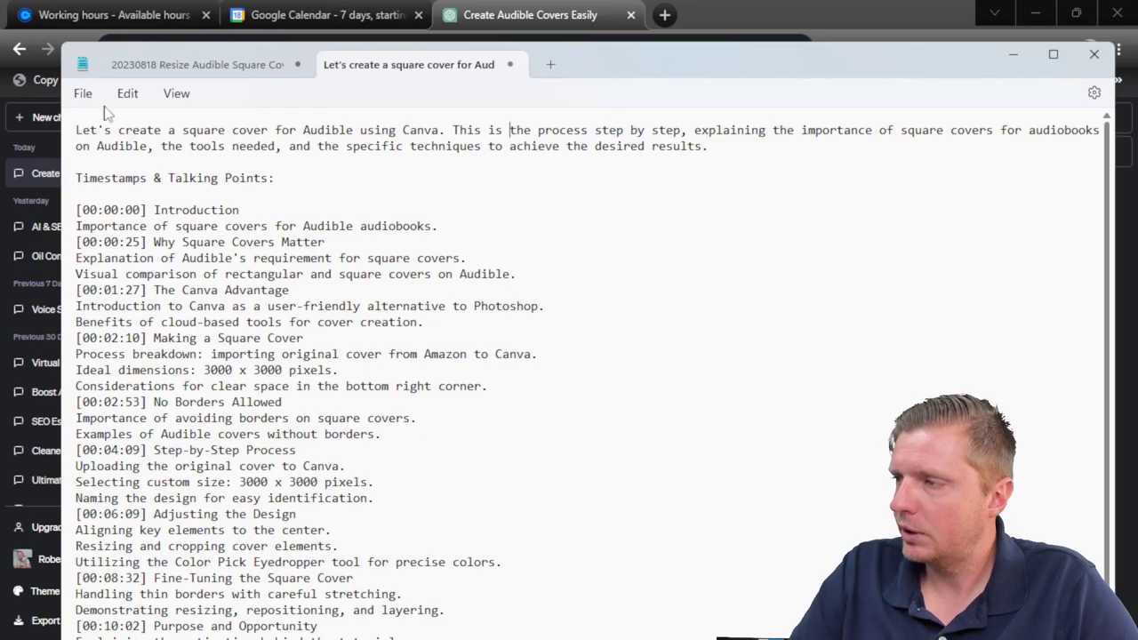
{"action": "left_click", "coordinate": [419, 196]}
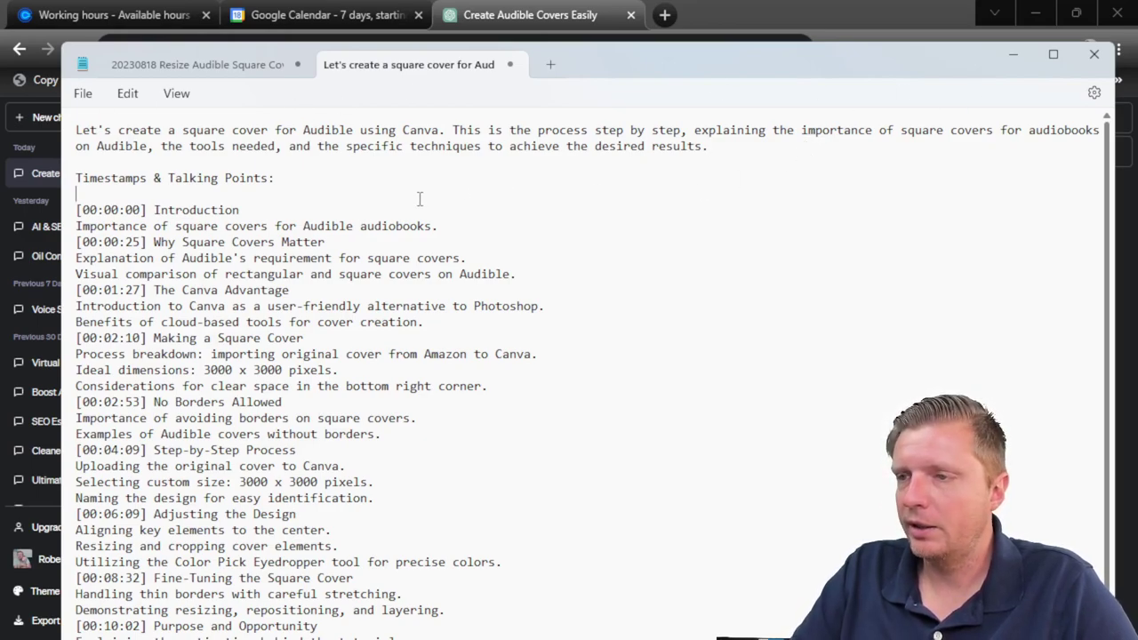
{"action": "left_click", "coordinate": [405, 214]}
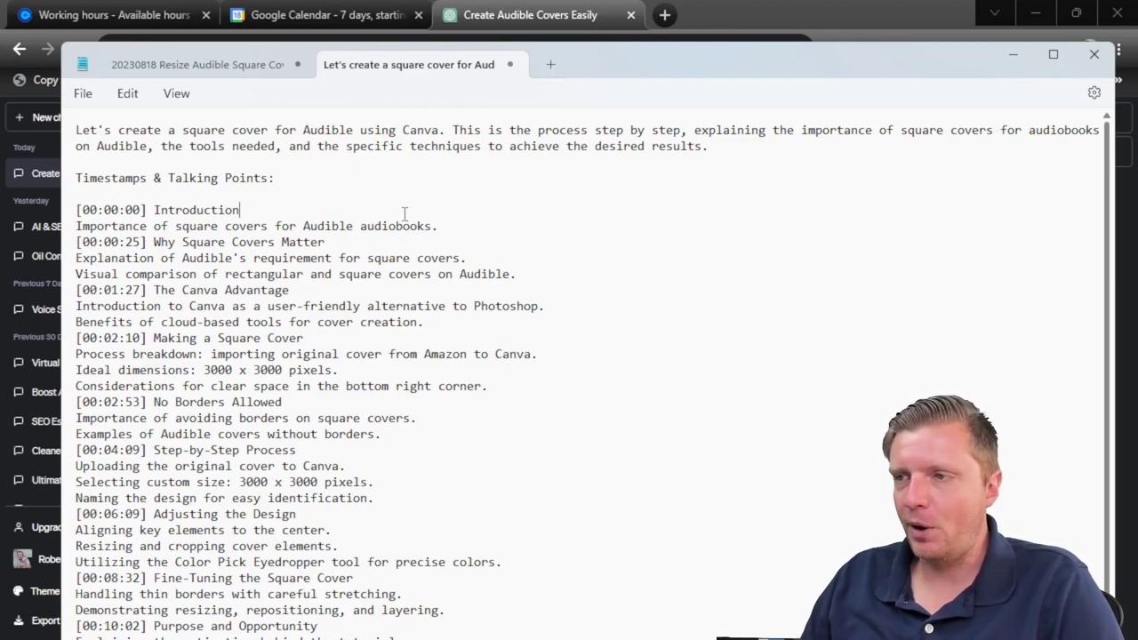
{"action": "double_click", "coordinate": [327, 132]}
{"action": "double_click", "coordinate": [464, 131]}
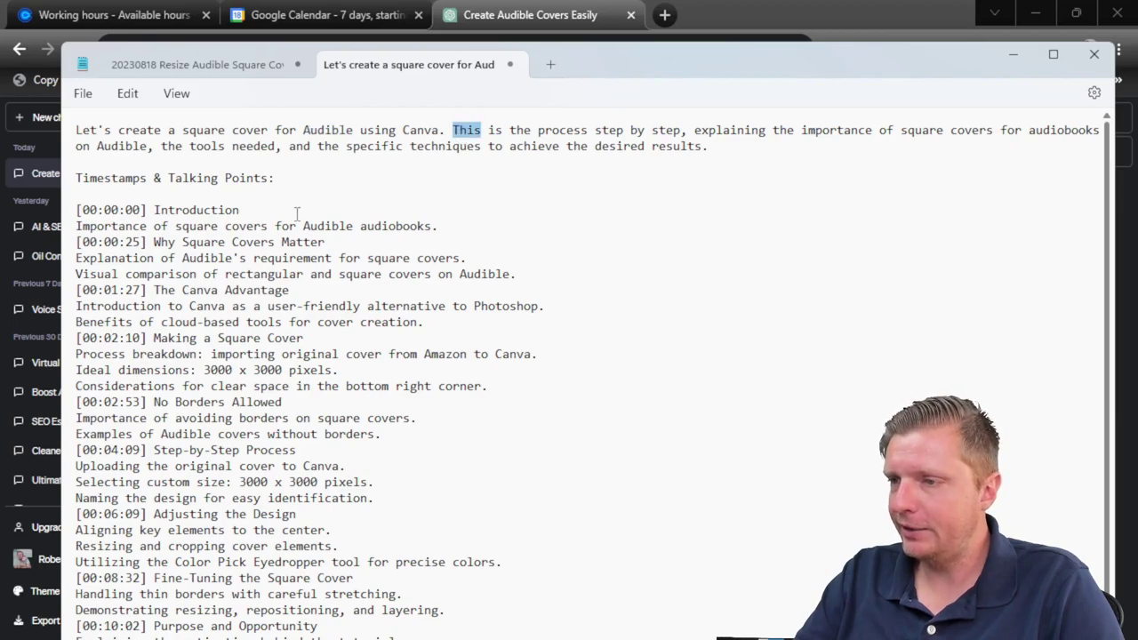
{"action": "double_click", "coordinate": [188, 257]}
{"action": "scroll", "coordinate": [192, 253], "scroll_direction": "down", "scroll_amount": 3}
{"action": "scroll", "coordinate": [192, 253], "scroll_direction": "up", "scroll_amount": 3}
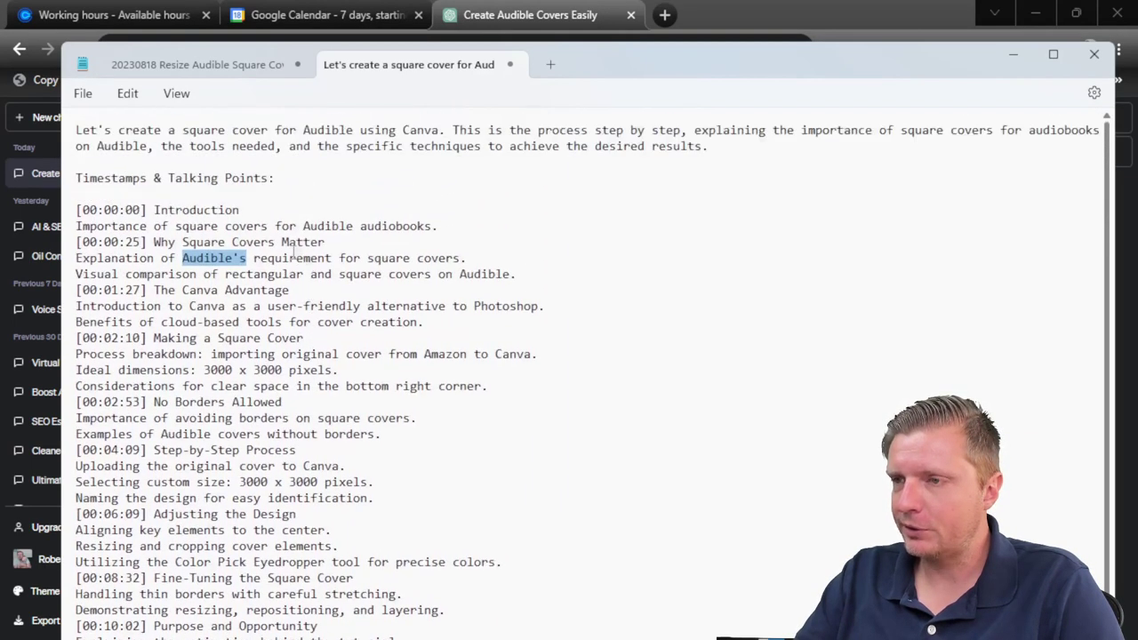
Step: Put the details of the [00:00:00], [00:00:25] and [00:01:27] talking points on their heading lines after a colon, and add a colon after "Making a Square Cover"
{"action": "left_click", "coordinate": [282, 208]}
{"action": "key", "text": "Delete"}
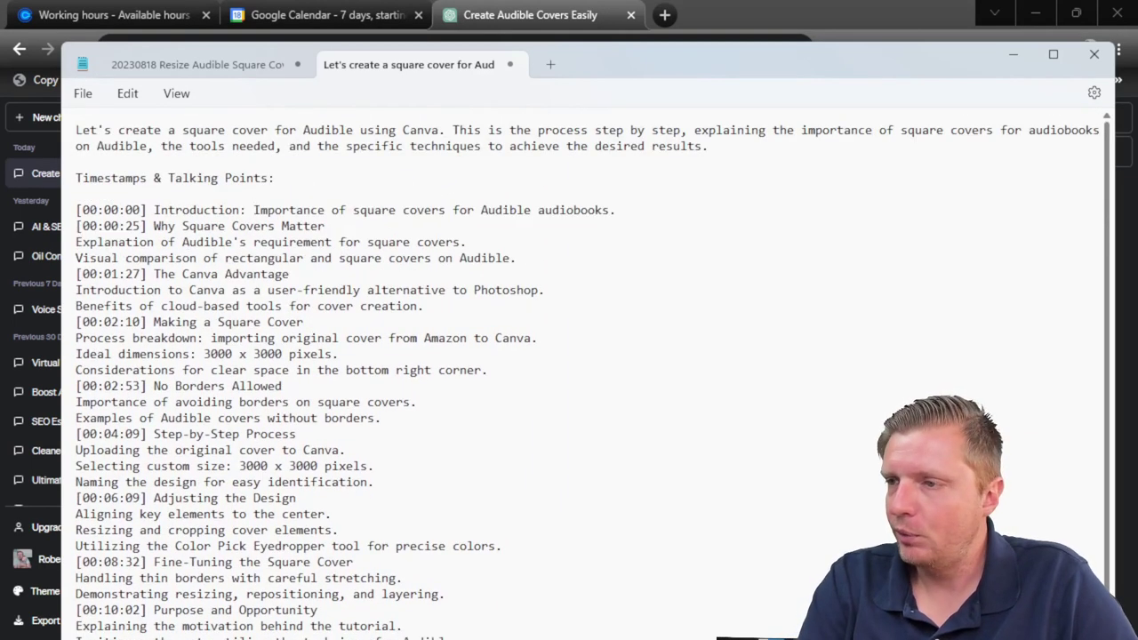
{"action": "type", "text": ":"}
{"action": "key", "text": "Delete"}
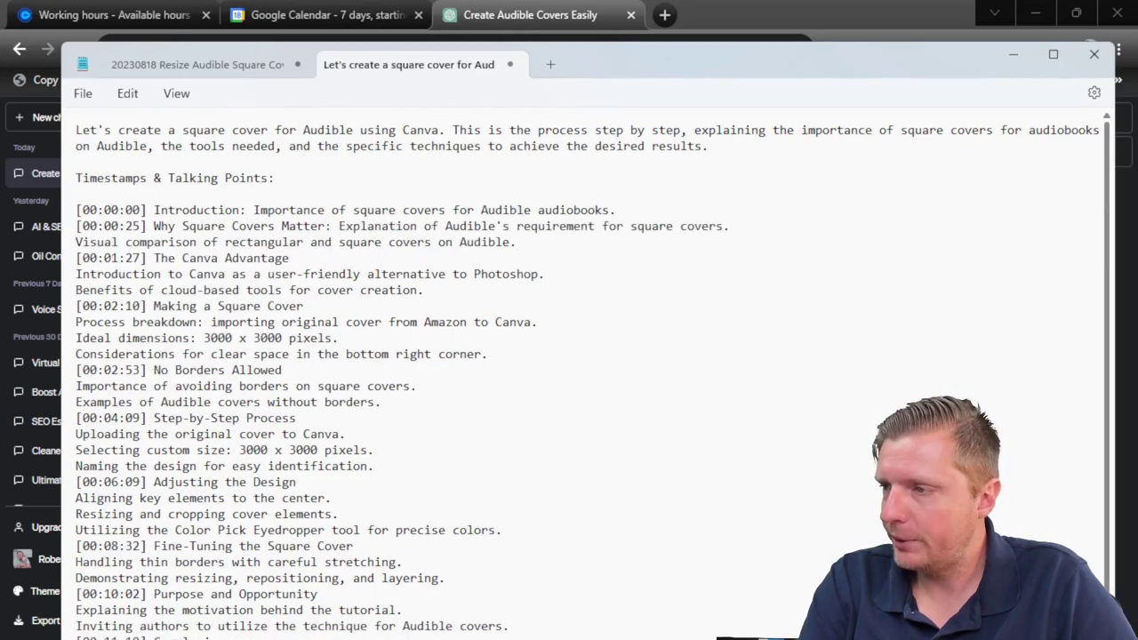
{"action": "key", "text": "Delete"}
{"action": "key", "text": "End"}
{"action": "type", "text": ":"}
{"action": "key", "text": "Delete"}
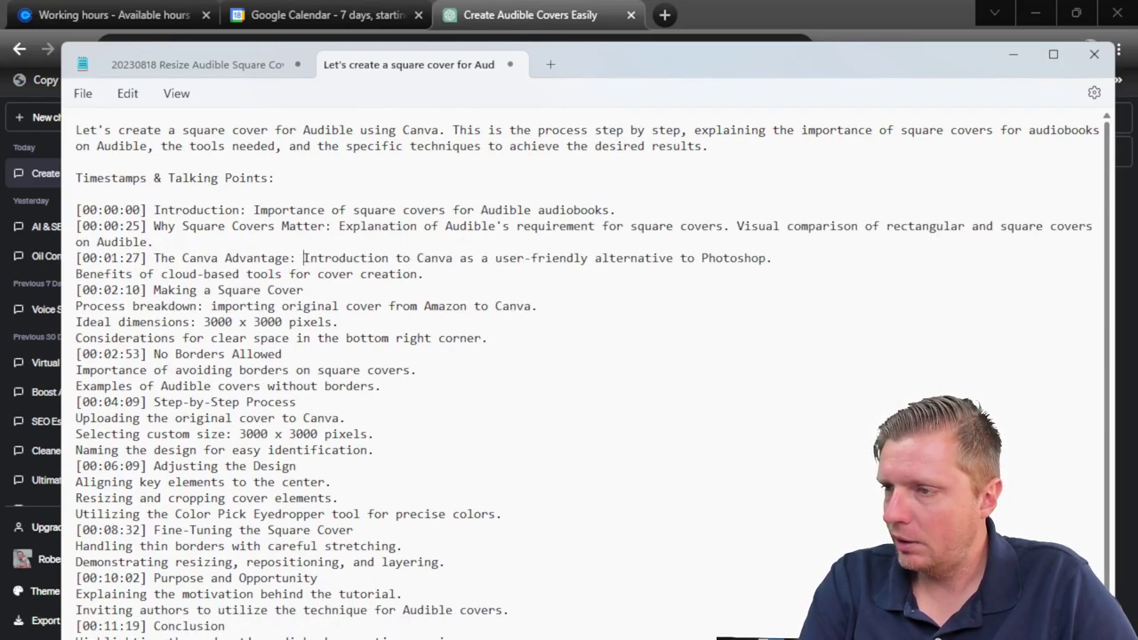
{"action": "key", "text": "Delete"}
{"action": "key", "text": "End"}
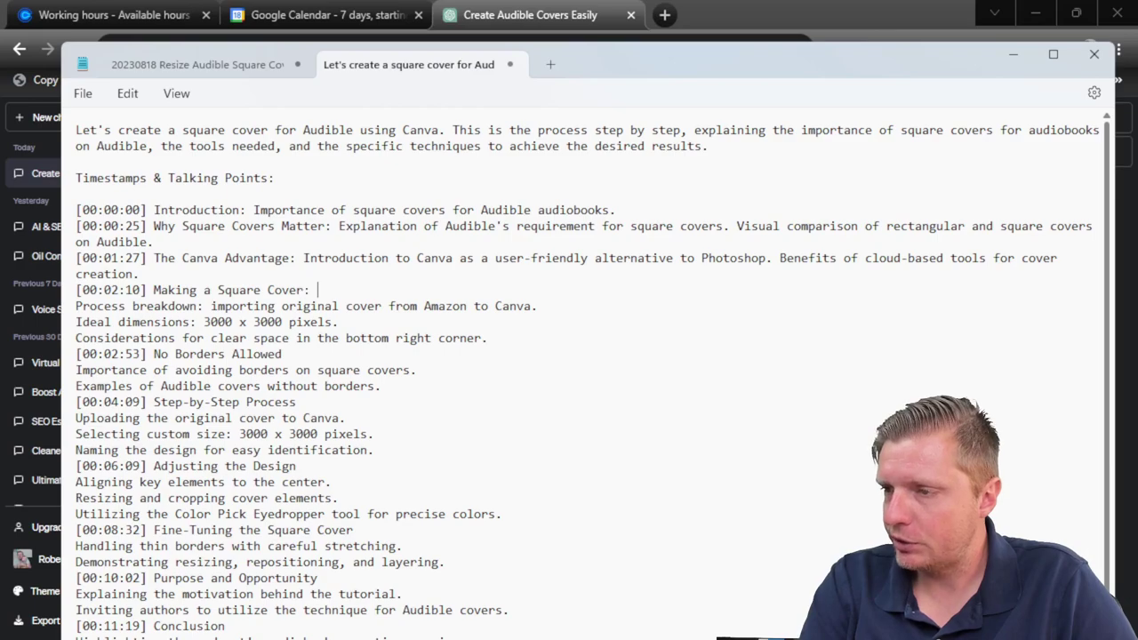
Step: Join the three detail lines under the [00:02:10] Making a Square Cover talking point onto its heading line
{"action": "key", "text": "Down"}
{"action": "key", "text": "End"}
{"action": "key", "text": "Delete"}
{"action": "key", "text": "Up"}
{"action": "key", "text": "Delete"}
{"action": "key", "text": "Down"}
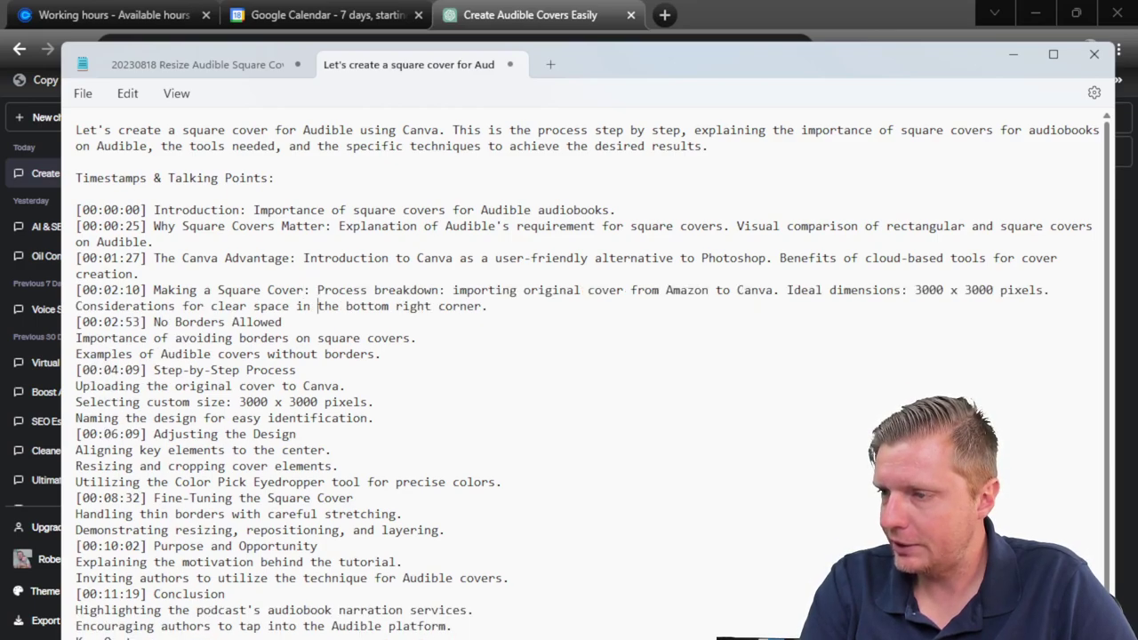
Step: Put both detail lines of the [00:02:53] No Borders Allowed talking point on its heading line after a colon
{"action": "key", "text": "Delete"}
{"action": "key", "text": "Return"}
{"action": "key", "text": "Down"}
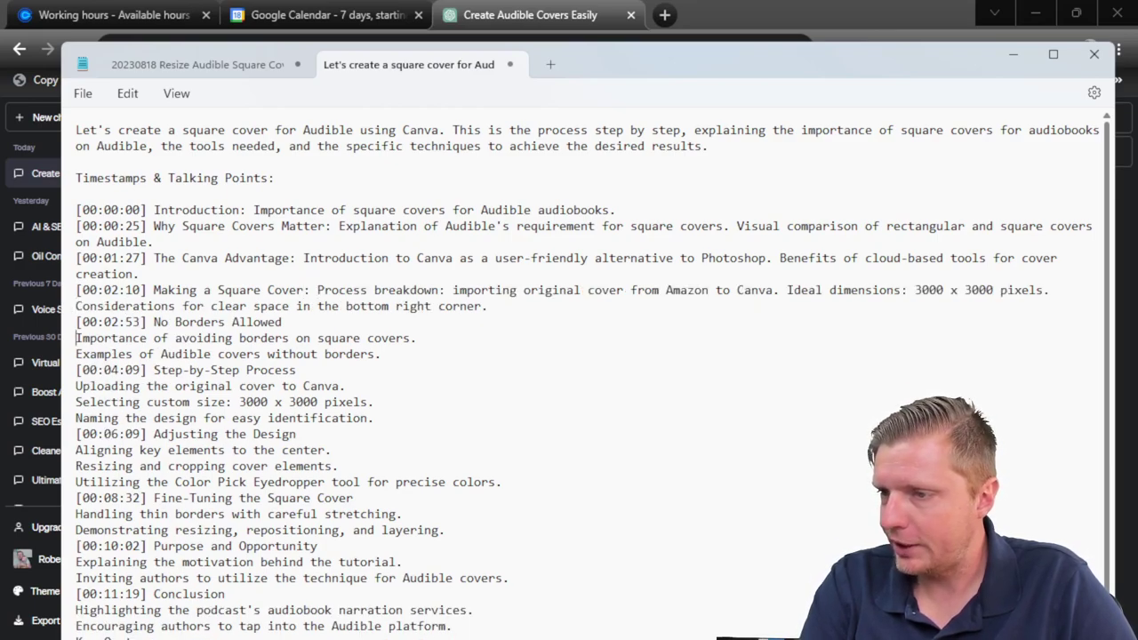
{"action": "key", "text": "Delete"}
{"action": "key", "text": "Down"}
{"action": "key", "text": "Delete"}
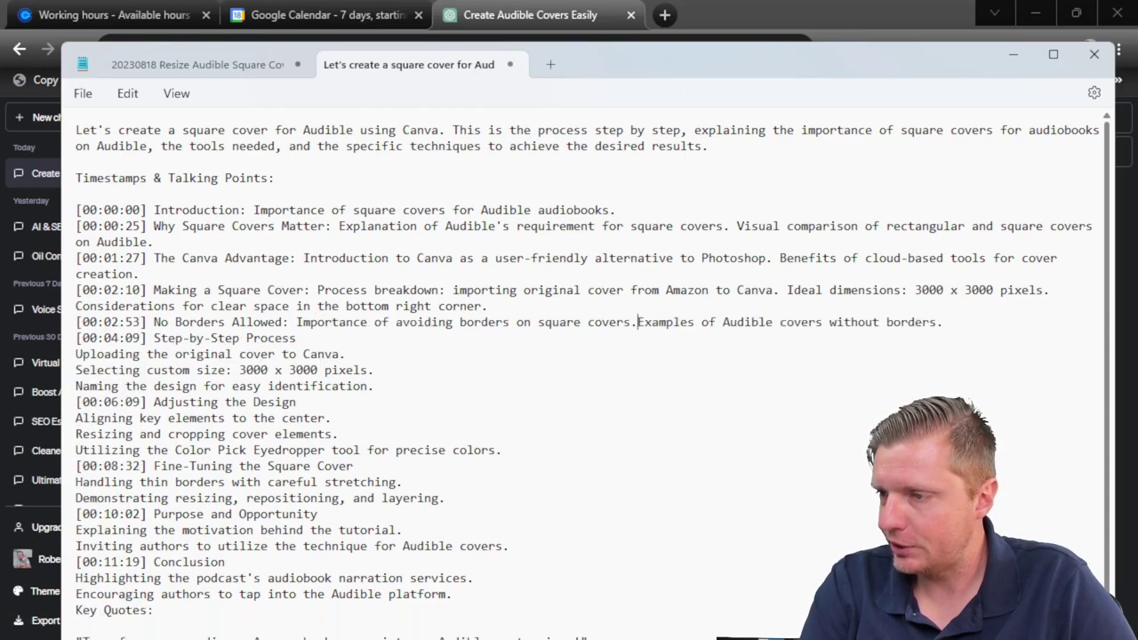
Step: Join the three [00:04:09] Step-by-Step Process details onto their heading line after a colon, dropping the final period
{"action": "type", "text": ": :"}
{"action": "key", "text": "BackSpace"}
{"action": "key", "text": "Delete"}
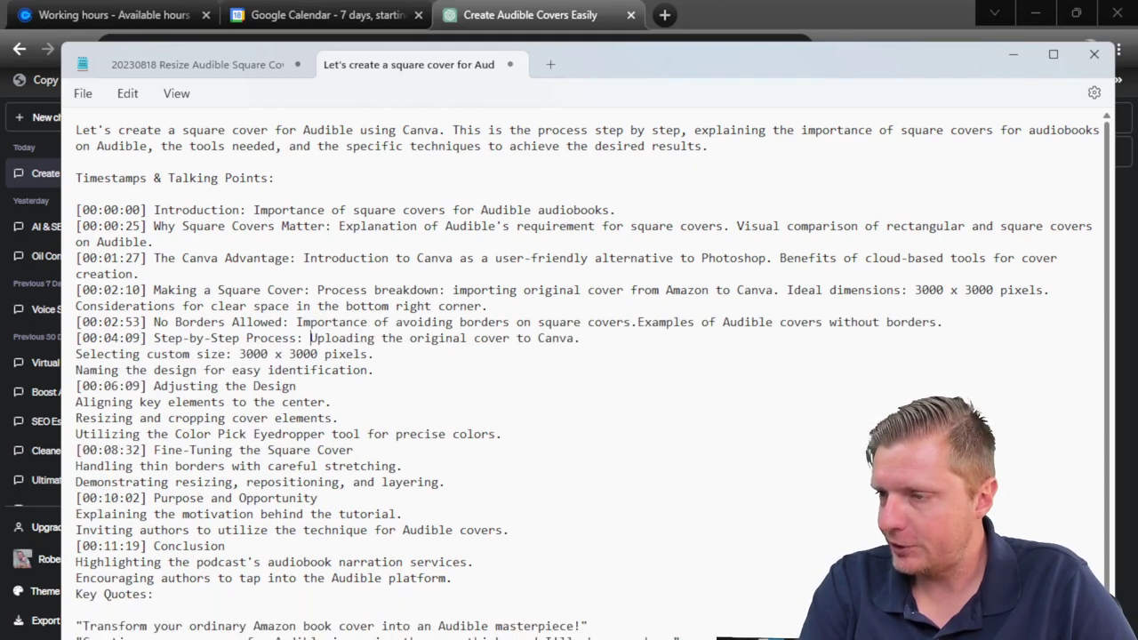
{"action": "key", "text": "End"}
{"action": "key", "text": "Delete"}
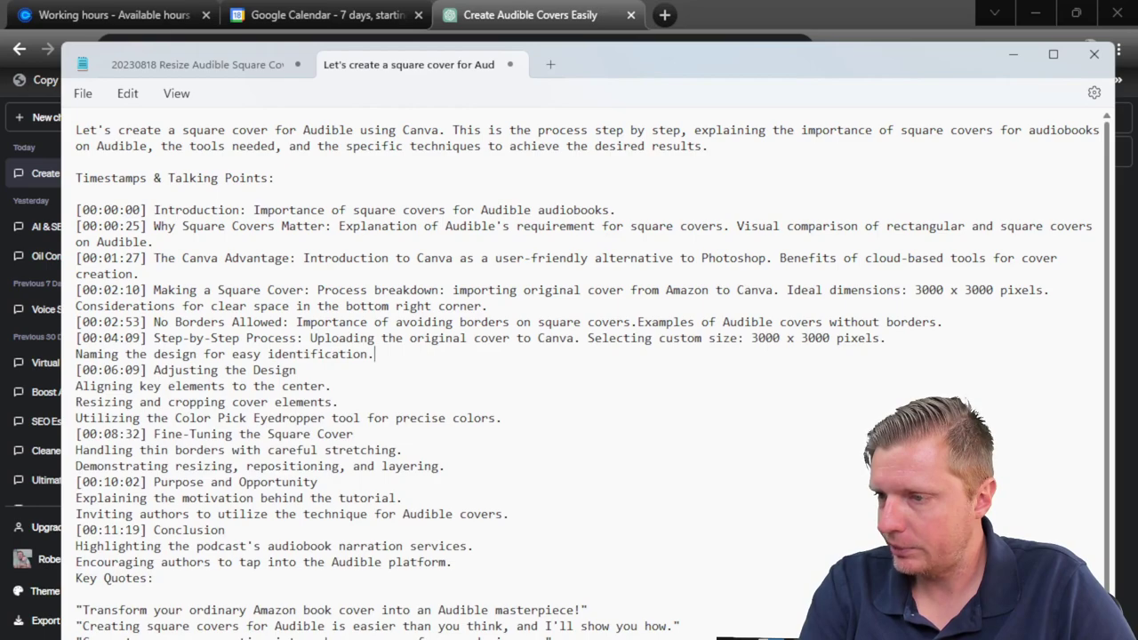
{"action": "key", "text": "End"}
{"action": "key", "text": "Delete"}
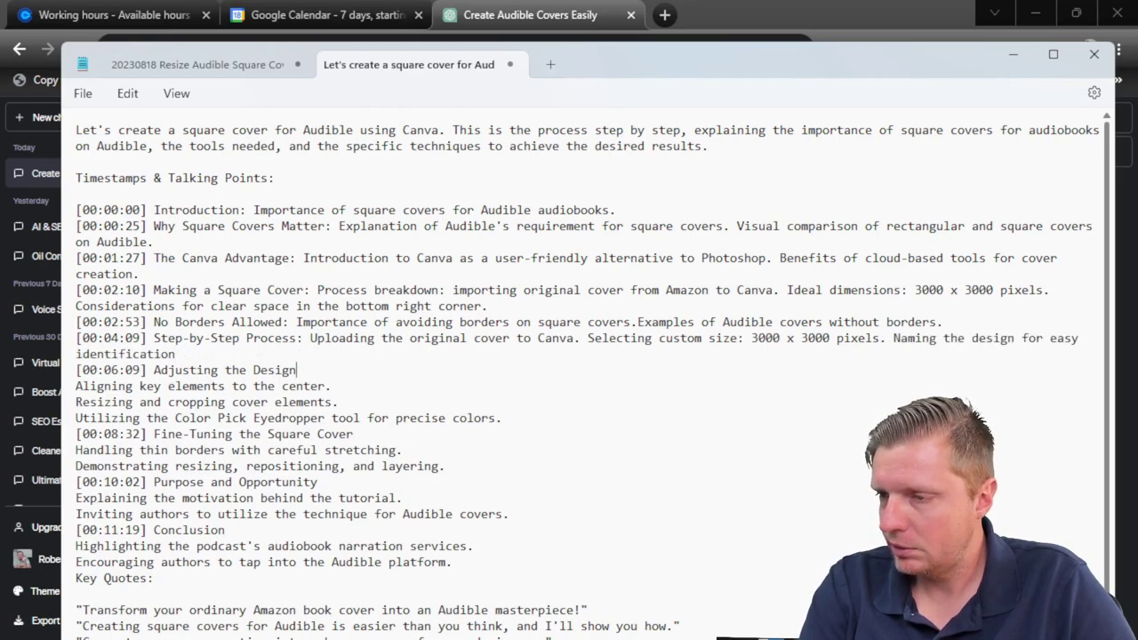
Step: Join the three detail lines of the [00:06:09] Adjusting the Design talking point onto its heading line after a colon
{"action": "type", "text": "n:"}
{"action": "key", "text": "Delete"}
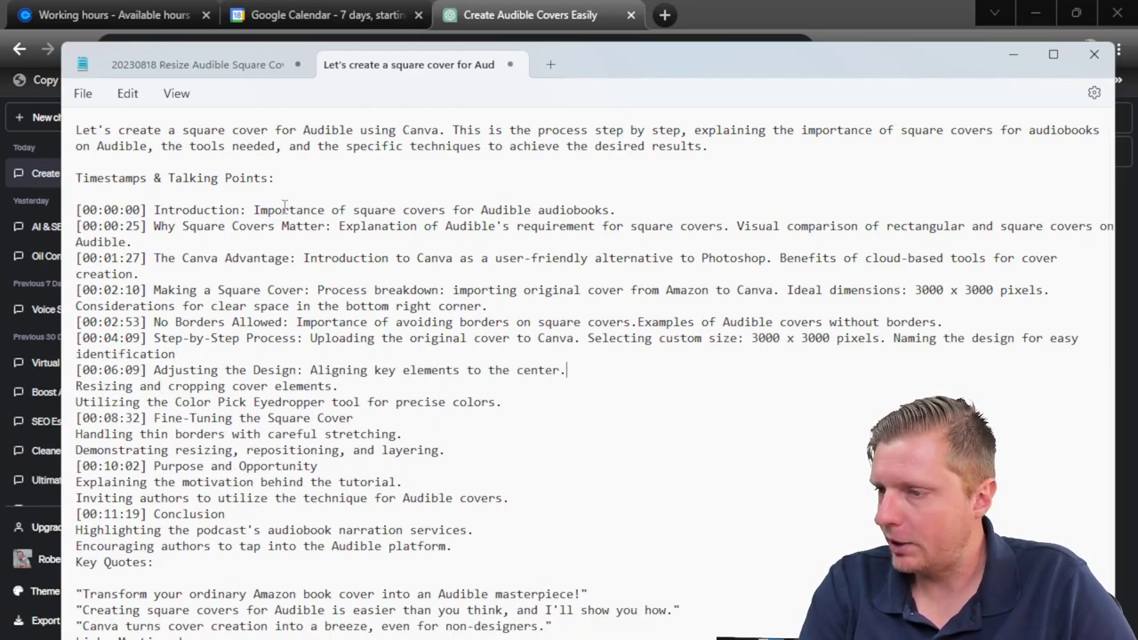
{"action": "key", "text": "Delete"}
{"action": "key", "text": "Down"}
{"action": "key", "text": "End"}
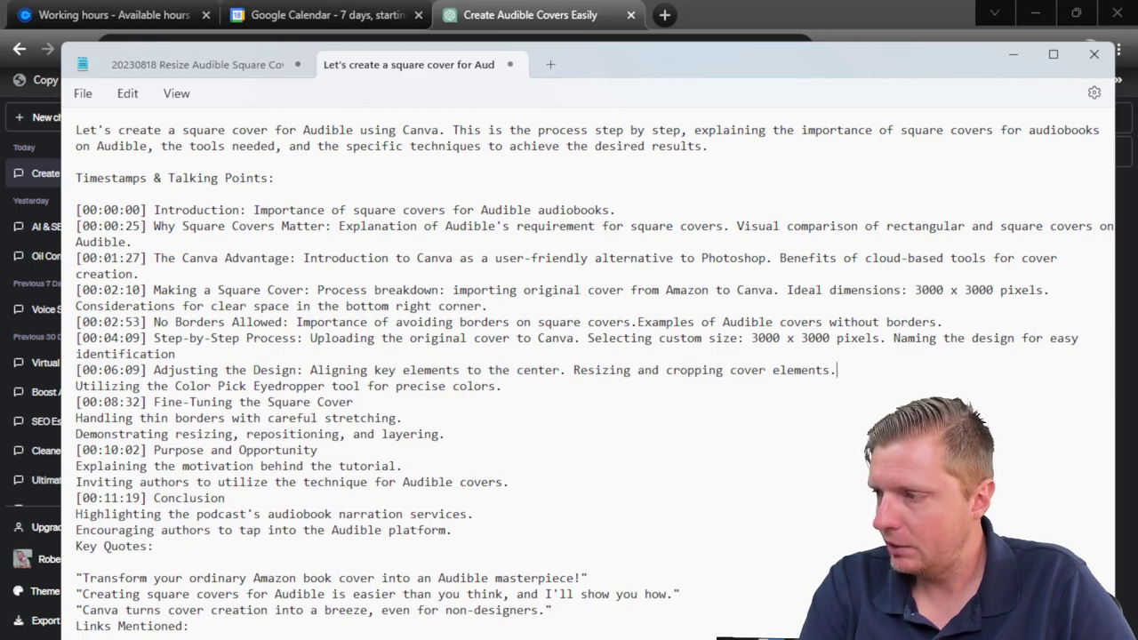
{"action": "key", "text": "Delete"}
Step: Put the details of the [00:08:32] Fine-Tuning the Square Cover and [00:10:02] Purpose and Opportunity points on their heading lines after a colon
{"action": "key", "text": "Down"}
{"action": "key", "text": "End"}
{"action": "key", "text": "Delete"}
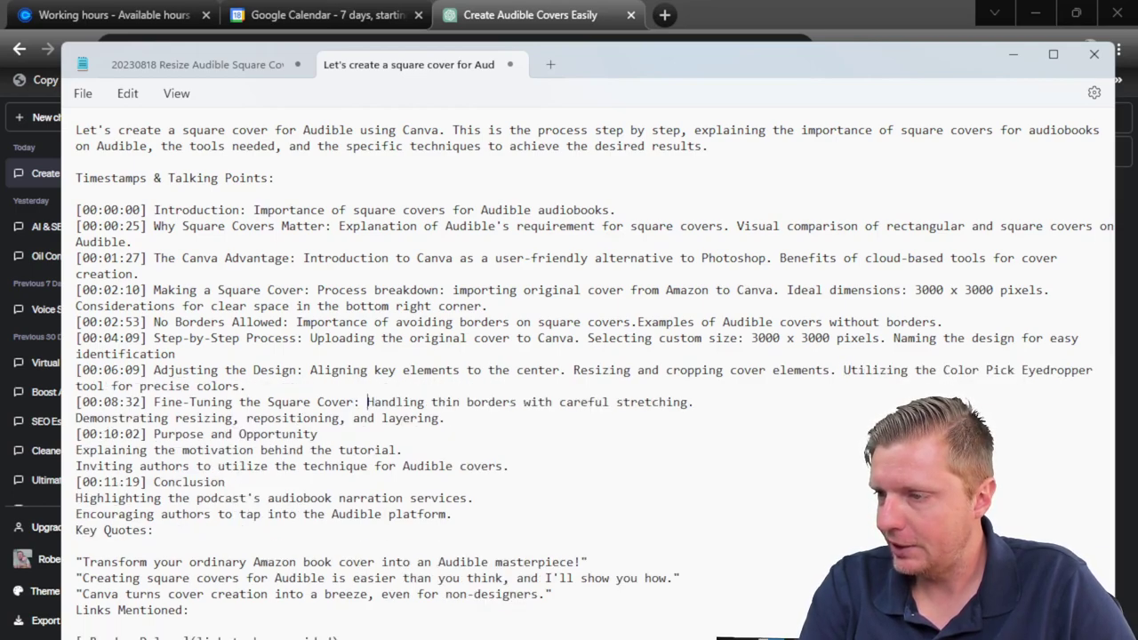
{"action": "key", "text": "End"}
{"action": "key", "text": "Delete"}
{"action": "type", "text": ":"}
{"action": "key", "text": "Delete"}
{"action": "key", "text": "End"}
{"action": "key", "text": "Delete"}
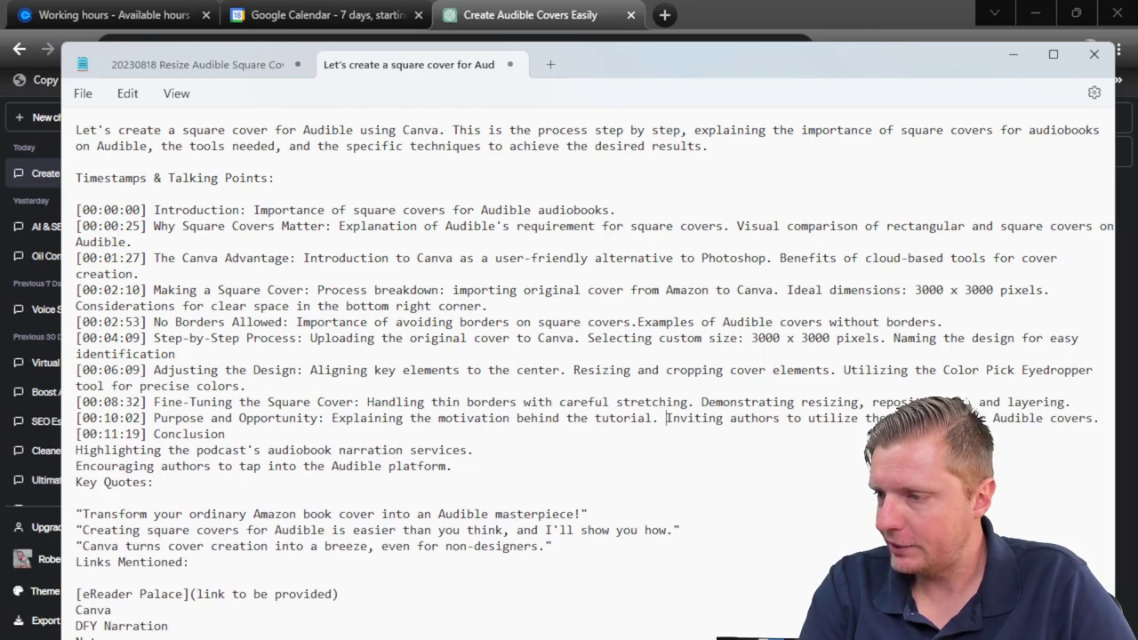
Step: Join the [00:11:19] Conclusion details onto their heading line after a colon and insert a blank line before Key Quotes
{"action": "key", "text": "Delete"}
{"action": "key", "text": "End"}
{"action": "key", "text": "Delete"}
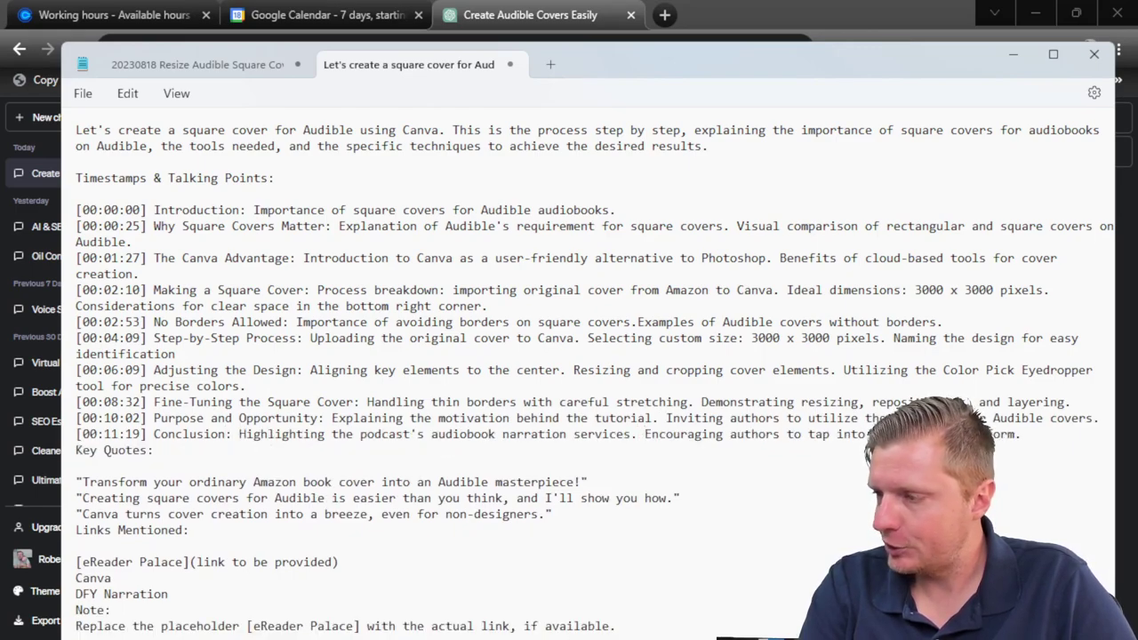
{"action": "key", "text": "Return"}
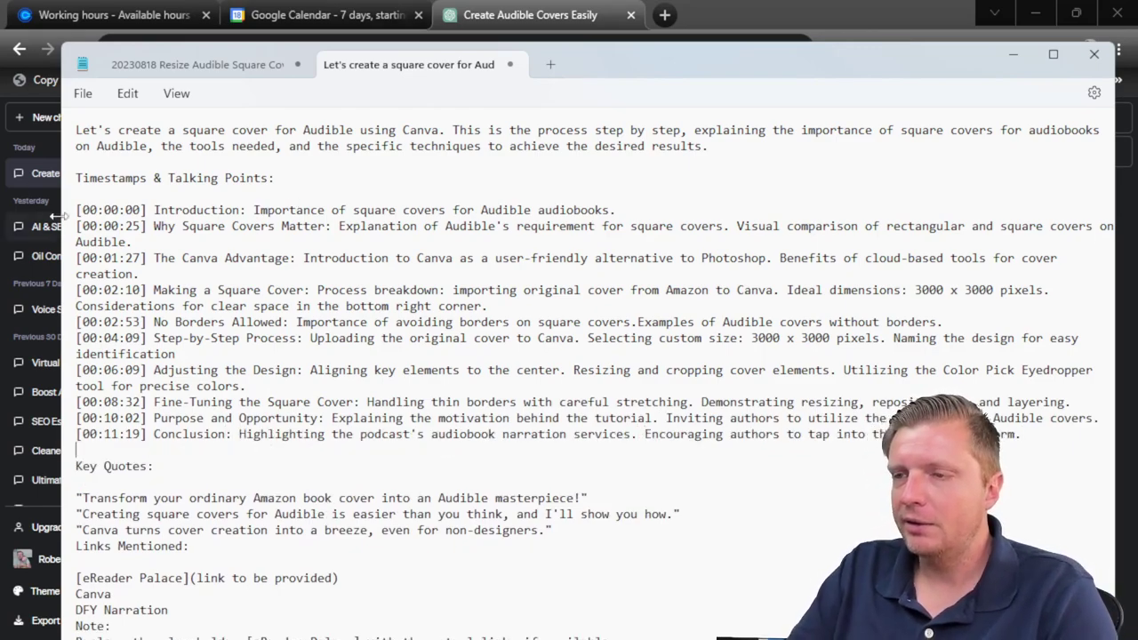
Step: Remove the leading "00:" hours part from every talking-point timestamp so they read from [00:00] to [11:19]
{"action": "key", "text": "Delete"}
{"action": "key", "text": "Delete"}
{"action": "key", "text": "Delete"}
{"action": "key", "text": "Down"}
{"action": "key", "text": "Delete"}
{"action": "key", "text": "Delete"}
{"action": "key", "text": "Delete"}
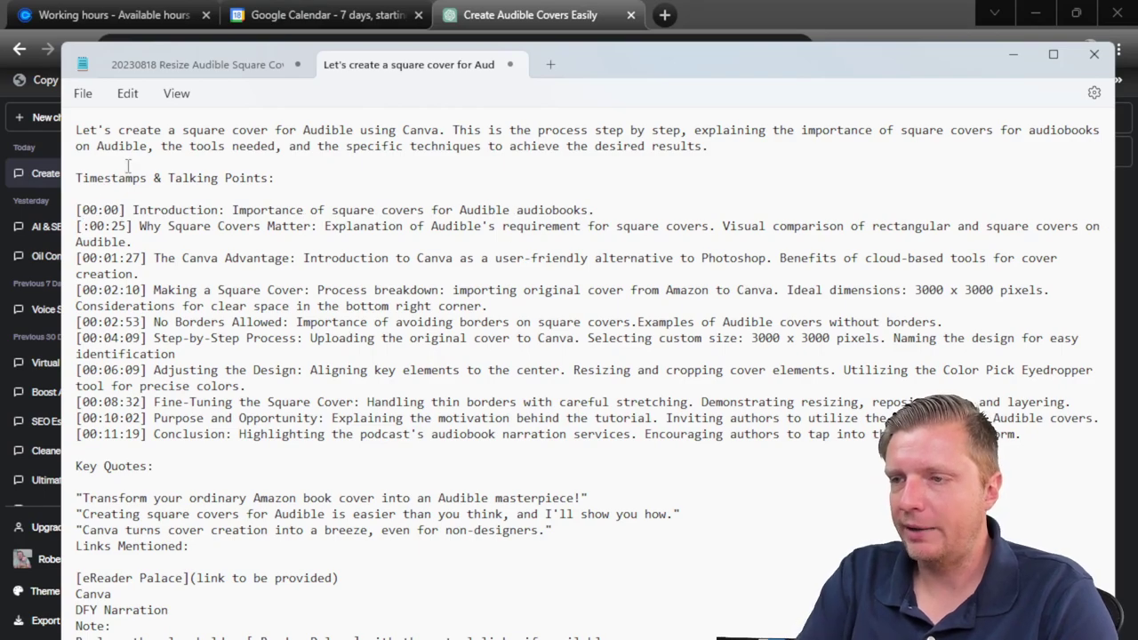
{"action": "key", "text": "Down"}
{"action": "key", "text": "Down"}
{"action": "key", "text": "Delete"}
{"action": "key", "text": "Delete"}
{"action": "key", "text": "Delete"}
{"action": "key", "text": "Up"}
{"action": "key", "text": "Delete"}
{"action": "key", "text": "Delete"}
{"action": "key", "text": "Delete"}
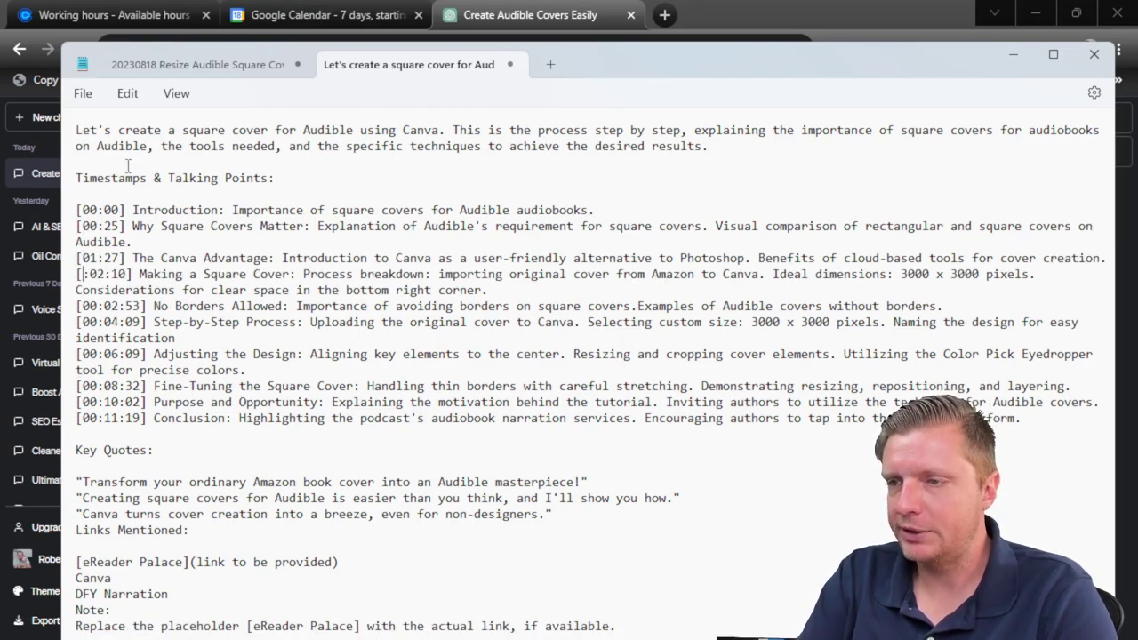
{"action": "key", "text": "Down"}
{"action": "key", "text": "Down"}
{"action": "key", "text": "Delete"}
{"action": "key", "text": "Delete"}
{"action": "key", "text": "Delete"}
{"action": "key", "text": "Down"}
{"action": "key", "text": "Delete"}
{"action": "key", "text": "Delete"}
{"action": "key", "text": "Delete"}
{"action": "key", "text": "Down"}
{"action": "key", "text": "Down"}
{"action": "key", "text": "Delete"}
{"action": "key", "text": "Delete"}
{"action": "key", "text": "Delete"}
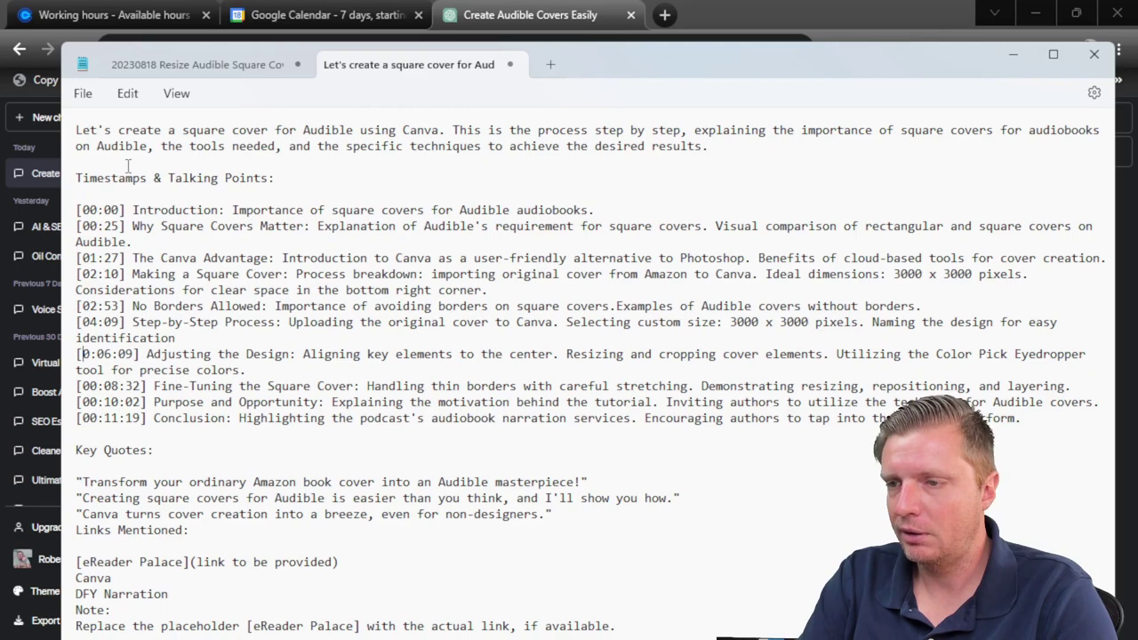
{"action": "key", "text": "Down"}
{"action": "key", "text": "Down"}
{"action": "key", "text": "Delete"}
{"action": "key", "text": "Delete"}
{"action": "key", "text": "Delete"}
{"action": "key", "text": "Down"}
{"action": "key", "text": "Delete"}
{"action": "key", "text": "Delete"}
{"action": "key", "text": "Delete"}
{"action": "key", "text": "Down"}
{"action": "key", "text": "Delete"}
{"action": "key", "text": "Delete"}
{"action": "key", "text": "Delete"}
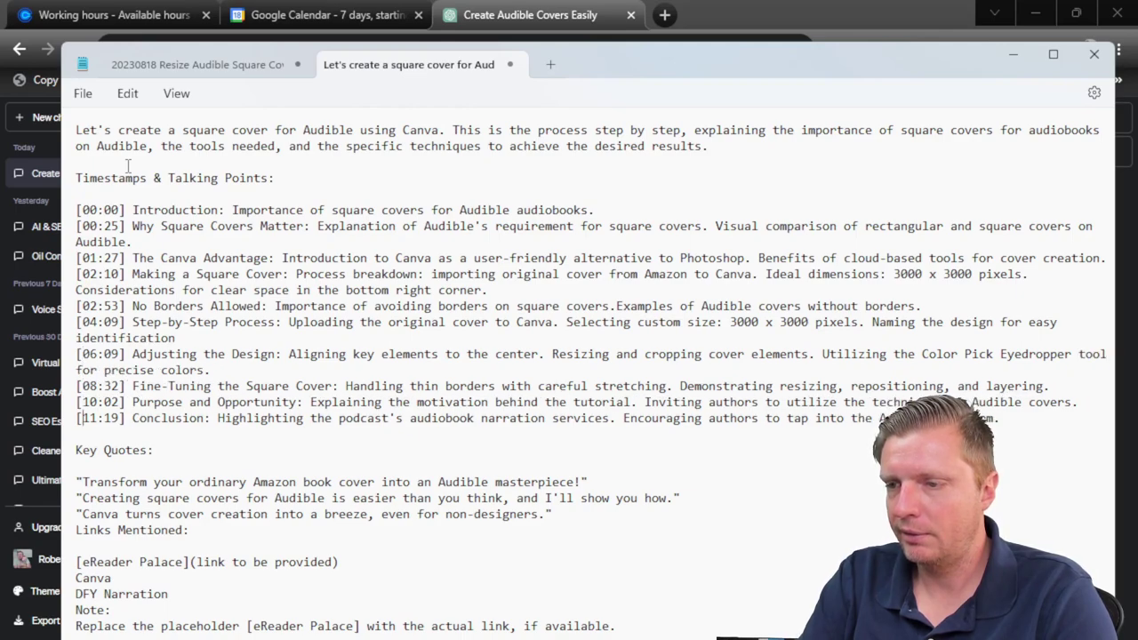
Step: Delete the Key Quotes section, the Links Mentioned heading and the Disclaimer paragraph
{"action": "left_click_drag", "start_coordinate": [187, 531], "coordinate": [71, 453]}
{"action": "key", "text": "BackSpace"}
{"action": "key", "text": "BackSpace"}
{"action": "key", "text": "BackSpace"}
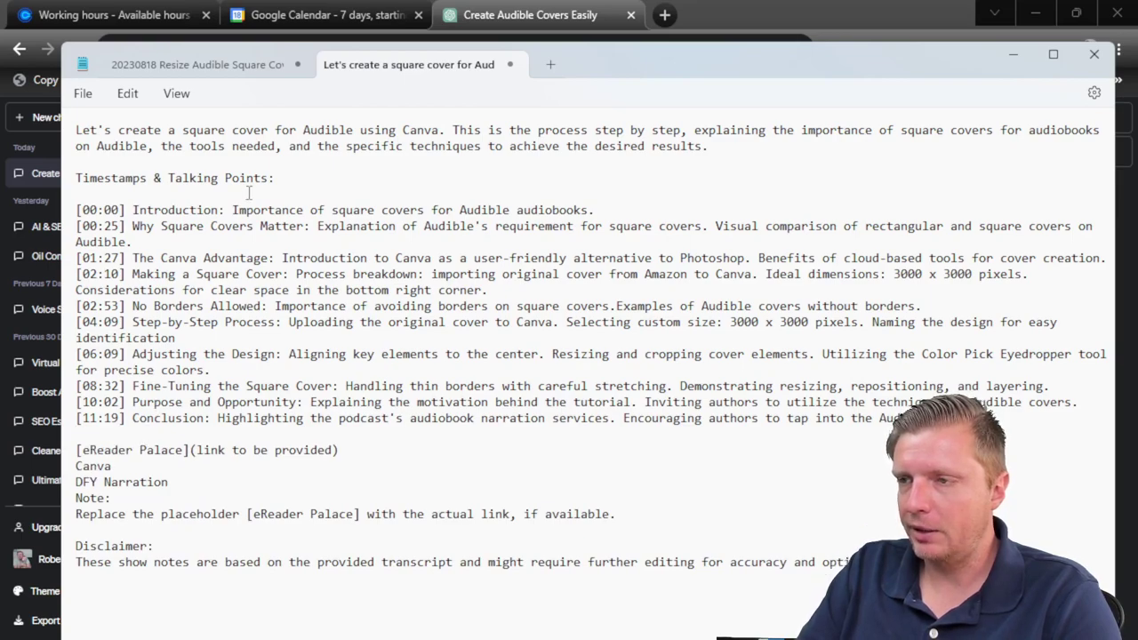
{"action": "key", "text": "Left"}
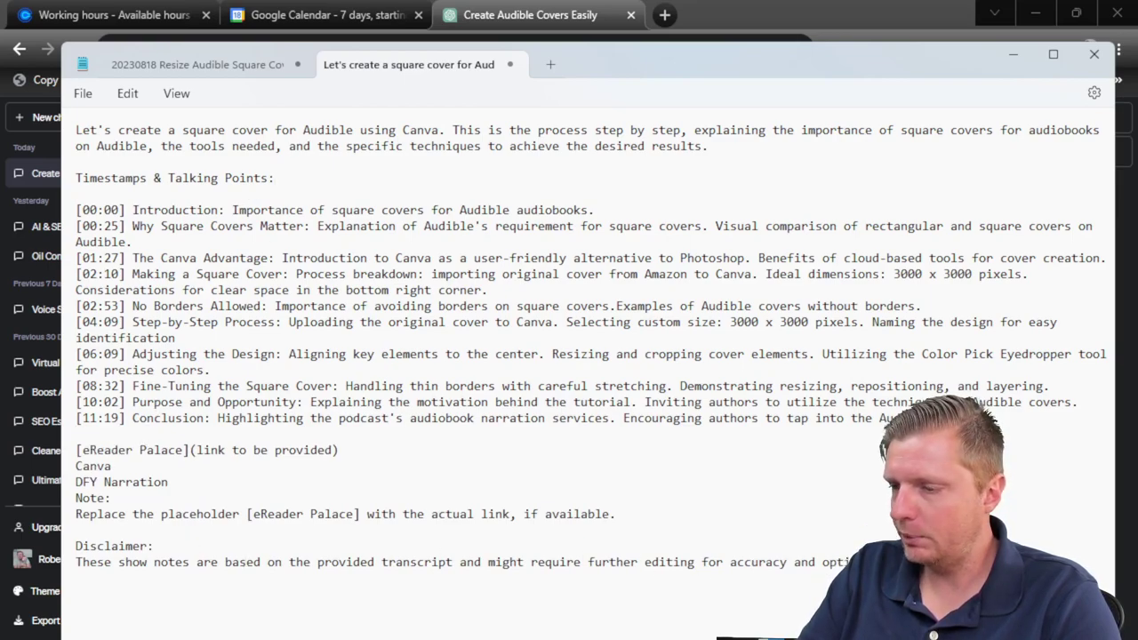
{"action": "left_click_drag", "start_coordinate": [748, 572], "coordinate": [86, 534]}
{"action": "key", "text": "BackSpace"}
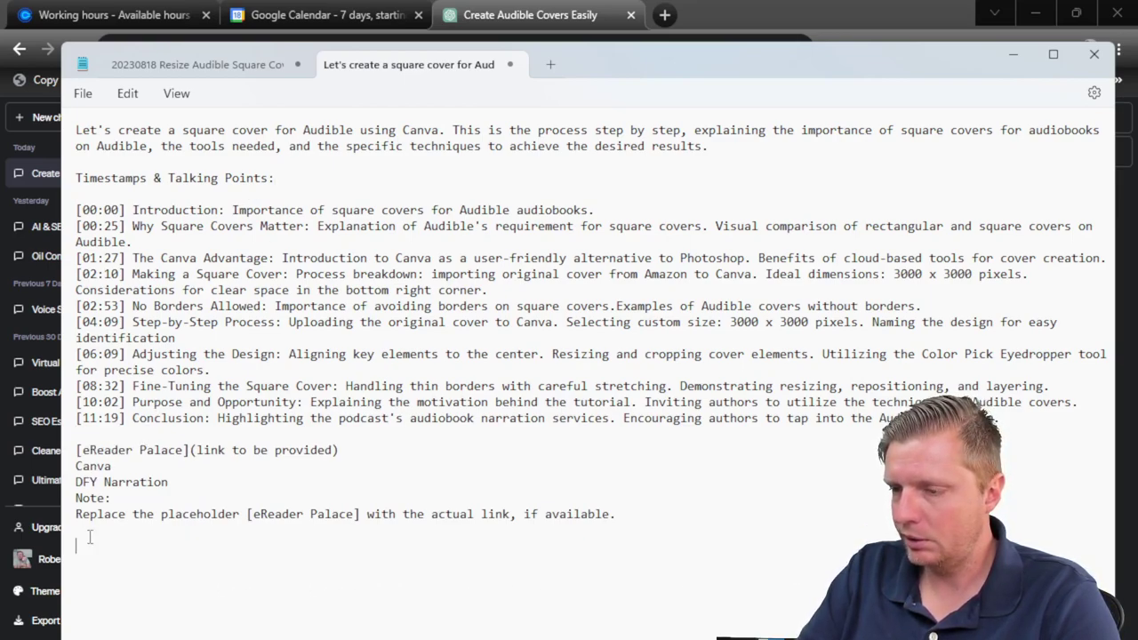
Step: Move the links and note block from the end to below the opening paragraph and head it "Relevant Links:"
{"action": "left_click_drag", "start_coordinate": [647, 517], "coordinate": [75, 449]}
{"action": "key", "text": "ctrl+c"}
{"action": "key", "text": "BackSpace"}
{"action": "left_click", "coordinate": [709, 146]}
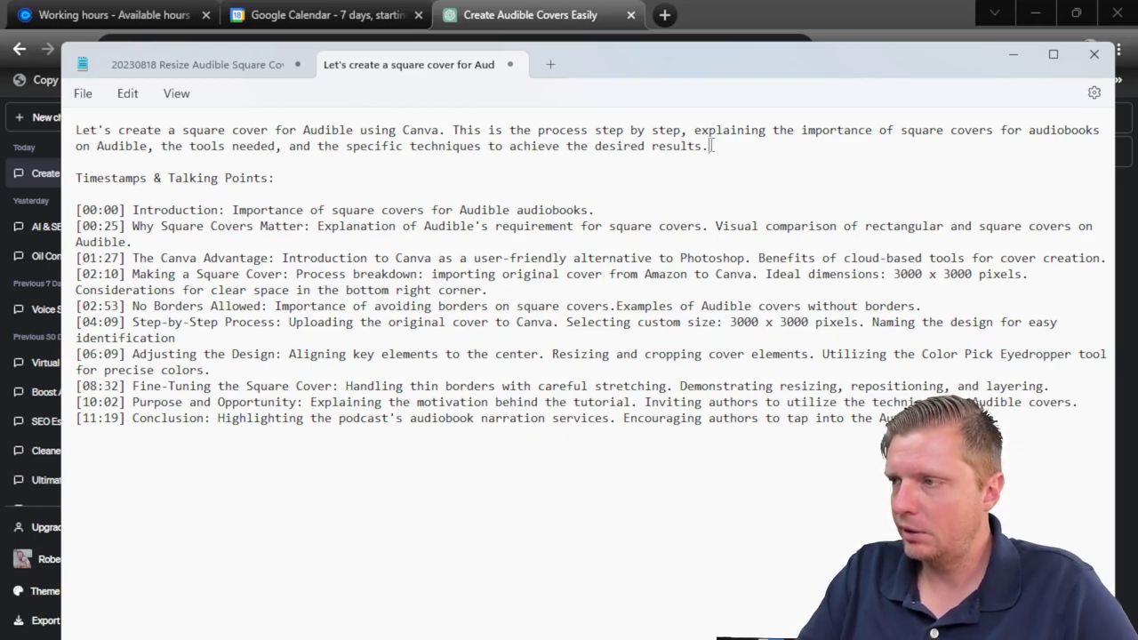
{"action": "key", "text": "Return"}
{"action": "key", "text": "ctrl+v"}
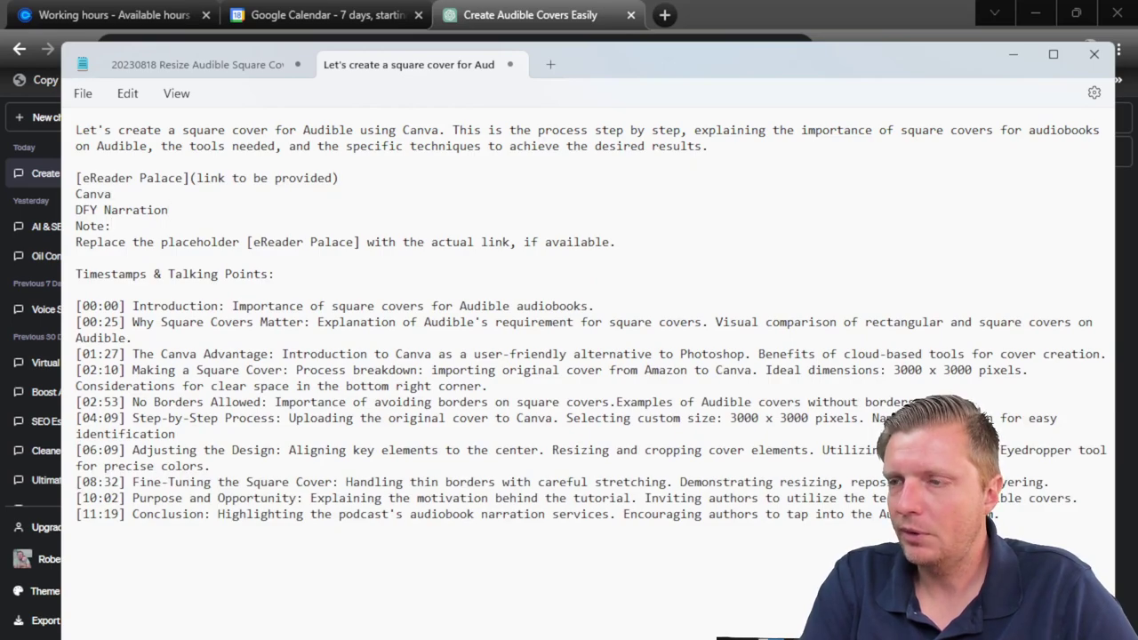
{"action": "key", "text": "Return"}
{"action": "type", "text": "Relevant Links:"}
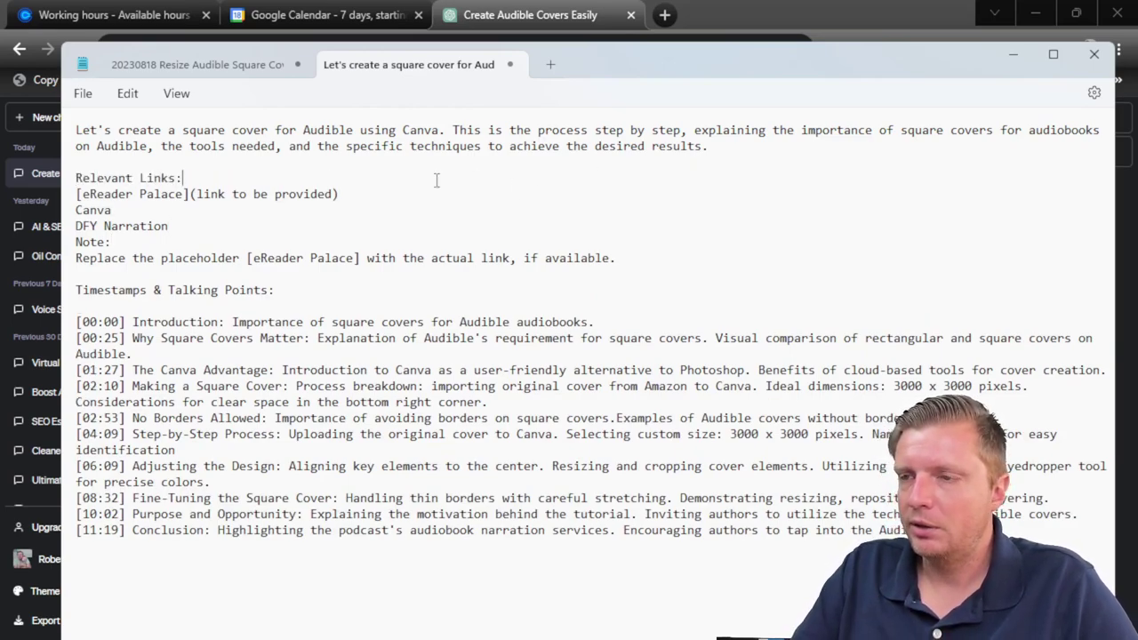
{"action": "left_click", "coordinate": [322, 211]}
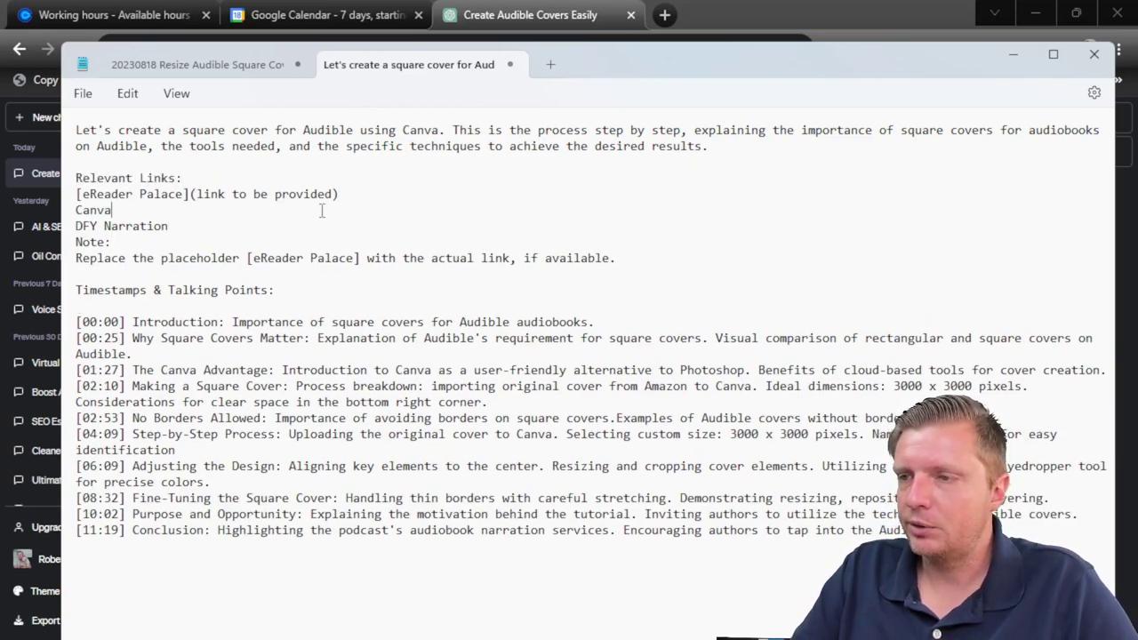
{"action": "key", "text": "Home"}
{"action": "type", "text": "www."}
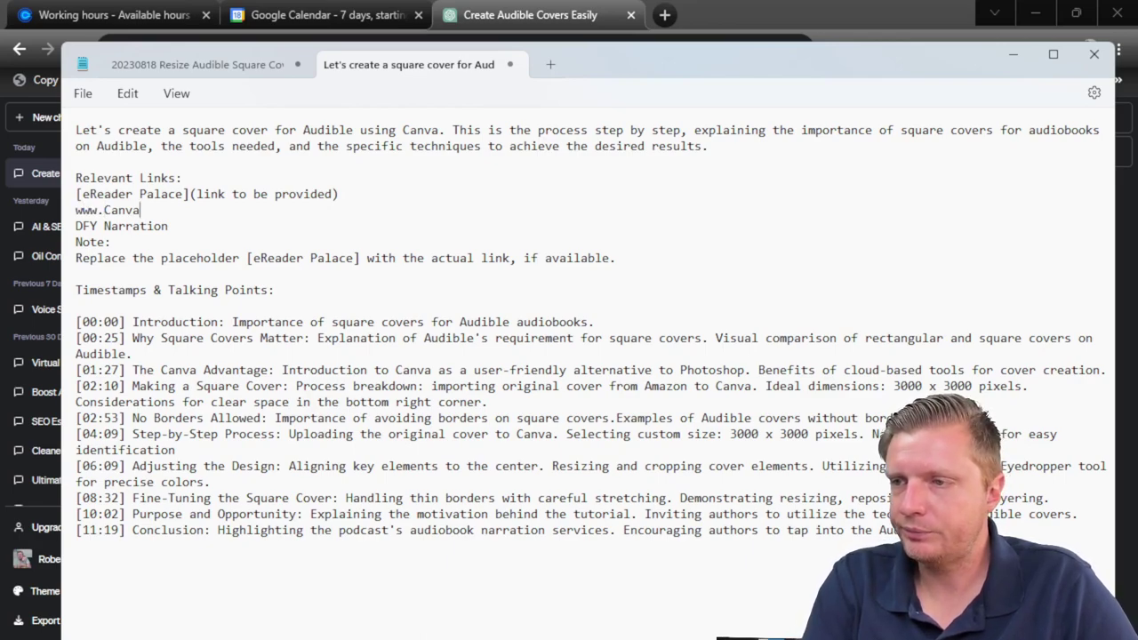
{"action": "key", "text": "End"}
{"action": "type", "text": ".com"}
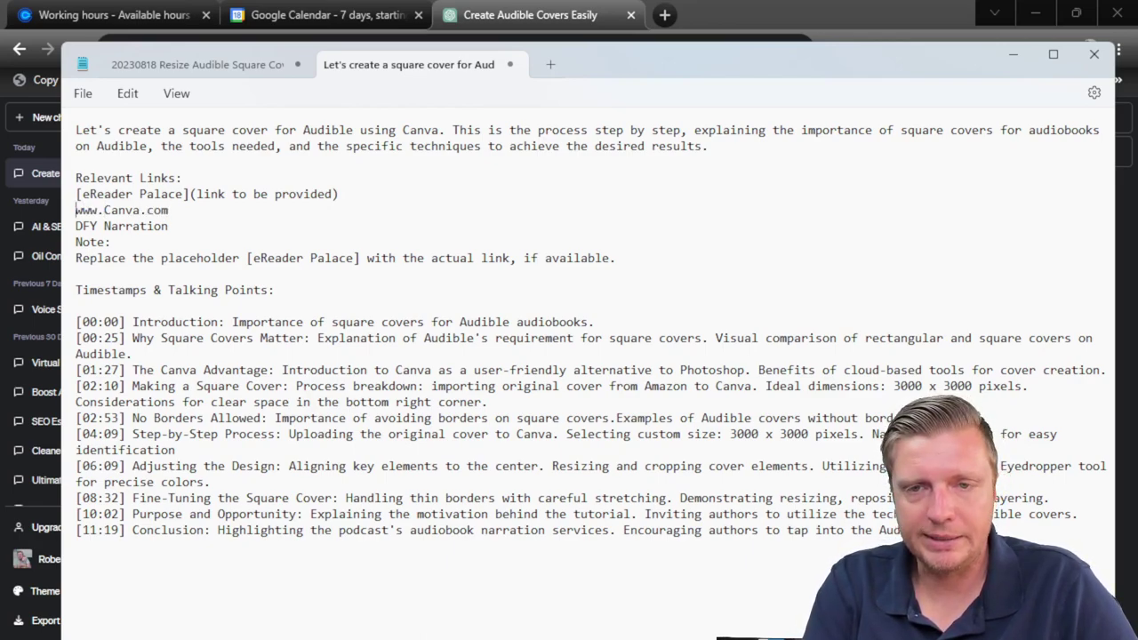
{"action": "type", "text": "Graphic Editing Too"}
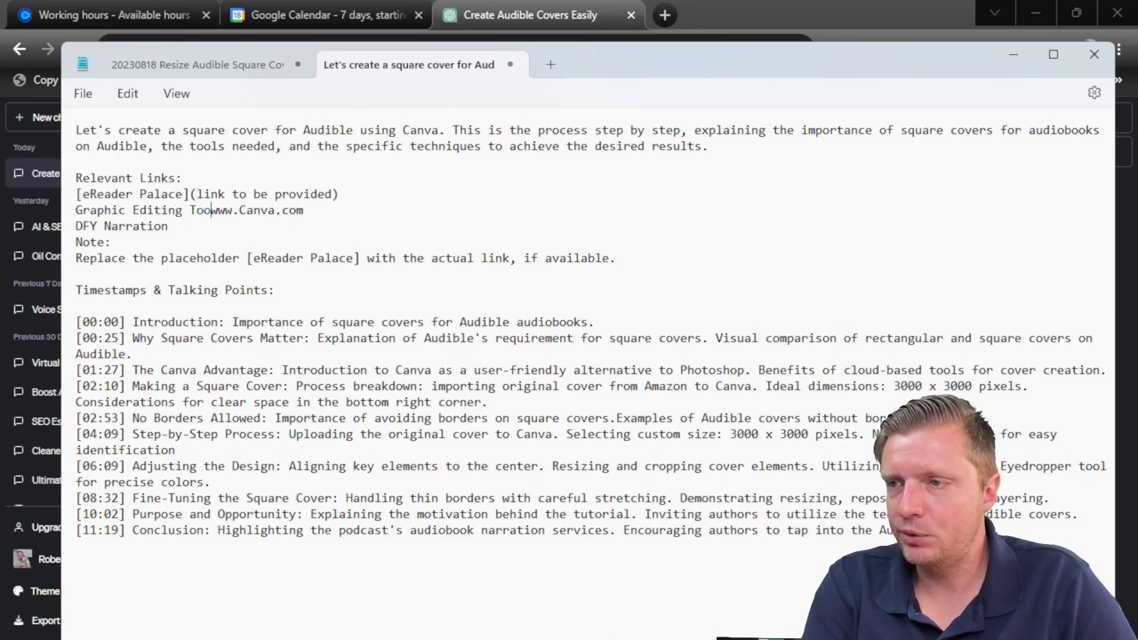
{"action": "type", "text": "l: Done For ou"}
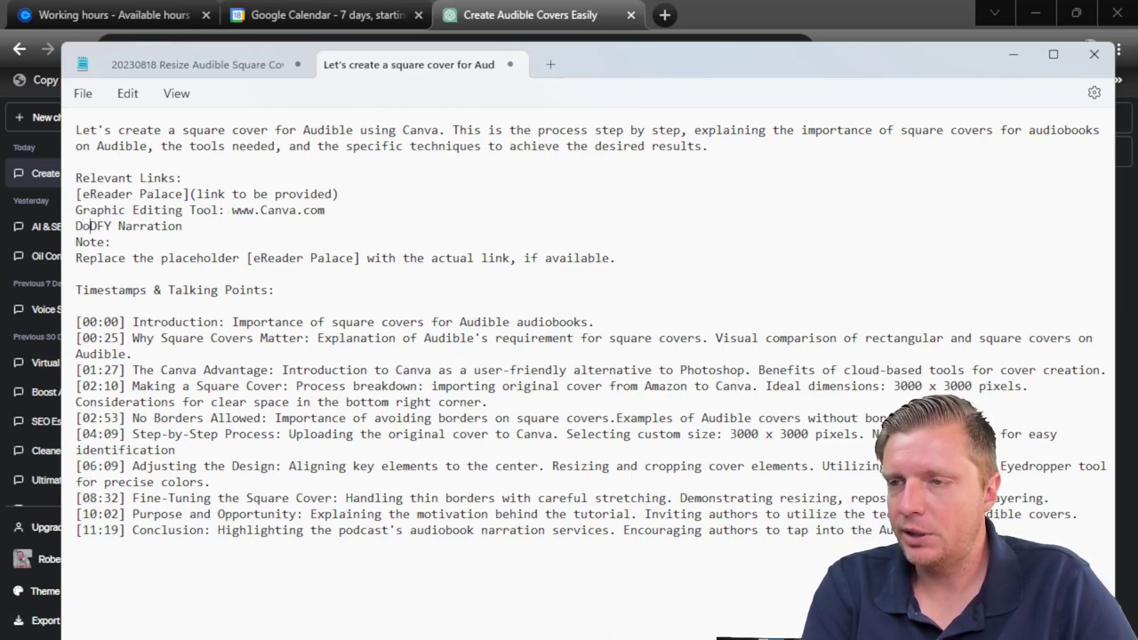
{"action": "key", "text": "BackSpace"}
{"action": "key", "text": "BackSpace"}
{"action": "key", "text": "BackSpace"}
{"action": "type", "text": "You Audiobook "}
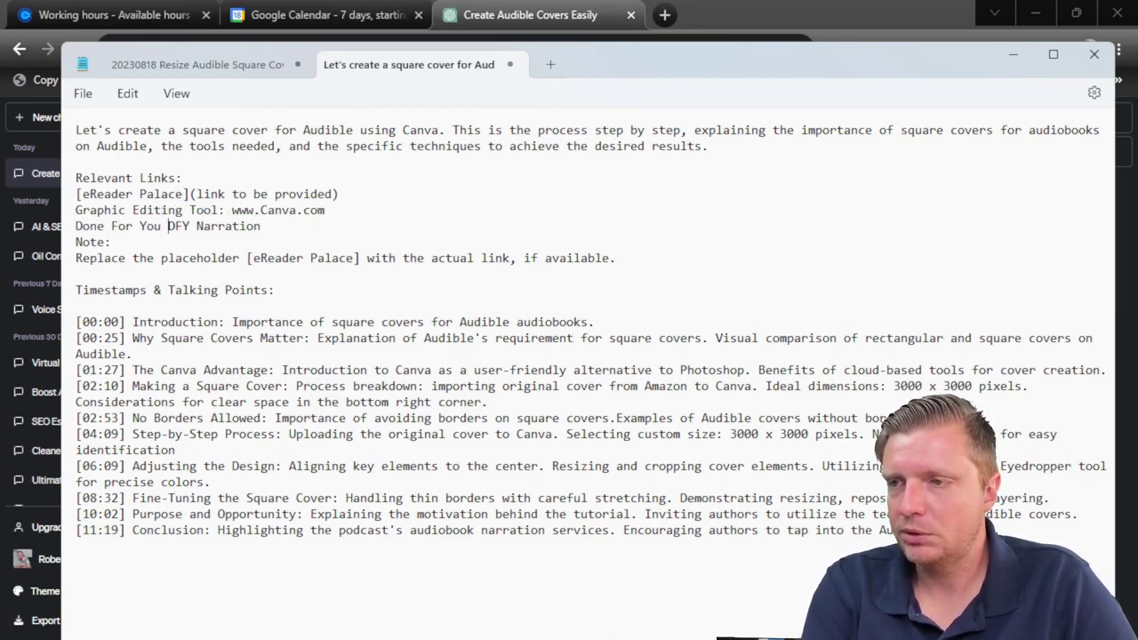
{"action": "type", "text": "Narration Service: ww"}
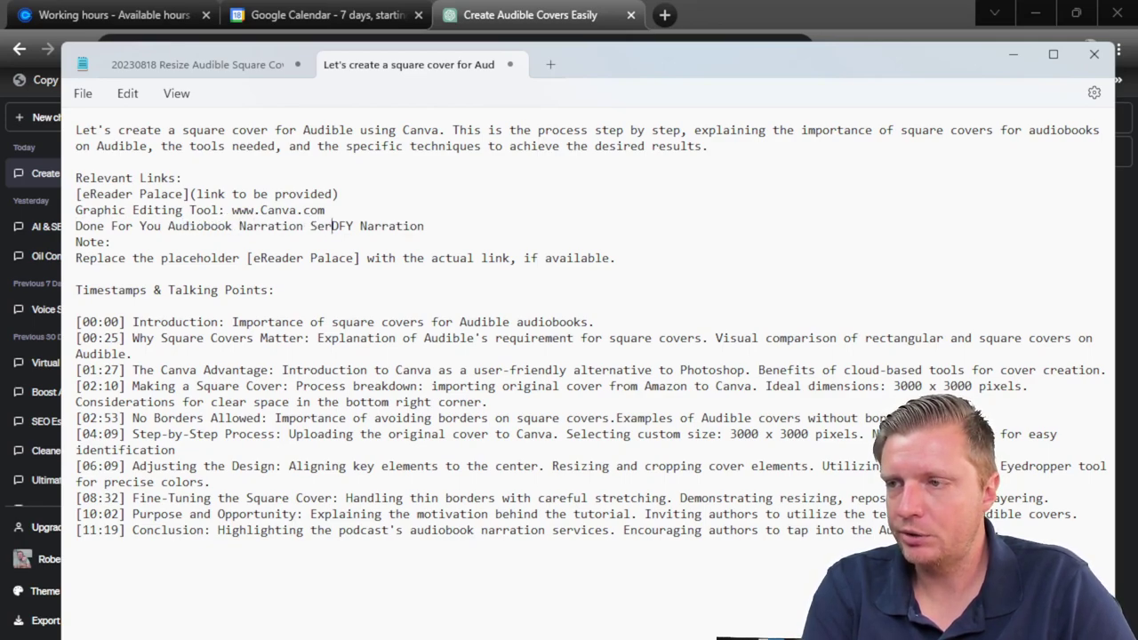
{"action": "type", "text": "w."}
{"action": "key", "text": "Right"}
{"action": "key", "text": "Right"}
{"action": "key", "text": "Right"}
{"action": "key", "text": "Delete"}
{"action": "key", "text": "End"}
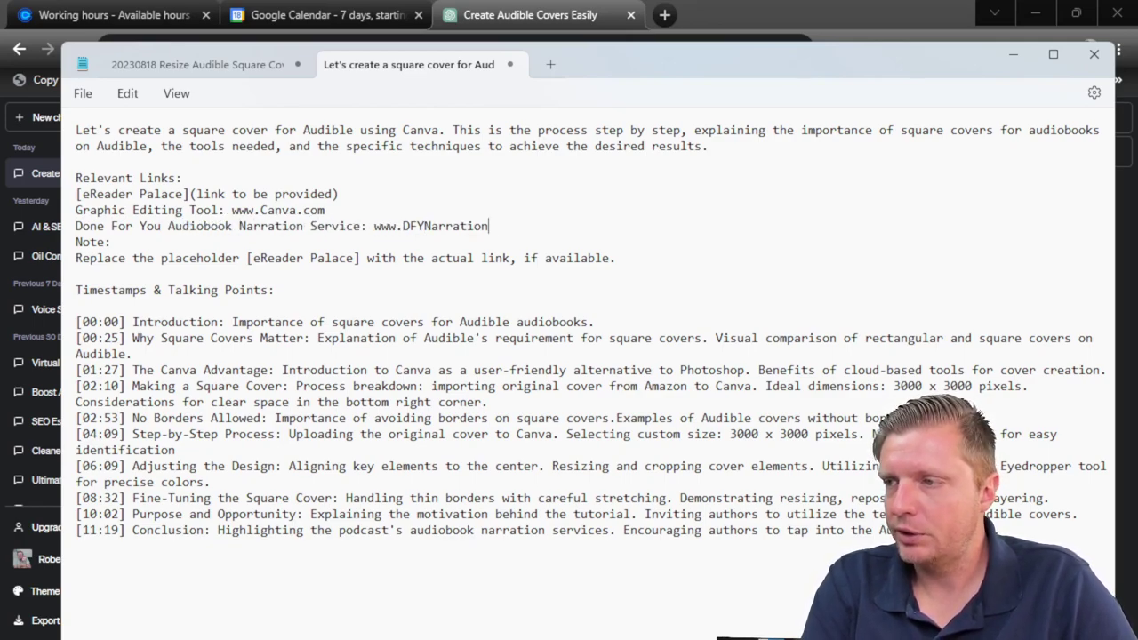
{"action": "type", "text": ".com"}
Step: Delete the Note heading and the placeholder replacement instruction below the narration service link
{"action": "key", "text": "shift+Up"}
{"action": "key", "text": "shift+Up"}
{"action": "key", "text": "BackSpace"}
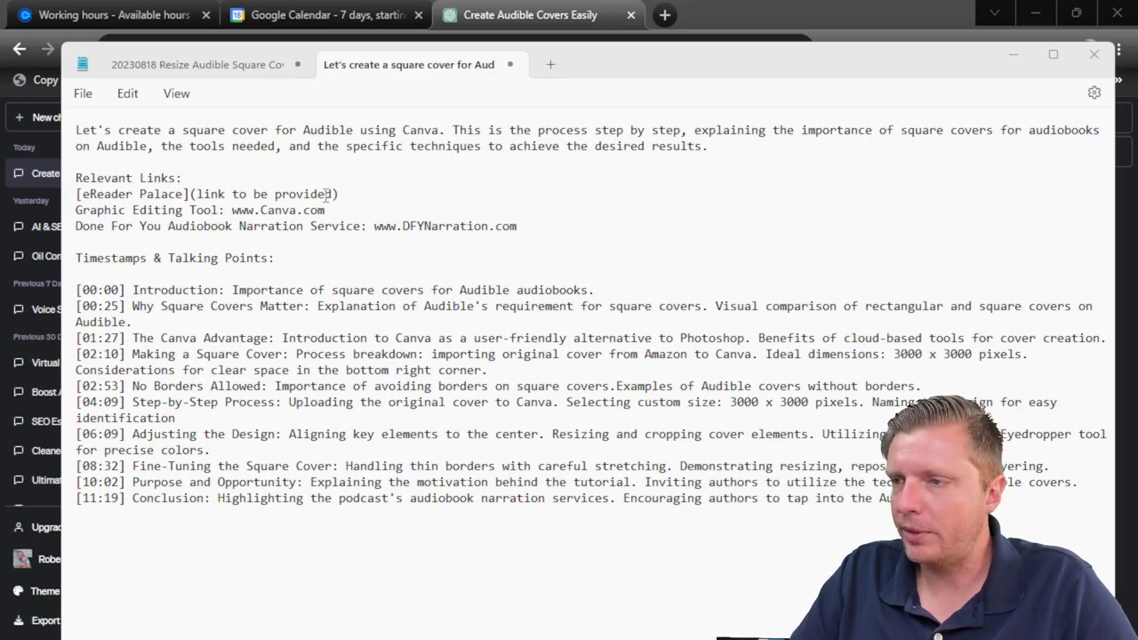
{"action": "left_click", "coordinate": [359, 194]}
{"action": "key", "text": "Return"}
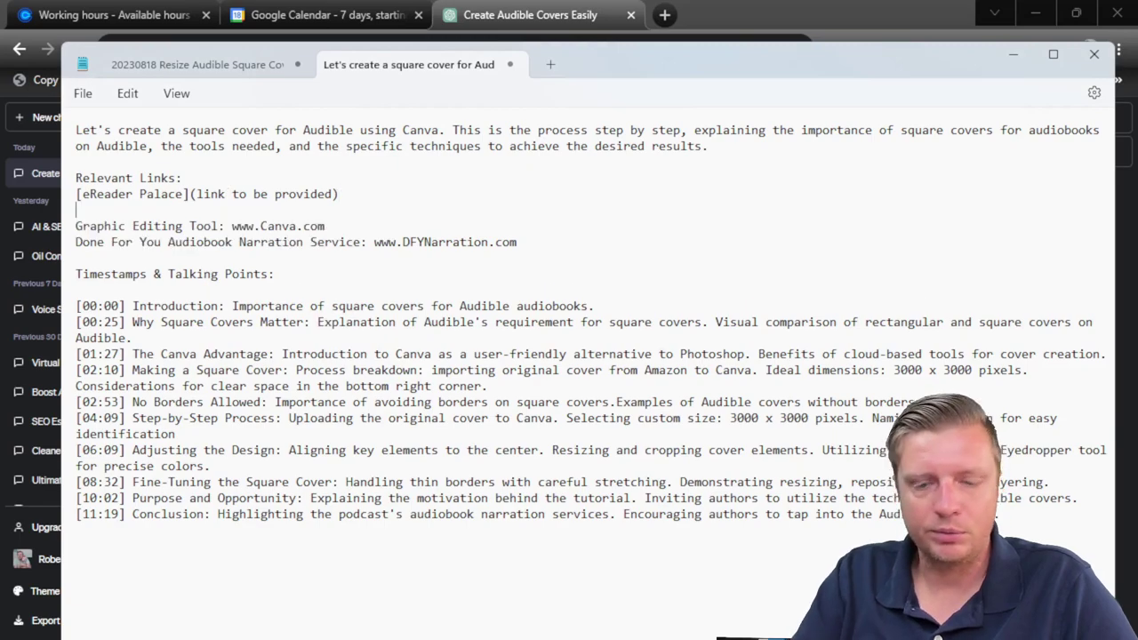
{"action": "type", "text": "https://www.ereader-palace.com/get-high-resolution-cover-image-amazon-kindle-ebooks/"}
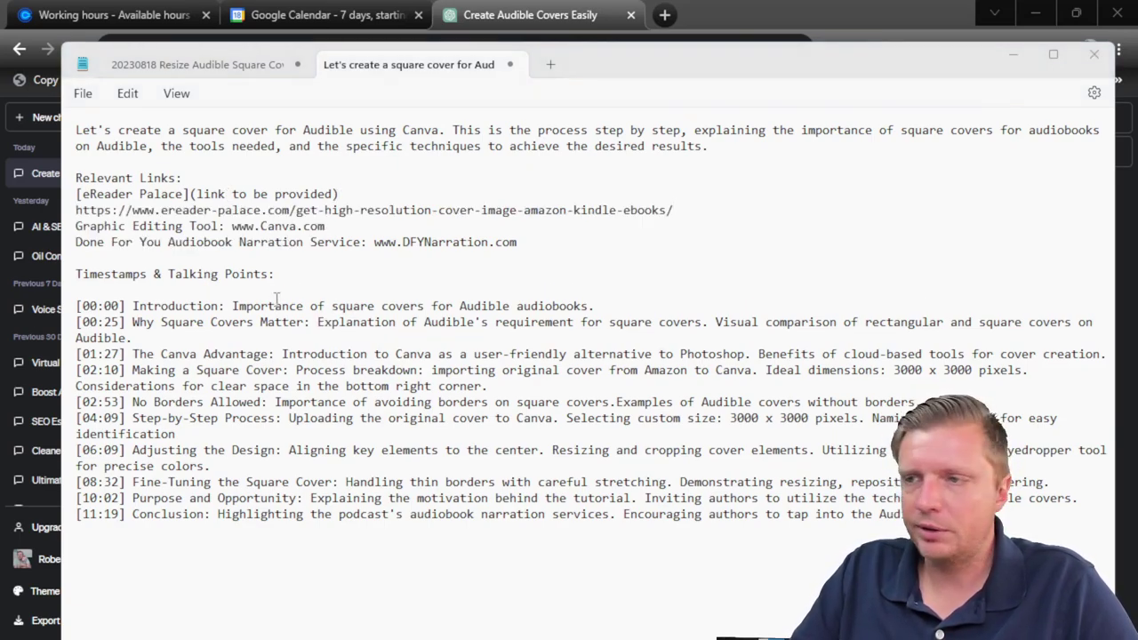
{"action": "left_click", "coordinate": [245, 216]}
{"action": "key", "text": "Home"}
{"action": "type", "text": "Get High Resolution Cover Image of Any Amazon Kindle eBooks"}
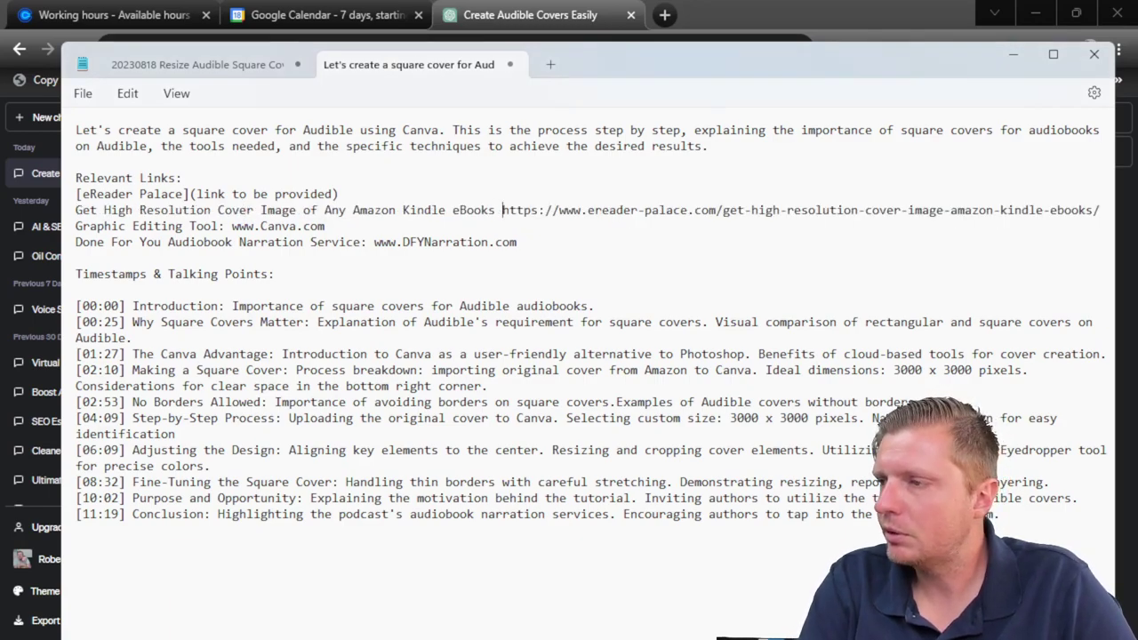
{"action": "key", "text": "shift+Right"}
{"action": "key", "text": "shift+Right"}
{"action": "key", "text": "shift+Right"}
{"action": "key", "text": "shift+Right"}
{"action": "key", "text": "shift+Right"}
{"action": "key", "text": "shift+Right"}
{"action": "key", "text": "shift+Right"}
{"action": "key", "text": "shift+Right"}
{"action": "key", "text": "Delete"}
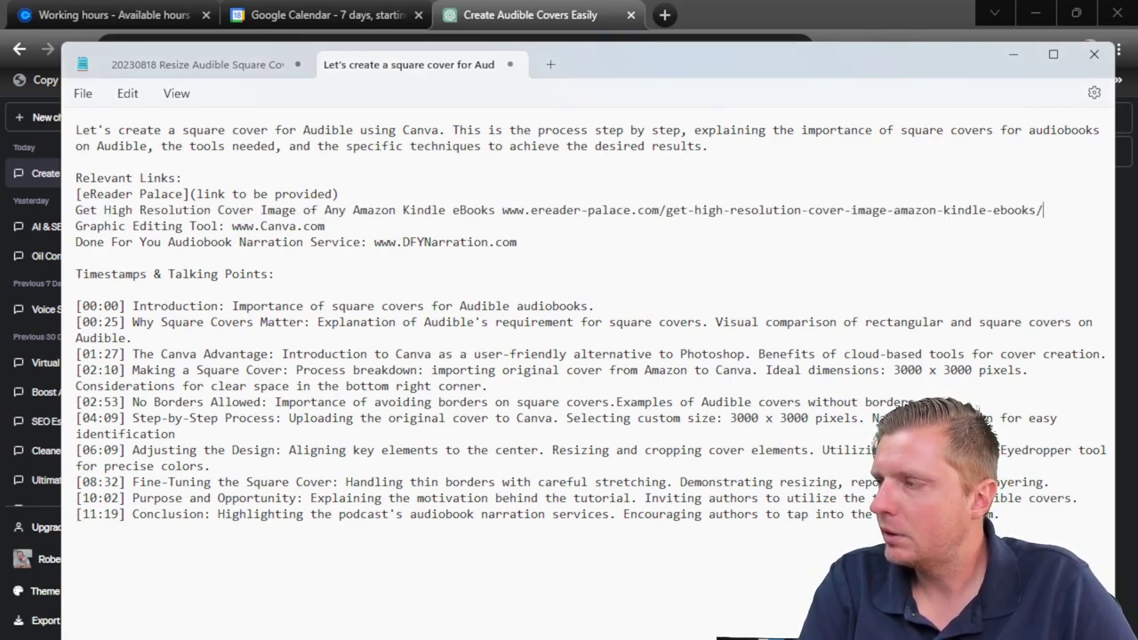
Step: Delete the "[eReader Palace](link to be provided)" placeholder line and the trailing slash of the ereader-palace.com link
{"action": "key", "text": "Up"}
{"action": "key", "text": "shift+Home"}
{"action": "key", "text": "BackSpace"}
{"action": "key", "text": "BackSpace"}
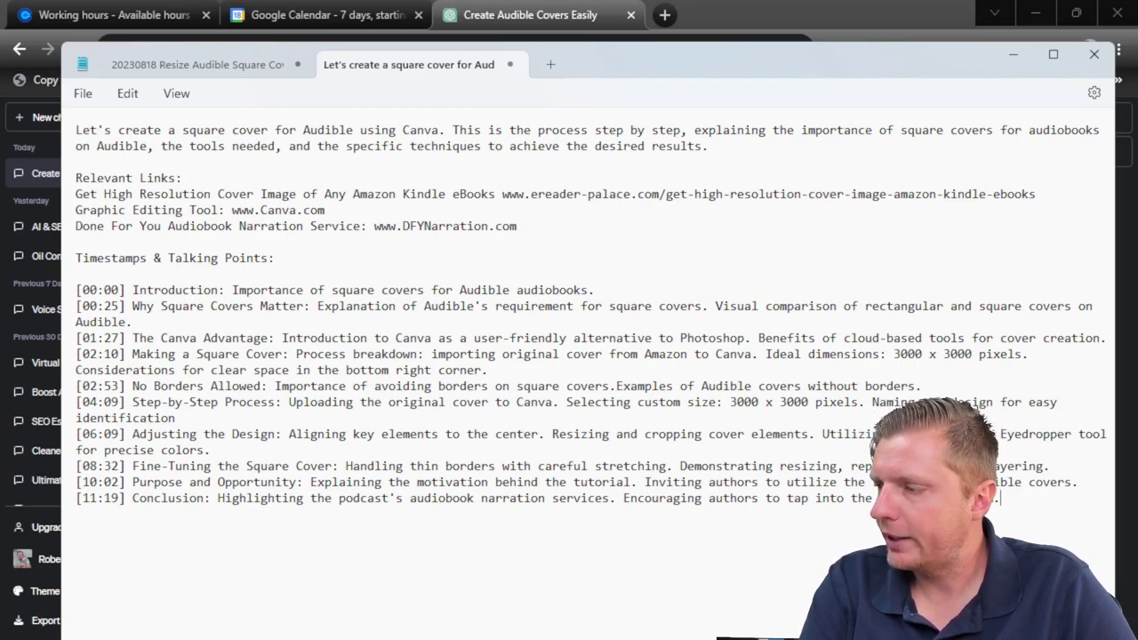
Step: Replace the YouTube video description with the full show notes text from Notepad
{"action": "key", "text": "ctrl+a"}
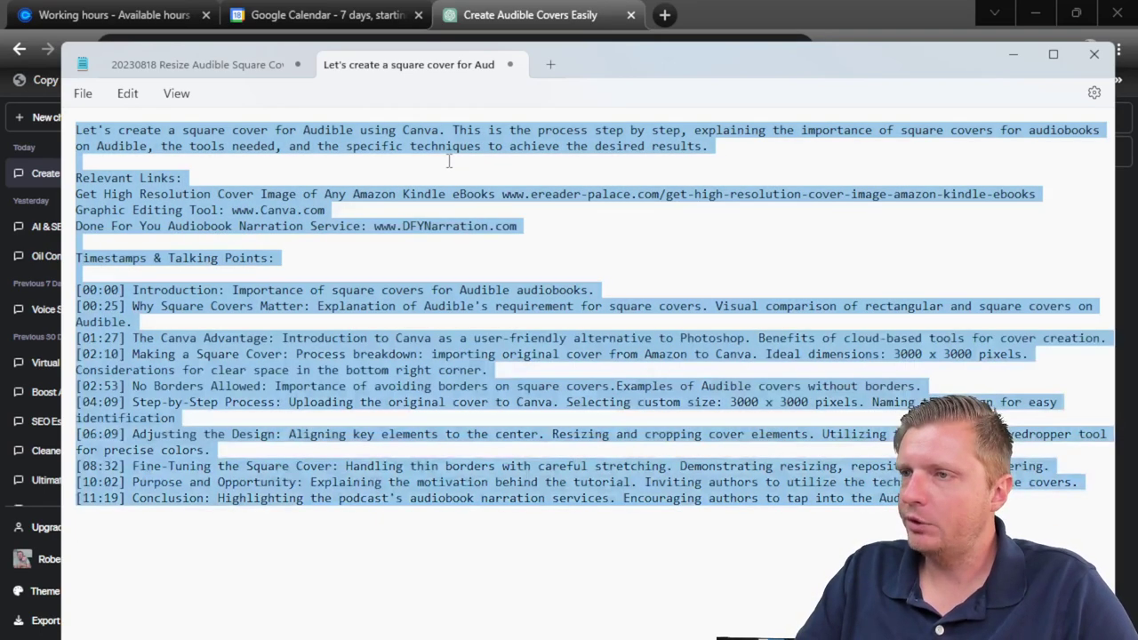
{"action": "left_click", "coordinate": [1034, 14]}
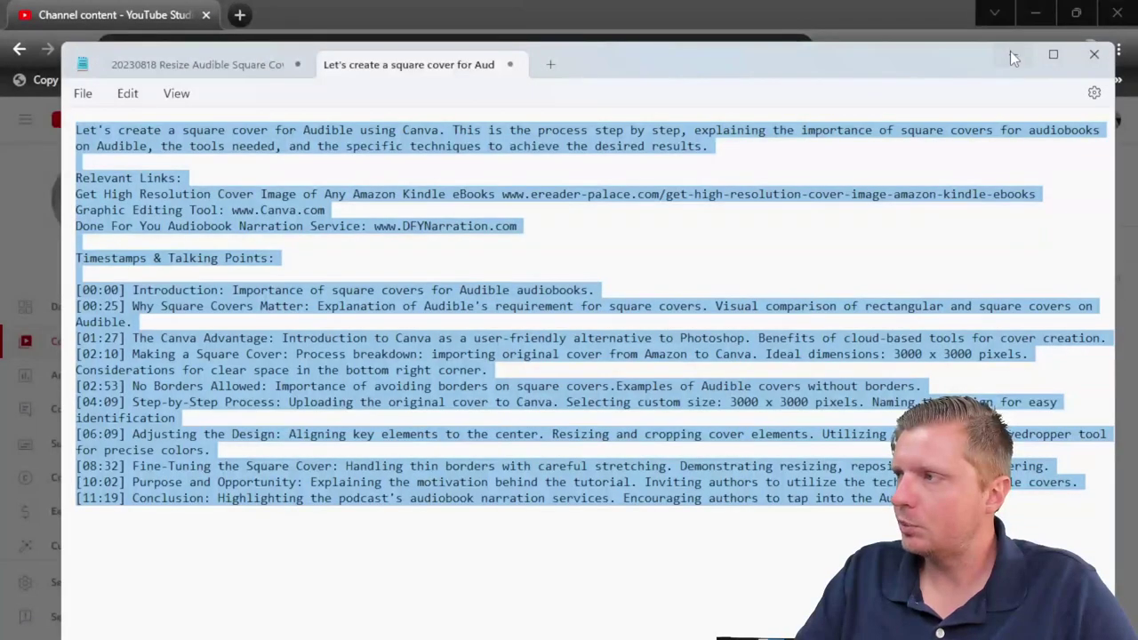
{"action": "left_click", "coordinate": [1011, 55]}
{"action": "left_click", "coordinate": [421, 386]}
{"action": "key", "text": "ctrl+a"}
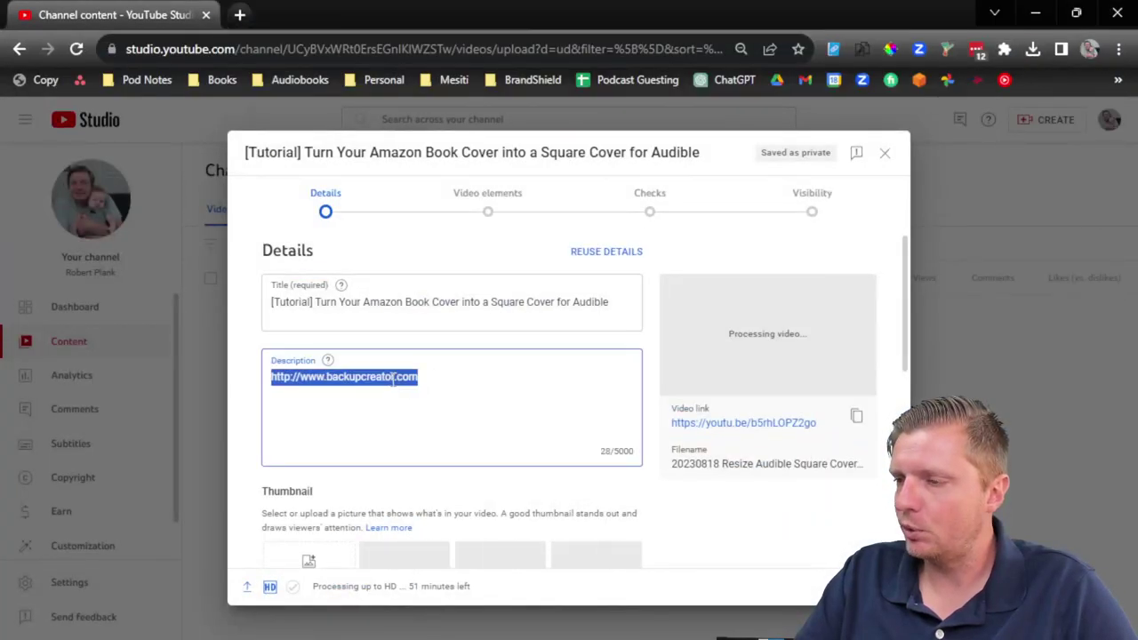
{"action": "right_click", "coordinate": [394, 379]}
{"action": "left_click", "coordinate": [467, 146]}
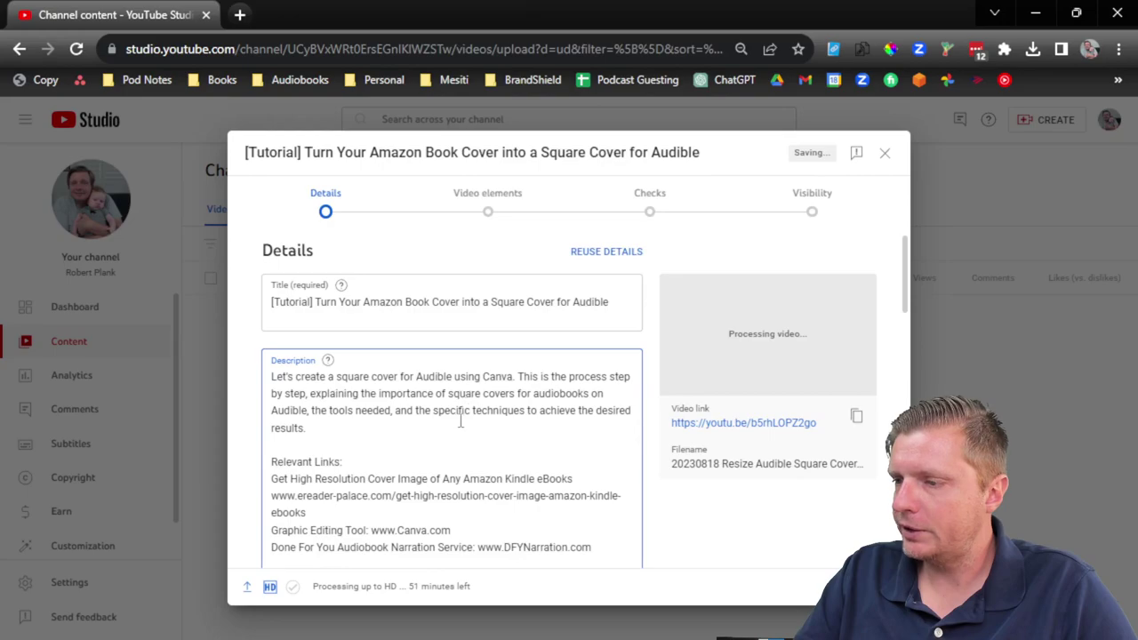
Step: Upload "Square cover thumbnail.jpg" from Downloads as the video's thumbnail
{"action": "scroll", "coordinate": [460, 421], "scroll_direction": "down", "scroll_amount": 10}
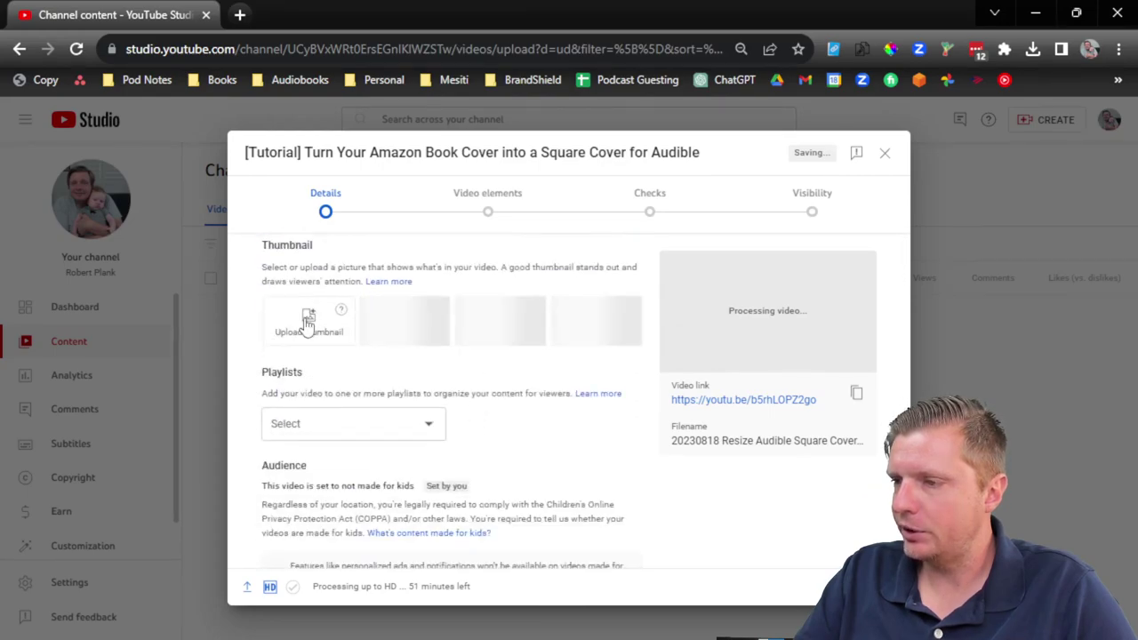
{"action": "left_click", "coordinate": [307, 326]}
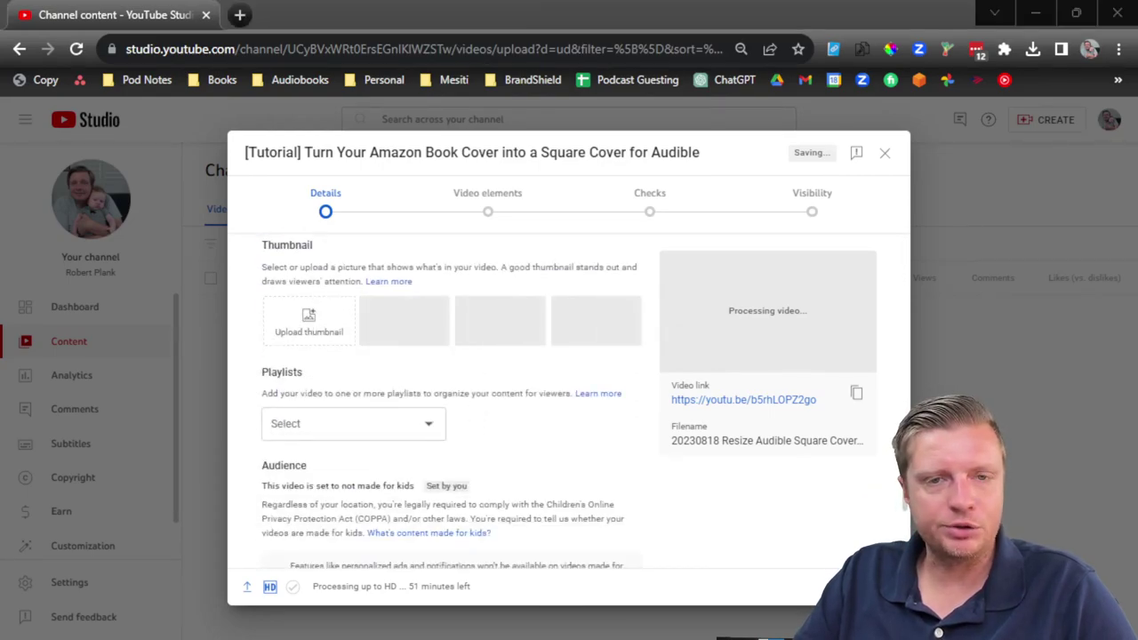
{"action": "left_click", "coordinate": [307, 317]}
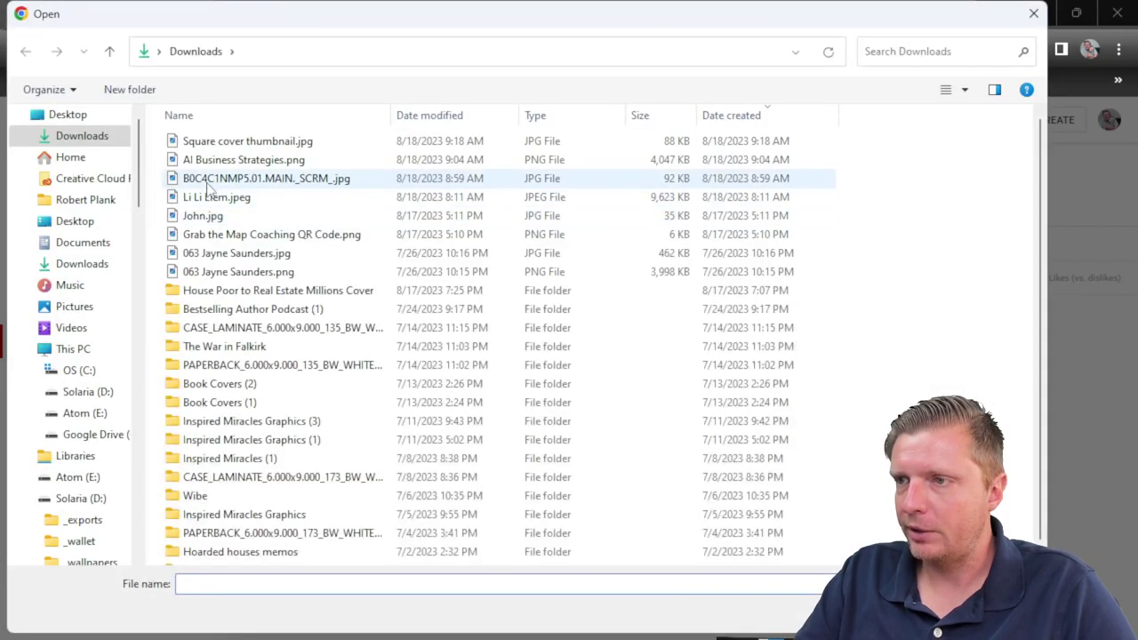
{"action": "double_click", "coordinate": [228, 146]}
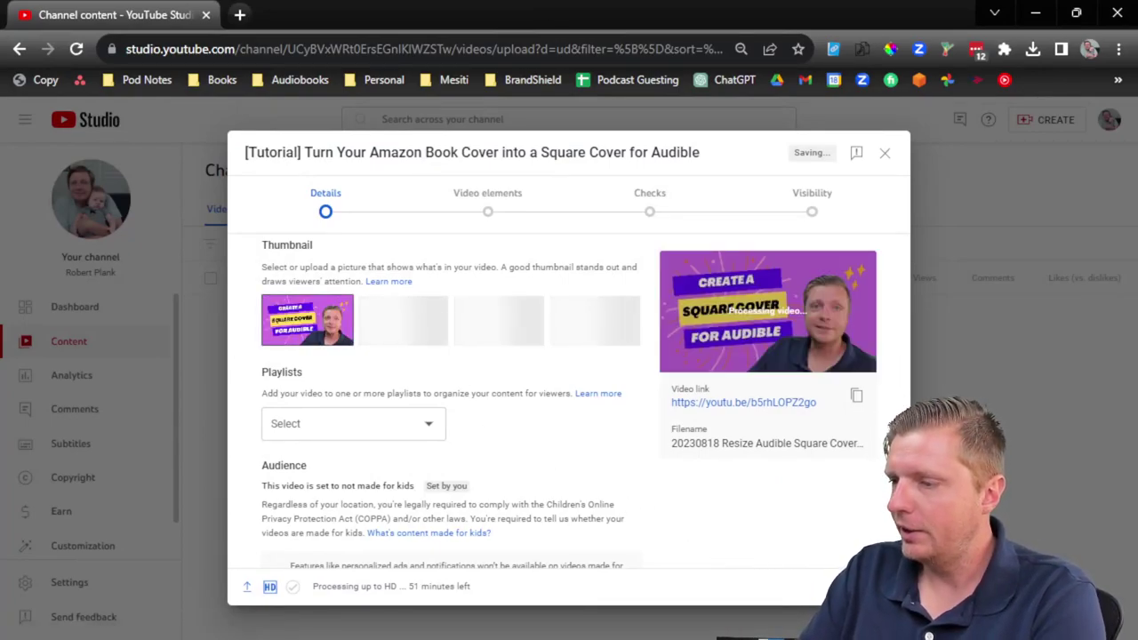
Step: Expand the additional video details, review the settings through comments and ratings, and continue to the Video elements stage
{"action": "scroll", "coordinate": [741, 533], "scroll_direction": "down", "scroll_amount": 3}
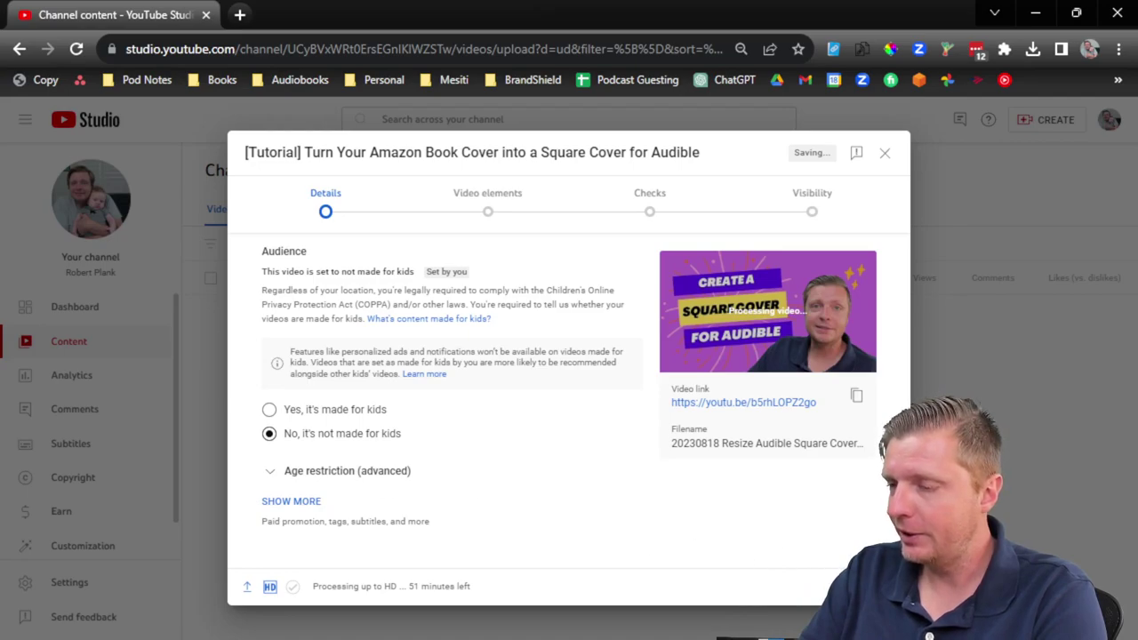
{"action": "left_click", "coordinate": [306, 501]}
{"action": "scroll", "coordinate": [474, 483], "scroll_direction": "down", "scroll_amount": 4}
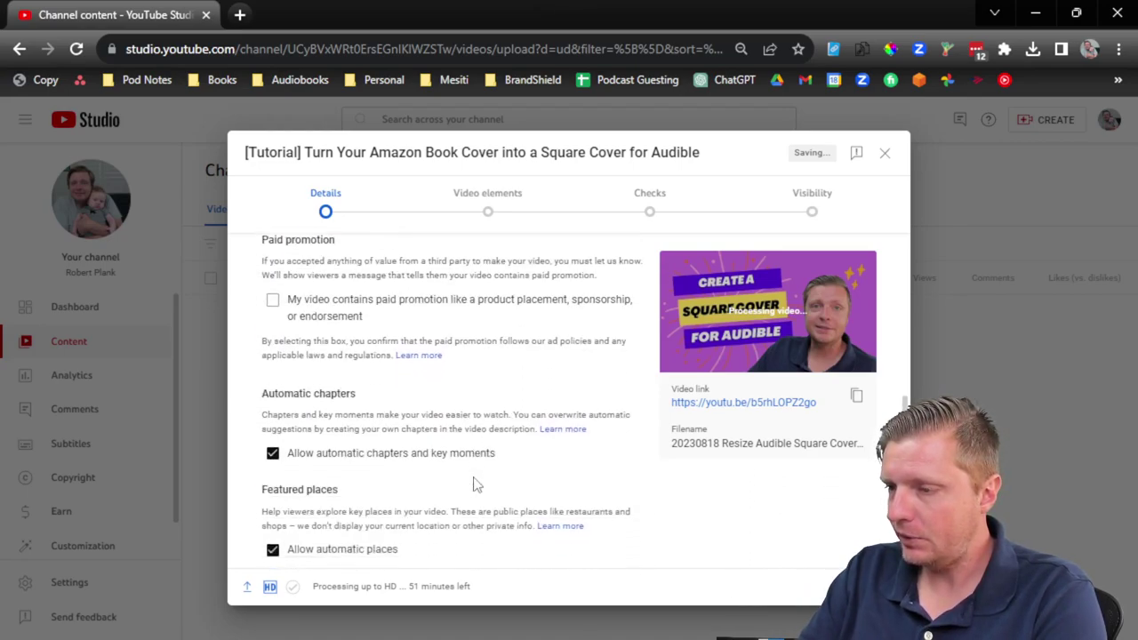
{"action": "scroll", "coordinate": [395, 358], "scroll_direction": "down", "scroll_amount": 4}
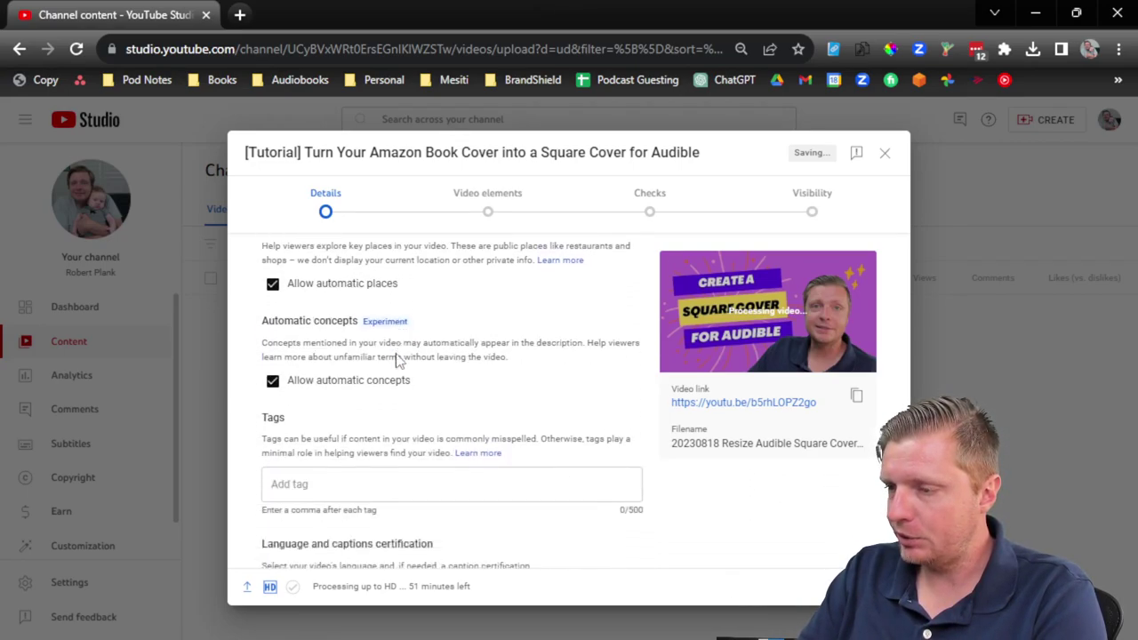
{"action": "scroll", "coordinate": [397, 359], "scroll_direction": "down", "scroll_amount": 8}
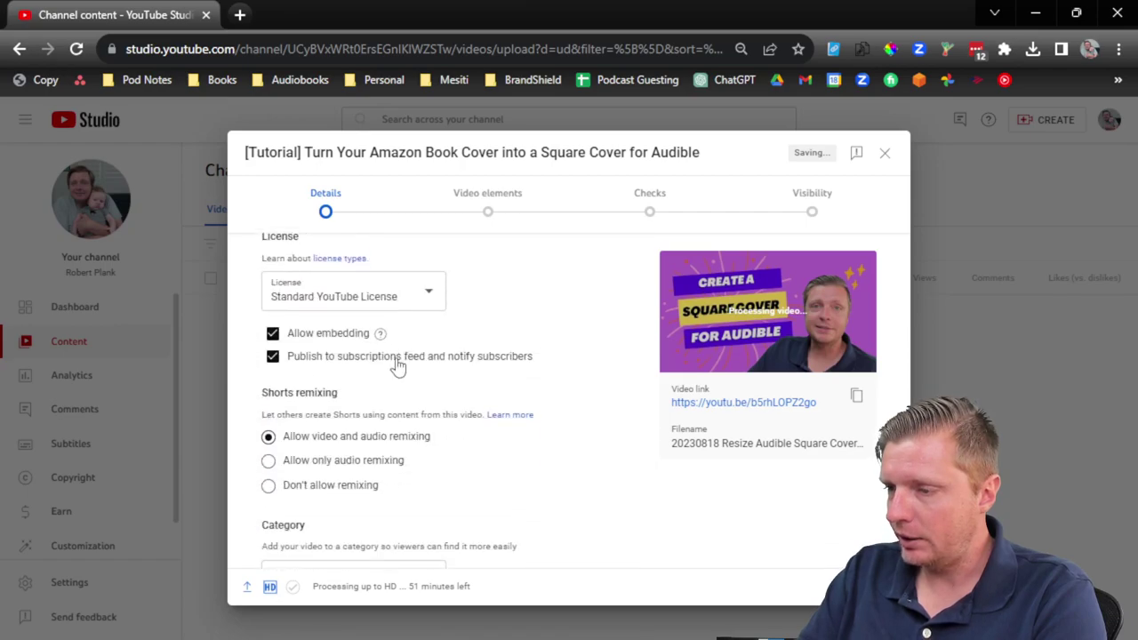
{"action": "scroll", "coordinate": [398, 365], "scroll_direction": "down", "scroll_amount": 1}
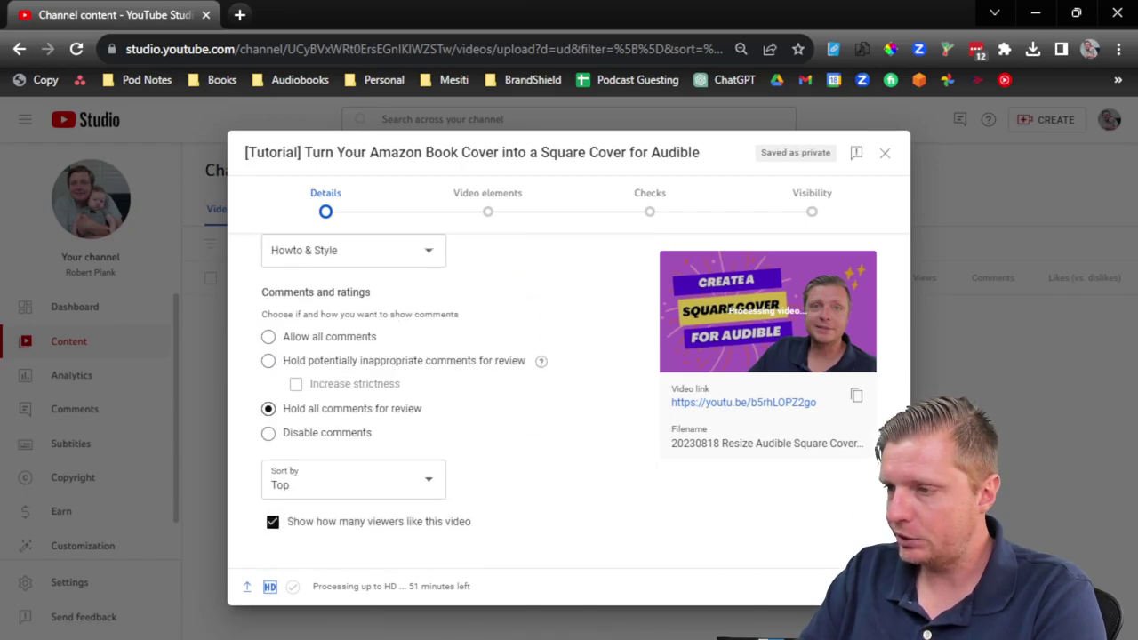
{"action": "left_click", "coordinate": [872, 585]}
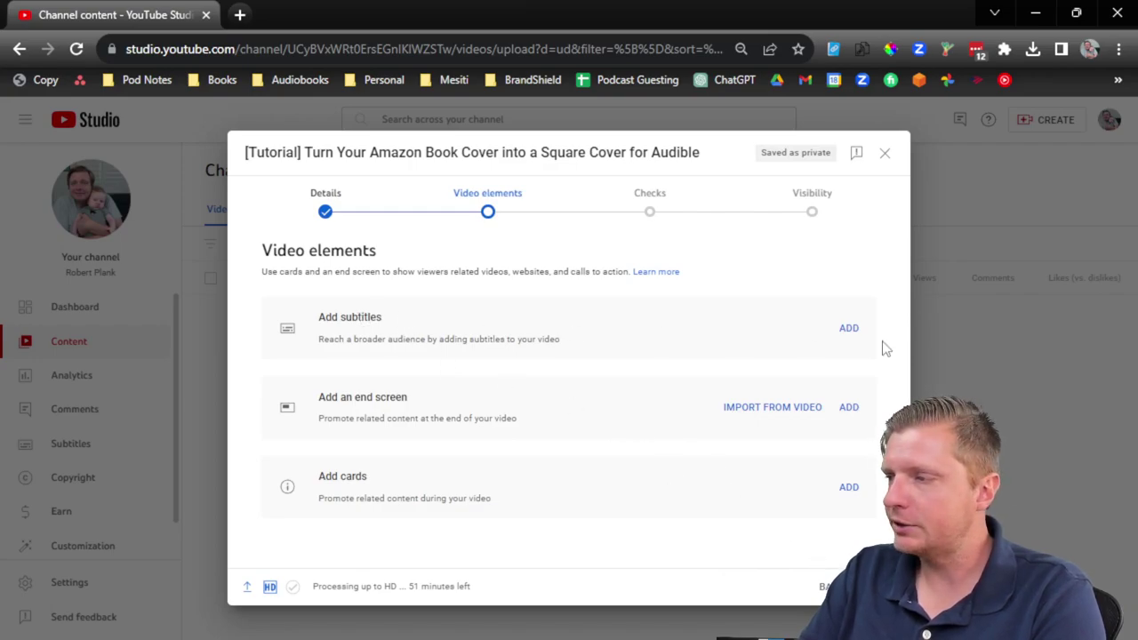
Step: Add English subtitles with timing from "20230818 Resize Audible Square Cover.srt" and publish them
{"action": "left_click", "coordinate": [849, 328]}
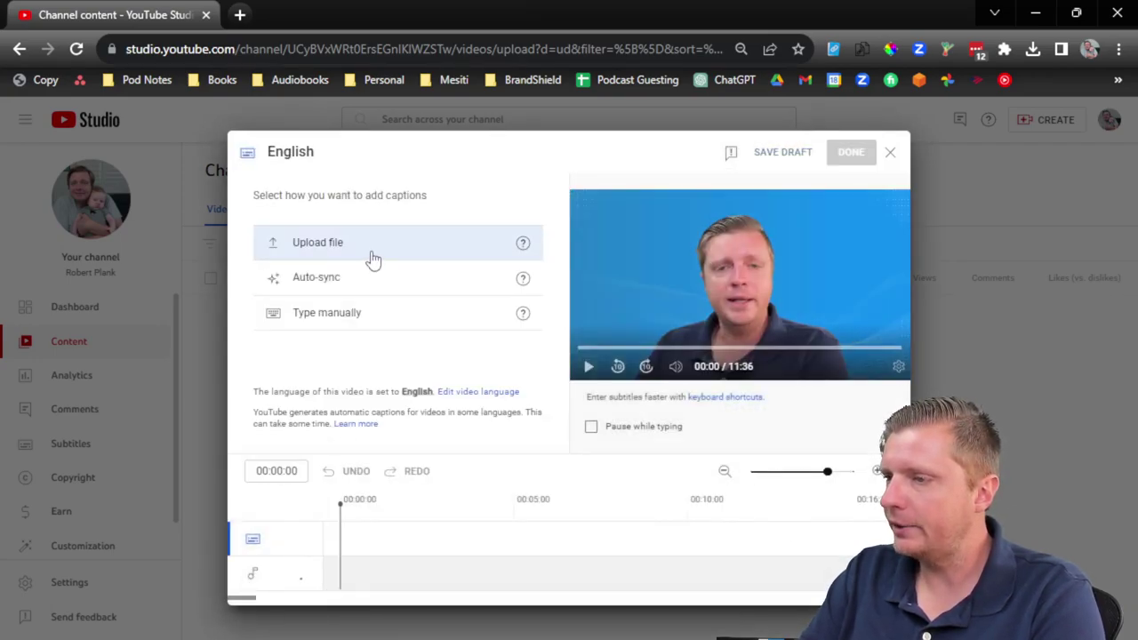
{"action": "left_click", "coordinate": [374, 258]}
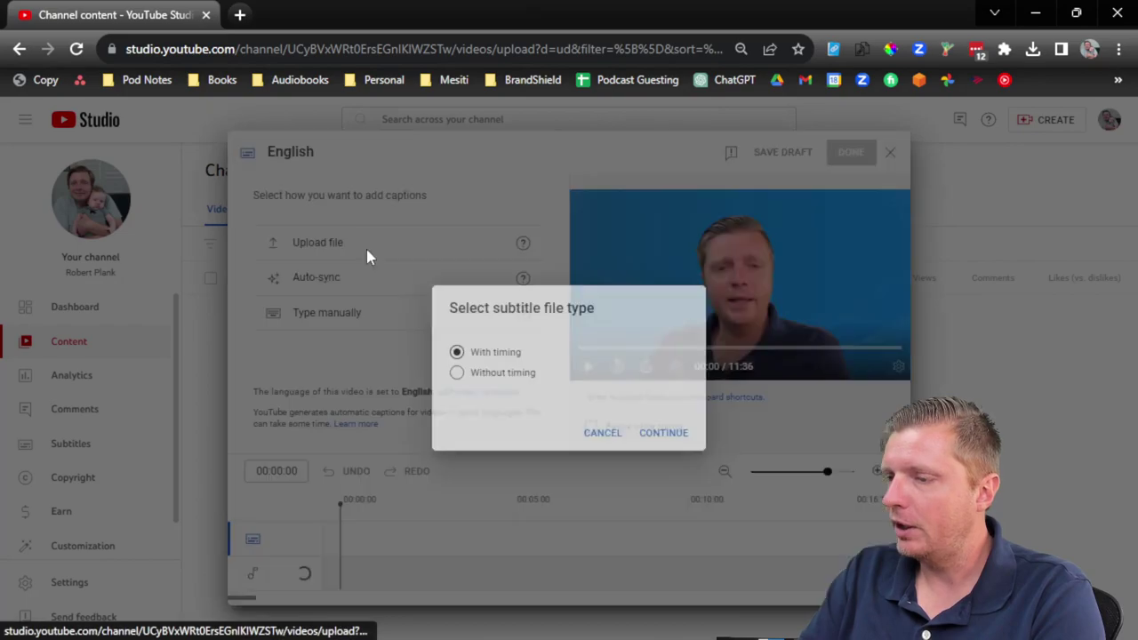
{"action": "left_click", "coordinate": [663, 435]}
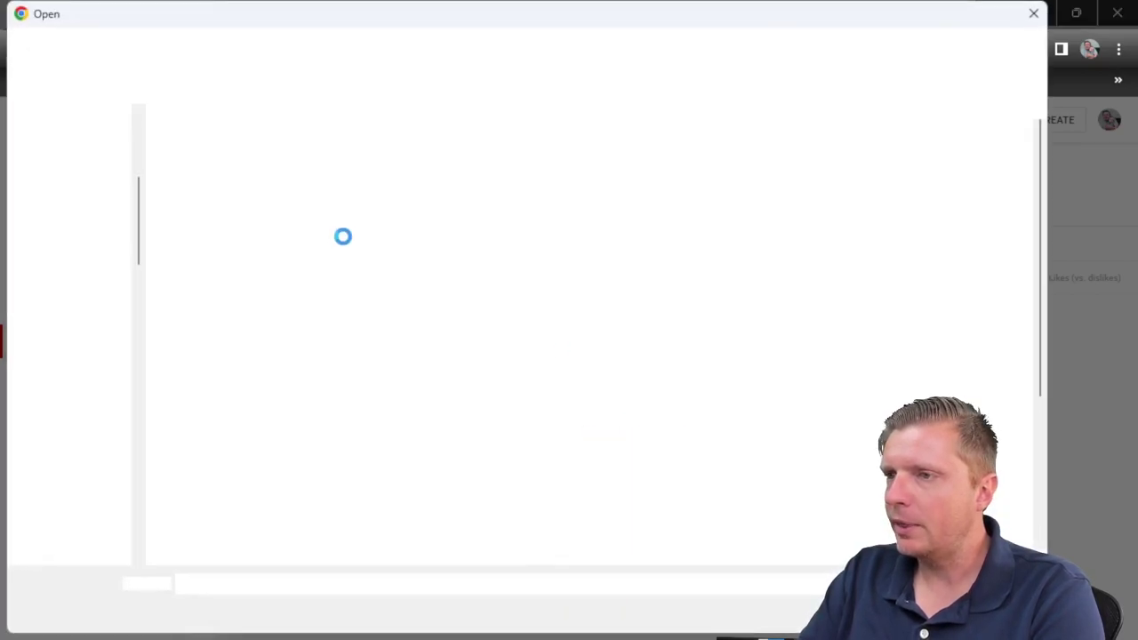
{"action": "left_click", "coordinate": [346, 162]}
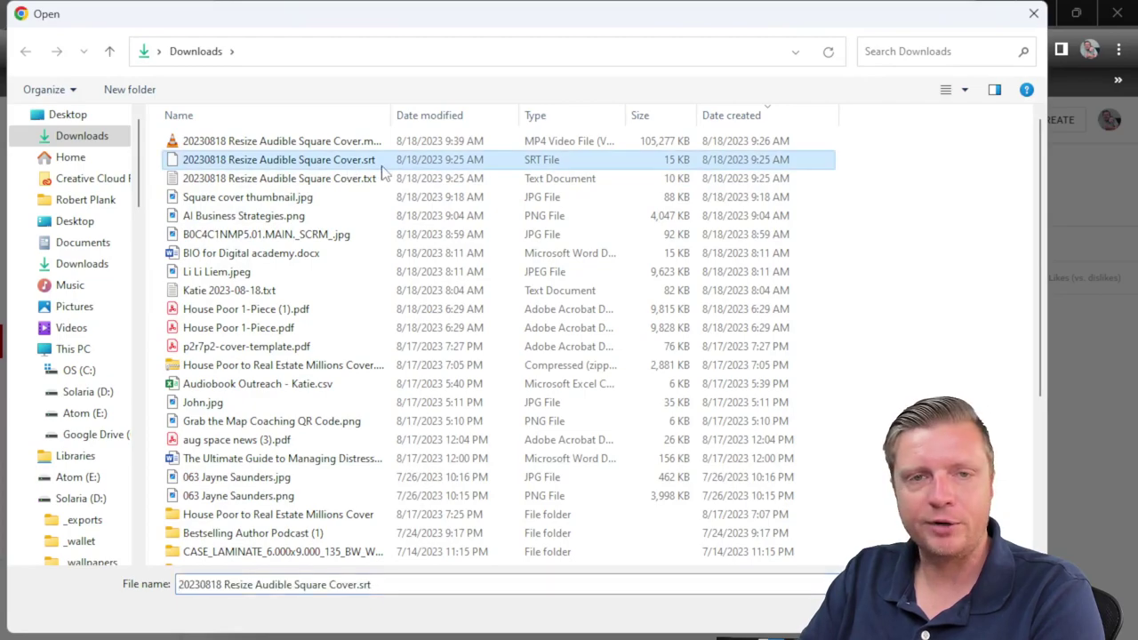
{"action": "key", "text": "Escape"}
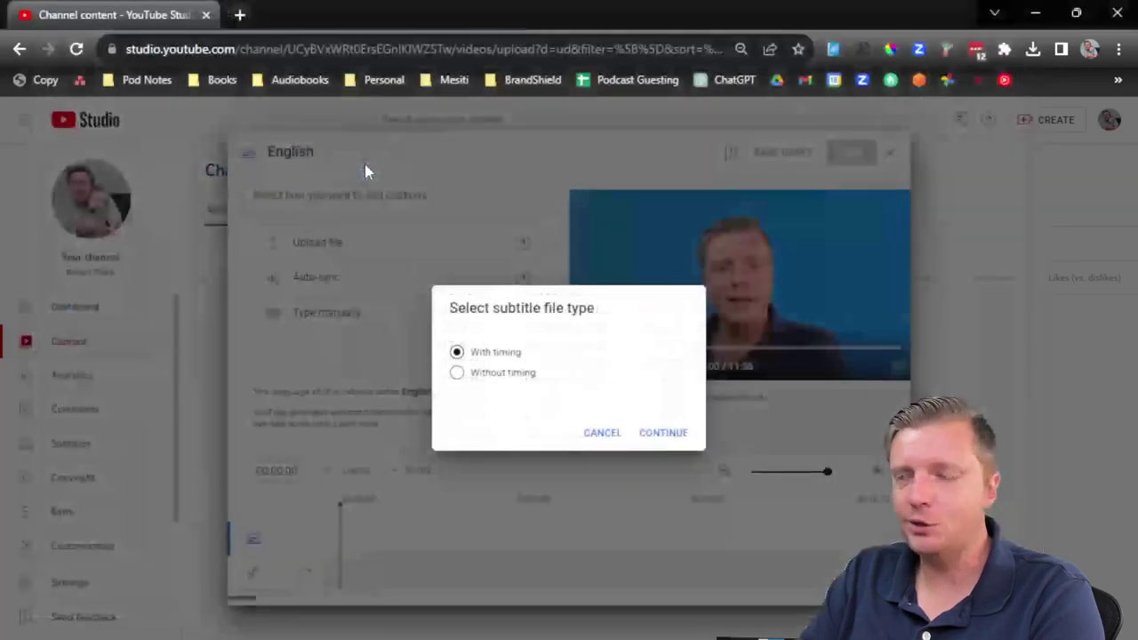
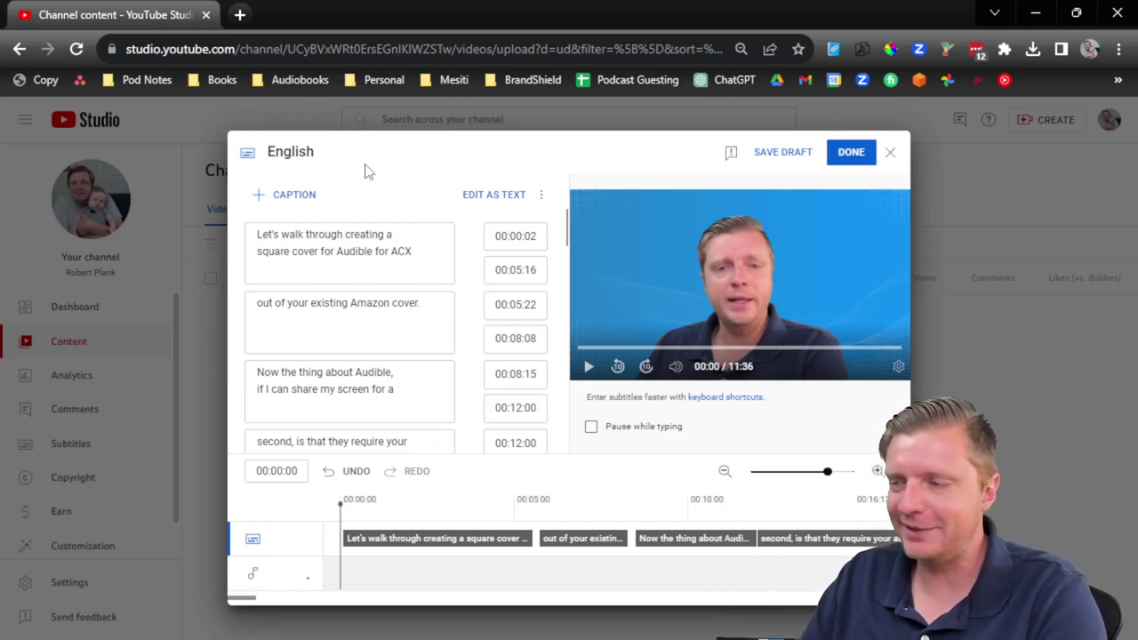
{"action": "left_click", "coordinate": [856, 156]}
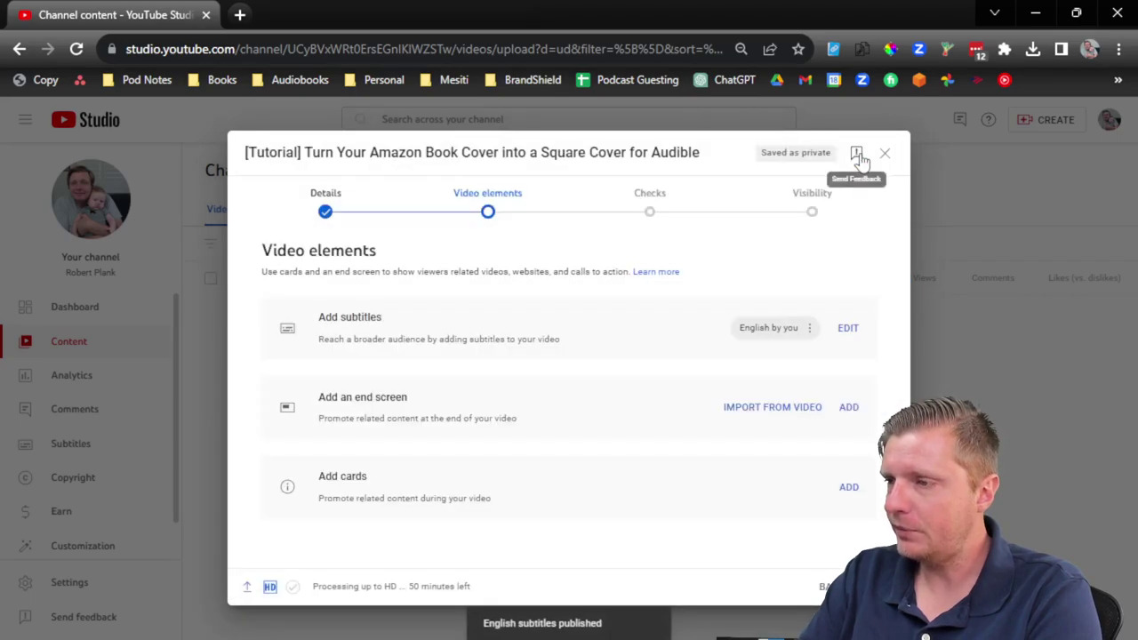
Step: Continue past the checks, publish the video as public and close the processing notice
{"action": "left_click", "coordinate": [875, 587]}
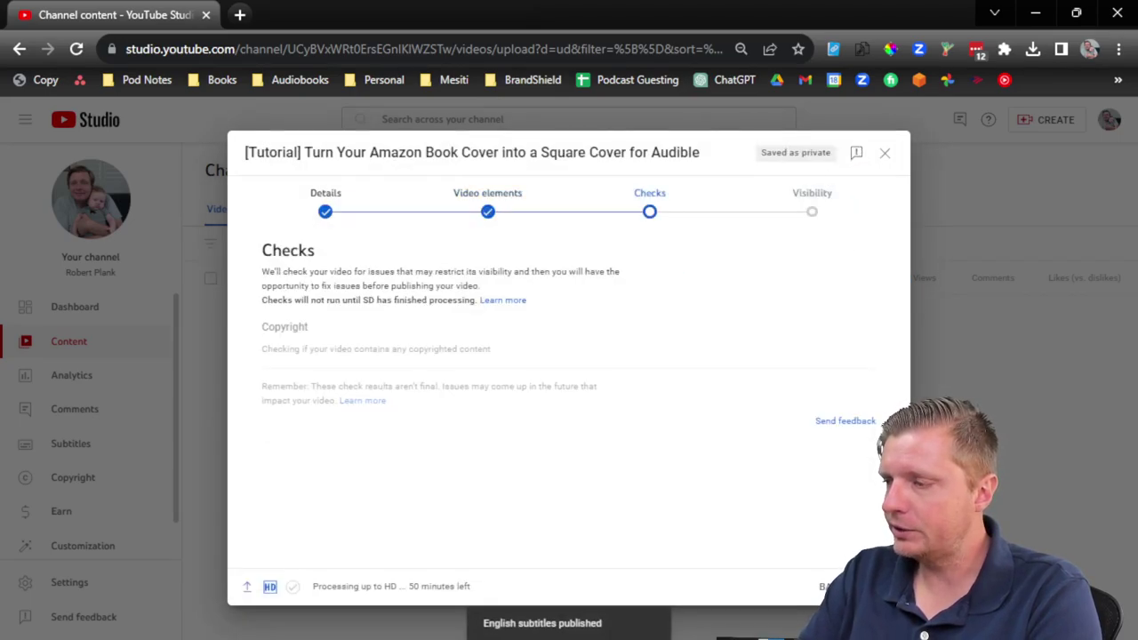
{"action": "left_click", "coordinate": [875, 587]}
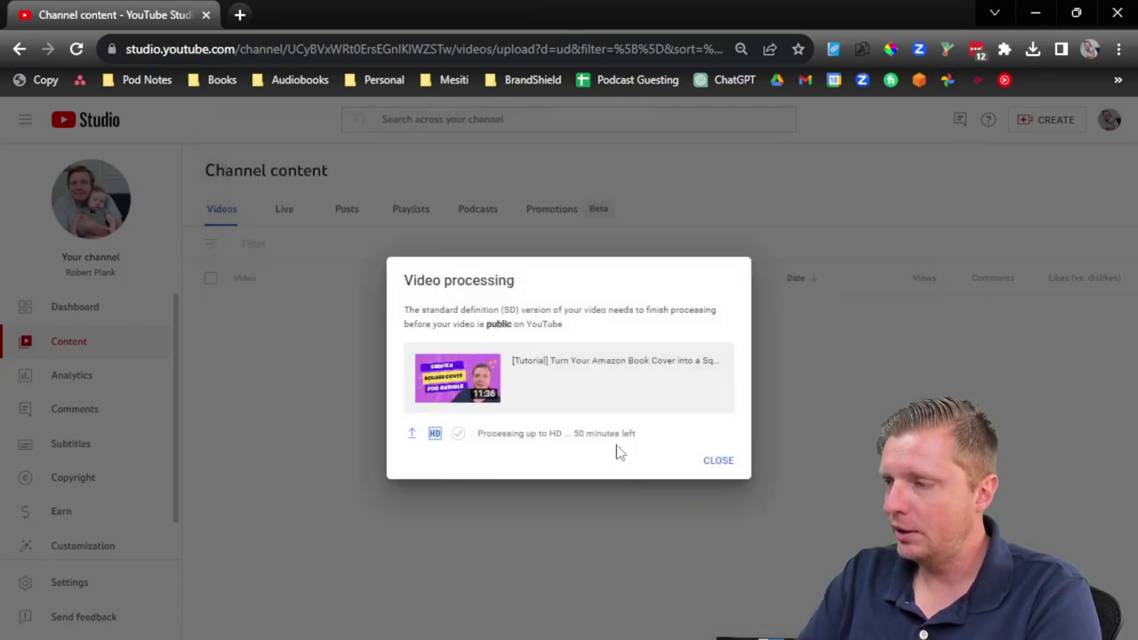
{"action": "left_click", "coordinate": [711, 463]}
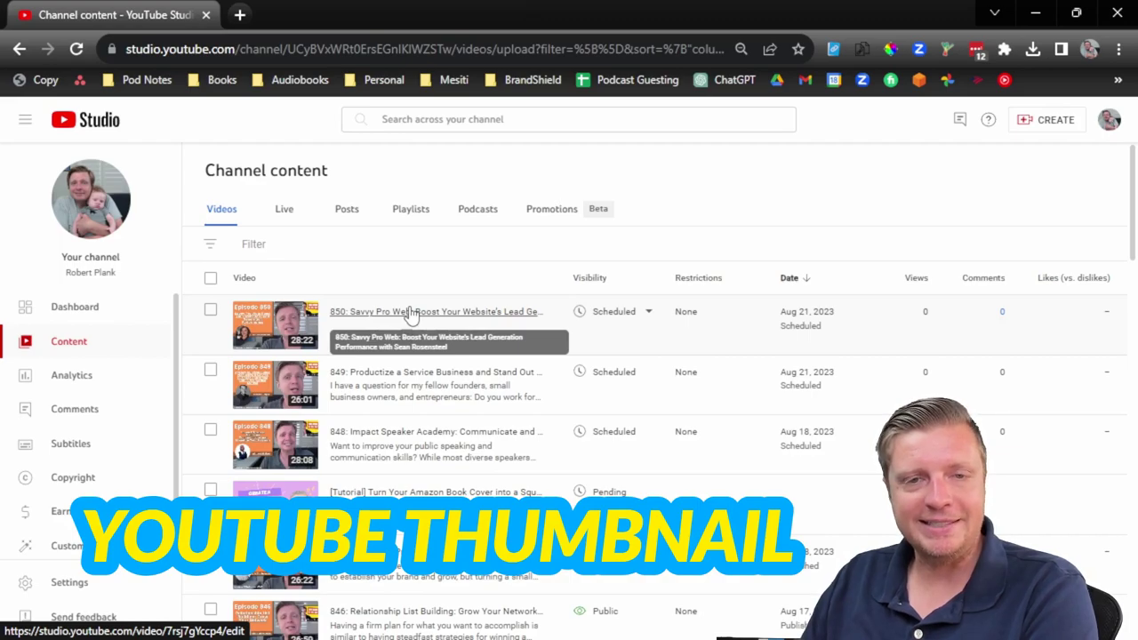
Step: Open the watch page of the Audible cover tutorial from the channel content list and check whether the video plays
{"action": "scroll", "coordinate": [406, 319], "scroll_direction": "down", "scroll_amount": 1}
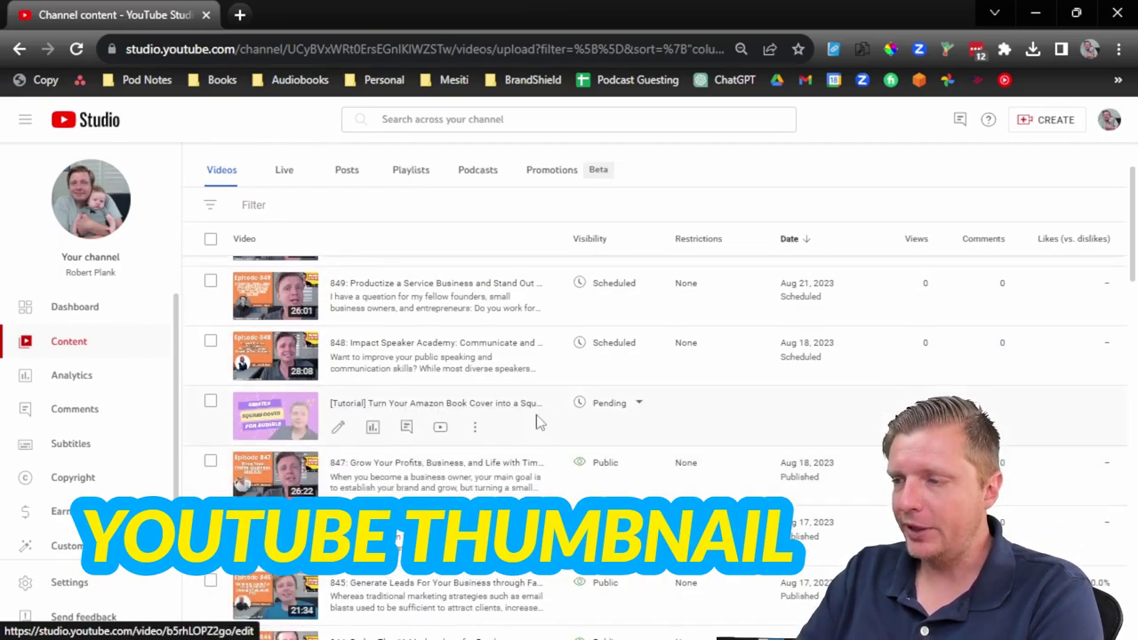
{"action": "left_click", "coordinate": [441, 427]}
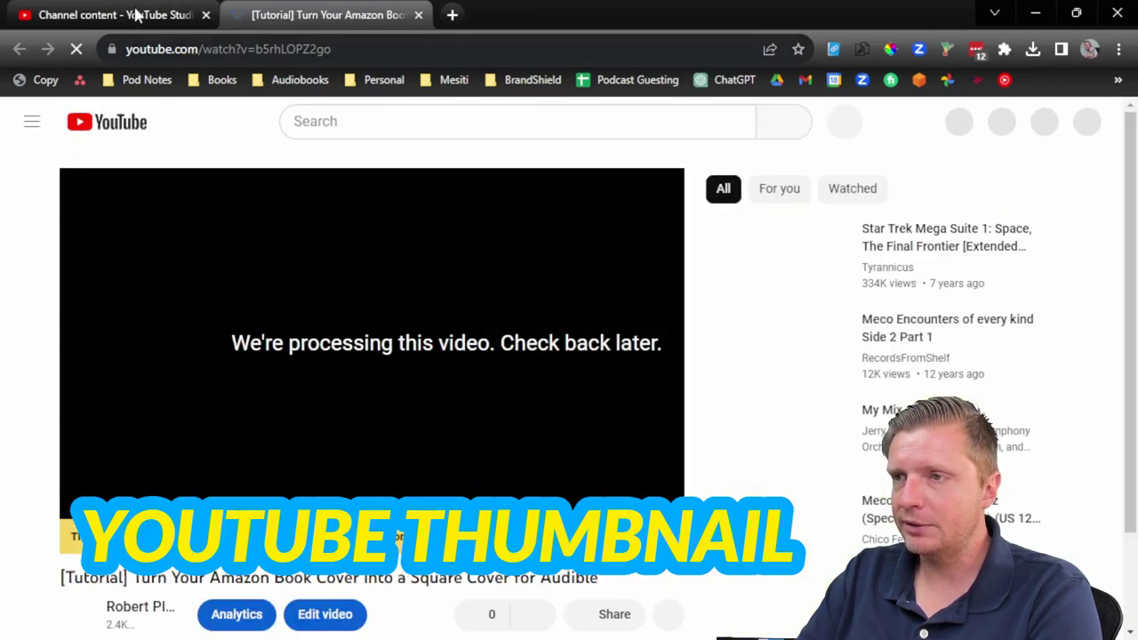
{"action": "left_click", "coordinate": [133, 14]}
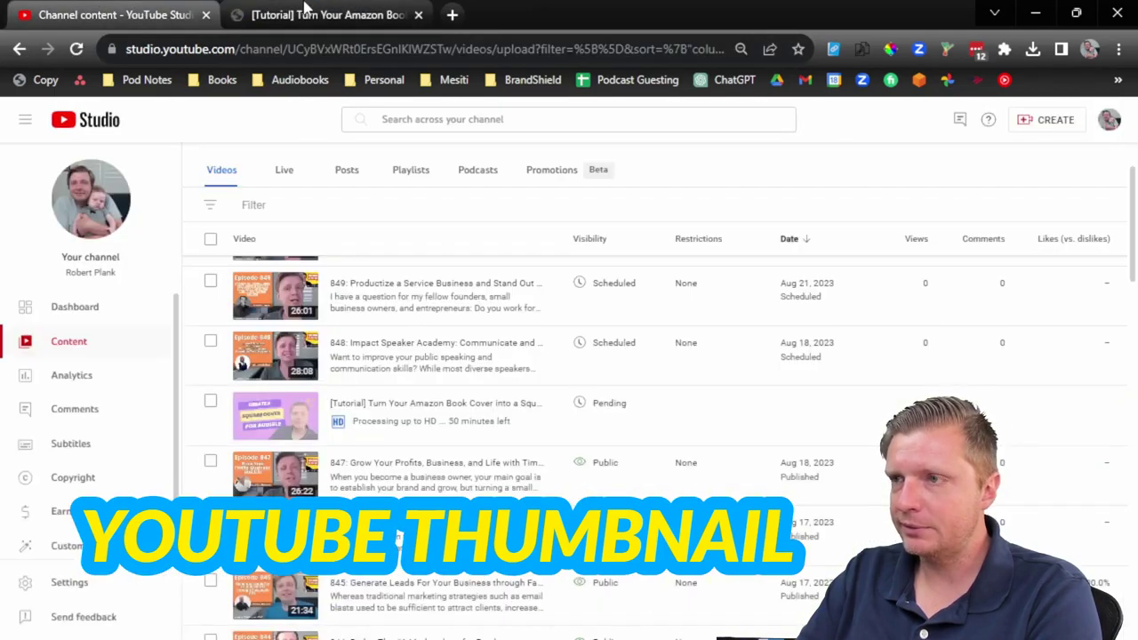
{"action": "left_click", "coordinate": [299, 14]}
{"action": "left_click", "coordinate": [76, 49]}
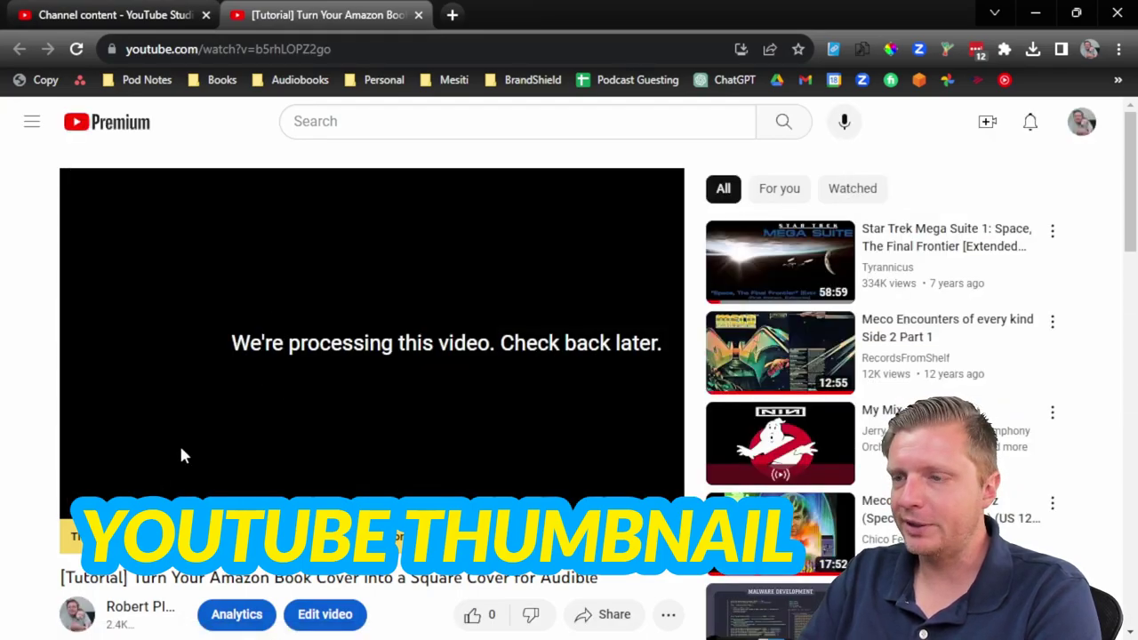
{"action": "left_click", "coordinate": [153, 11]}
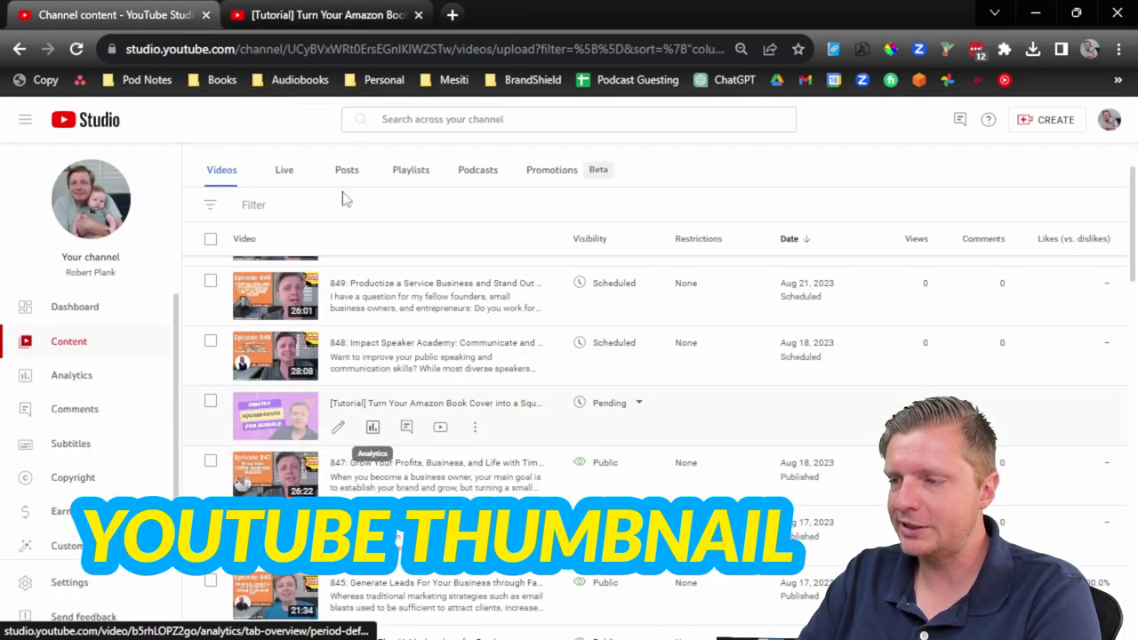
{"action": "left_click", "coordinate": [324, 14]}
{"action": "left_click", "coordinate": [77, 49]}
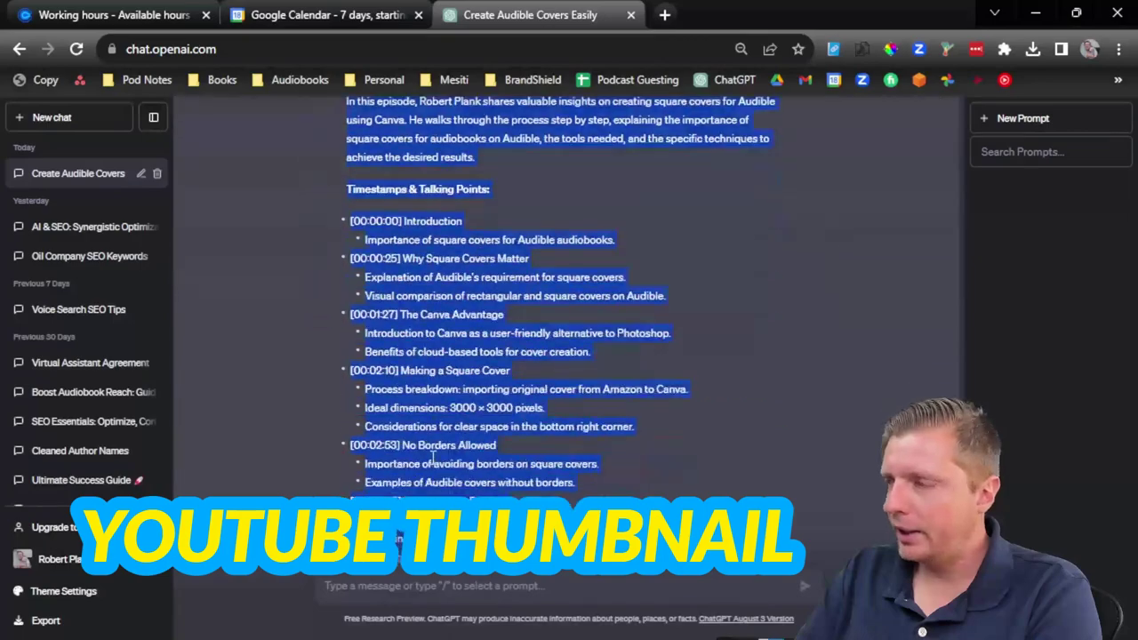
Step: Ask ChatGPT below the show notes: "Generate some text for me to post the link to this video in a LinkedIn post."
{"action": "scroll", "coordinate": [466, 585], "scroll_direction": "down", "scroll_amount": 10}
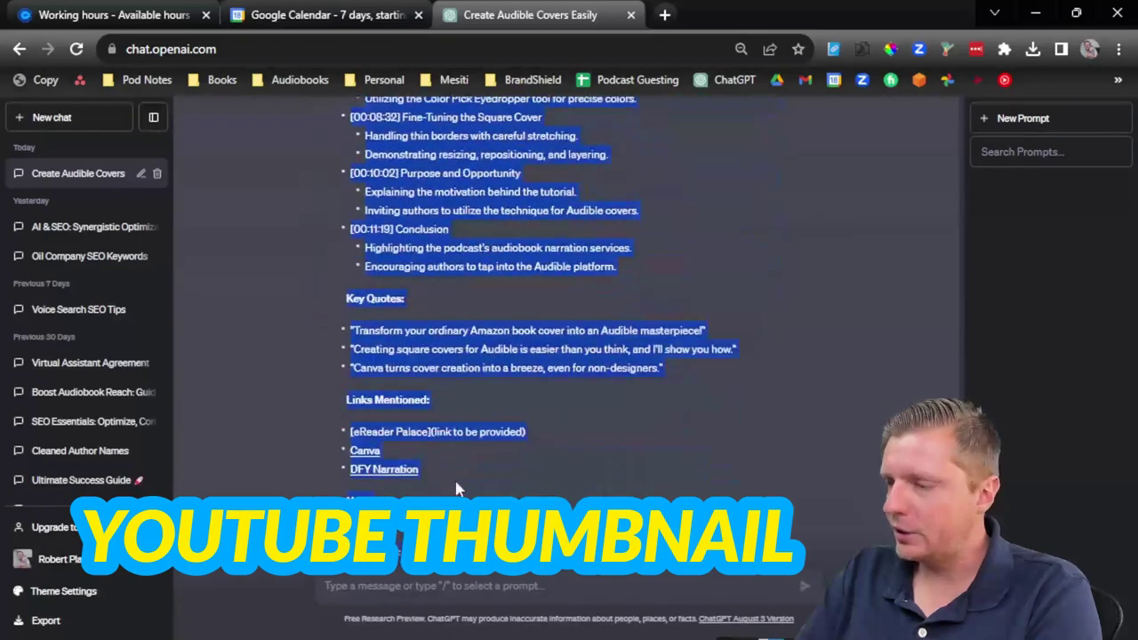
{"action": "left_click", "coordinate": [466, 585]}
{"action": "type", "text": "Cre"}
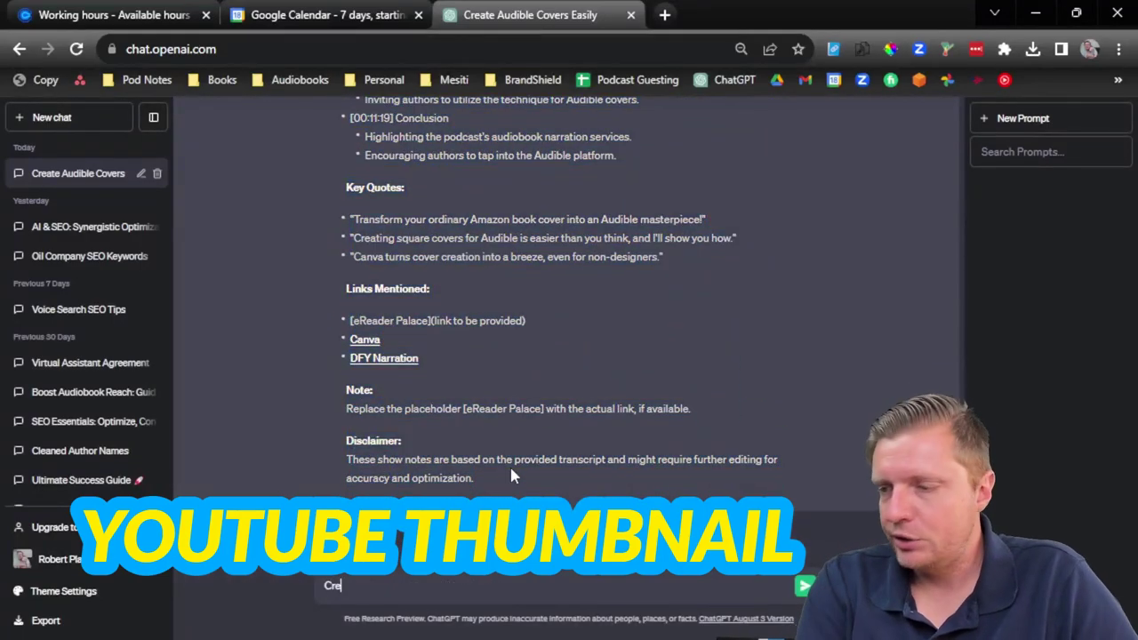
{"action": "type", "text": "ate"}
{"action": "key", "text": "BackSpace"}
{"action": "key", "text": "BackSpace"}
{"action": "key", "text": "BackSpace"}
{"action": "key", "text": "BackSpace"}
{"action": "key", "text": "BackSpace"}
{"action": "key", "text": "BackSpace"}
{"action": "key", "text": "BackSpace"}
{"action": "type", "text": "Generare som"}
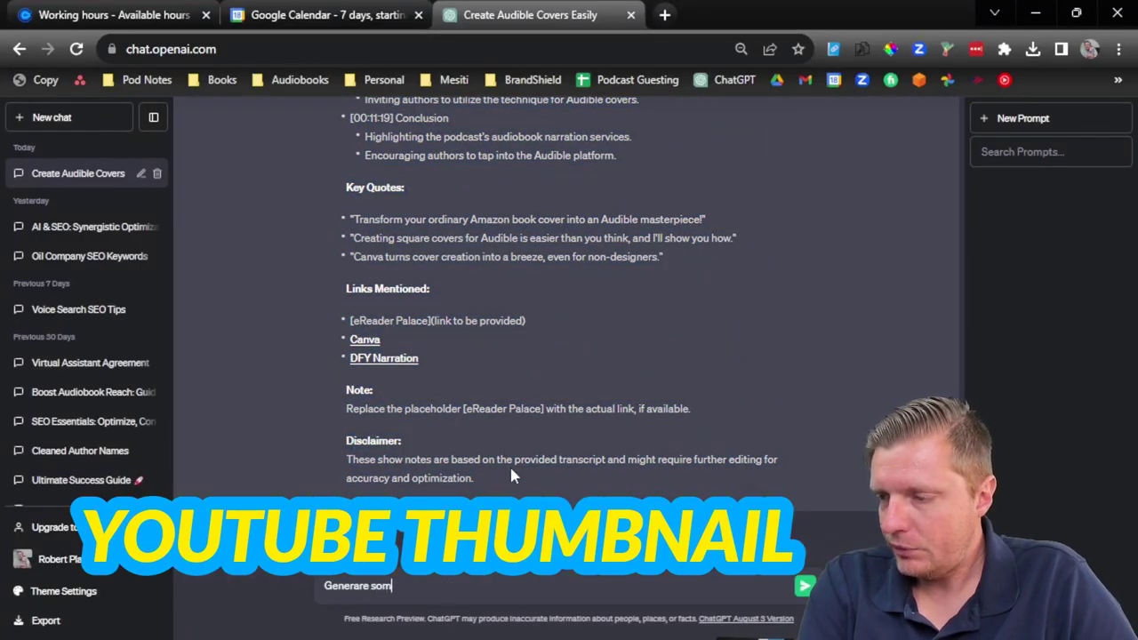
{"action": "type", "text": "eGenerate some text f"}
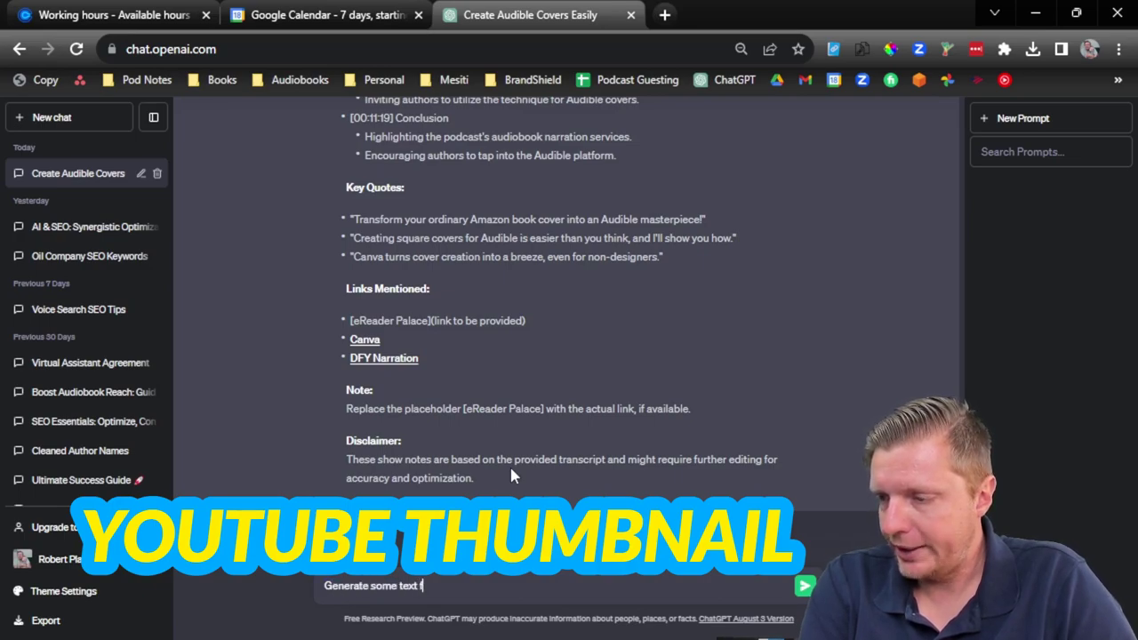
{"action": "type", "text": "or me to"}
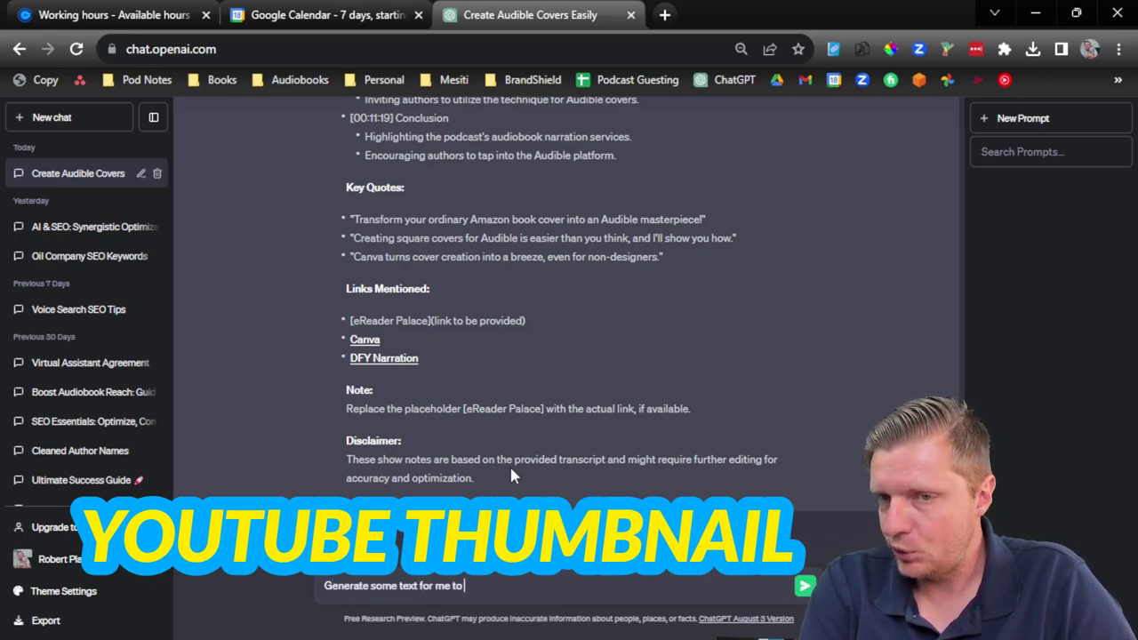
{"action": "type", "text": " post the link to "}
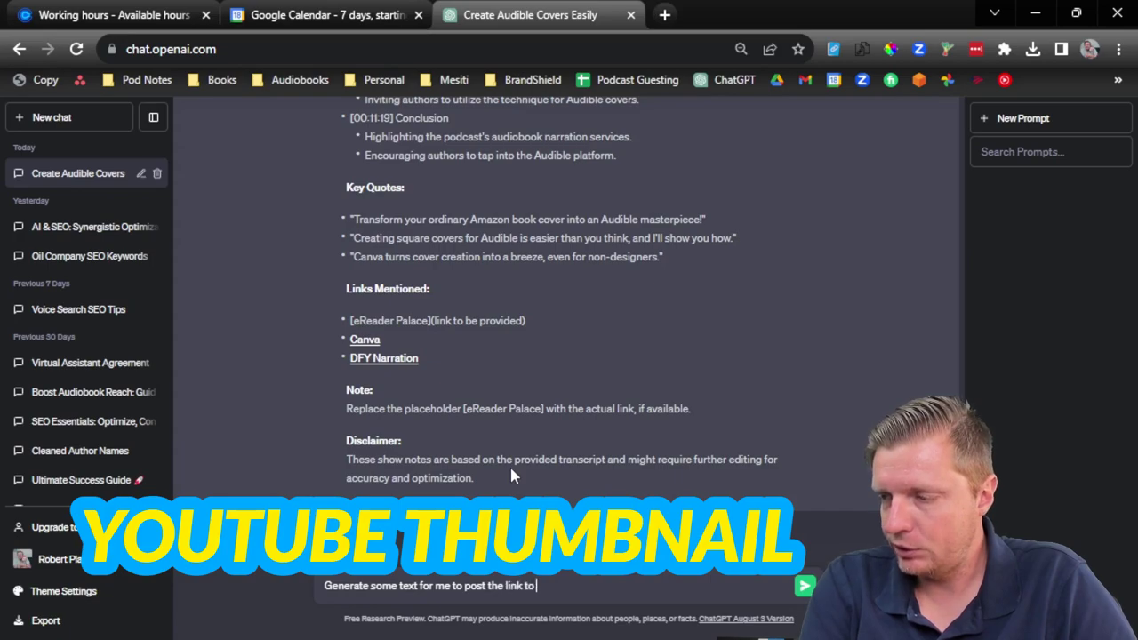
{"action": "type", "text": "this video in a LinkedPos"}
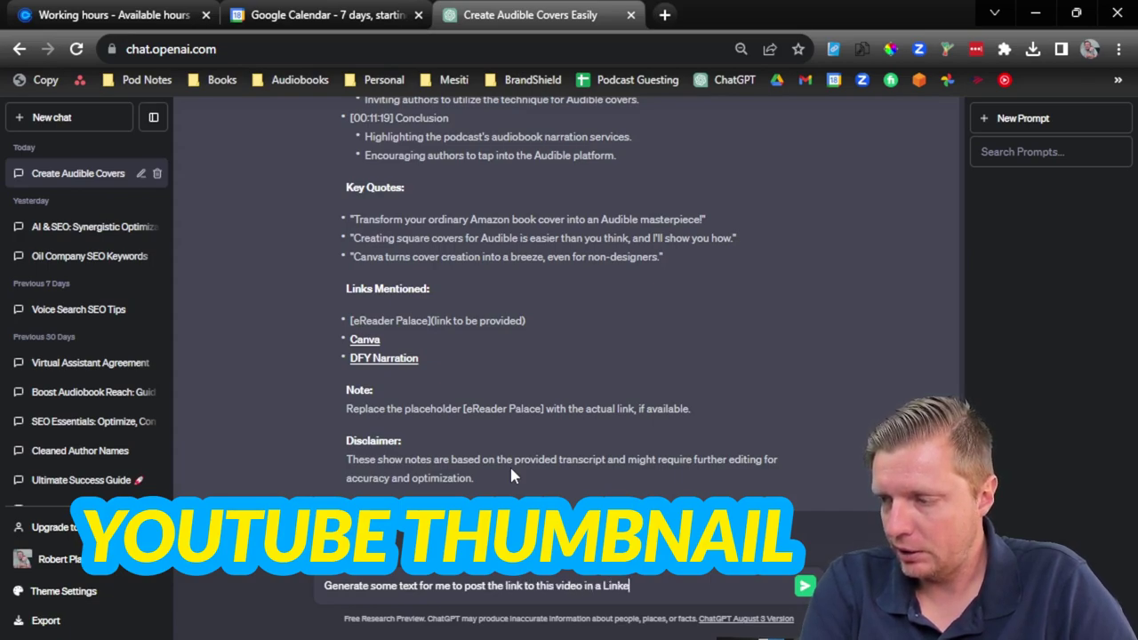
{"action": "key", "text": "BackSpace"}
{"action": "key", "text": "BackSpace"}
{"action": "key", "text": "BackSpace"}
{"action": "type", "text": "In post."}
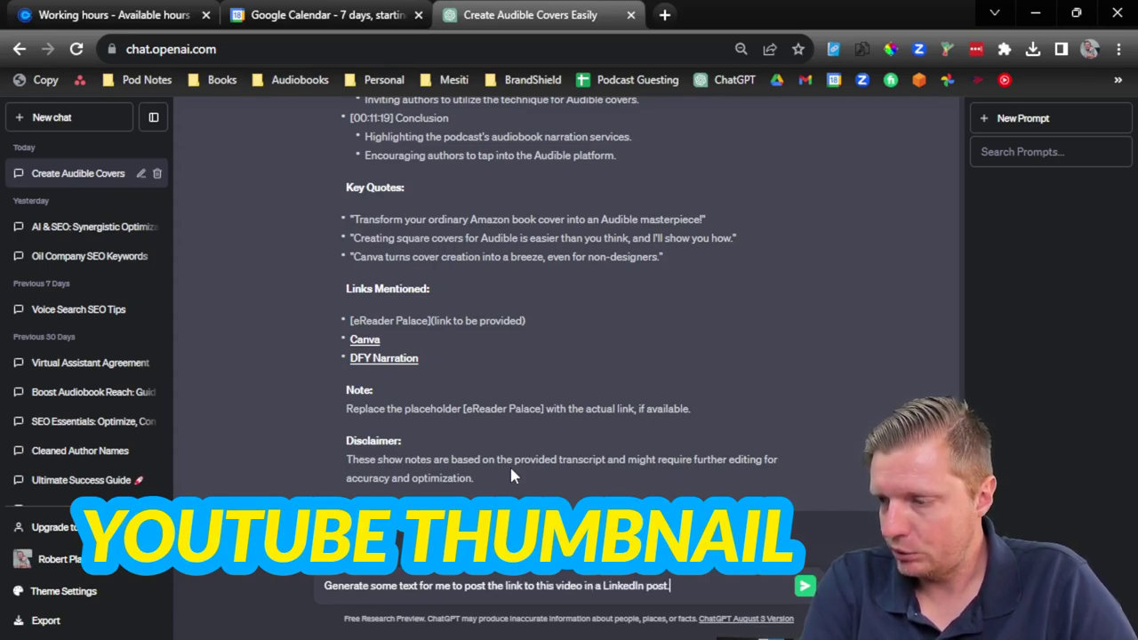
{"action": "key", "text": "Return"}
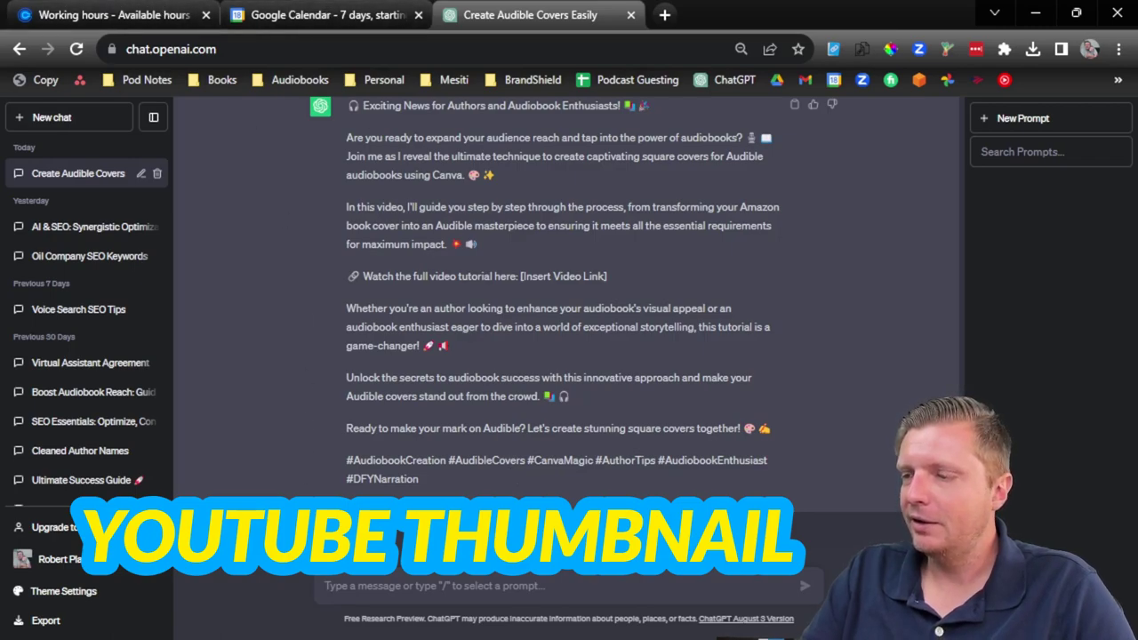
Step: Request a 100 word promotional email, including 3 possible subject lines, to blast to the email list and link to this YouTube video
{"action": "type", "text": "Generate a 100 word promotiona"}
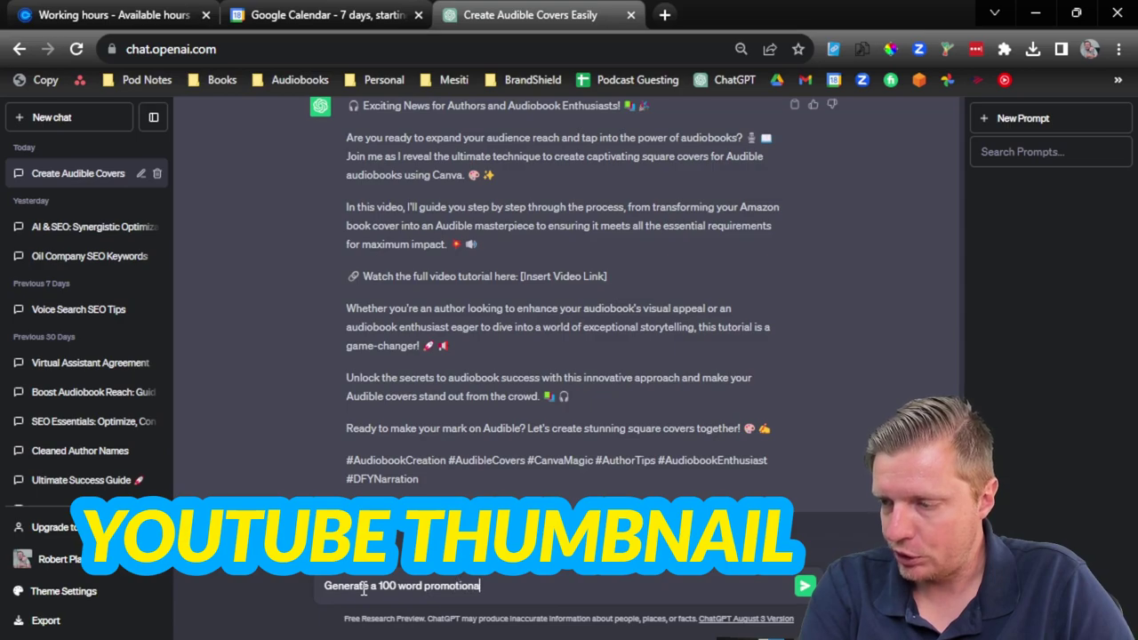
{"action": "type", "text": "l email (including 3 possible subject l"}
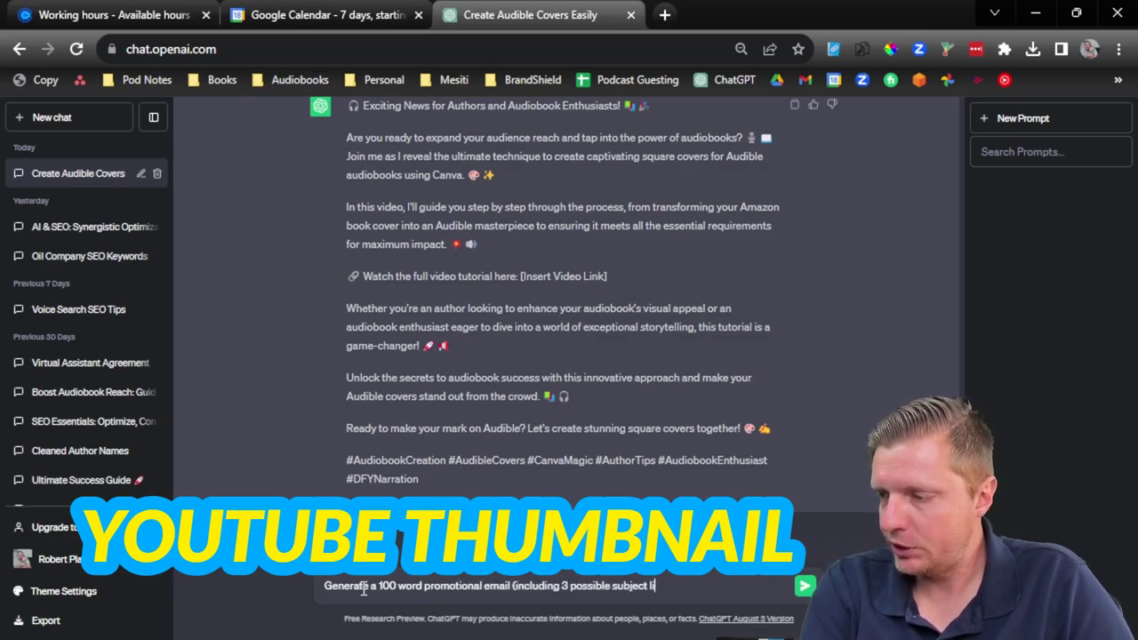
{"action": "type", "text": "ines) that I"}
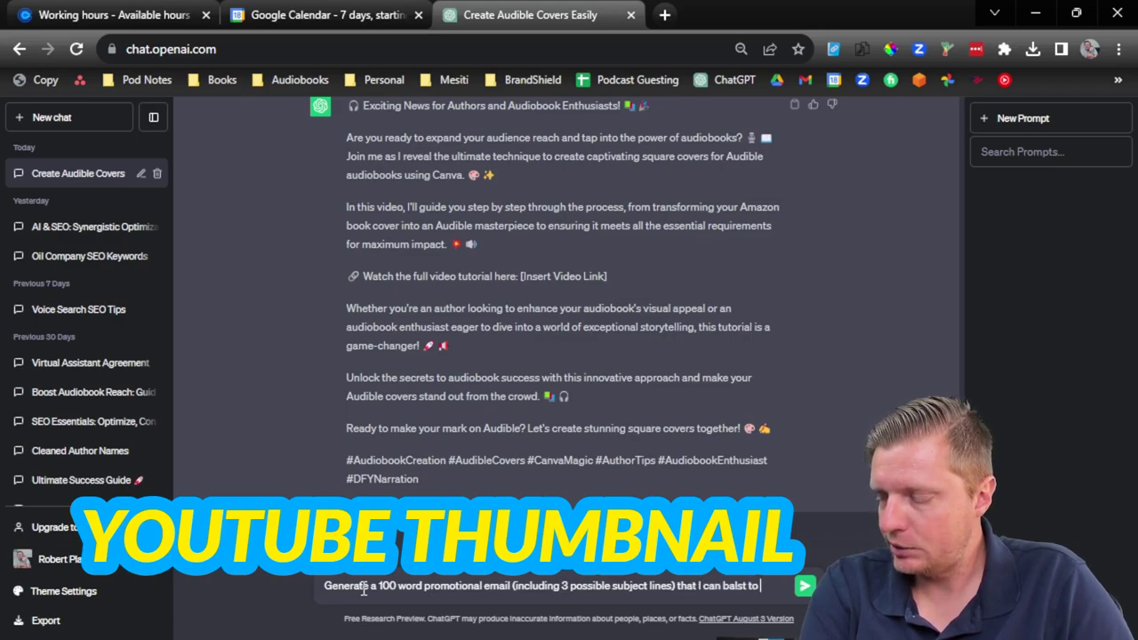
{"action": "type", "text": " can blast to"}
{"action": "key", "text": "ctrl+a"}
{"action": "type", "text": "ema"}
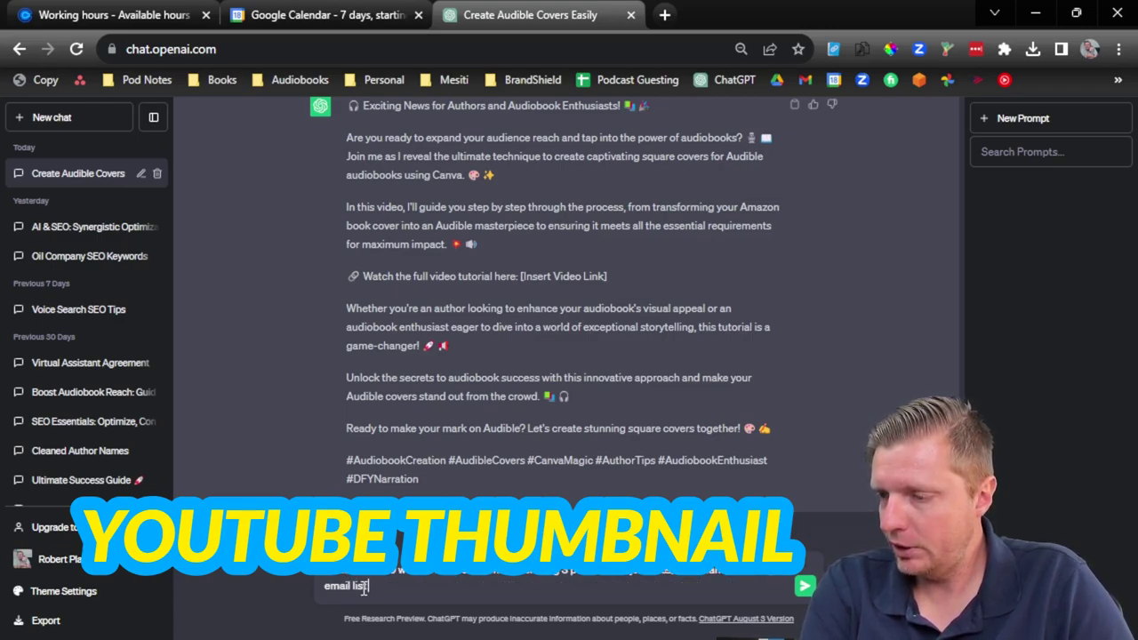
{"action": "type", "text": "il list and link to this You"}
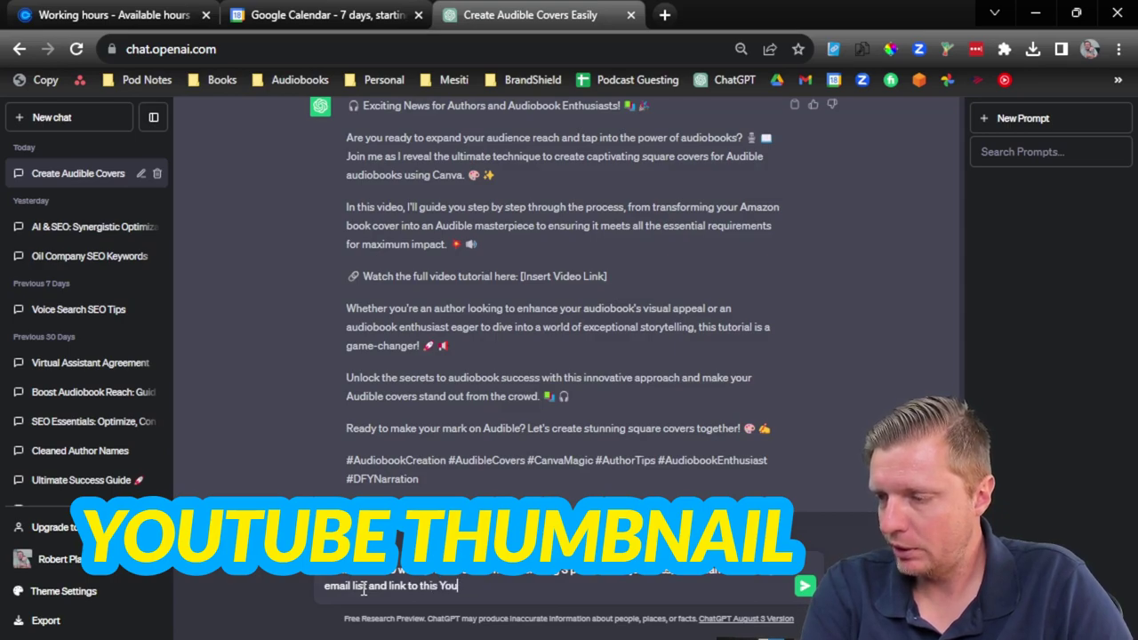
{"action": "type", "text": "Tube Video"}
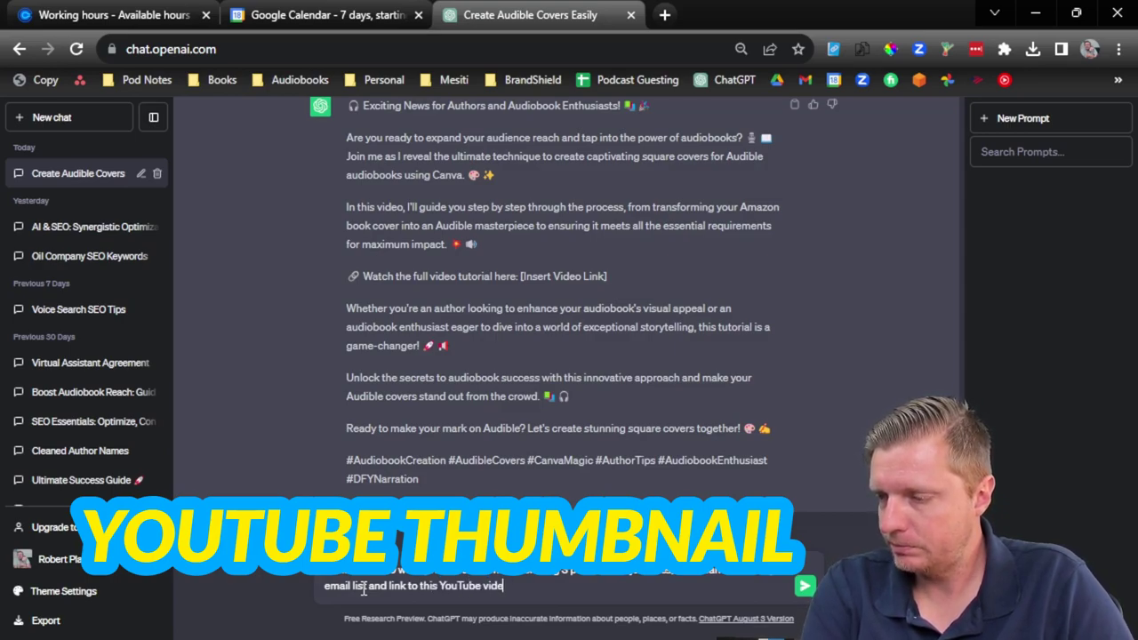
{"action": "type", "text": "."}
{"action": "key", "text": "Return"}
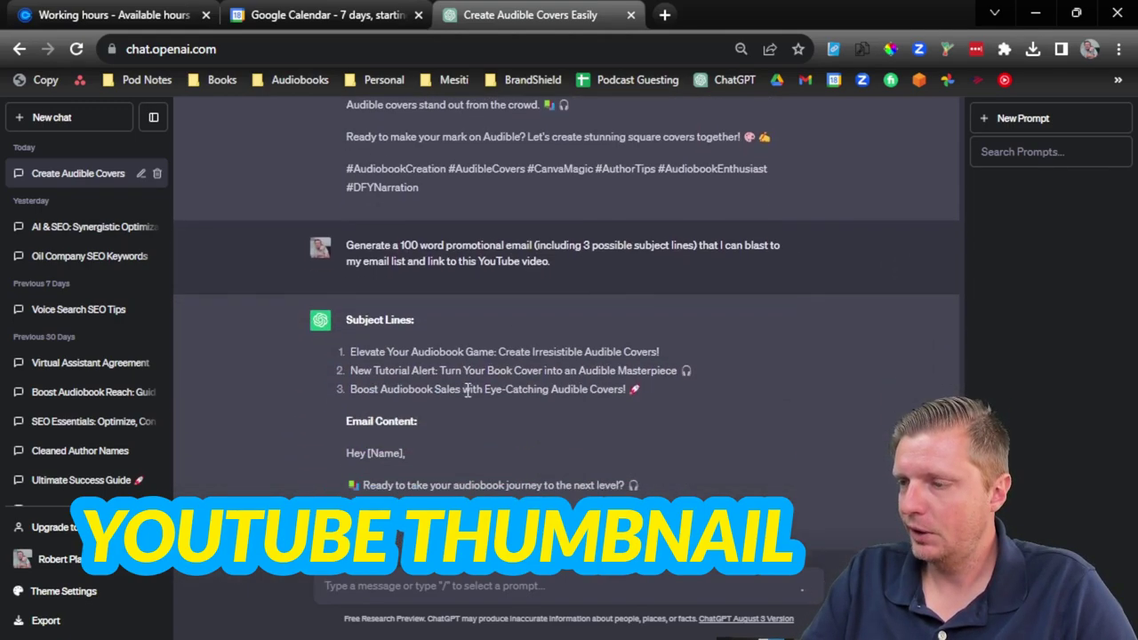
Step: Review the suggested subject lines, the email body and its video link placeholders in the generated promotional email
{"action": "left_click_drag", "start_coordinate": [438, 370], "coordinate": [678, 372]}
{"action": "left_click", "coordinate": [695, 368]}
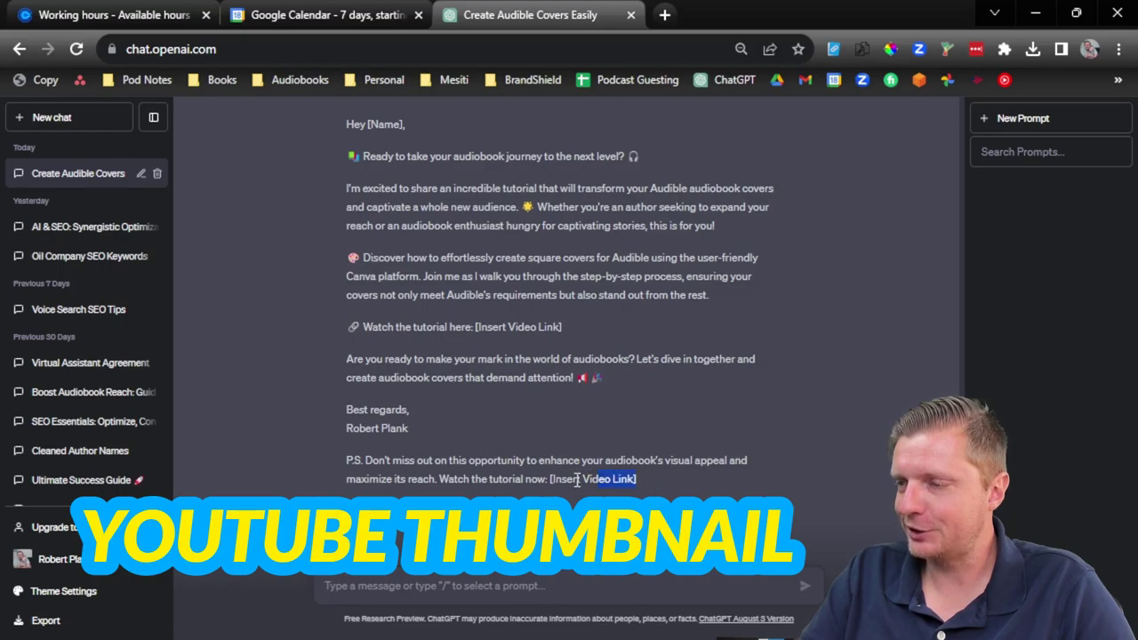
{"action": "left_click_drag", "start_coordinate": [577, 479], "coordinate": [549, 481]}
{"action": "left_click", "coordinate": [542, 356]}
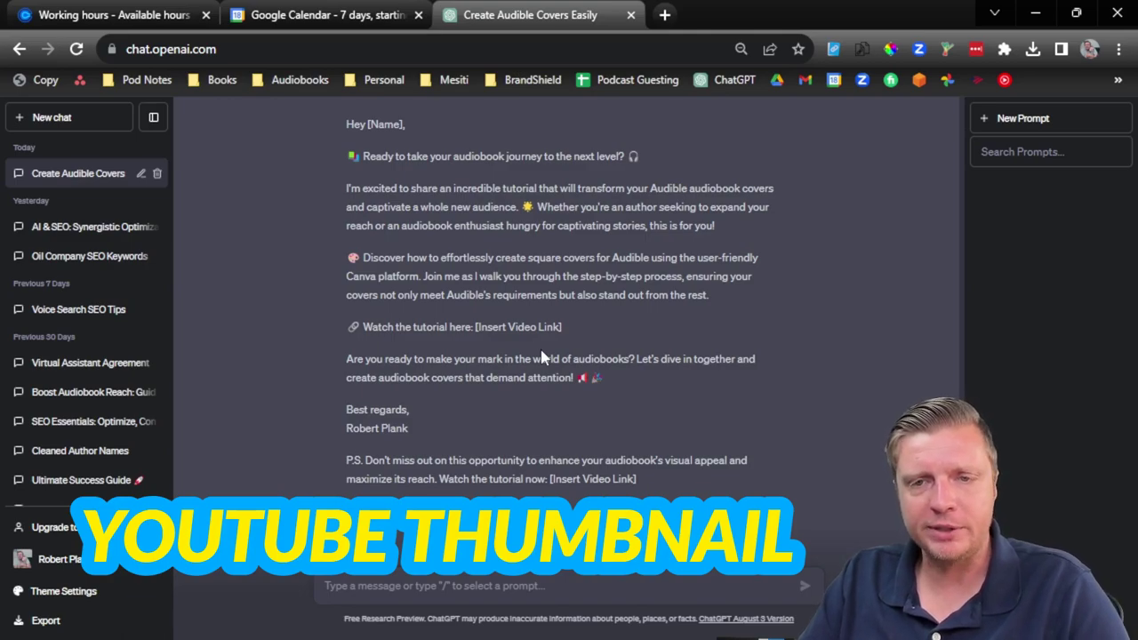
{"action": "left_click_drag", "start_coordinate": [639, 484], "coordinate": [339, 123]}
{"action": "left_click", "coordinate": [446, 190]}
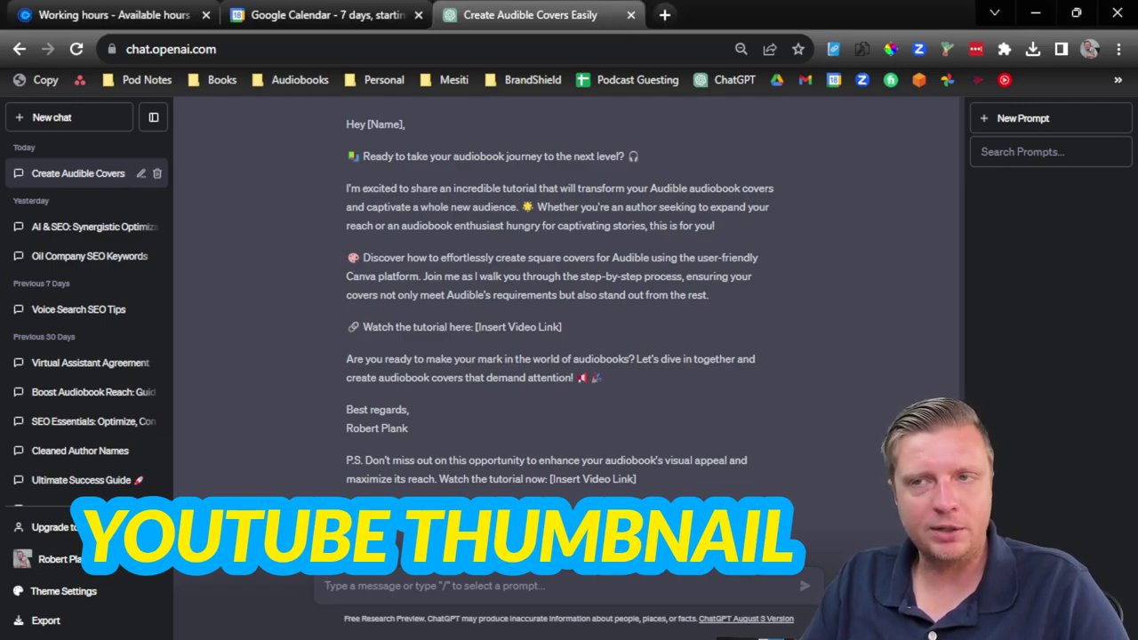
Step: Open the recent "Square cover thumbnail" design in Canva in a new browser tab and duplicate its page
{"action": "left_click", "coordinate": [664, 14]}
{"action": "type", "text": "can"}
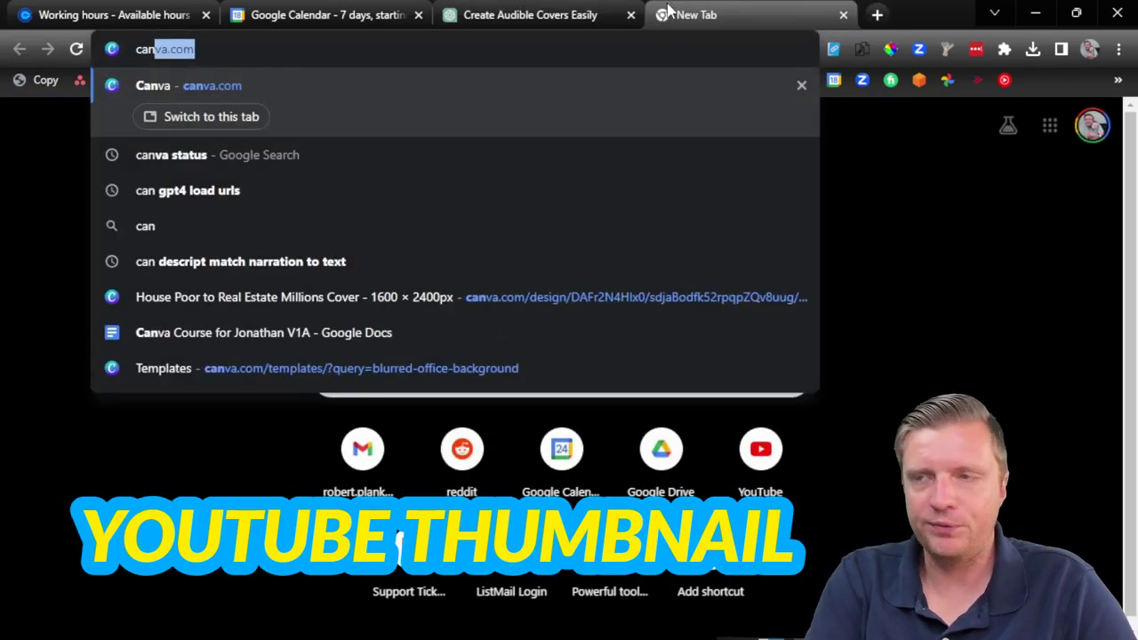
{"action": "key", "text": "Return"}
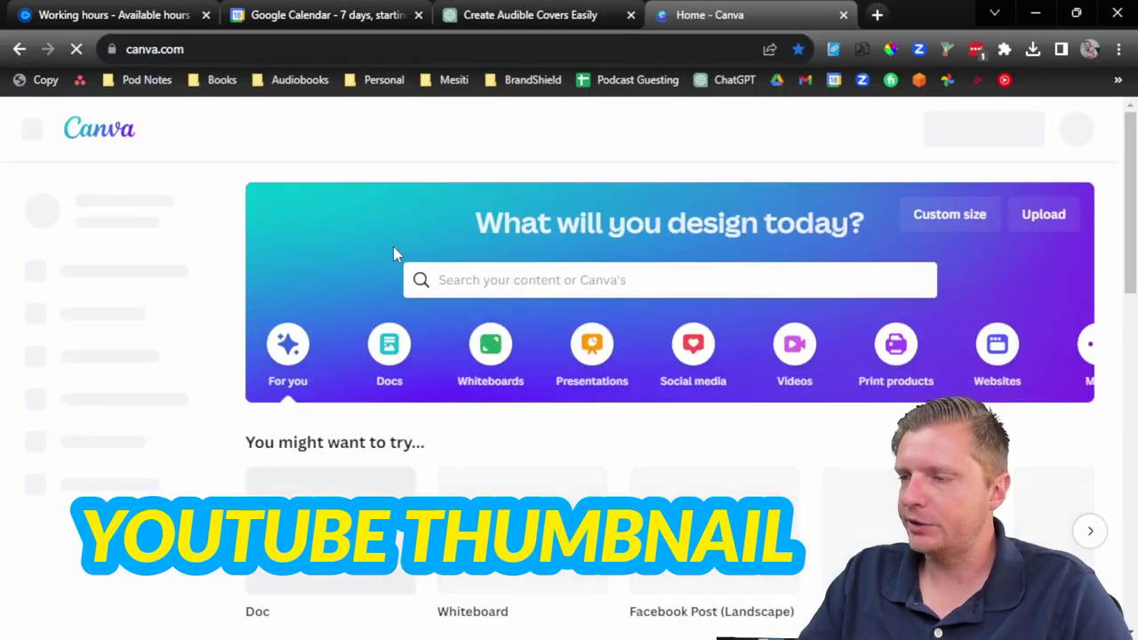
{"action": "scroll", "coordinate": [555, 365], "scroll_direction": "down", "scroll_amount": 3}
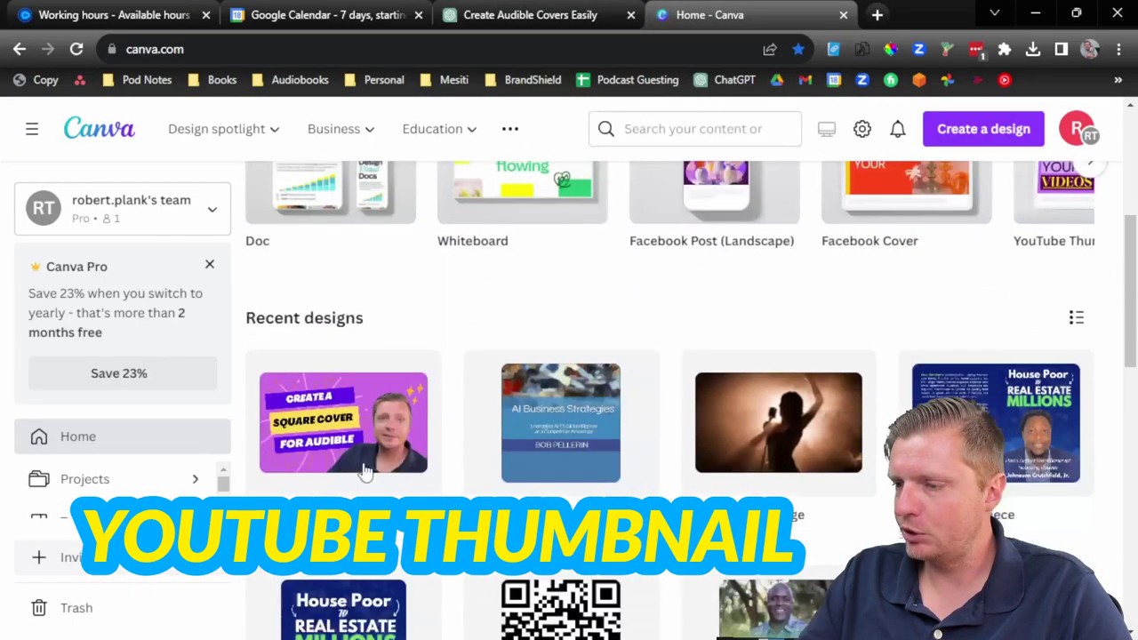
{"action": "left_click", "coordinate": [338, 360]}
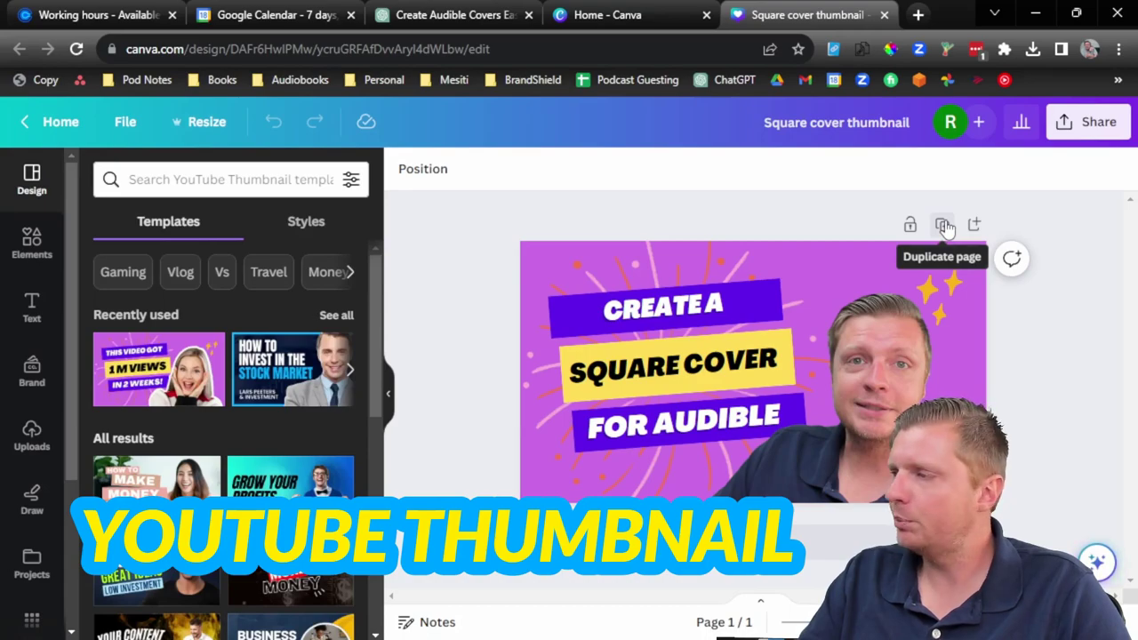
{"action": "left_click", "coordinate": [943, 225]}
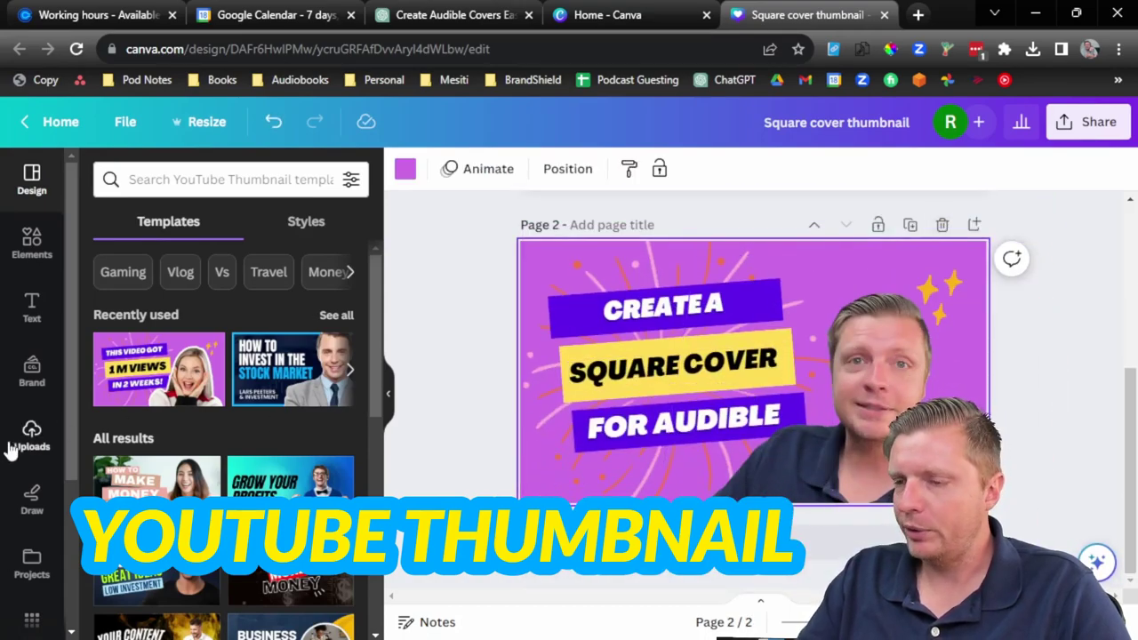
Step: Search the elements for "play button" and add the red rounded play button graphic to page 2
{"action": "left_click", "coordinate": [35, 247]}
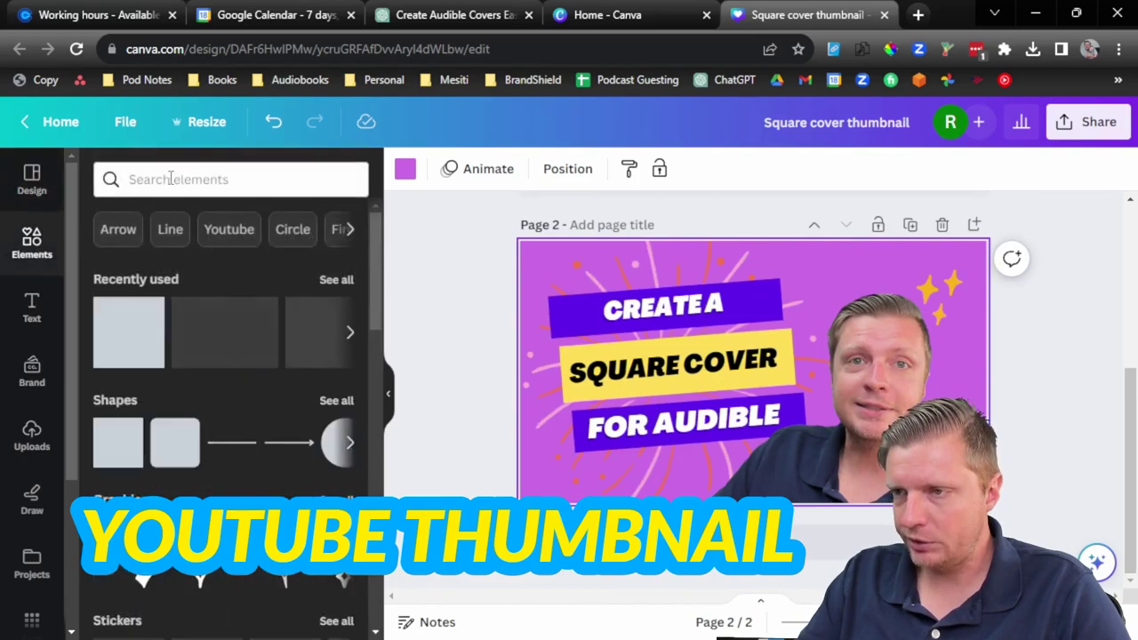
{"action": "left_click", "coordinate": [170, 179]}
{"action": "type", "text": "play button"}
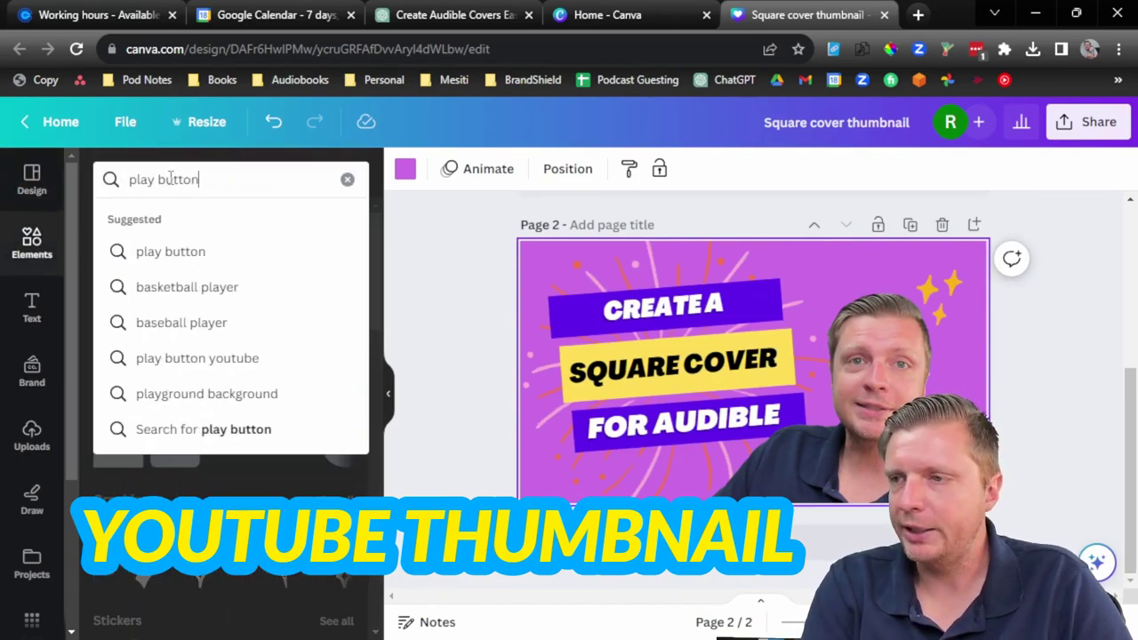
{"action": "key", "text": "Return"}
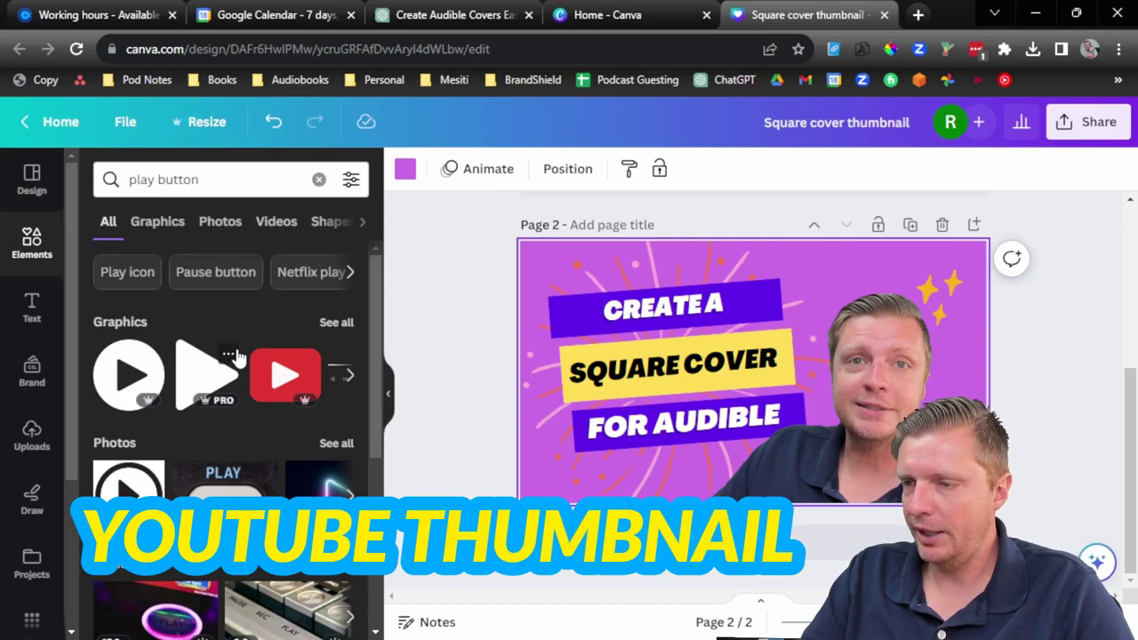
{"action": "scroll", "coordinate": [214, 382], "scroll_direction": "down", "scroll_amount": 2}
{"action": "scroll", "coordinate": [213, 382], "scroll_direction": "up", "scroll_amount": 2}
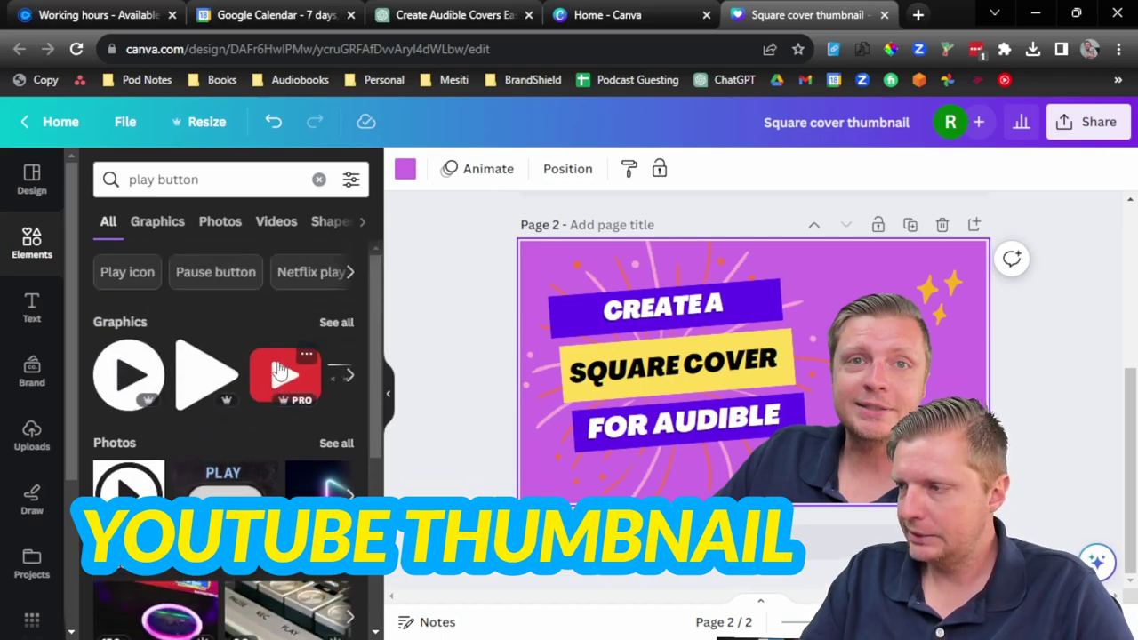
{"action": "left_click", "coordinate": [280, 373]}
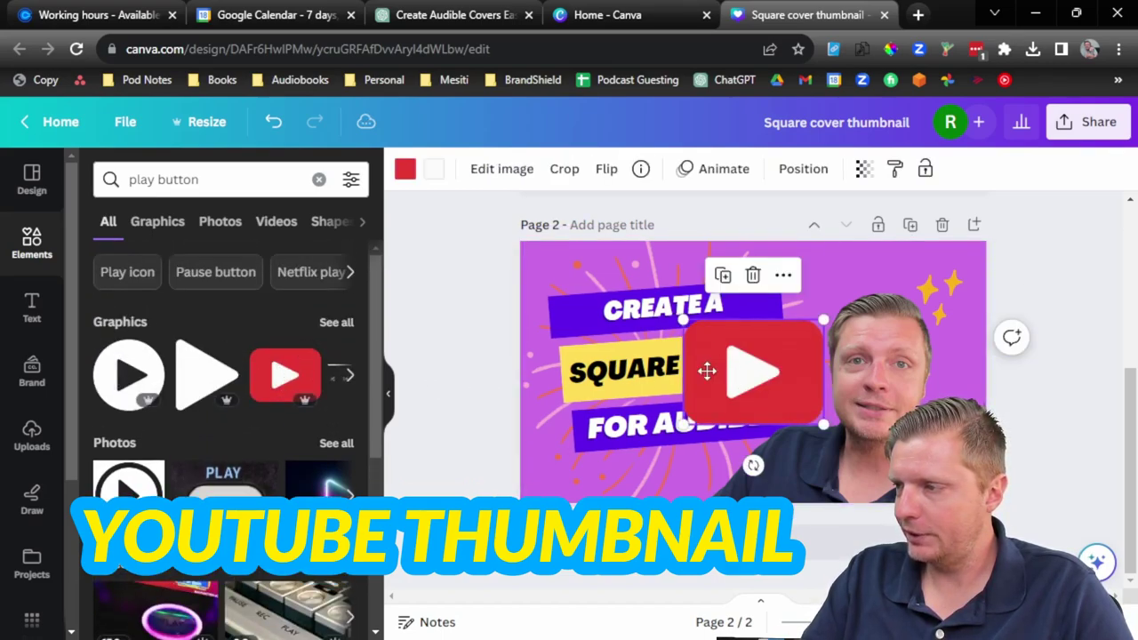
Step: Enlarge the red play button to about 60% of the page width, centred over the thumbnail on page 2, and deselect it
{"action": "left_click_drag", "start_coordinate": [707, 371], "coordinate": [591, 302]}
{"action": "left_click_drag", "start_coordinate": [708, 360], "coordinate": [851, 480]}
{"action": "left_click_drag", "start_coordinate": [726, 418], "coordinate": [815, 419]}
{"action": "left_click", "coordinate": [1060, 355]}
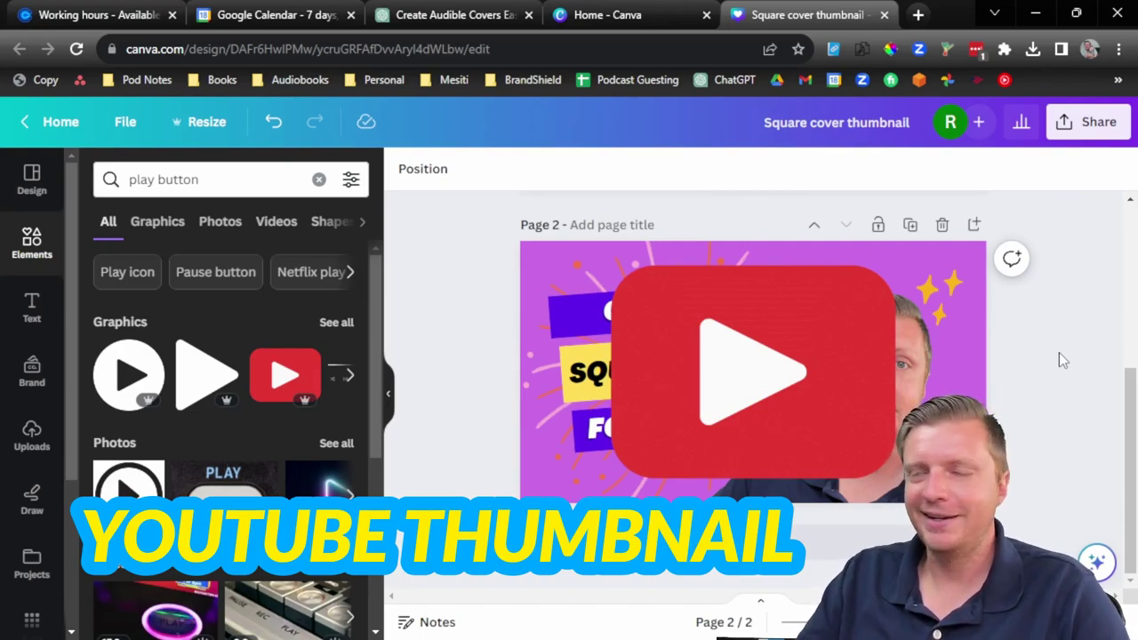
Step: Open the download settings for the thumbnail design and set the file type to JPG at 0.5 size (640 × 360 px)
{"action": "left_click", "coordinate": [1090, 123]}
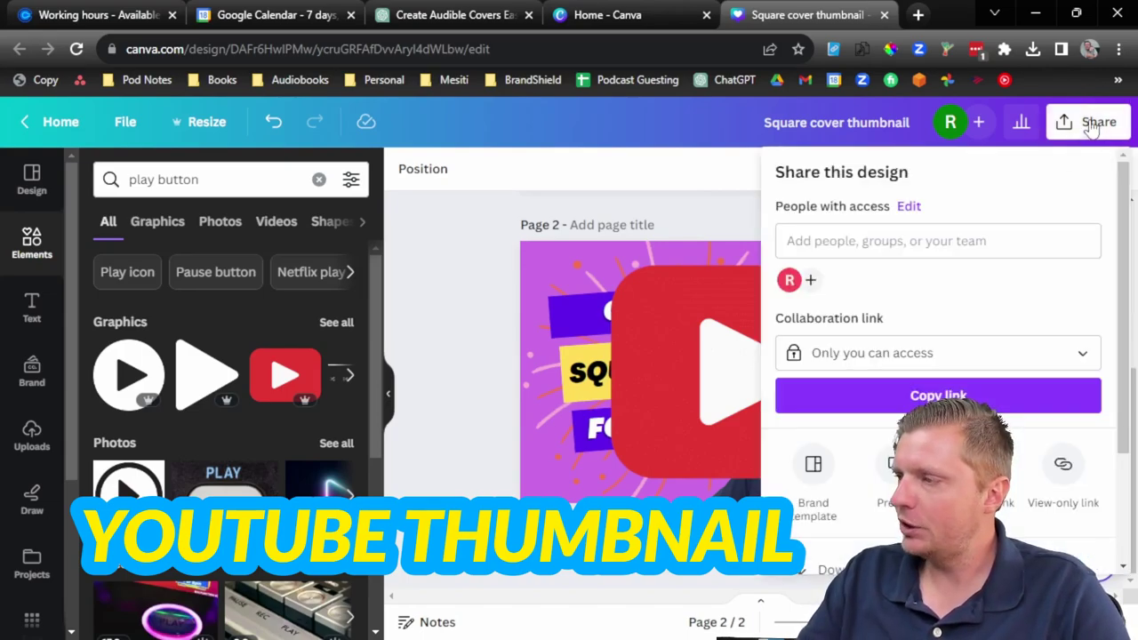
{"action": "scroll", "coordinate": [836, 411], "scroll_direction": "down", "scroll_amount": 3}
{"action": "left_click", "coordinate": [849, 416]}
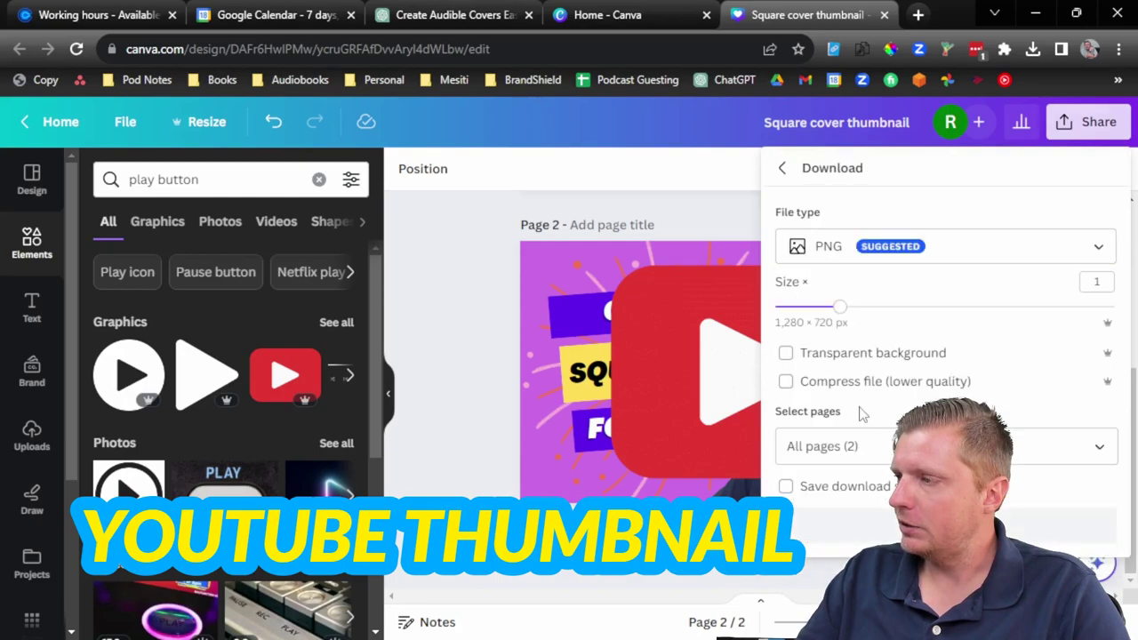
{"action": "left_click", "coordinate": [853, 257]}
{"action": "left_click", "coordinate": [843, 151]}
{"action": "left_click_drag", "start_coordinate": [839, 306], "coordinate": [762, 318]}
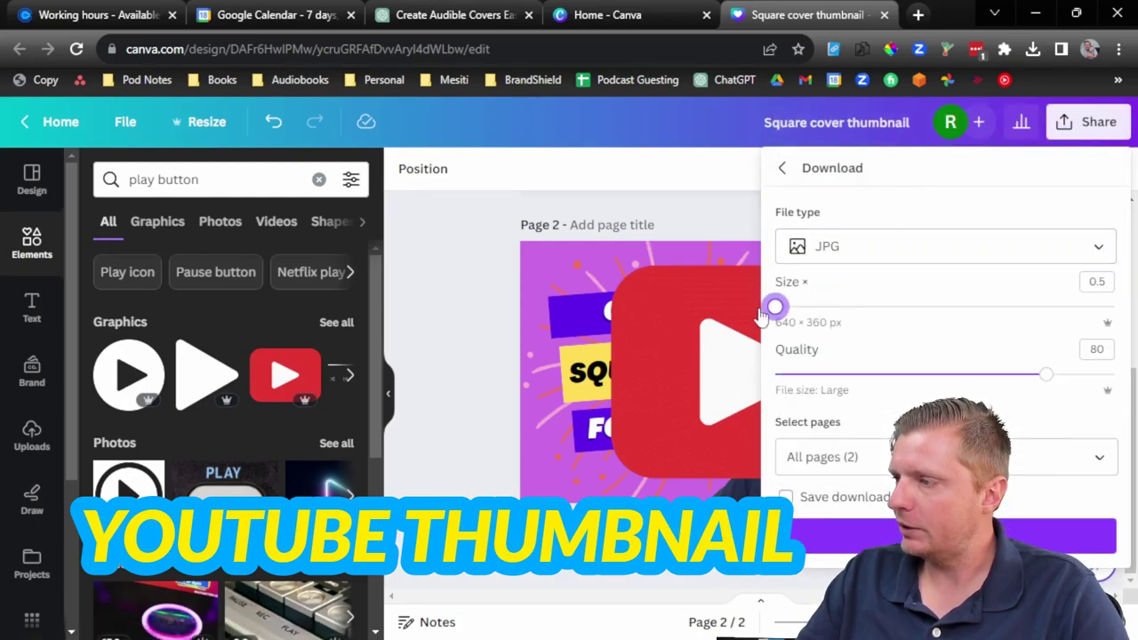
Step: Limit the download to page 2 only and download the JPG
{"action": "left_click", "coordinate": [874, 457]}
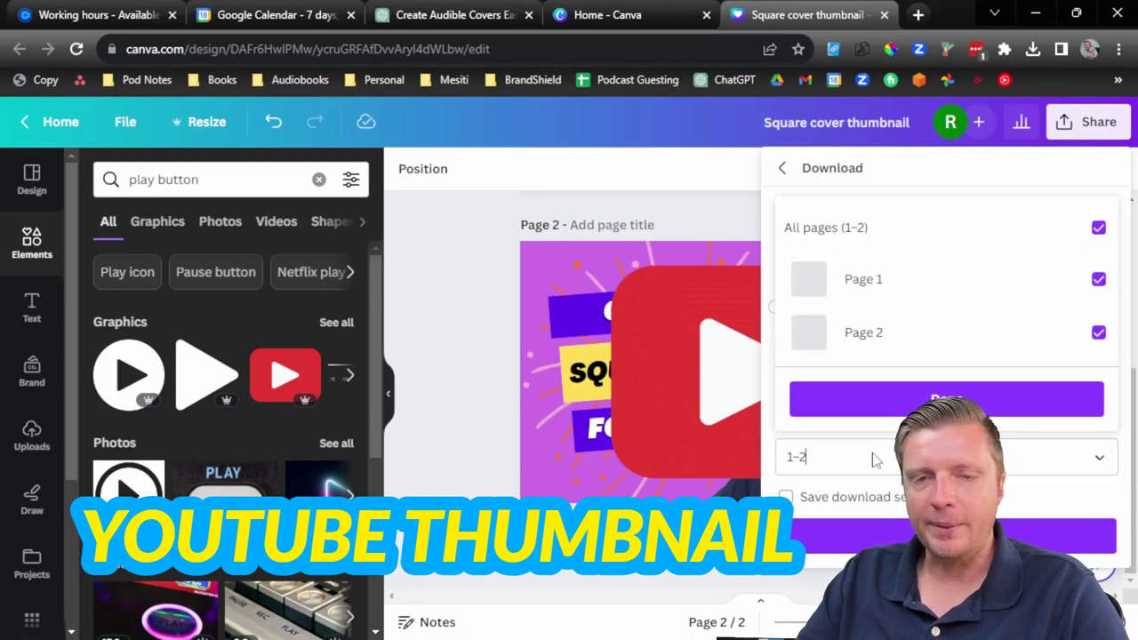
{"action": "left_click", "coordinate": [1099, 281]}
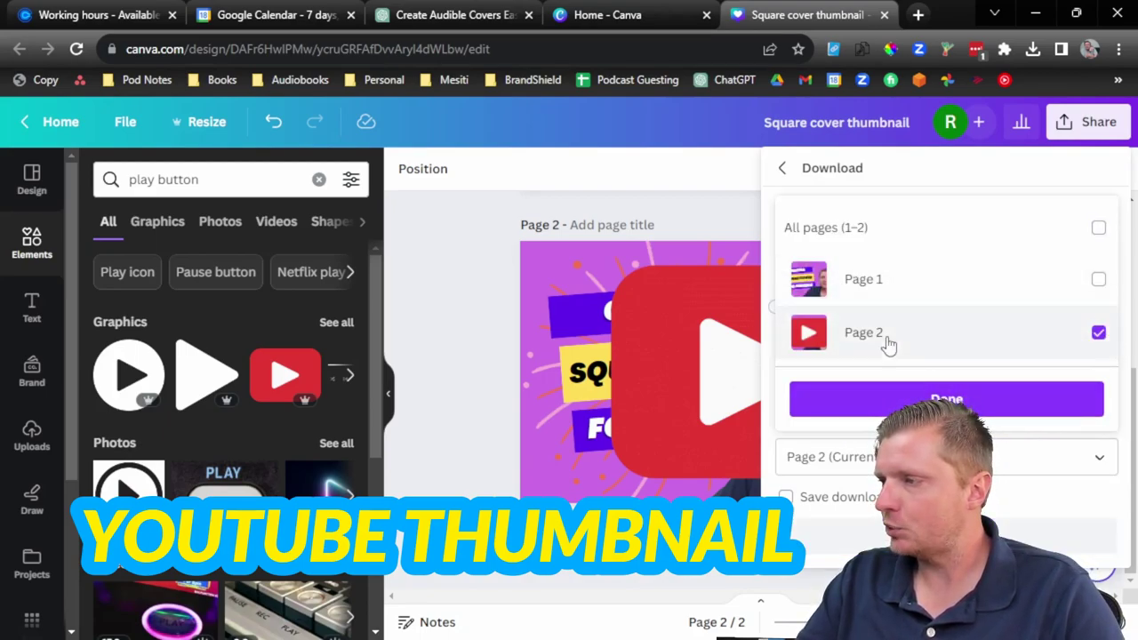
{"action": "left_click", "coordinate": [911, 399]}
{"action": "left_click", "coordinate": [942, 535]}
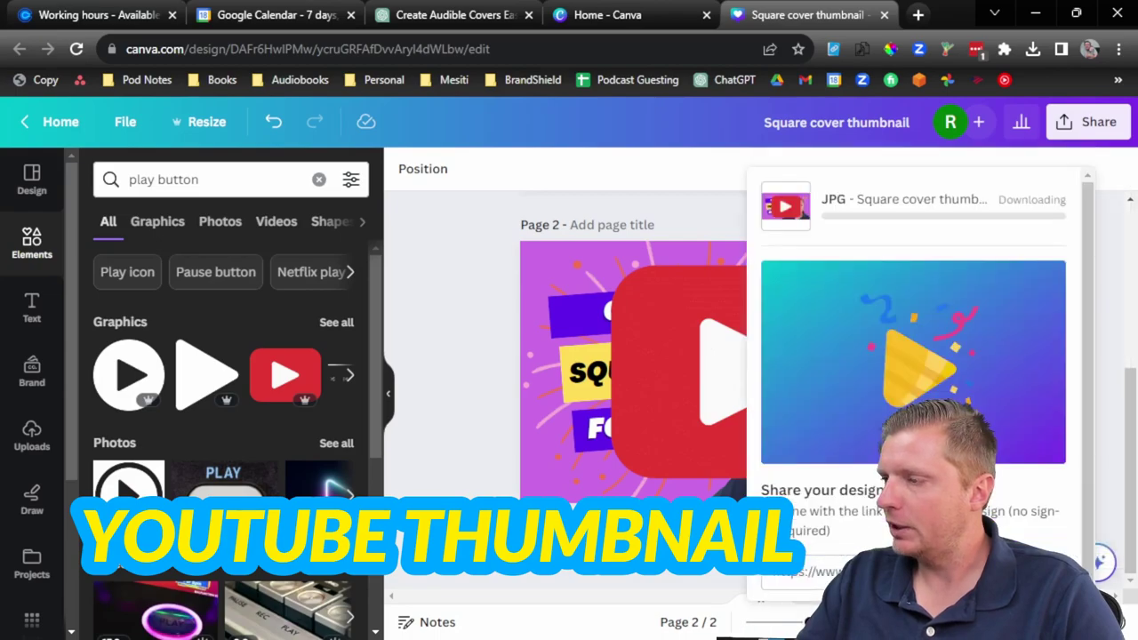
Step: Open the Ontraport contacts list in a new browser tab and select all contacts in the All group
{"action": "key", "text": "ctrl+t"}
{"action": "left_click", "coordinate": [1117, 79]}
{"action": "left_click", "coordinate": [1044, 256]}
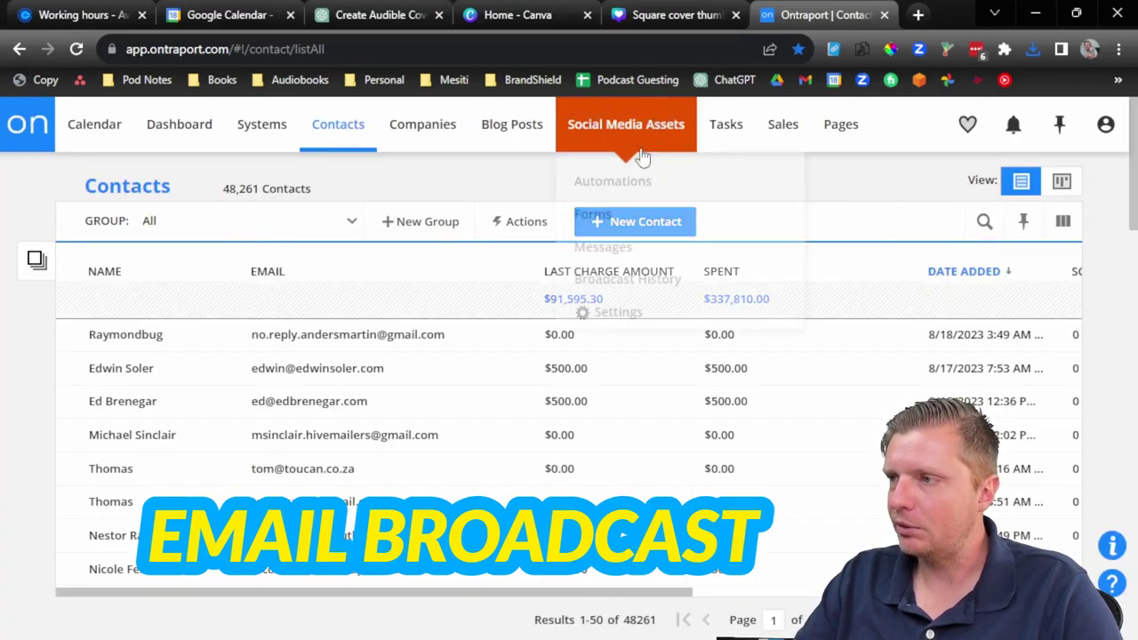
{"action": "mouse_move", "coordinate": [37, 261]}
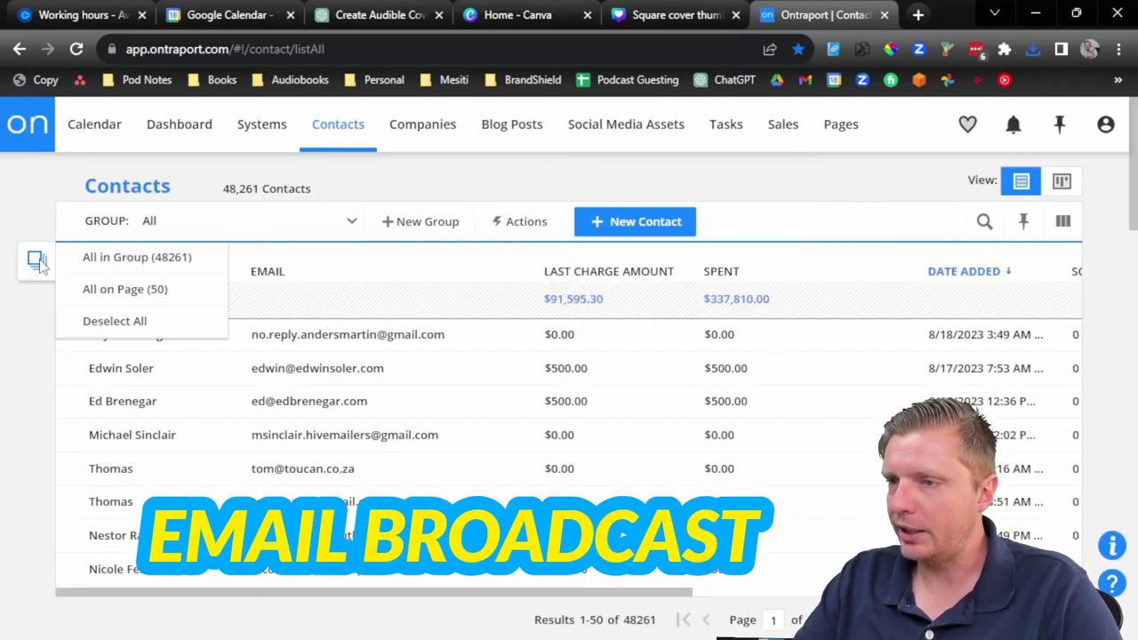
{"action": "left_click", "coordinate": [88, 258]}
Step: Switch the contacts to the "Full IM List Minus DFY Podcast Clients" group and start a quick email to everyone in it
{"action": "left_click", "coordinate": [193, 223]}
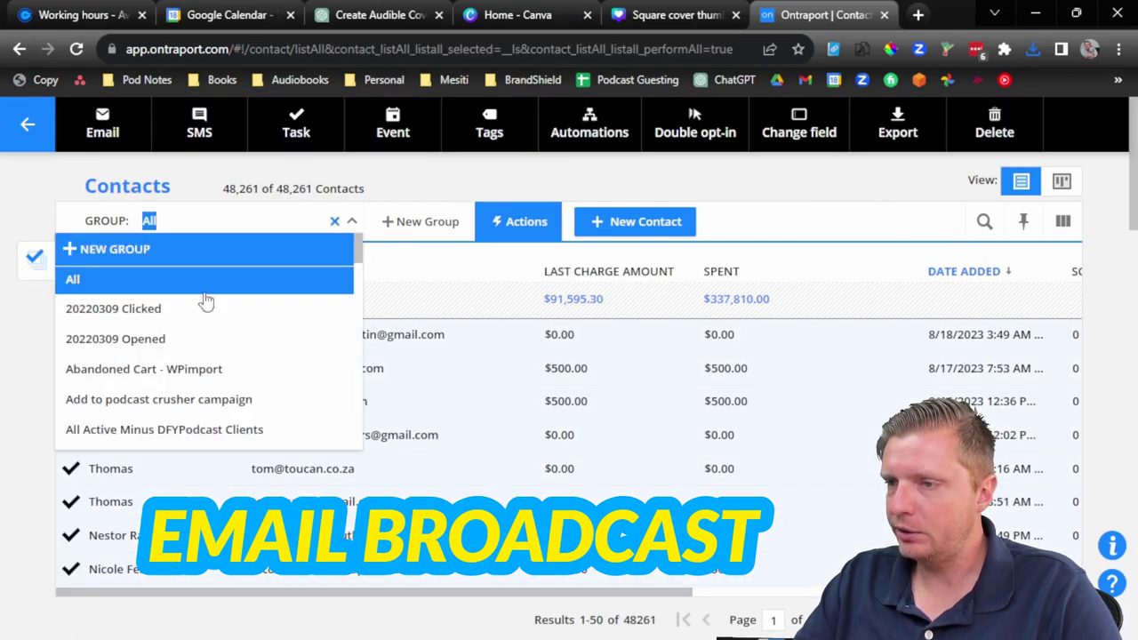
{"action": "scroll", "coordinate": [211, 337], "scroll_direction": "down", "scroll_amount": 5}
{"action": "left_click", "coordinate": [214, 348]}
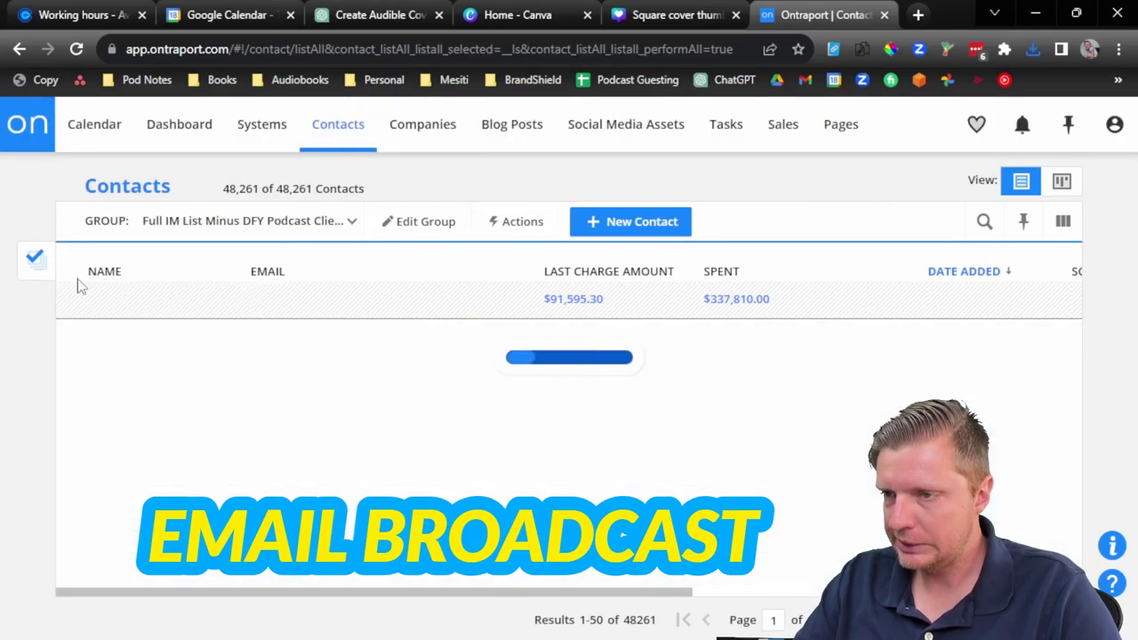
{"action": "mouse_move", "coordinate": [35, 273]}
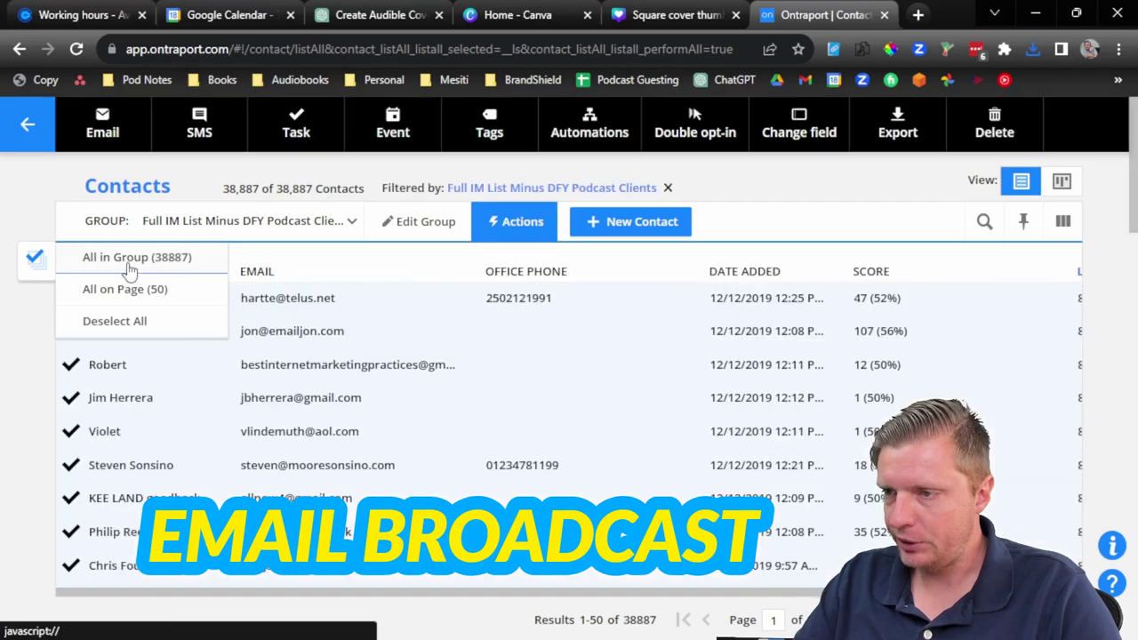
{"action": "left_click", "coordinate": [142, 129]}
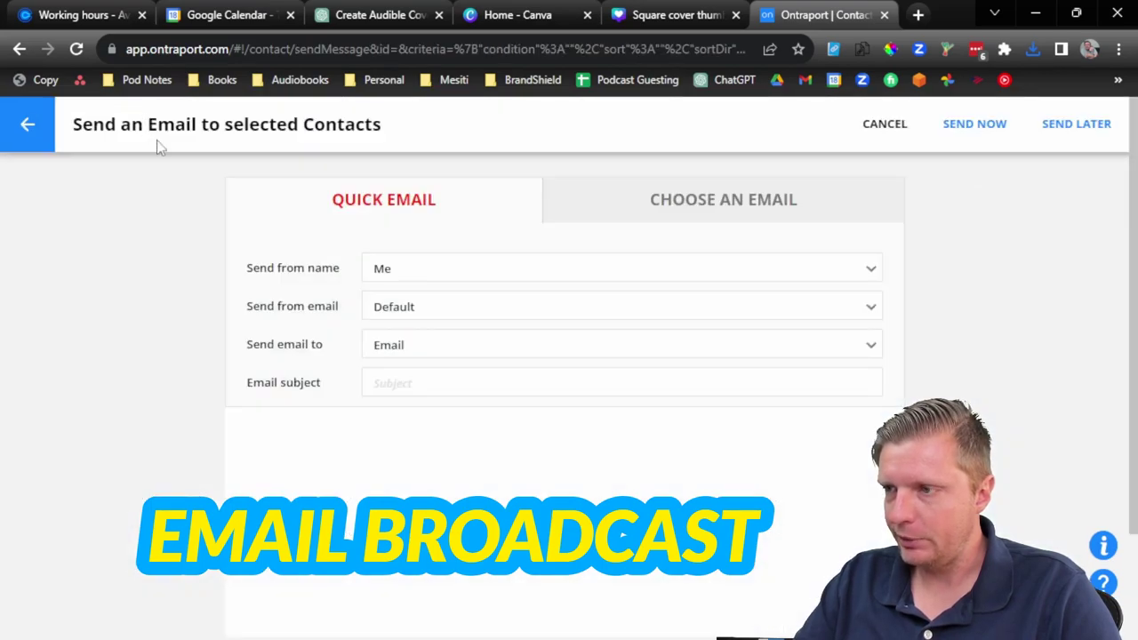
{"action": "left_click", "coordinate": [399, 382]}
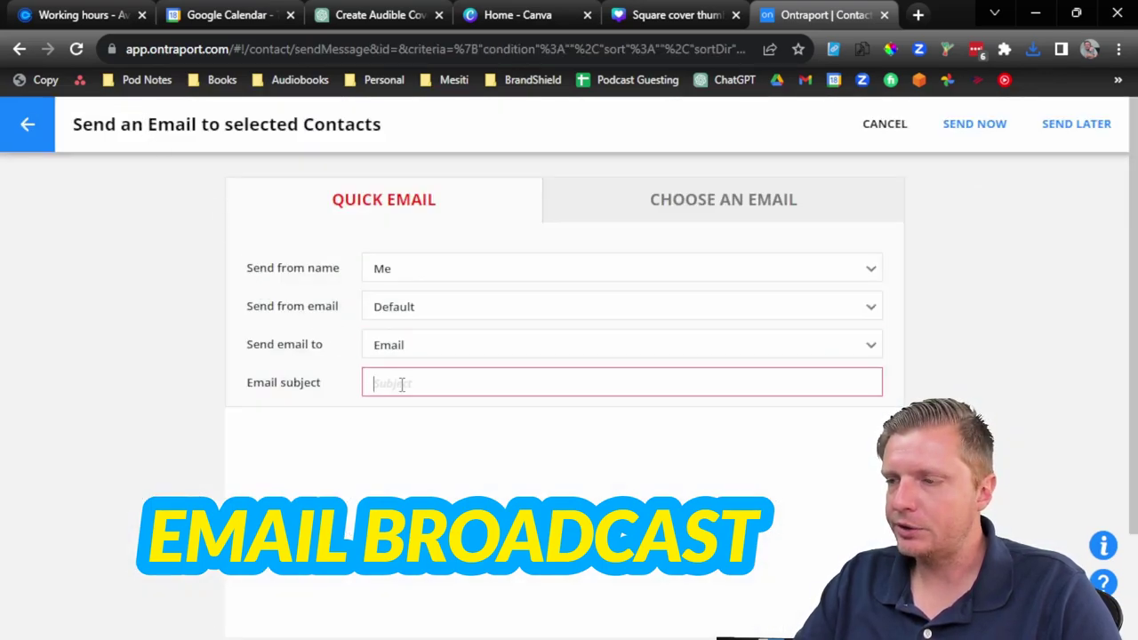
{"action": "left_click", "coordinate": [261, 14]}
{"action": "left_click", "coordinate": [115, 14]}
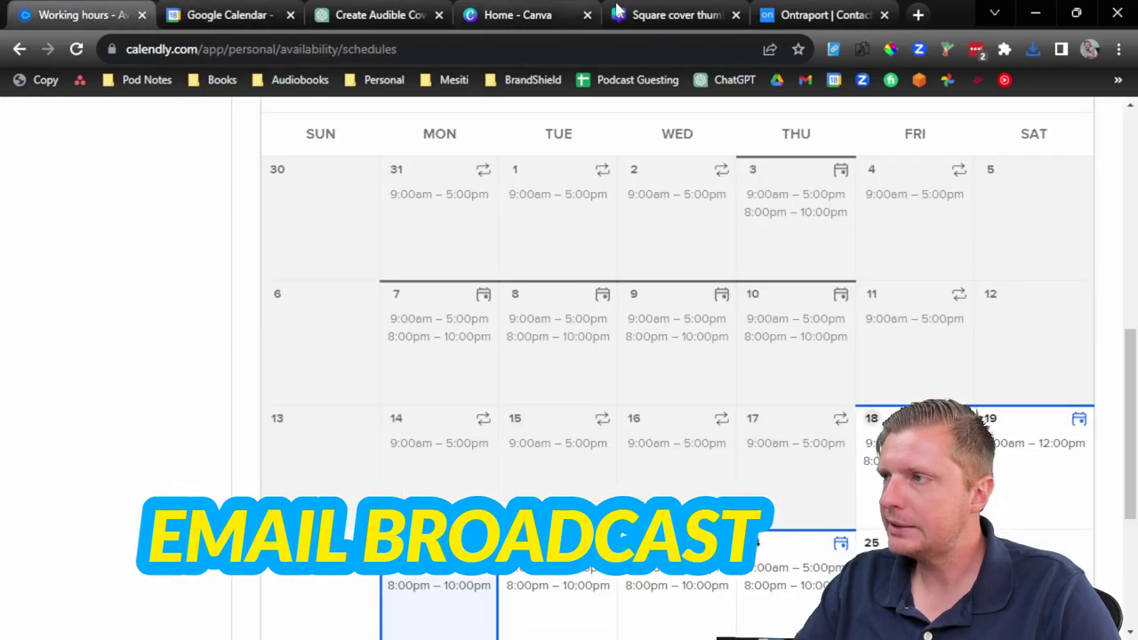
{"action": "left_click", "coordinate": [658, 14]}
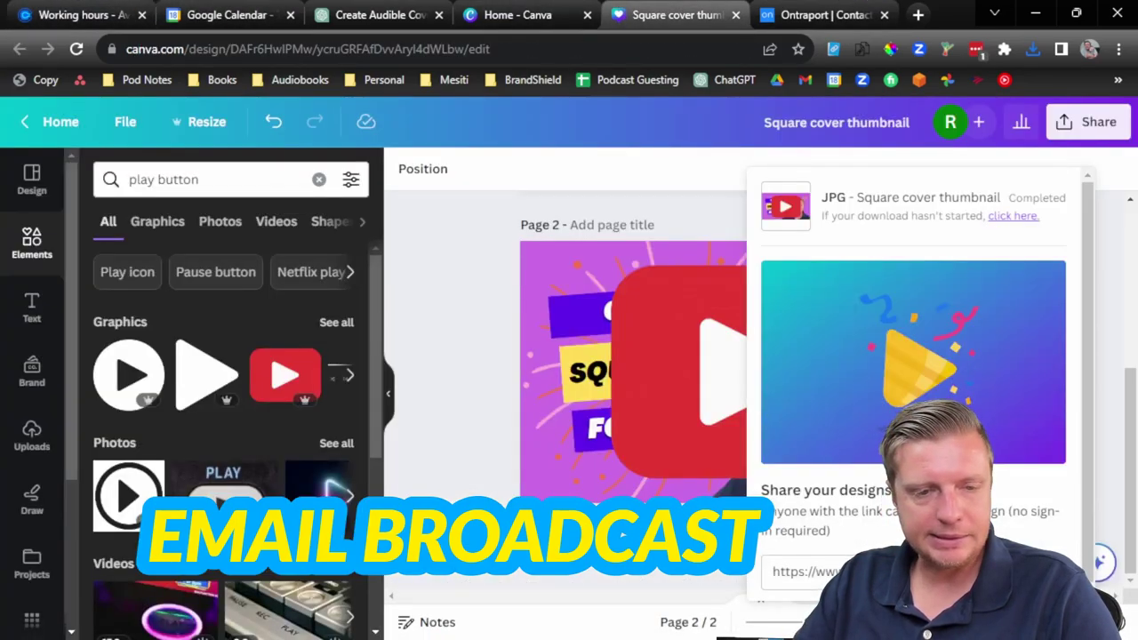
{"action": "key", "text": "alt+Tab"}
{"action": "key", "text": "alt+Tab"}
Step: Copy ChatGPT's subject line "New Tutorial Alert: Turn Your Book Cover into an Audible Masterpiece" into the Ontraport email subject
{"action": "left_click", "coordinate": [370, 12]}
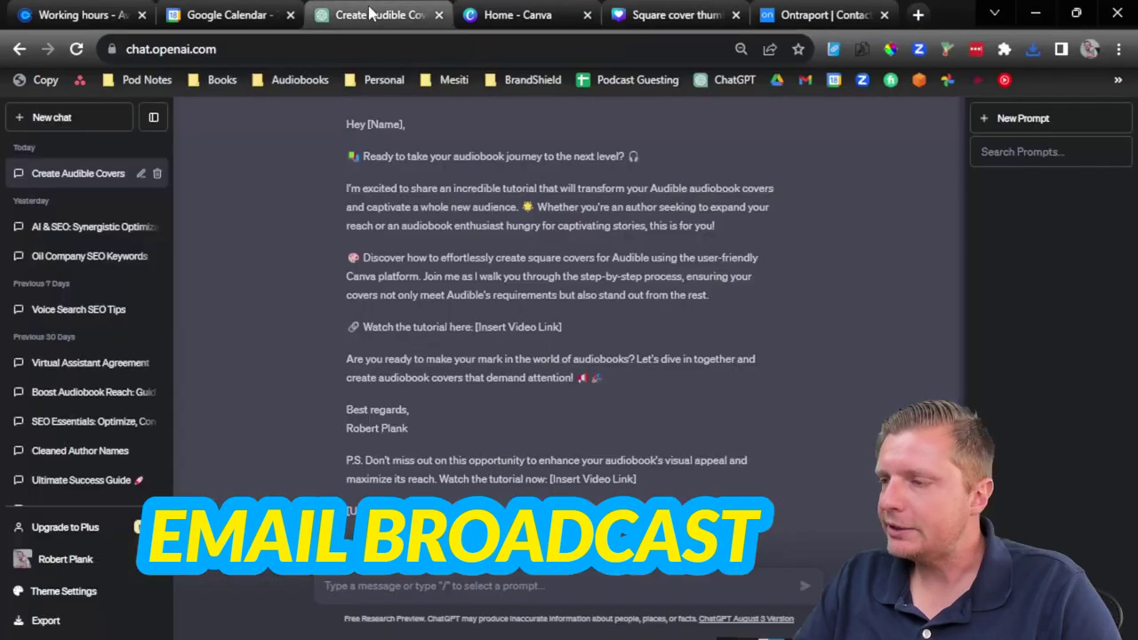
{"action": "scroll", "coordinate": [445, 414], "scroll_direction": "up", "scroll_amount": 3}
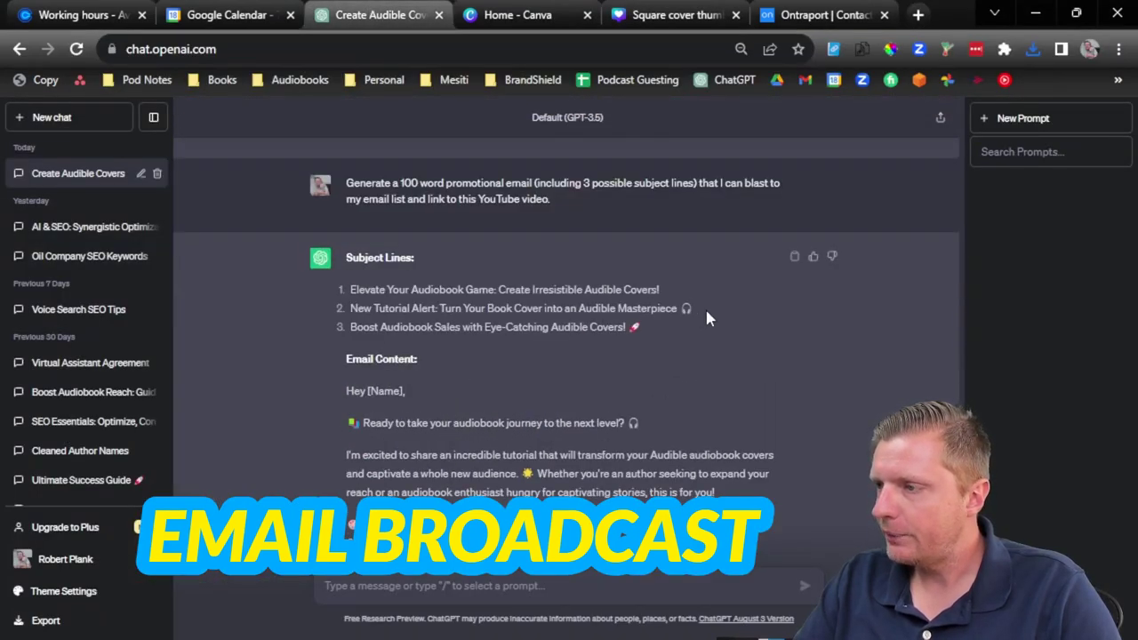
{"action": "left_click_drag", "start_coordinate": [706, 311], "coordinate": [354, 311]}
{"action": "key", "text": "ctrl+c"}
{"action": "left_click", "coordinate": [813, 14]}
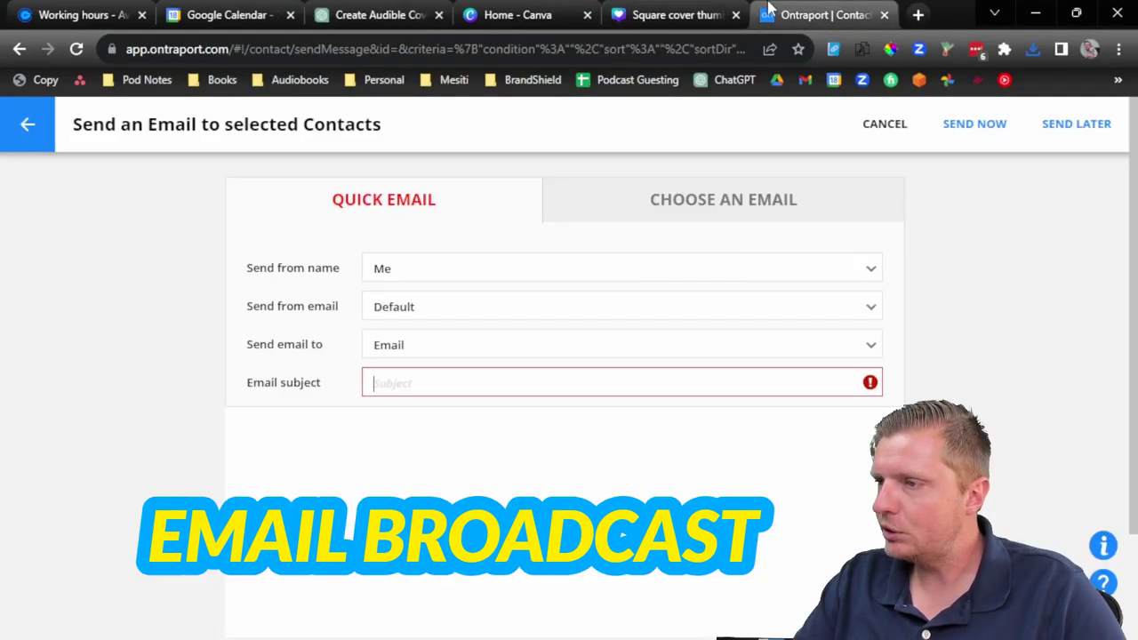
{"action": "key", "text": "ctrl+v"}
Step: Copy the ChatGPT email text from the greeting through the P.S. and paste it into the Ontraport message body
{"action": "left_click", "coordinate": [471, 13]}
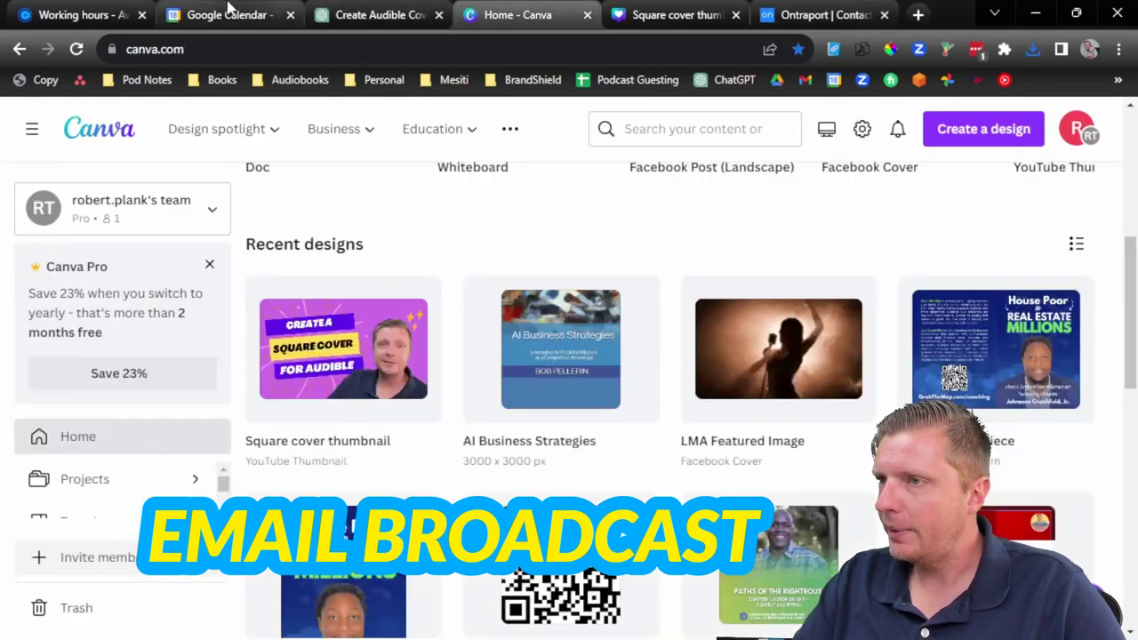
{"action": "left_click", "coordinate": [89, 13]}
{"action": "left_click", "coordinate": [381, 14]}
{"action": "scroll", "coordinate": [486, 455], "scroll_direction": "down", "scroll_amount": 4}
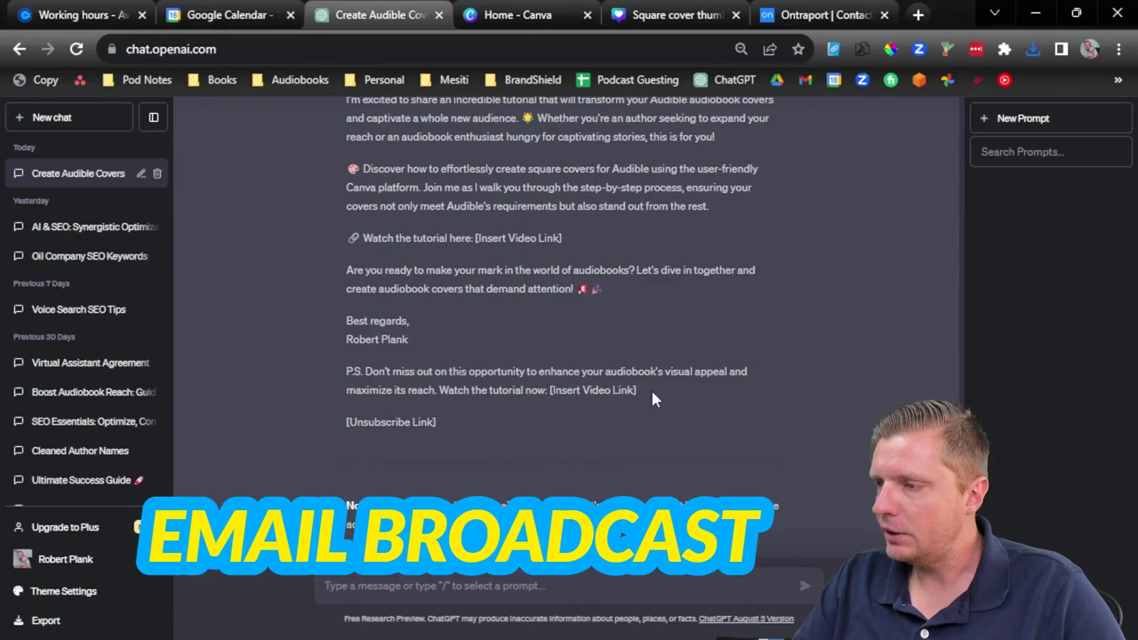
{"action": "left_click_drag", "start_coordinate": [651, 397], "coordinate": [347, 249]}
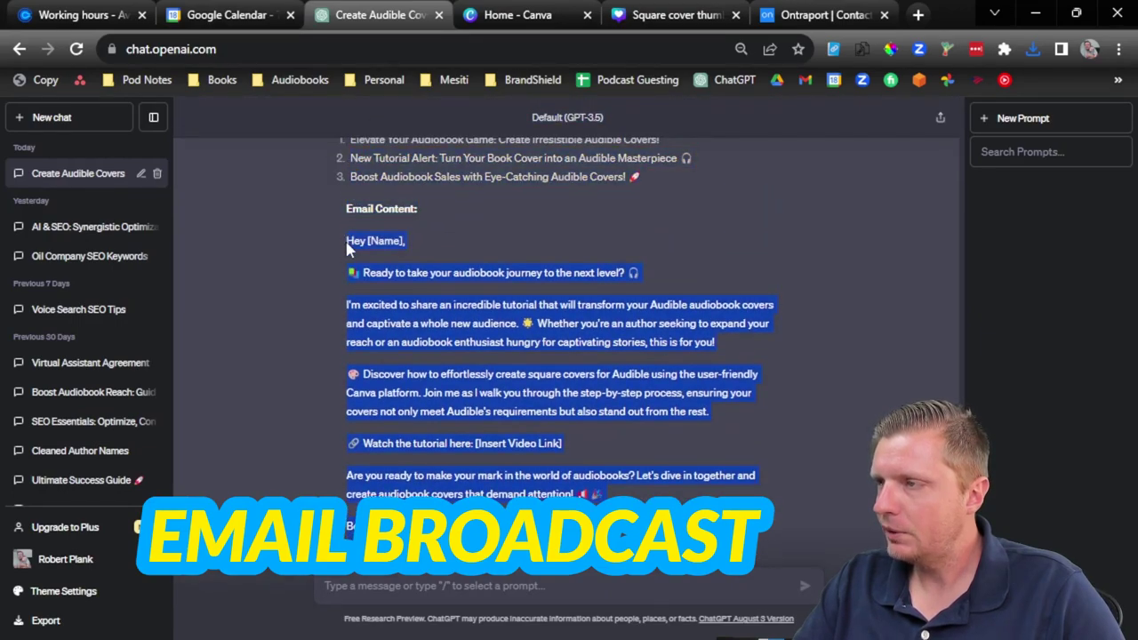
{"action": "key", "text": "ctrl+c"}
{"action": "left_click", "coordinate": [826, 15]}
{"action": "left_click", "coordinate": [368, 457]}
{"action": "key", "text": "ctrl+v"}
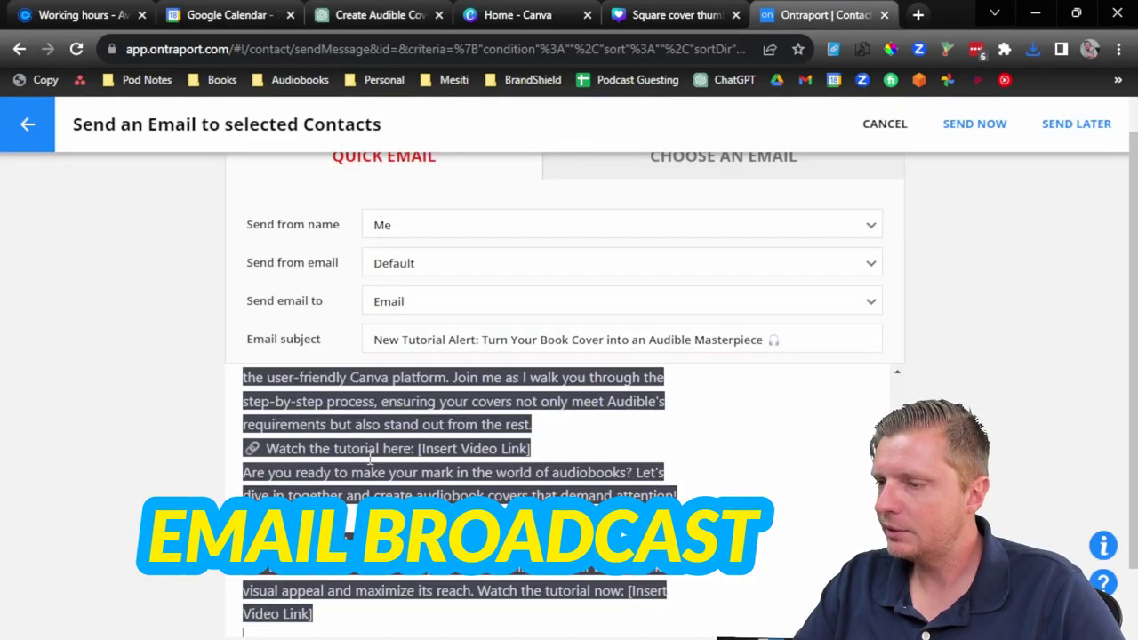
Step: Undo the formatted paste and paste the email text into the message body again as plain text
{"action": "key", "text": "ctrl+z"}
{"action": "right_click", "coordinate": [368, 456]}
{"action": "left_click", "coordinate": [456, 276]}
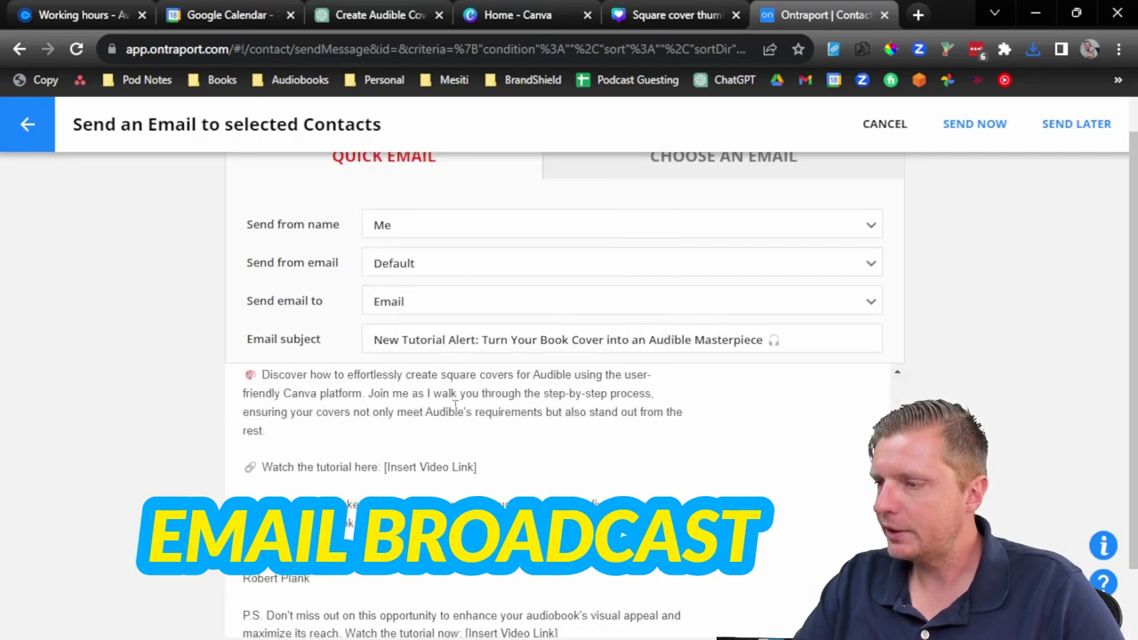
Step: Replace the [Name] placeholder in the email greeting with the First Name merge field
{"action": "scroll", "coordinate": [456, 404], "scroll_direction": "up", "scroll_amount": 3}
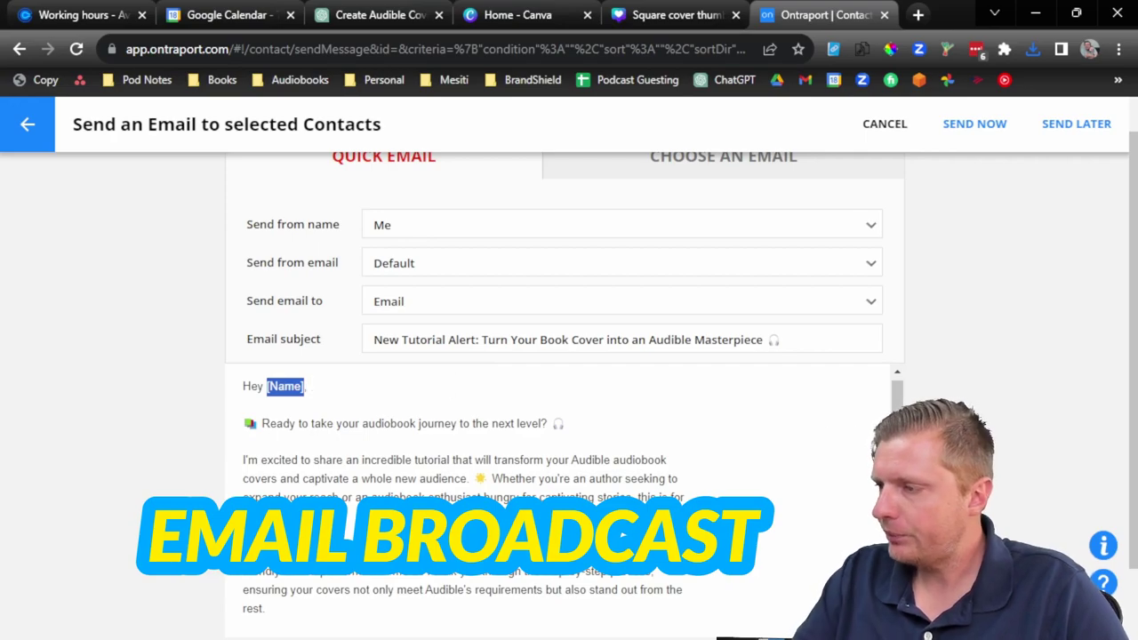
{"action": "scroll", "coordinate": [622, 535], "scroll_direction": "down", "scroll_amount": 2}
{"action": "left_click", "coordinate": [788, 622]}
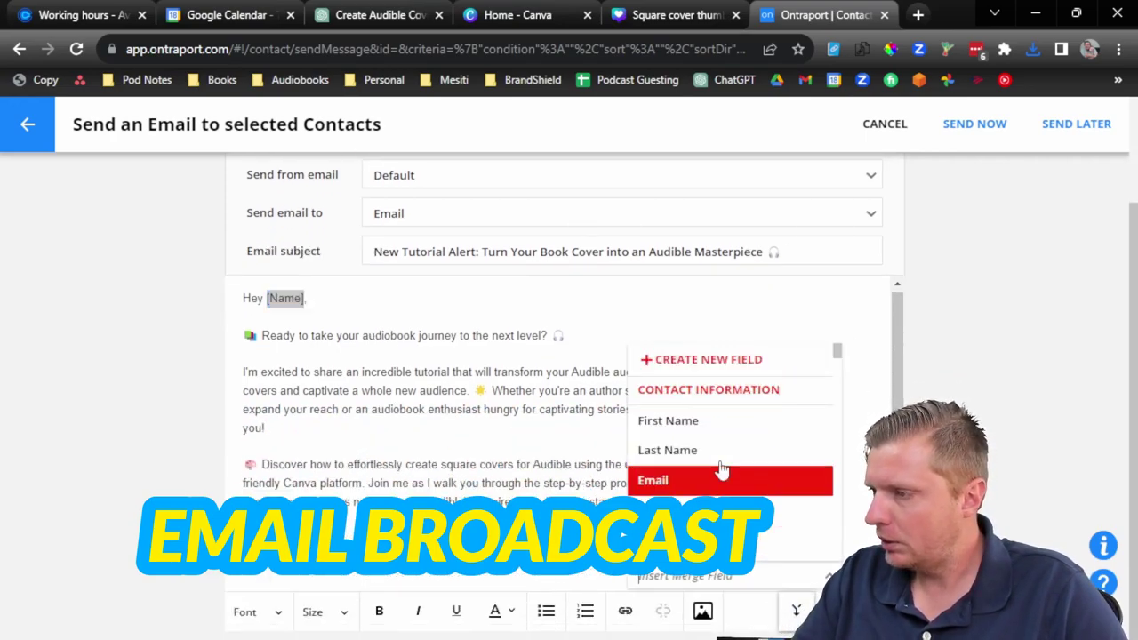
{"action": "left_click", "coordinate": [716, 439]}
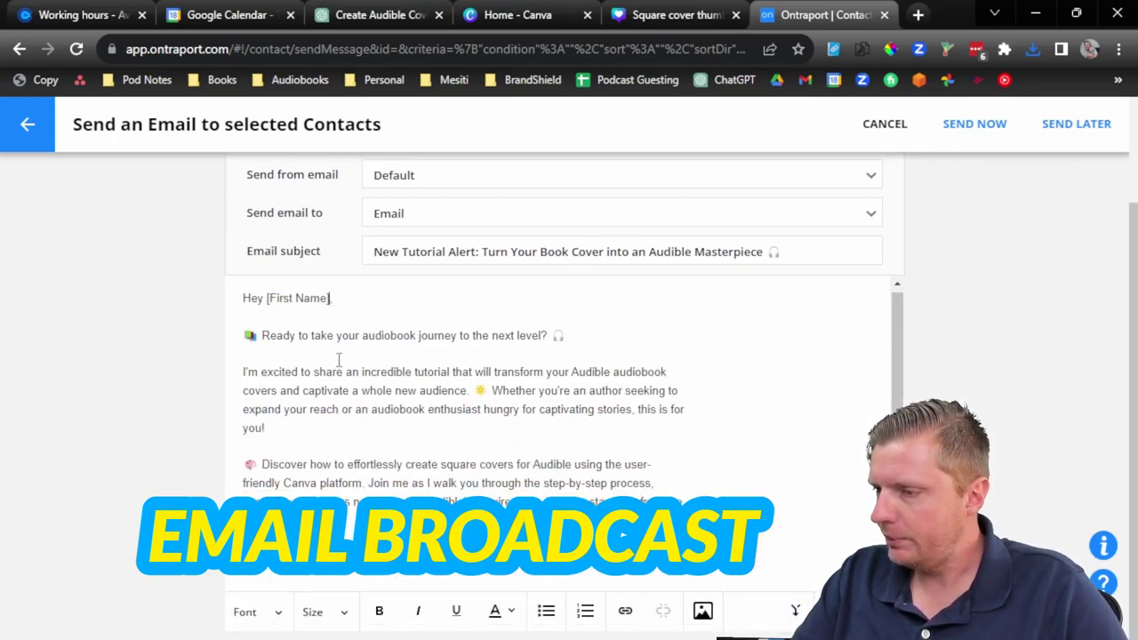
Step: Delete the colon and the [Insert Video Link] placeholder after "Watch the tutorial here" in the email body
{"action": "scroll", "coordinate": [353, 448], "scroll_direction": "down", "scroll_amount": 1}
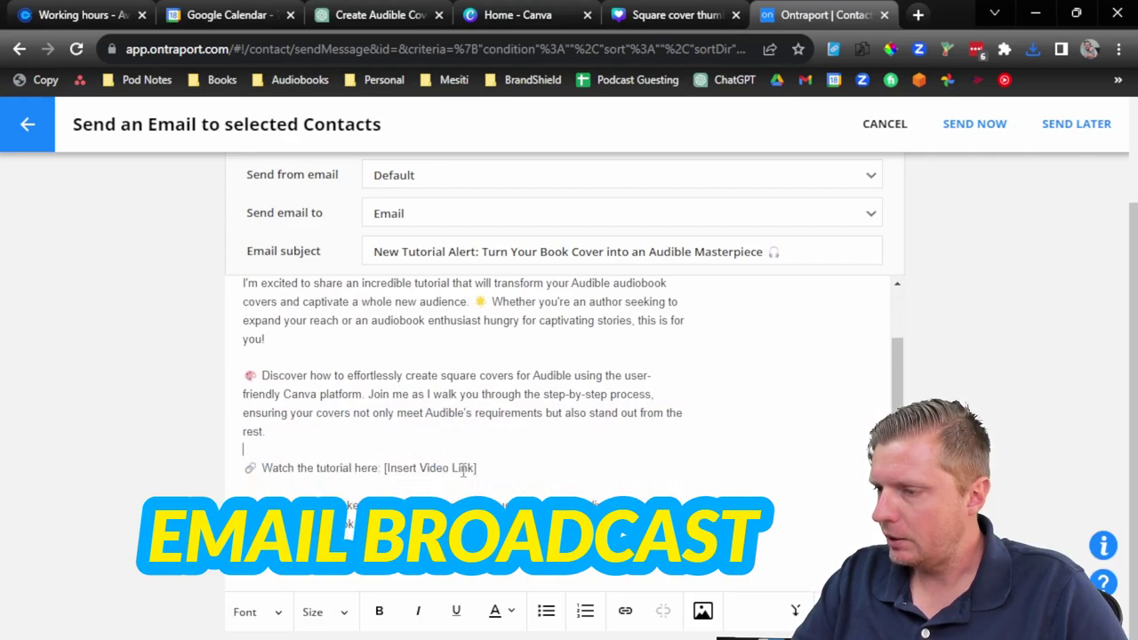
{"action": "left_click_drag", "start_coordinate": [406, 476], "coordinate": [379, 474]}
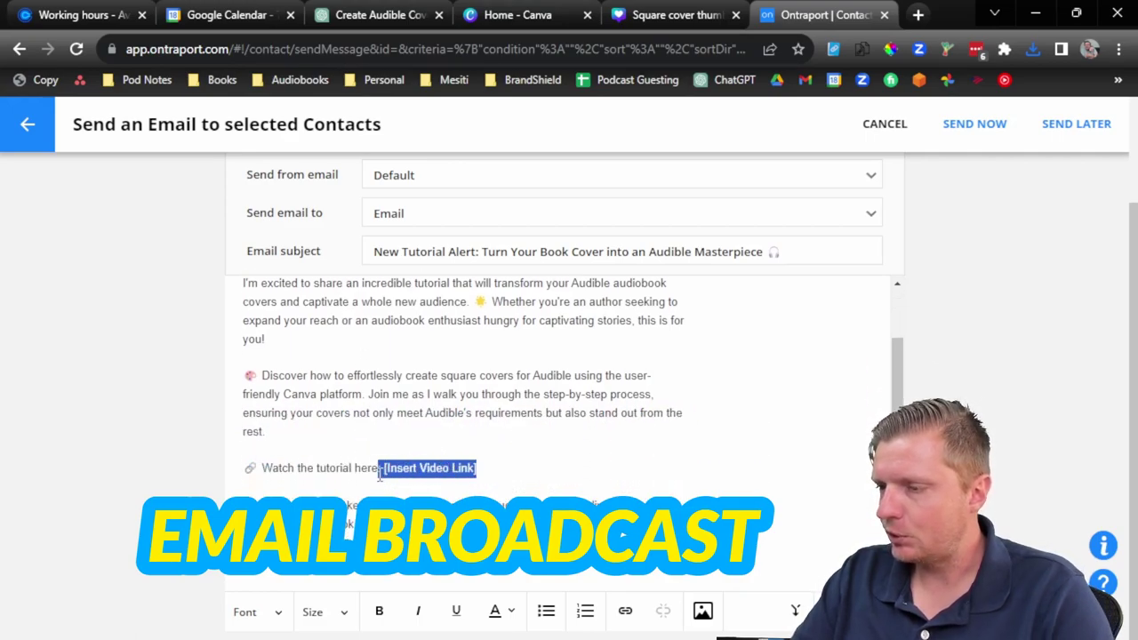
{"action": "key", "text": "BackSpace"}
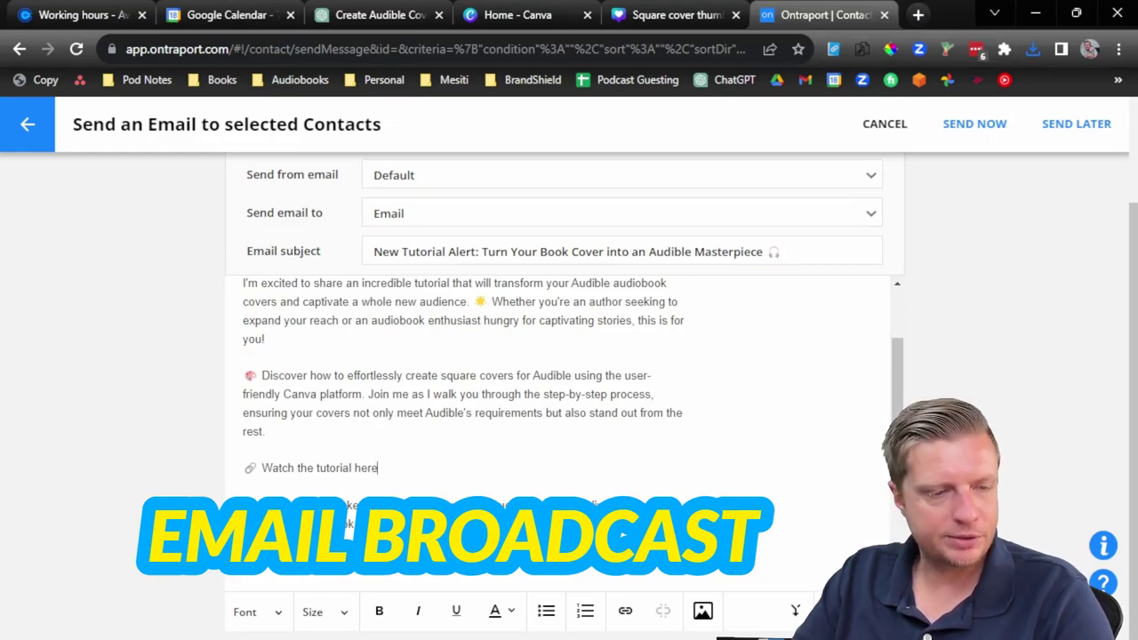
Step: Switch to the YouTube window, copy the tutorial video's URL, reload the page and return to the Ontraport email
{"action": "key", "text": "alt+Tab"}
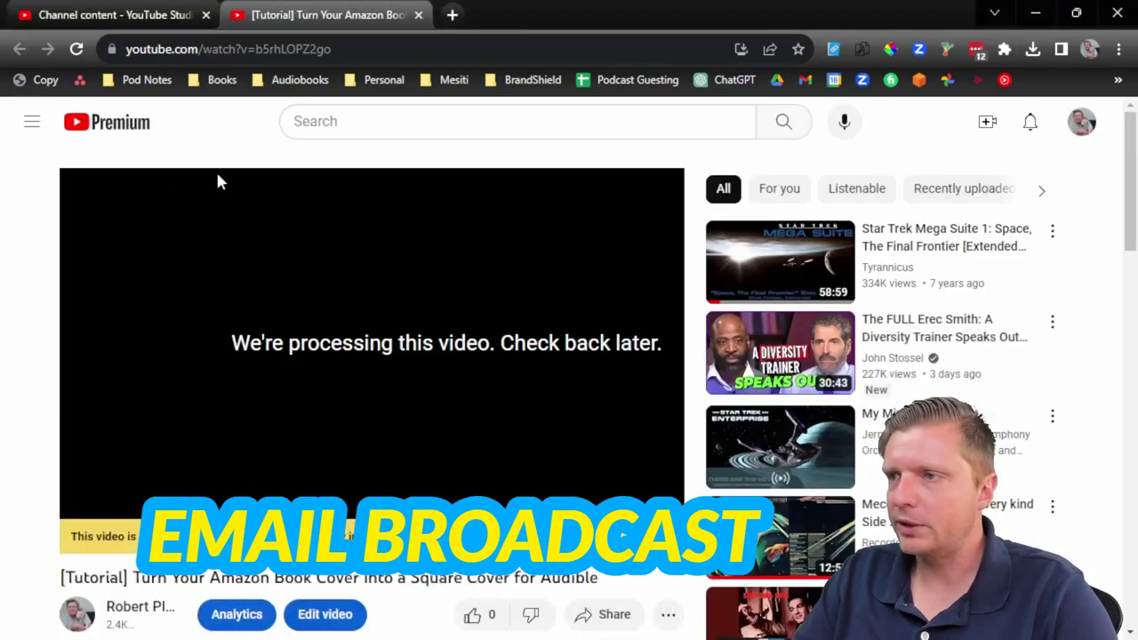
{"action": "left_click", "coordinate": [312, 51]}
{"action": "key", "text": "Return"}
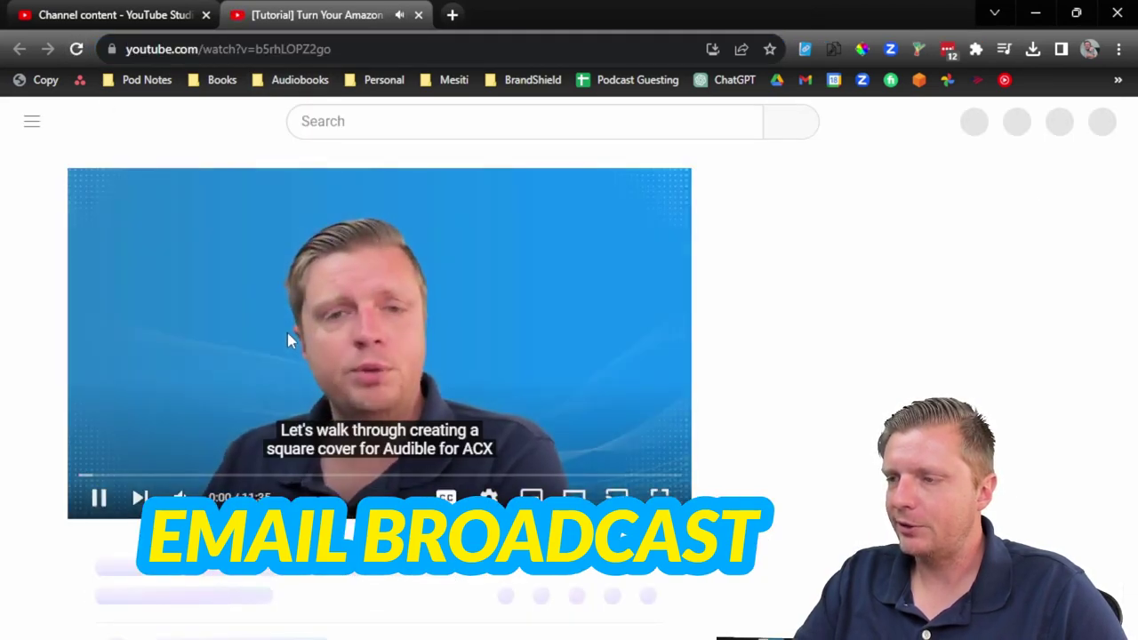
{"action": "left_click", "coordinate": [1034, 12]}
Step: Link the text "Watch the tutorial here" to the copied YouTube URL, set to open in a new window
{"action": "left_click_drag", "start_coordinate": [385, 470], "coordinate": [273, 480]}
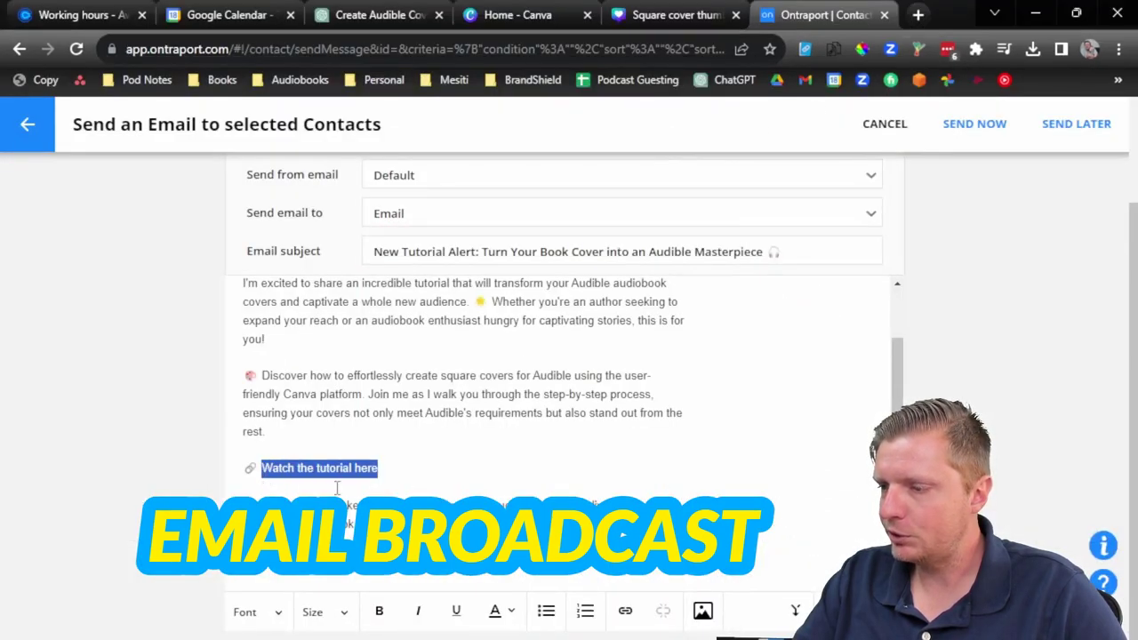
{"action": "left_click", "coordinate": [625, 612]}
{"action": "key", "text": "ctrl+v"}
{"action": "left_click", "coordinate": [533, 387]}
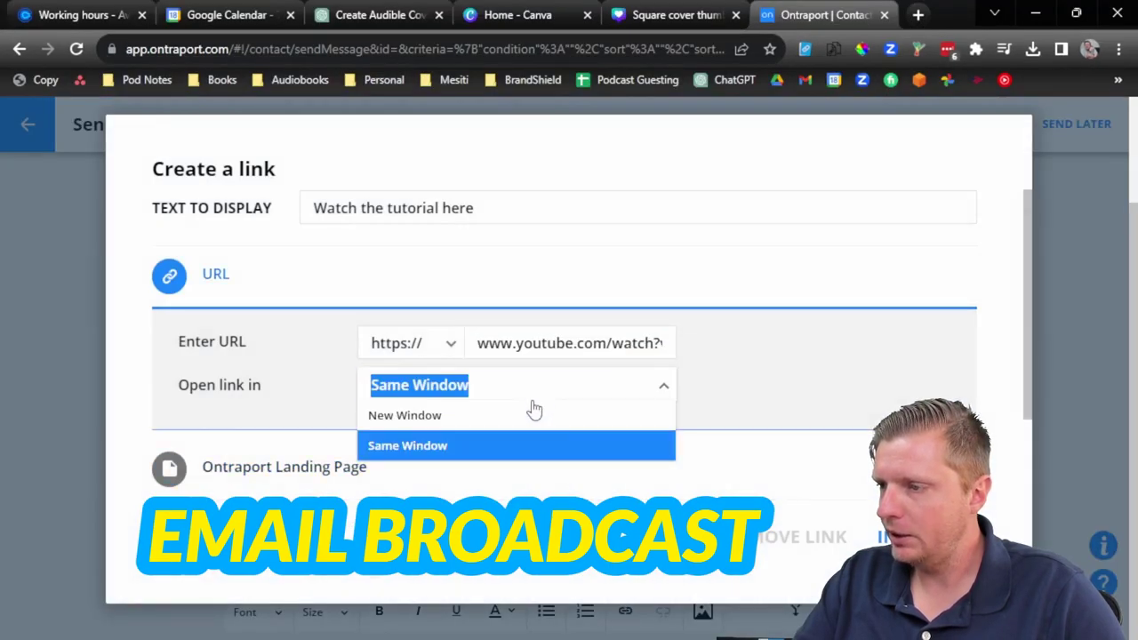
{"action": "left_click", "coordinate": [530, 412]}
{"action": "left_click", "coordinate": [898, 537]}
Step: Link the selected text below the email signature to the copied YouTube URL, set to open in a new window
{"action": "scroll", "coordinate": [448, 493], "scroll_direction": "down", "scroll_amount": 3}
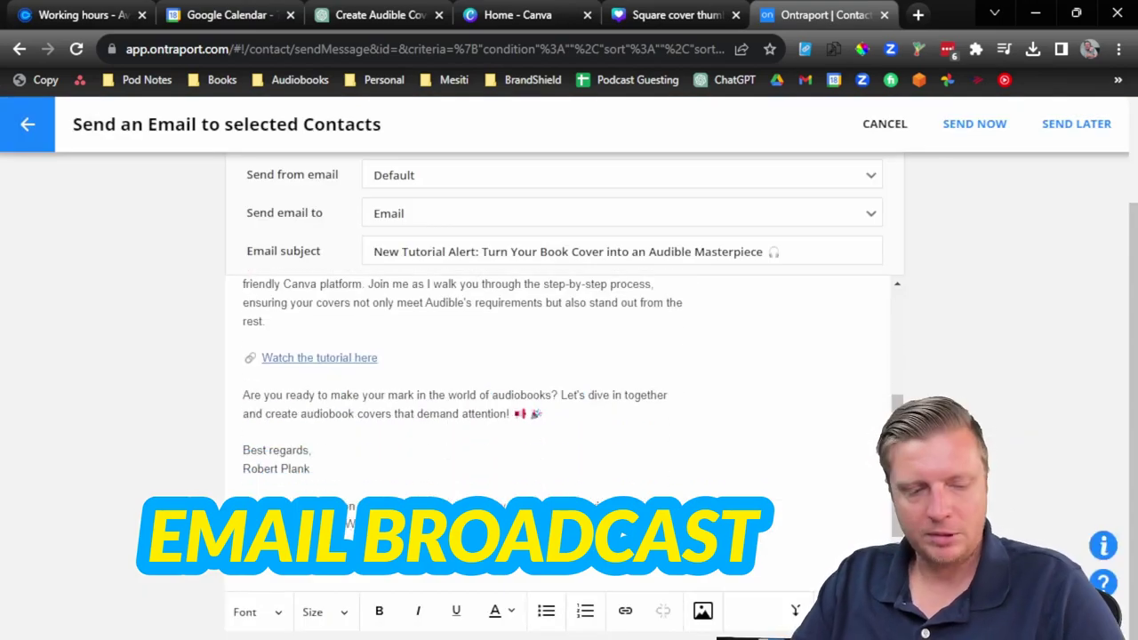
{"action": "left_click", "coordinate": [625, 612]}
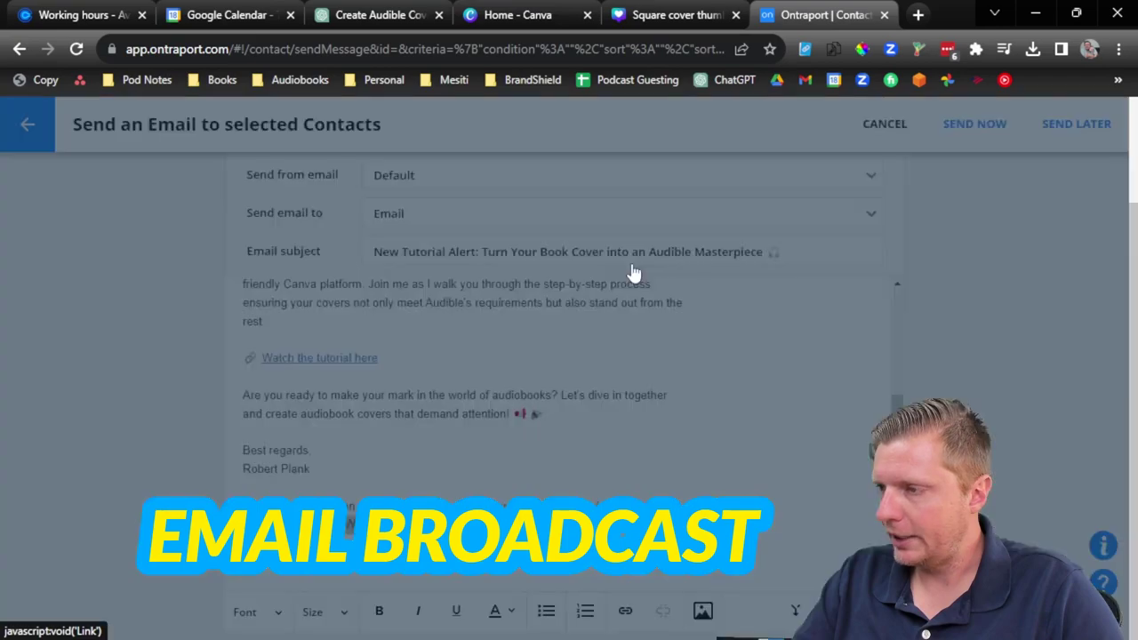
{"action": "key", "text": "ctrl+v"}
{"action": "left_click", "coordinate": [561, 385]}
{"action": "left_click", "coordinate": [569, 411]}
{"action": "left_click", "coordinate": [871, 536]}
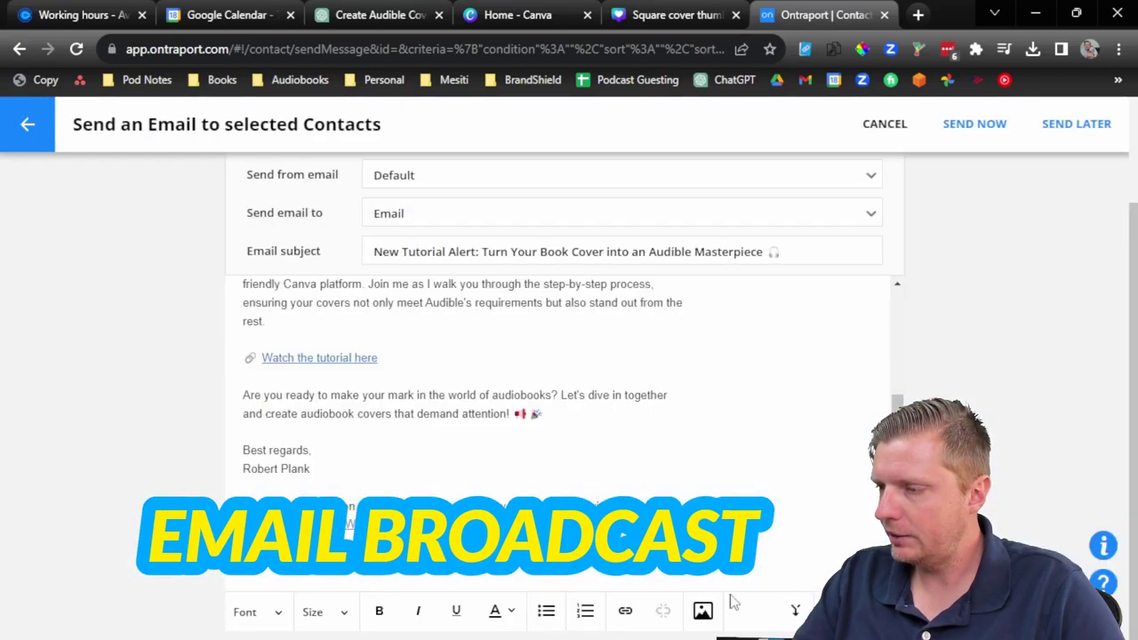
Step: Add a blank line below the email's "Ready to take your audiobook journey" line and upload Square cover thumbnail (1).jpg as a hosted image
{"action": "scroll", "coordinate": [414, 391], "scroll_direction": "up", "scroll_amount": 5}
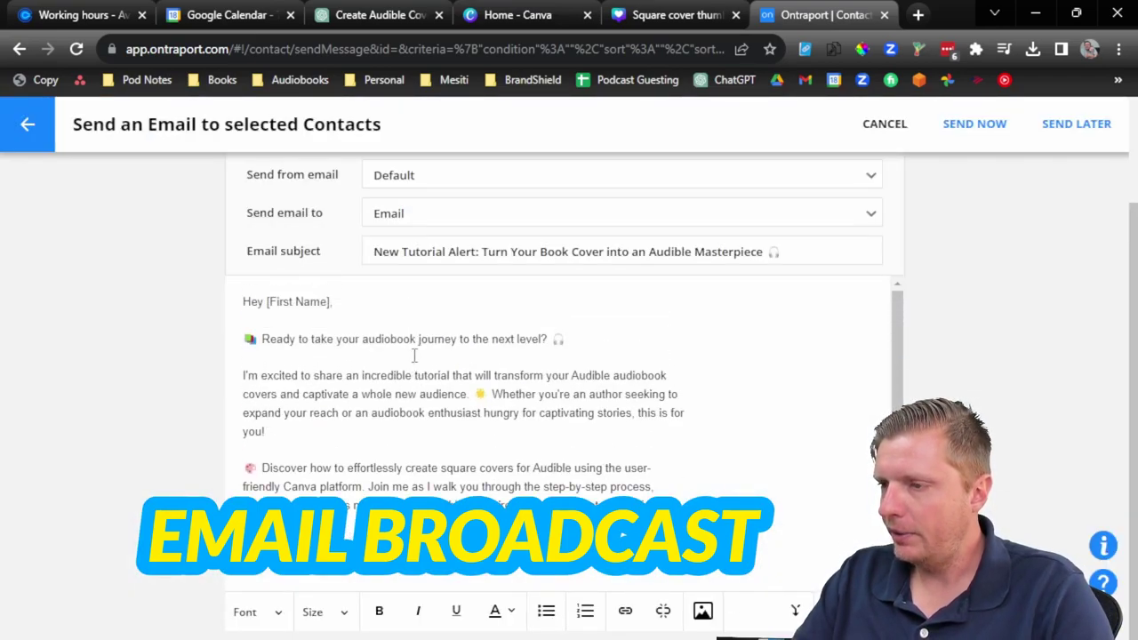
{"action": "key", "text": "Return"}
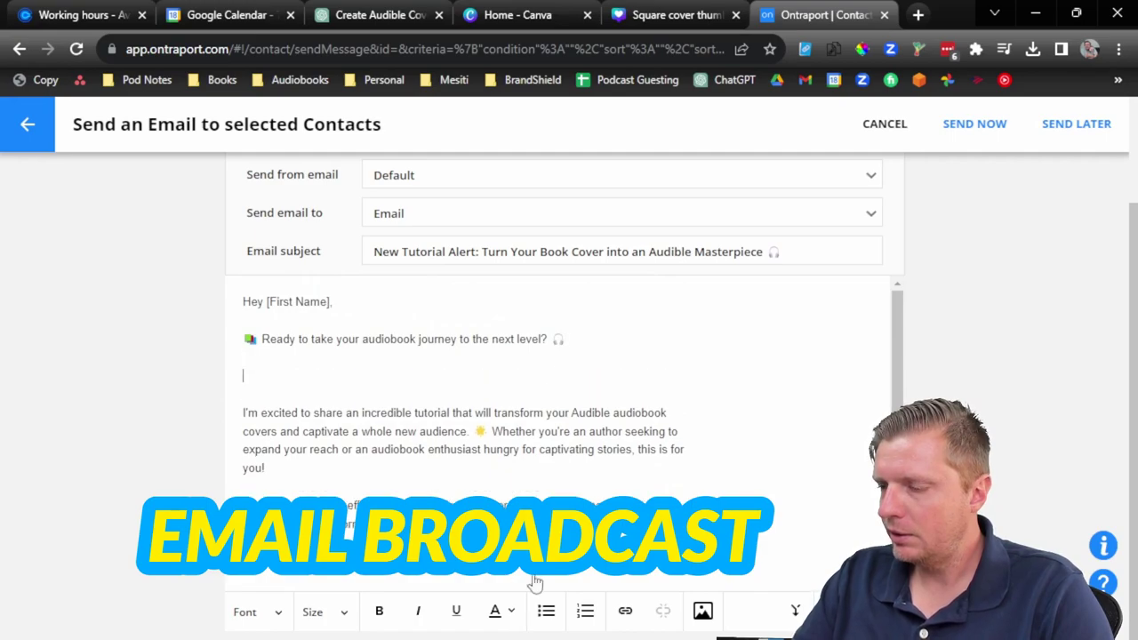
{"action": "left_click", "coordinate": [702, 611]}
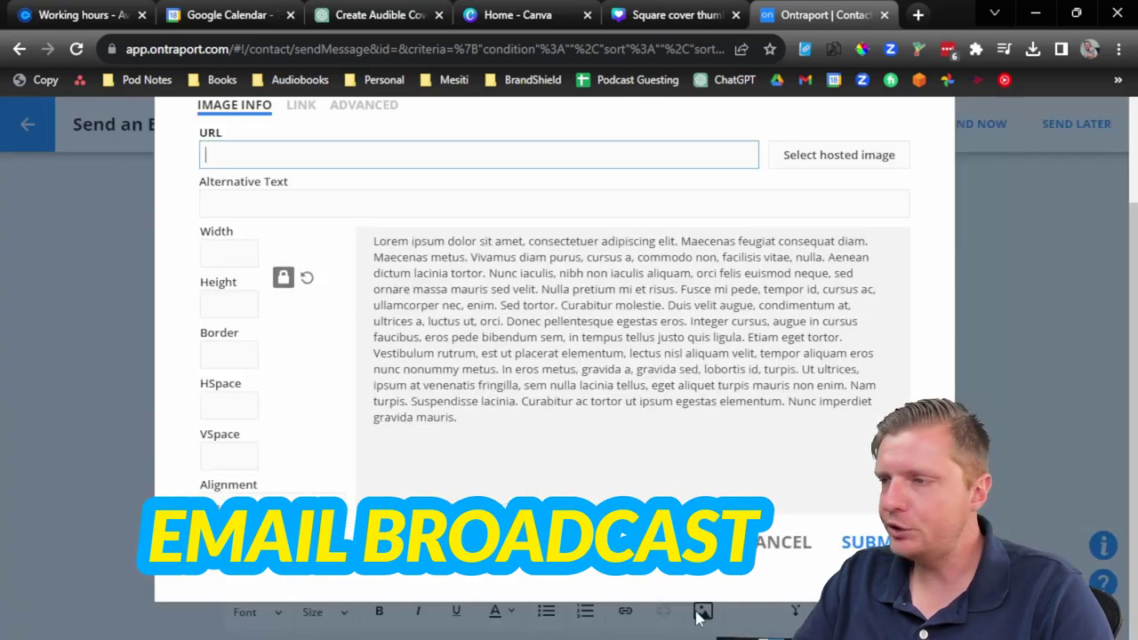
{"action": "left_click", "coordinate": [795, 151]}
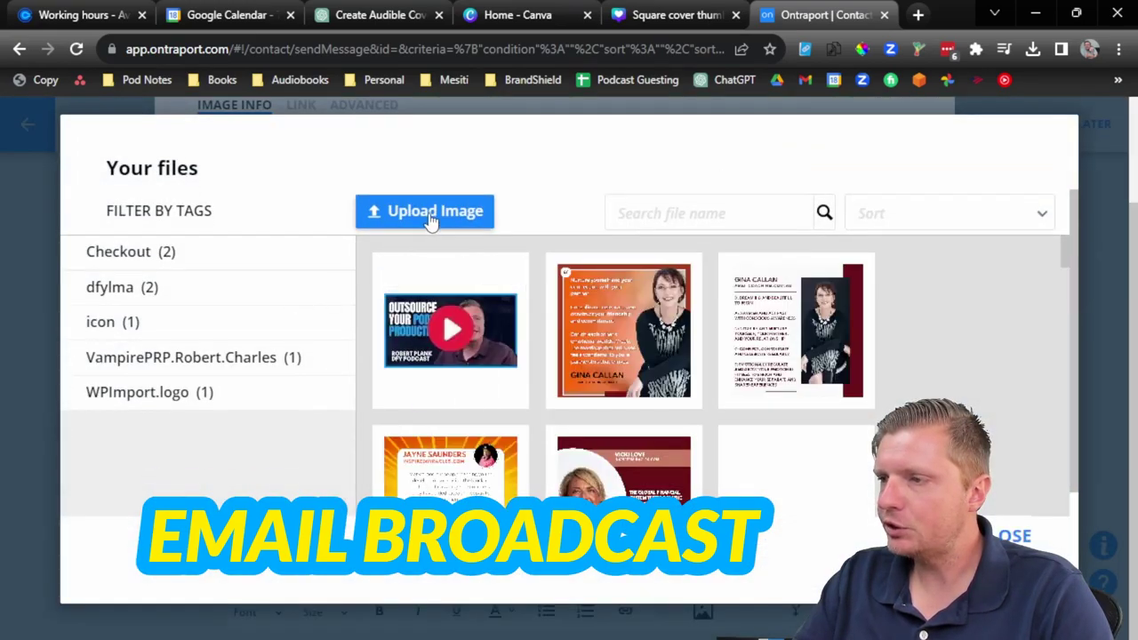
{"action": "left_click", "coordinate": [426, 211]}
{"action": "left_click", "coordinate": [521, 416]}
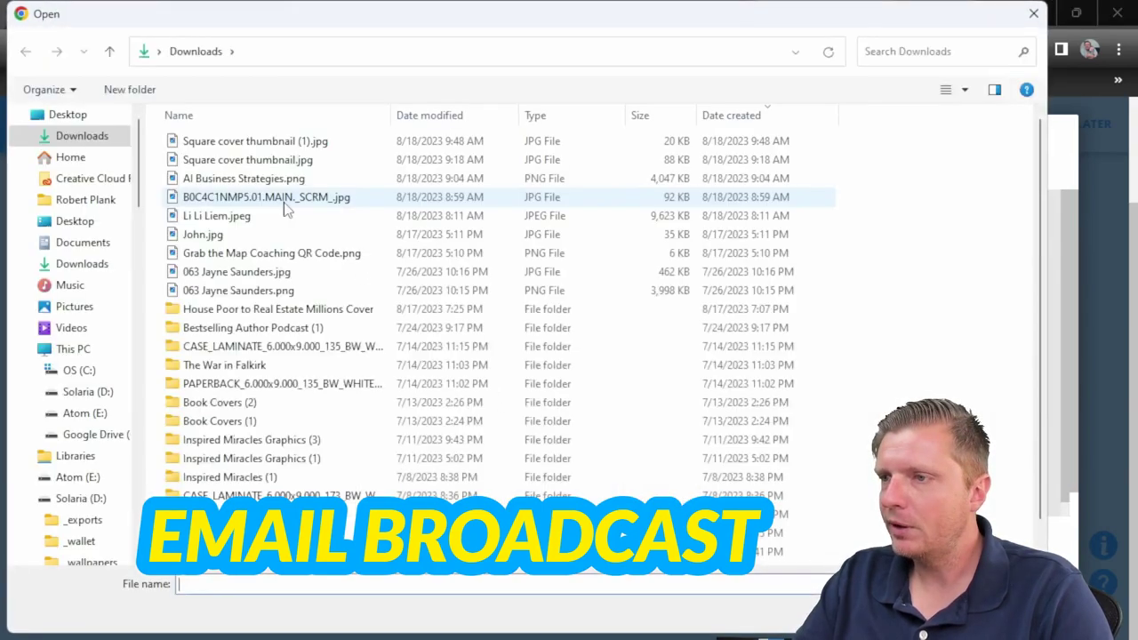
{"action": "double_click", "coordinate": [228, 142]}
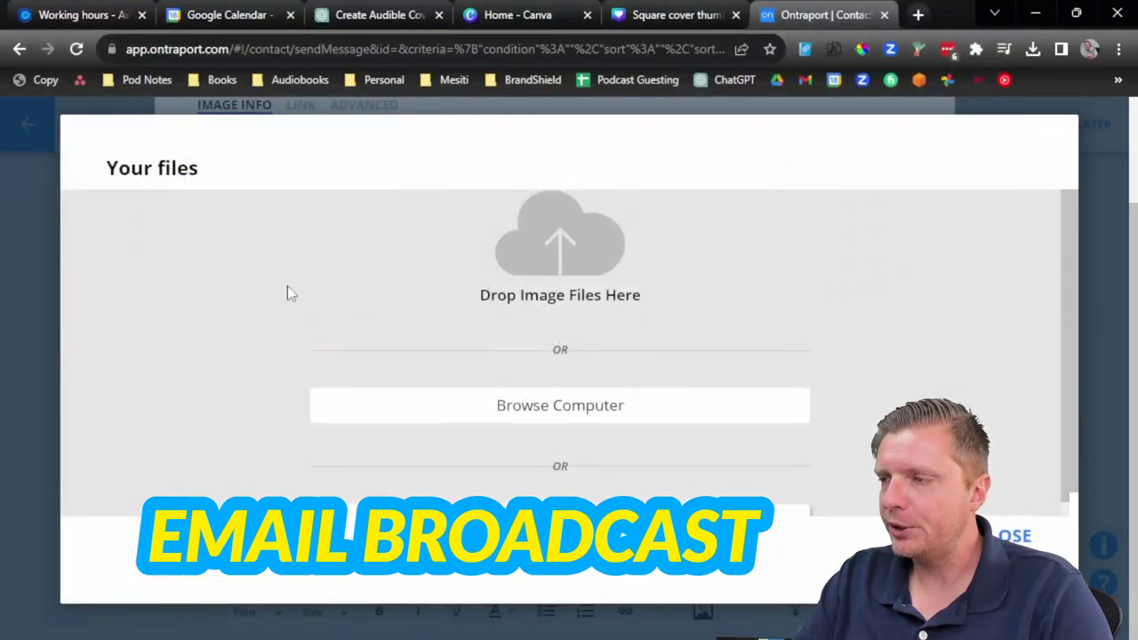
Step: Insert the uploaded play-button thumbnail into the email with its width set to 400
{"action": "mouse_move", "coordinate": [503, 336]}
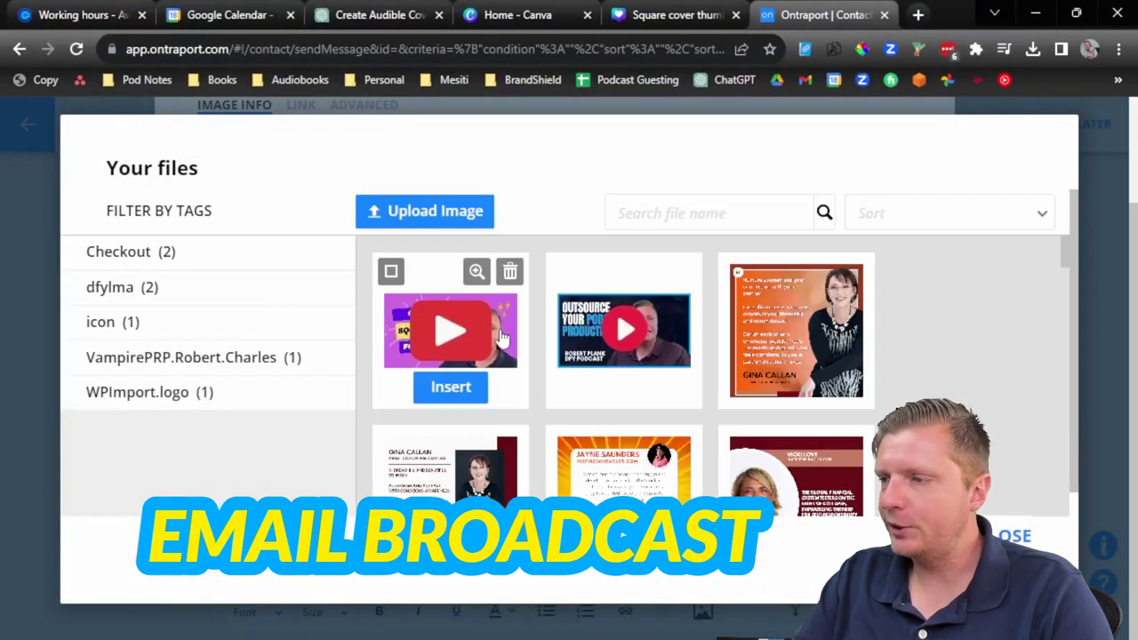
{"action": "left_click", "coordinate": [451, 386]}
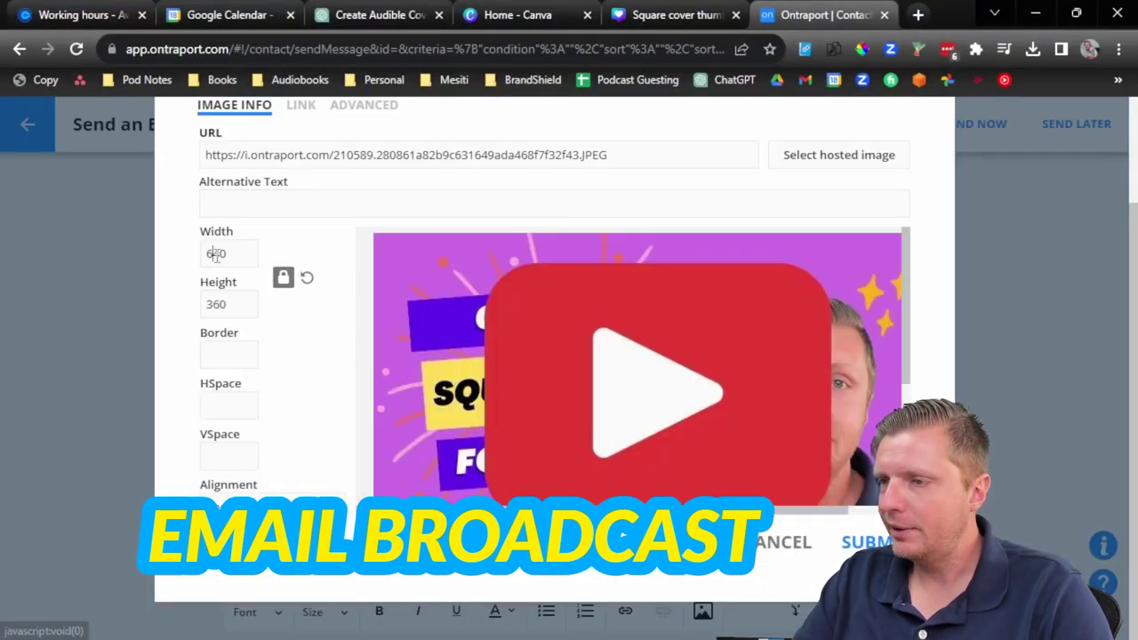
{"action": "double_click", "coordinate": [216, 254]}
{"action": "type", "text": "400"}
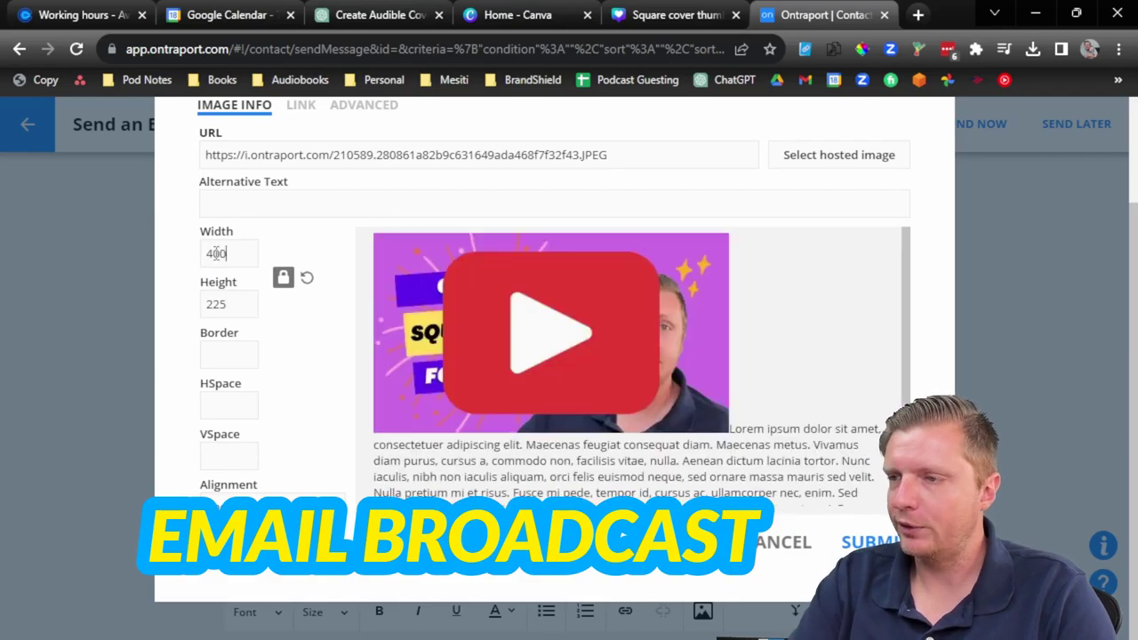
{"action": "left_click", "coordinate": [860, 541]}
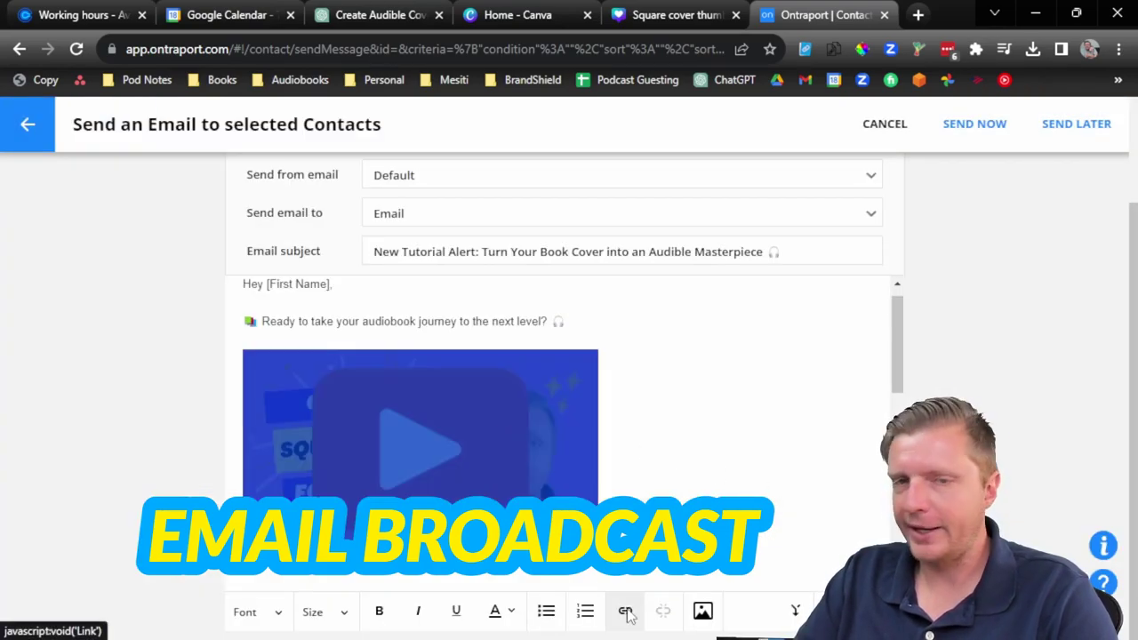
Step: Link the thumbnail image in the email to the copied YouTube URL, set to open in a new window
{"action": "left_click", "coordinate": [625, 610]}
{"action": "key", "text": "ctrl+v"}
{"action": "left_click", "coordinate": [517, 331]}
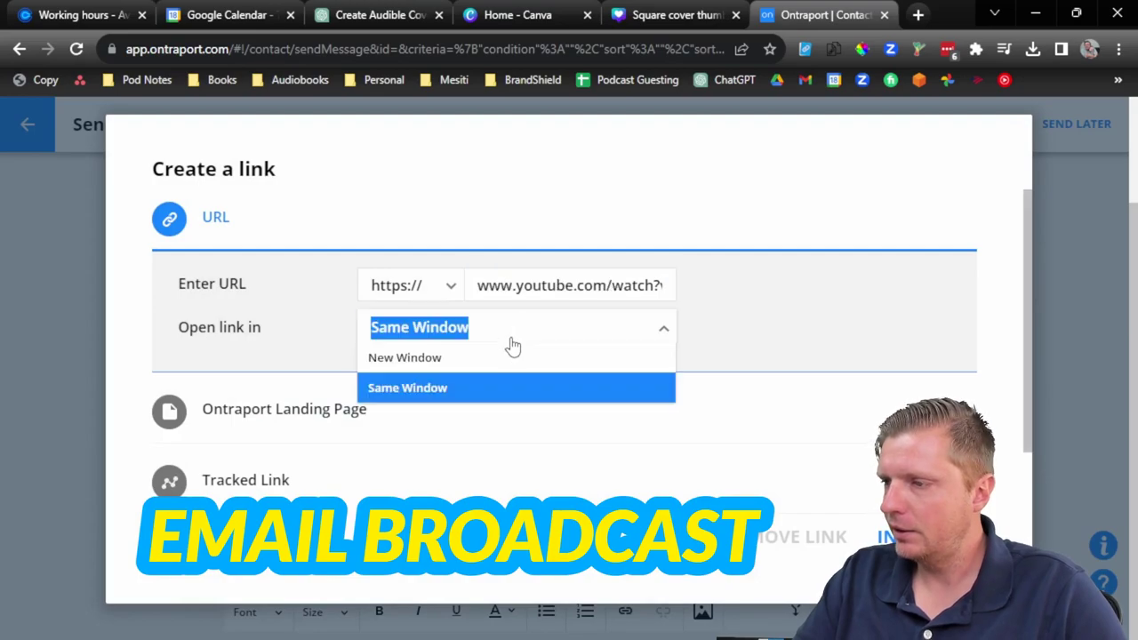
{"action": "left_click", "coordinate": [512, 356]}
{"action": "left_click", "coordinate": [886, 536]}
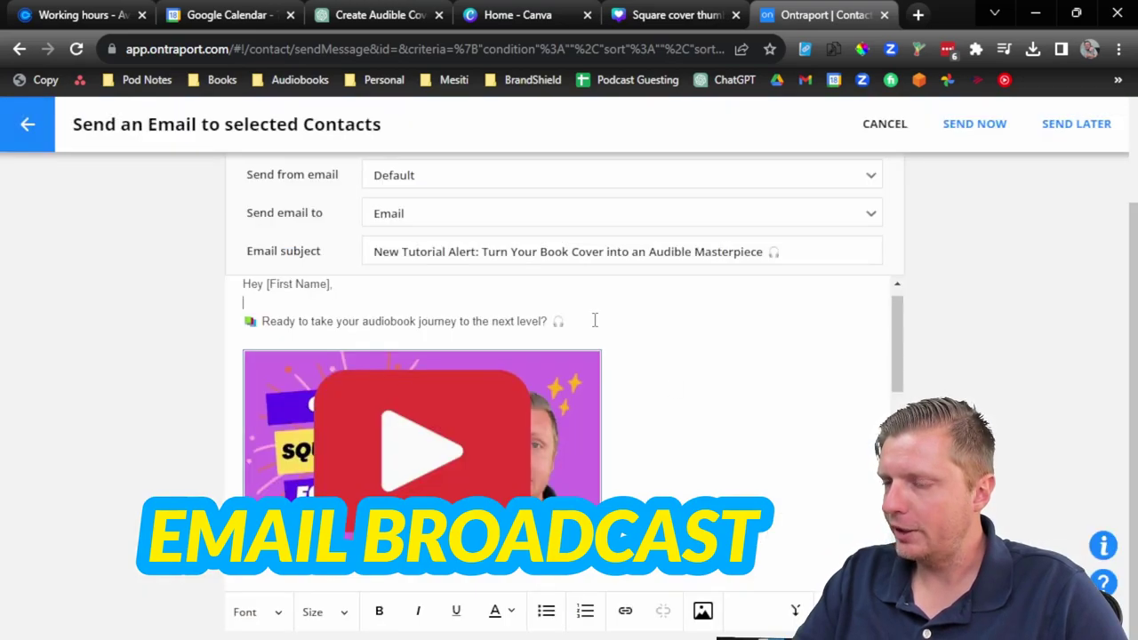
Step: Format the entire email body in Arial at size 20 and review the message through to its end
{"action": "key", "text": "ctrl+a"}
{"action": "left_click", "coordinate": [275, 611]}
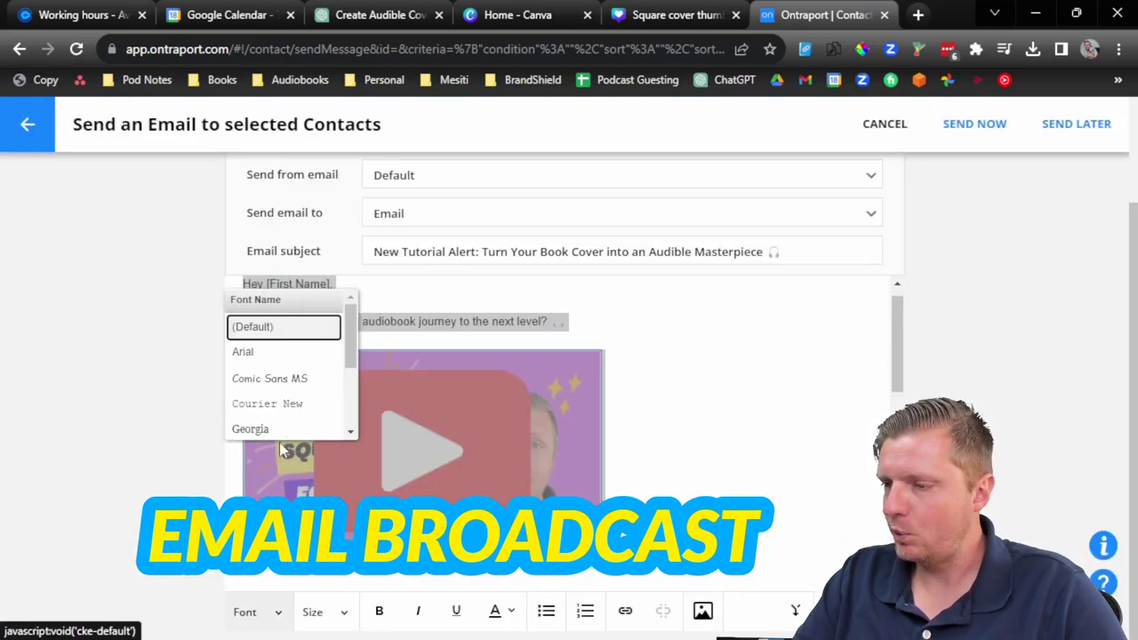
{"action": "left_click", "coordinate": [267, 355]}
{"action": "left_click", "coordinate": [318, 611]}
{"action": "scroll", "coordinate": [332, 406], "scroll_direction": "down", "scroll_amount": 4}
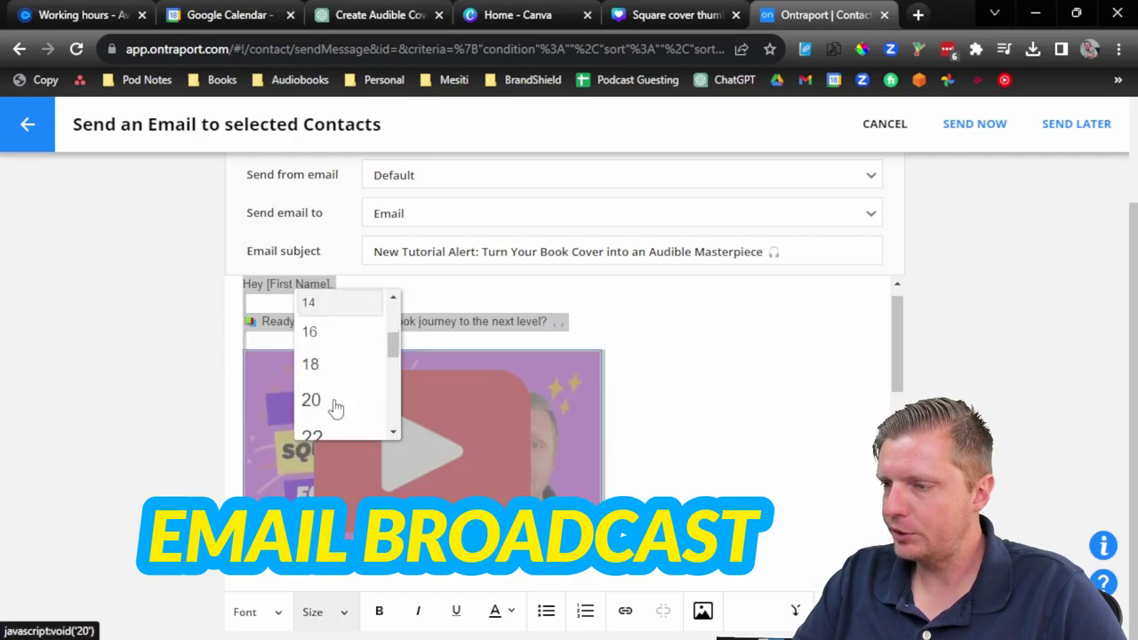
{"action": "left_click", "coordinate": [332, 402]}
{"action": "left_click", "coordinate": [397, 318]}
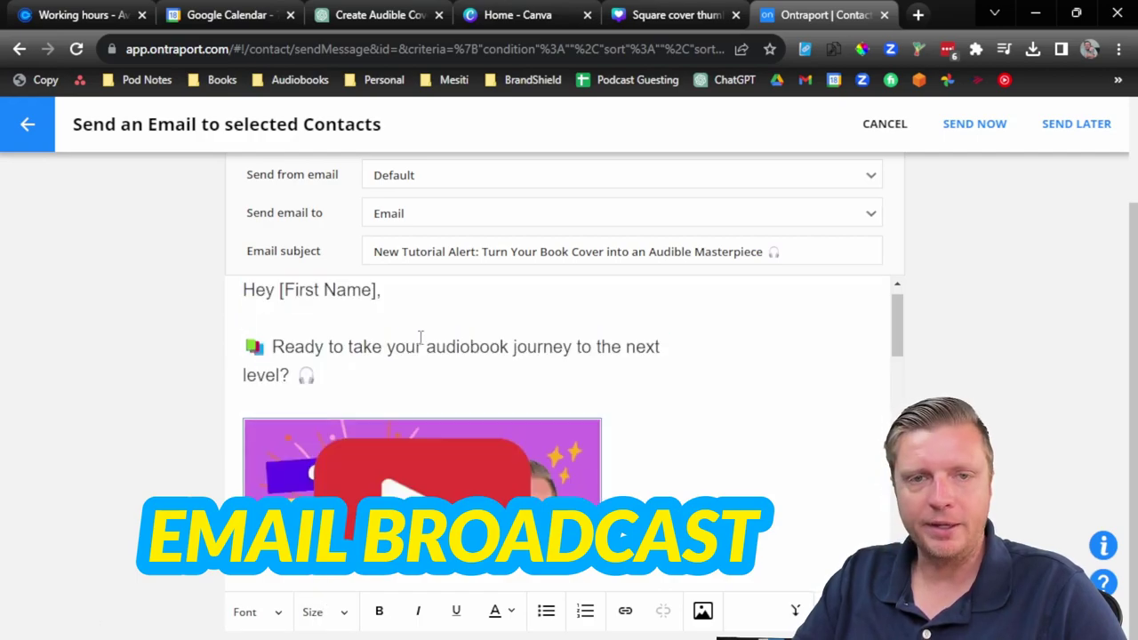
{"action": "scroll", "coordinate": [420, 336], "scroll_direction": "down", "scroll_amount": 6}
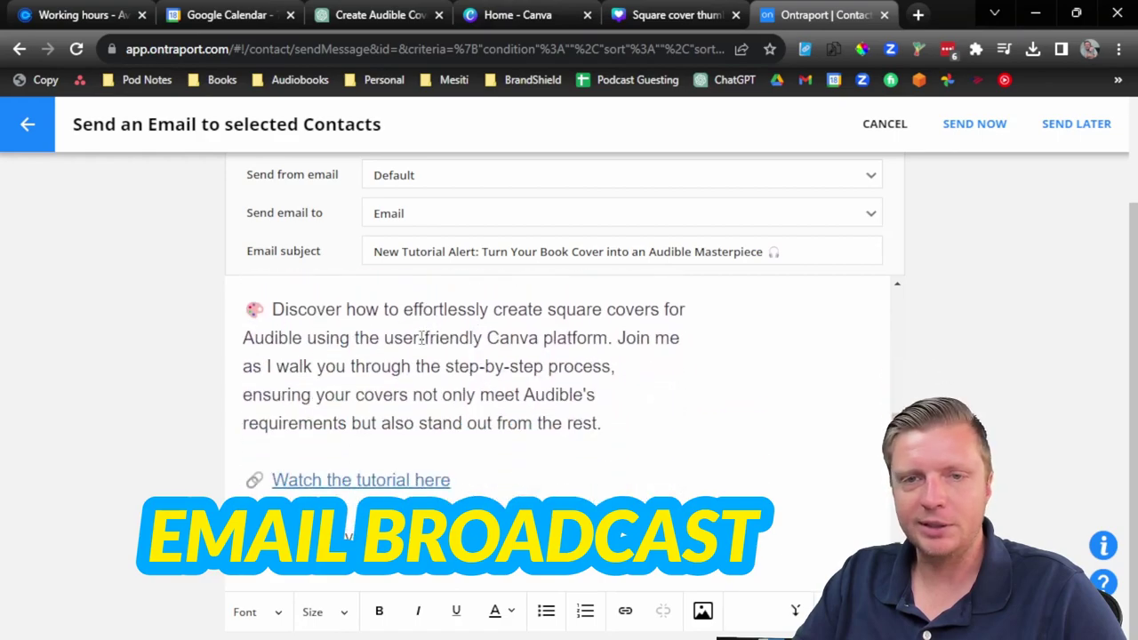
{"action": "scroll", "coordinate": [420, 336], "scroll_direction": "down", "scroll_amount": 5}
{"action": "scroll", "coordinate": [418, 344], "scroll_direction": "up", "scroll_amount": 15}
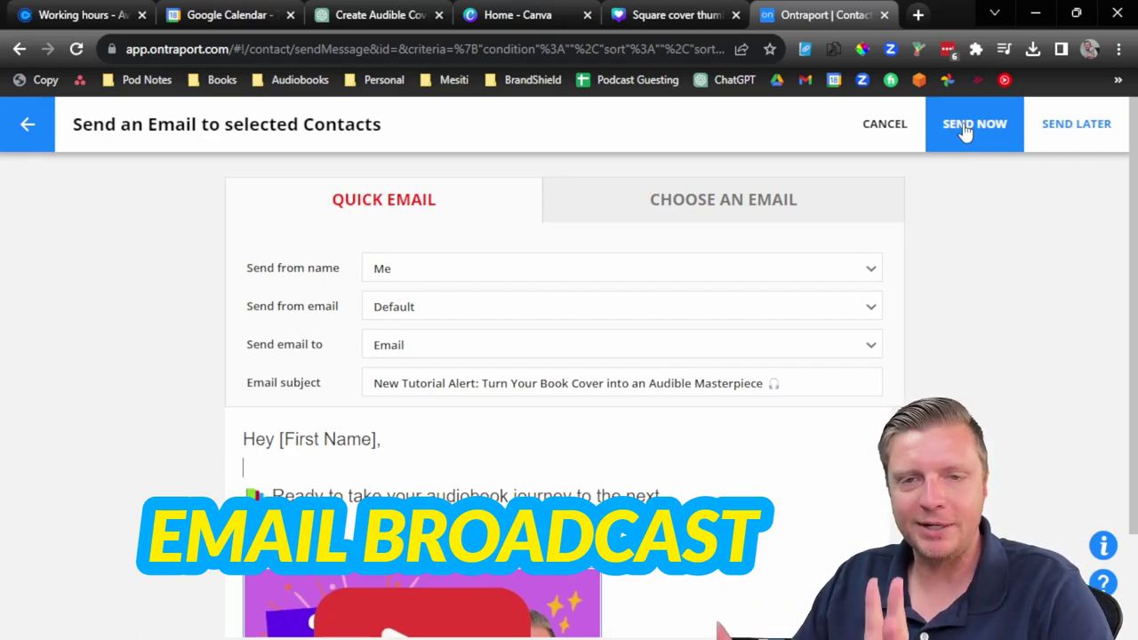
Step: Open LinkedIn in a new browser tab and start a new post
{"action": "left_click", "coordinate": [916, 16]}
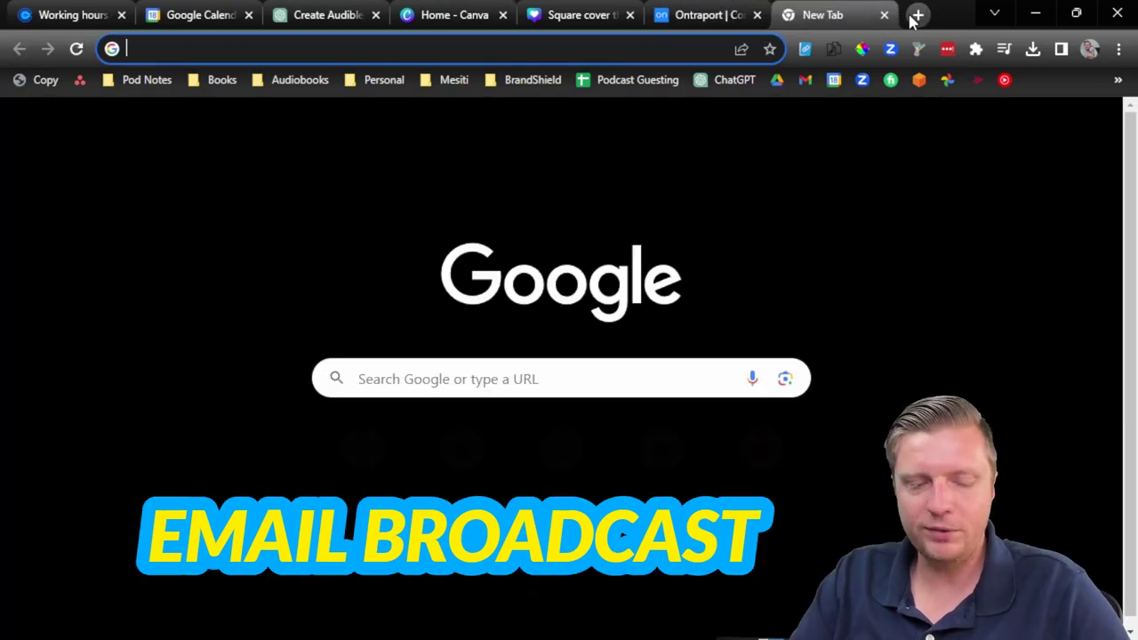
{"action": "type", "text": "li"}
{"action": "key", "text": "Return"}
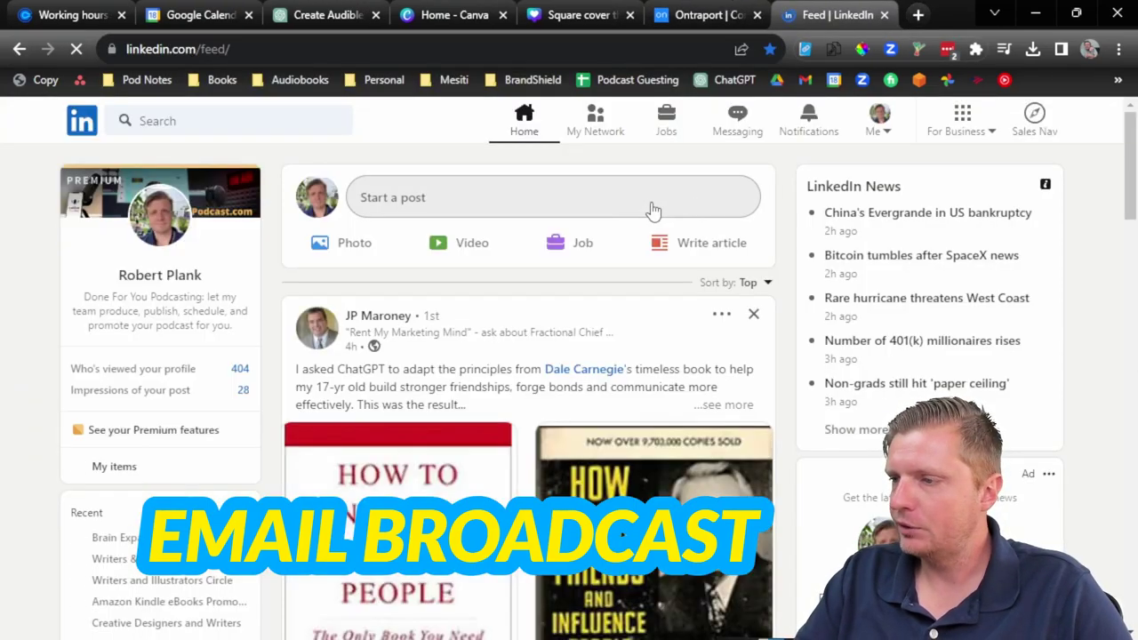
{"action": "left_click", "coordinate": [450, 198]}
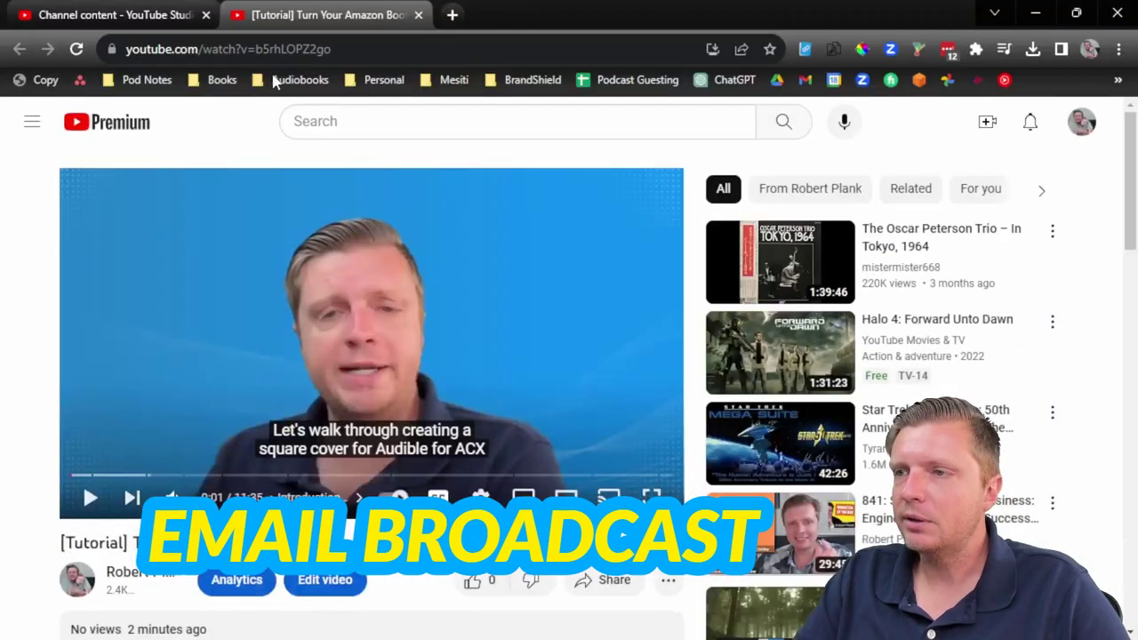
Step: Copy the tutorial video's URL from the YouTube window and paste it into the LinkedIn post
{"action": "left_click", "coordinate": [280, 56]}
{"action": "key", "text": "ctrl+c"}
{"action": "left_click", "coordinate": [1035, 13]}
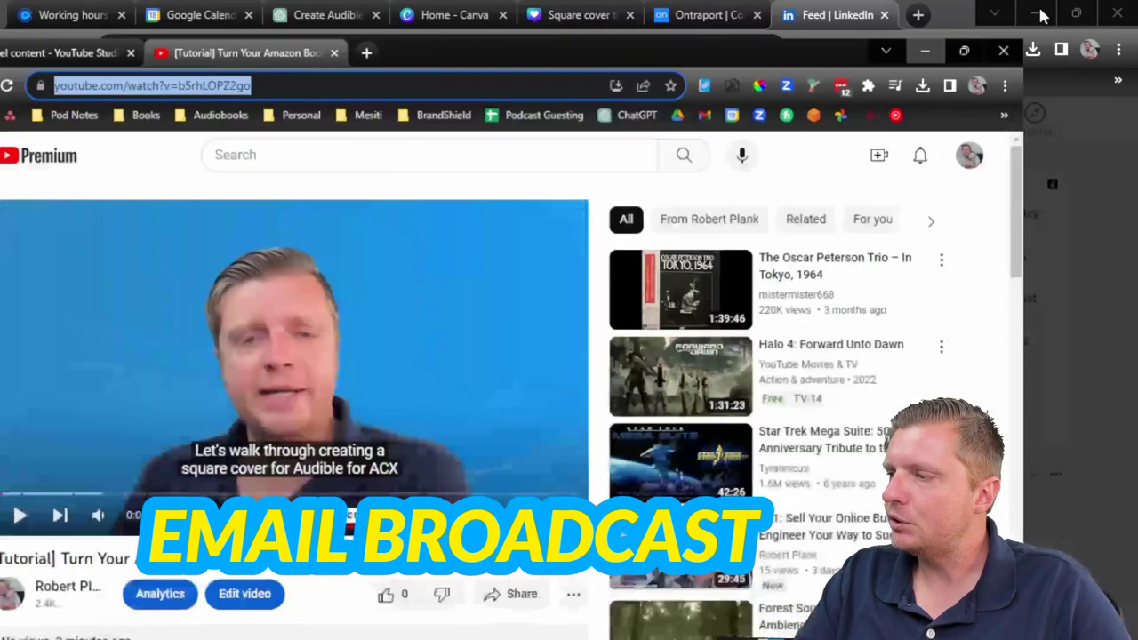
{"action": "key", "text": "ctrl+v"}
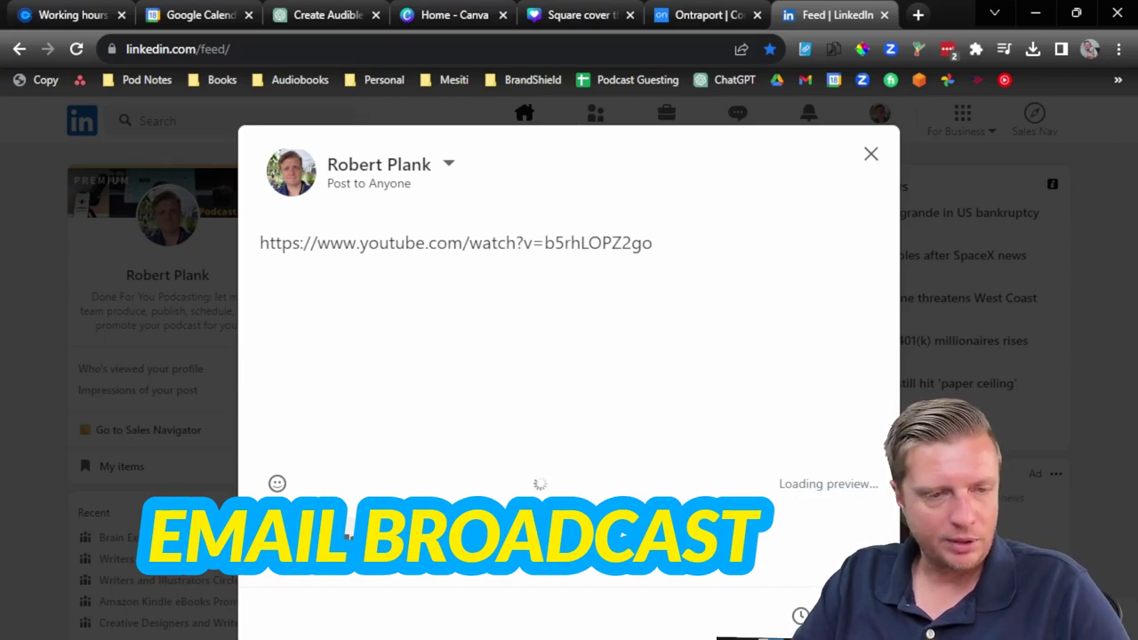
Step: Copy ChatGPT's LinkedIn text from "Exciting News for Authors" through "for maximum impact" and paste it above the video URL in the LinkedIn post
{"action": "left_click", "coordinate": [302, 14]}
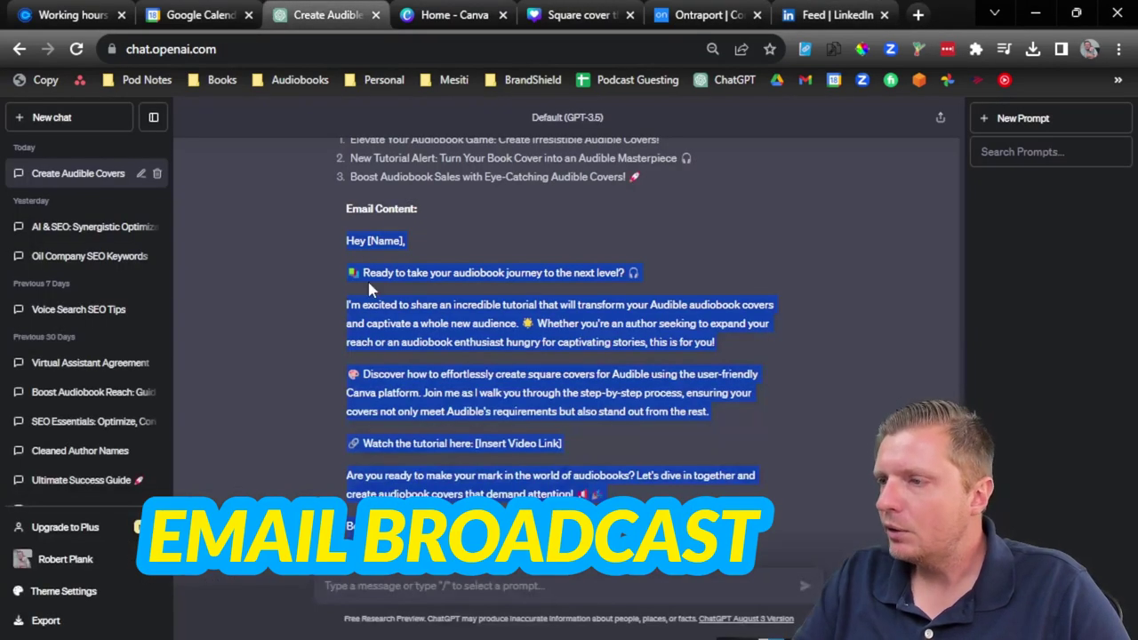
{"action": "scroll", "coordinate": [374, 284], "scroll_direction": "down", "scroll_amount": 5}
{"action": "scroll", "coordinate": [376, 286], "scroll_direction": "up", "scroll_amount": 2}
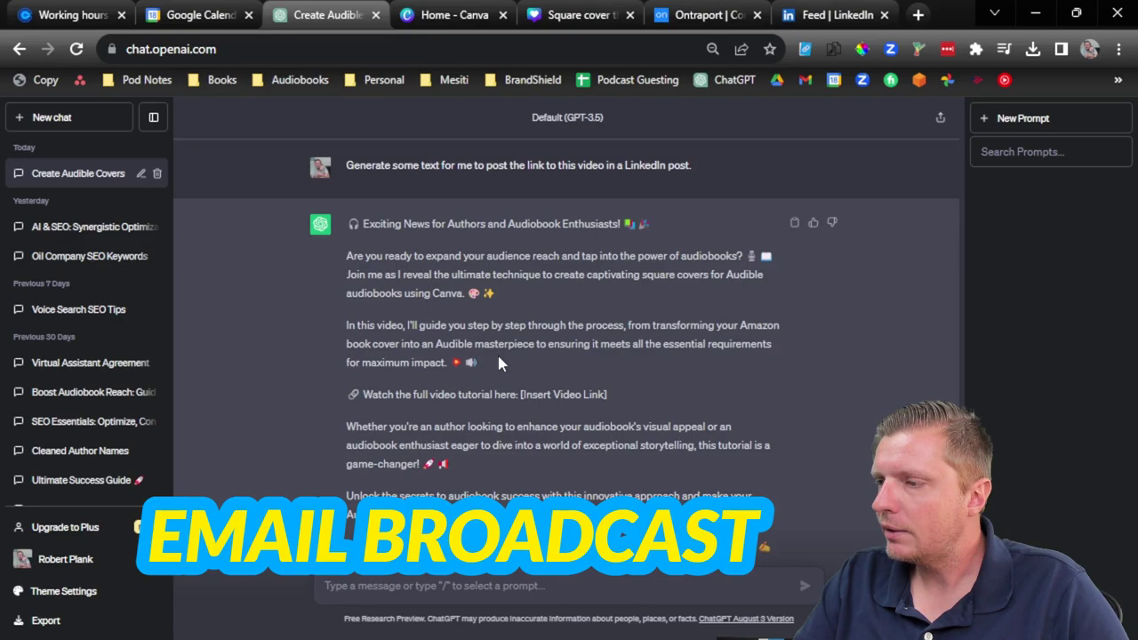
{"action": "left_click_drag", "start_coordinate": [396, 310], "coordinate": [346, 258]}
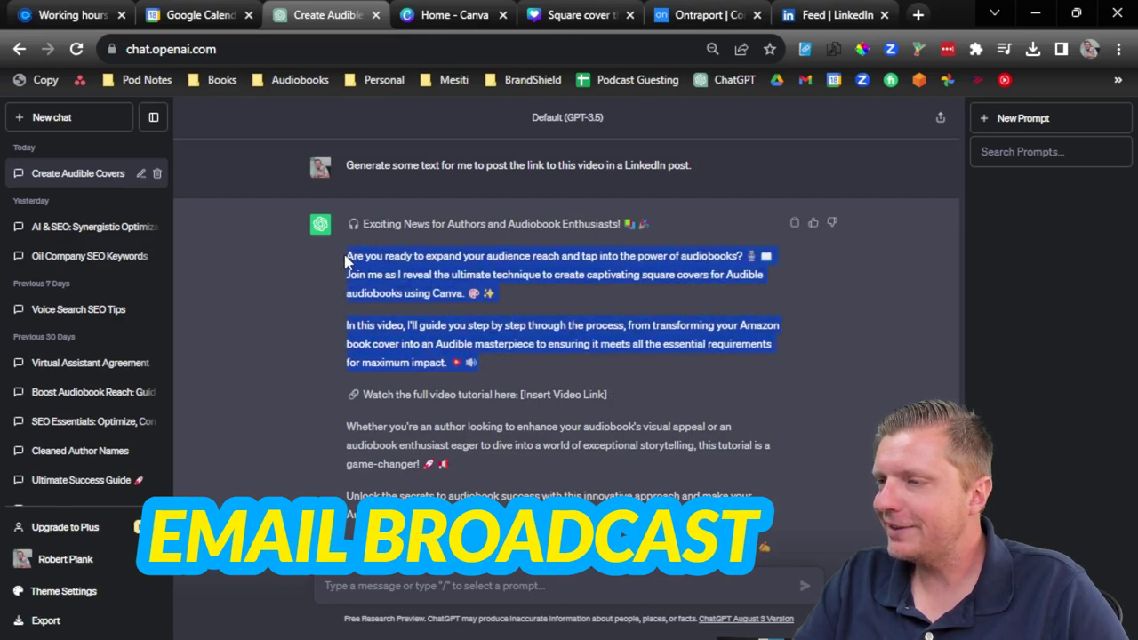
{"action": "left_click_drag", "start_coordinate": [571, 312], "coordinate": [354, 225]}
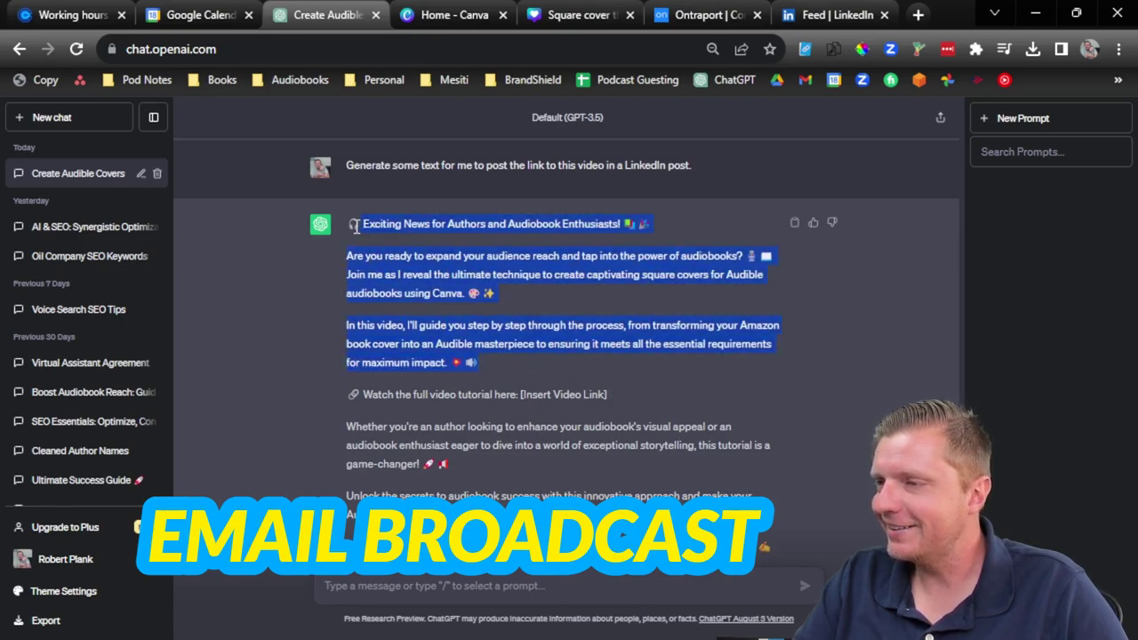
{"action": "left_click", "coordinate": [822, 15]}
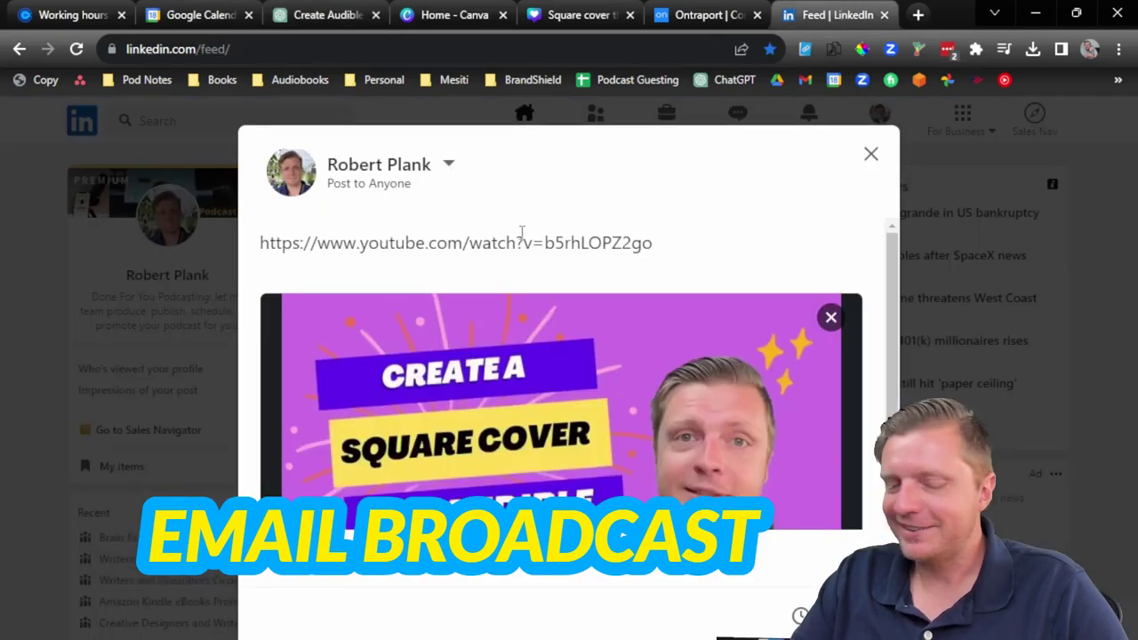
{"action": "key", "text": "ctrl+a"}
{"action": "key", "text": "ctrl+v"}
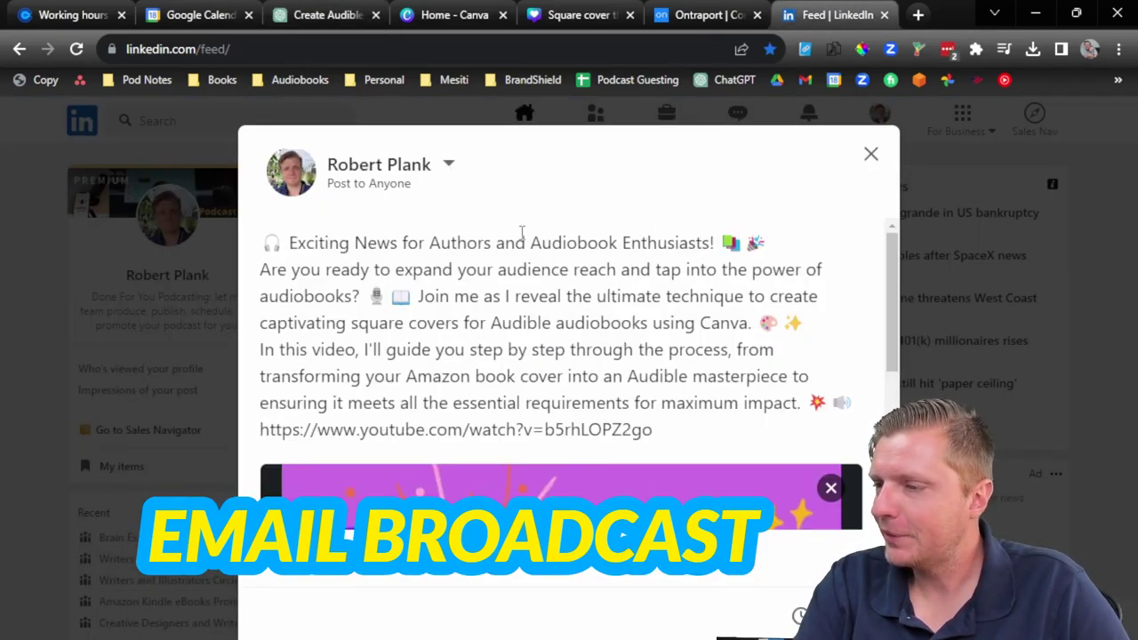
Step: Replace the period and emojis after "maximum impact" in the LinkedIn post with a colon, keeping the video URL on its own line
{"action": "key", "text": "BackSpace"}
{"action": "key", "text": "BackSpace"}
{"action": "key", "text": "BackSpace"}
{"action": "key", "text": "BackSpace"}
{"action": "key", "text": "BackSpace"}
{"action": "key", "text": "BackSpace"}
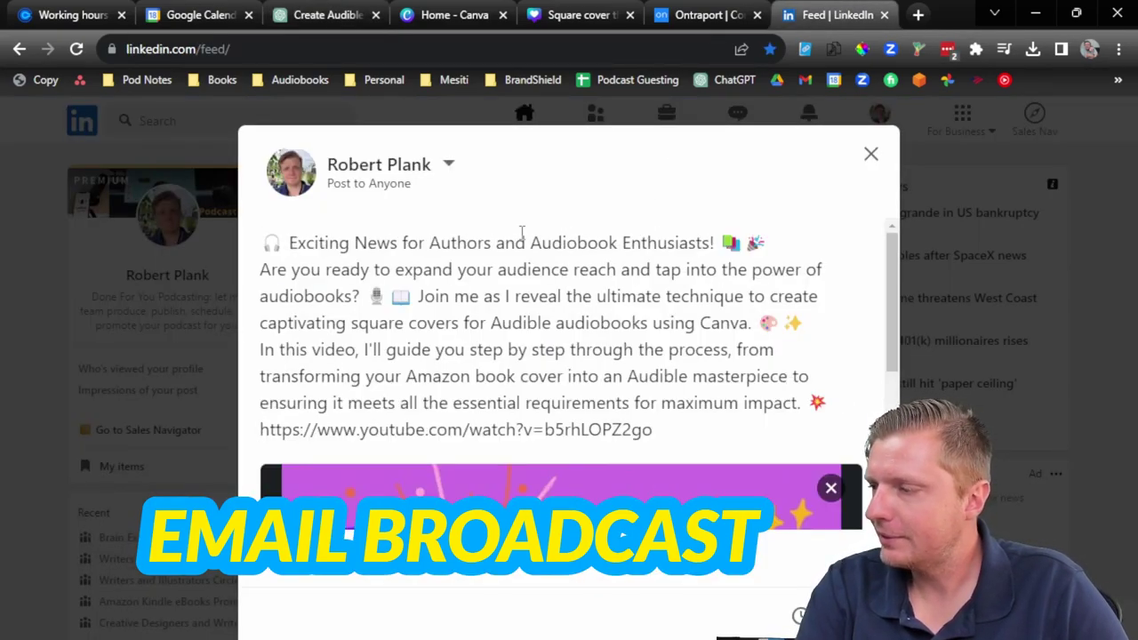
{"action": "type", "text": ":"}
{"action": "key", "text": "Return"}
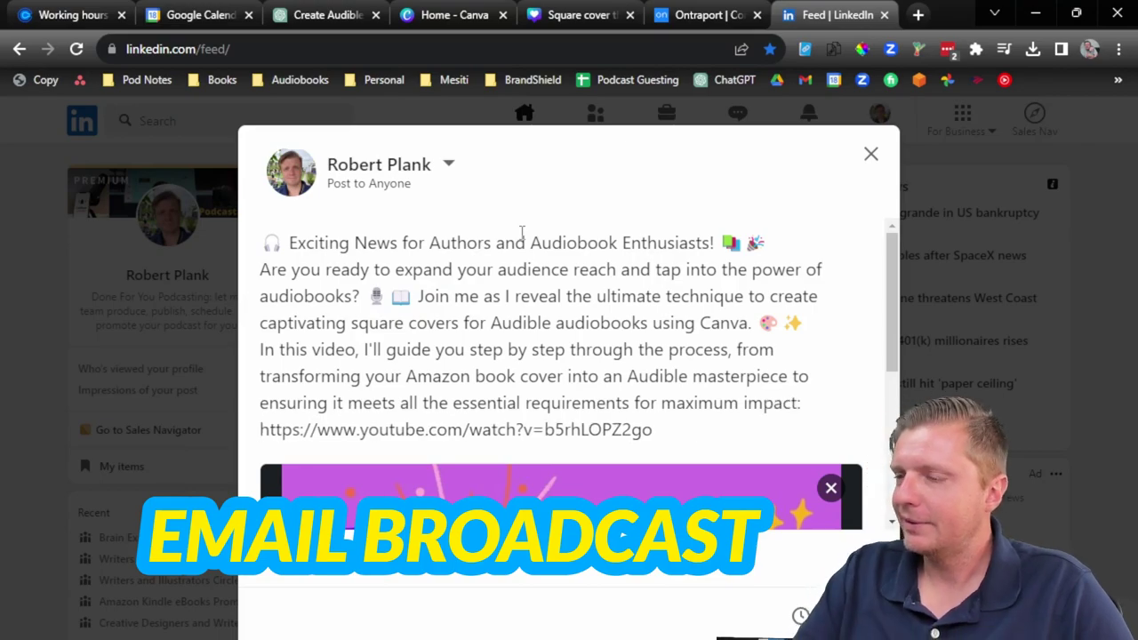
Step: Publish the LinkedIn post and decline the offer to share it in the Writers and Illustrators Circle group
{"action": "scroll", "coordinate": [610, 436], "scroll_direction": "down", "scroll_amount": 3}
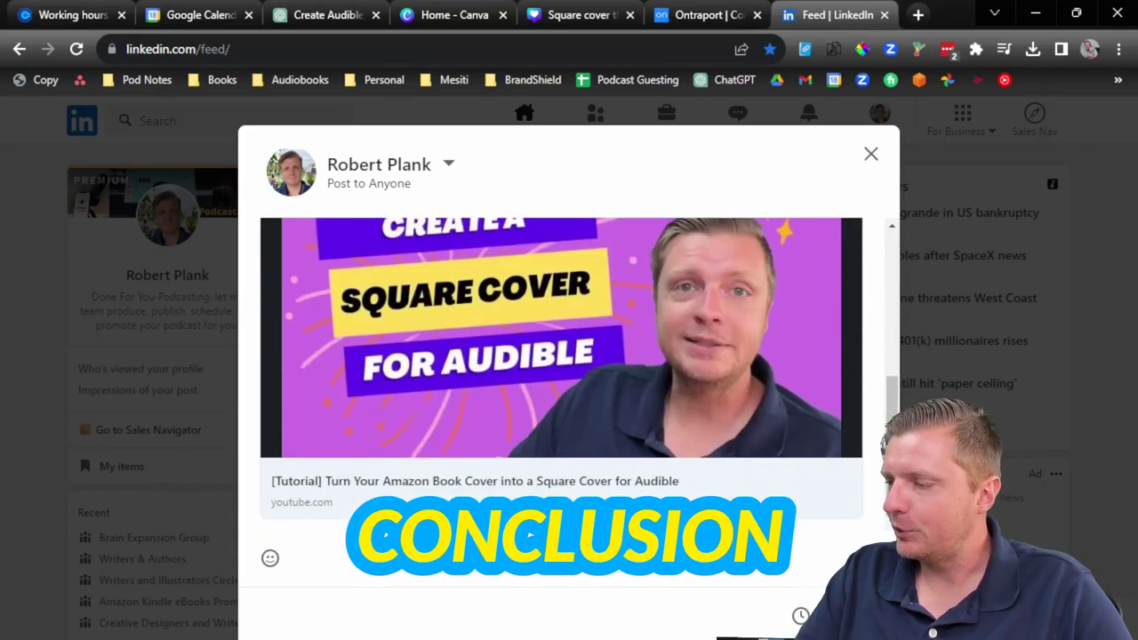
{"action": "left_click", "coordinate": [853, 616]}
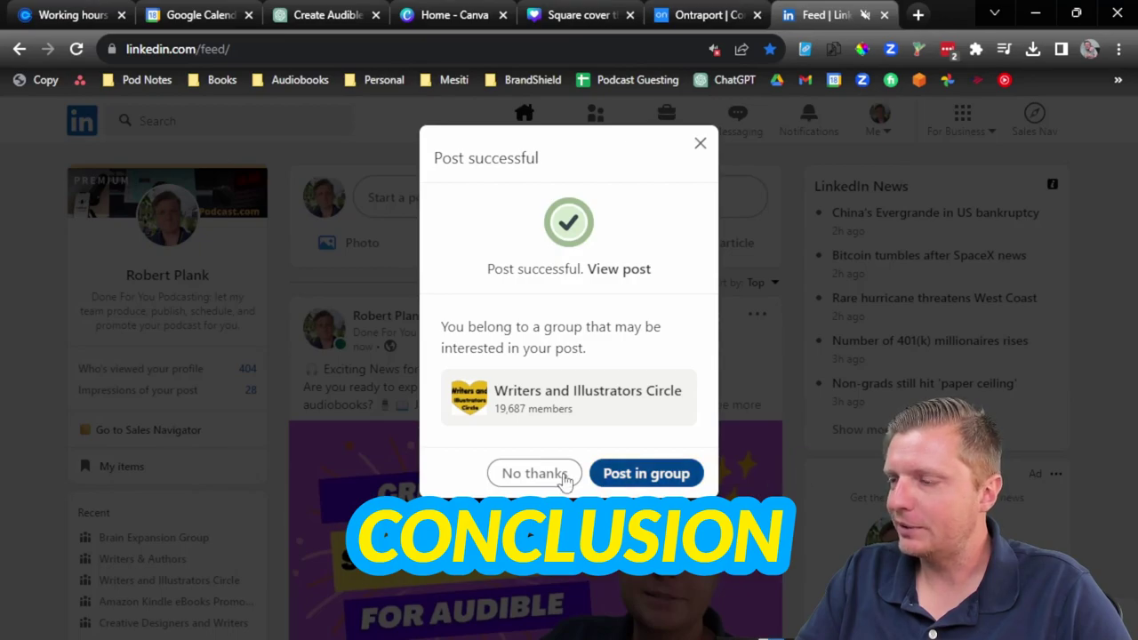
{"action": "left_click", "coordinate": [534, 473]}
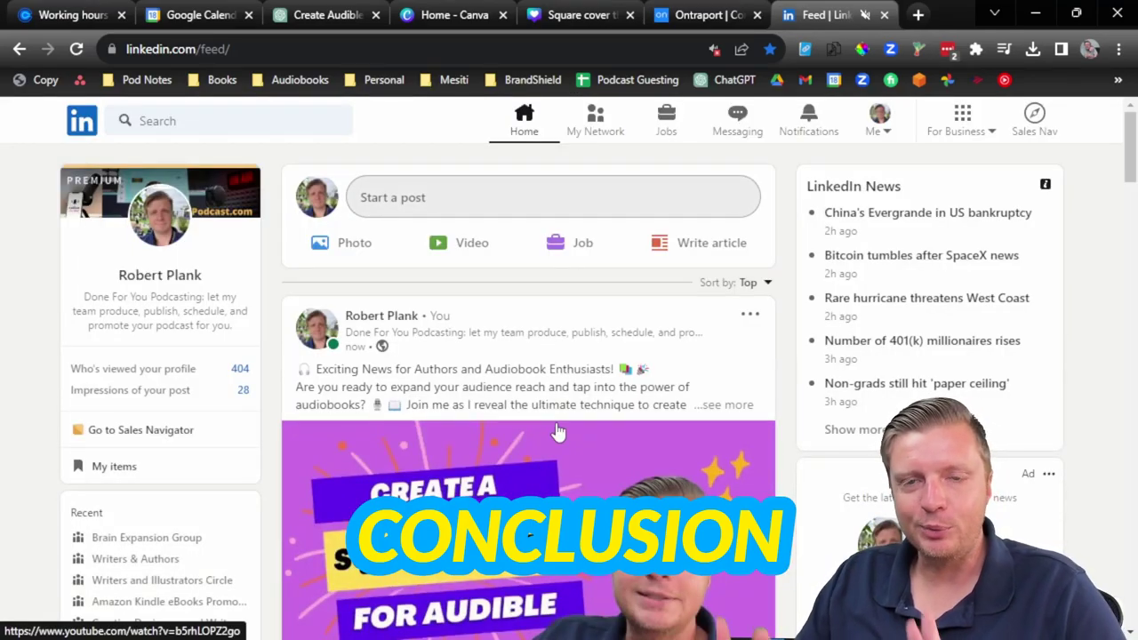